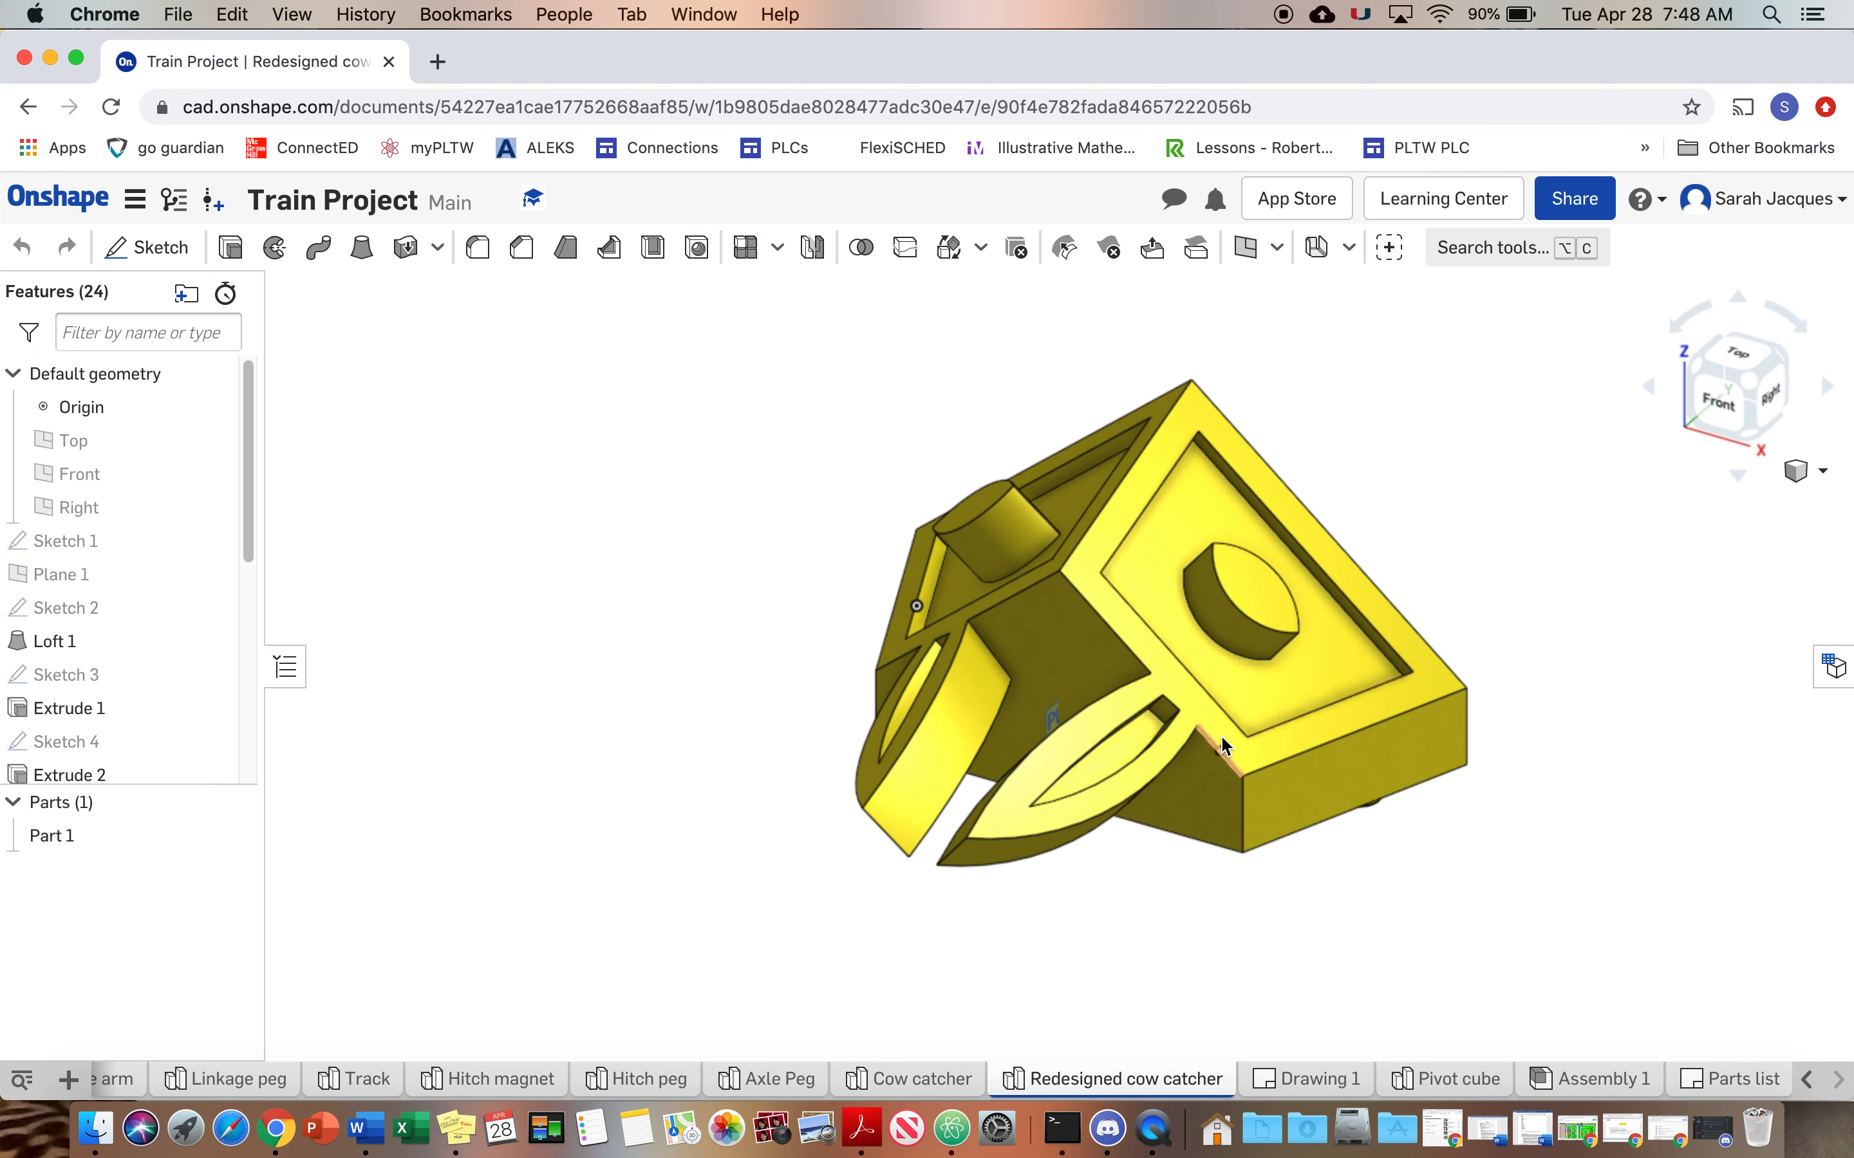
Examine the redesigned cow catcher from isometric, front, bottom and top orientations to choose the drawing's main view.
{"action": "left_click", "coordinate": [1805, 470]}
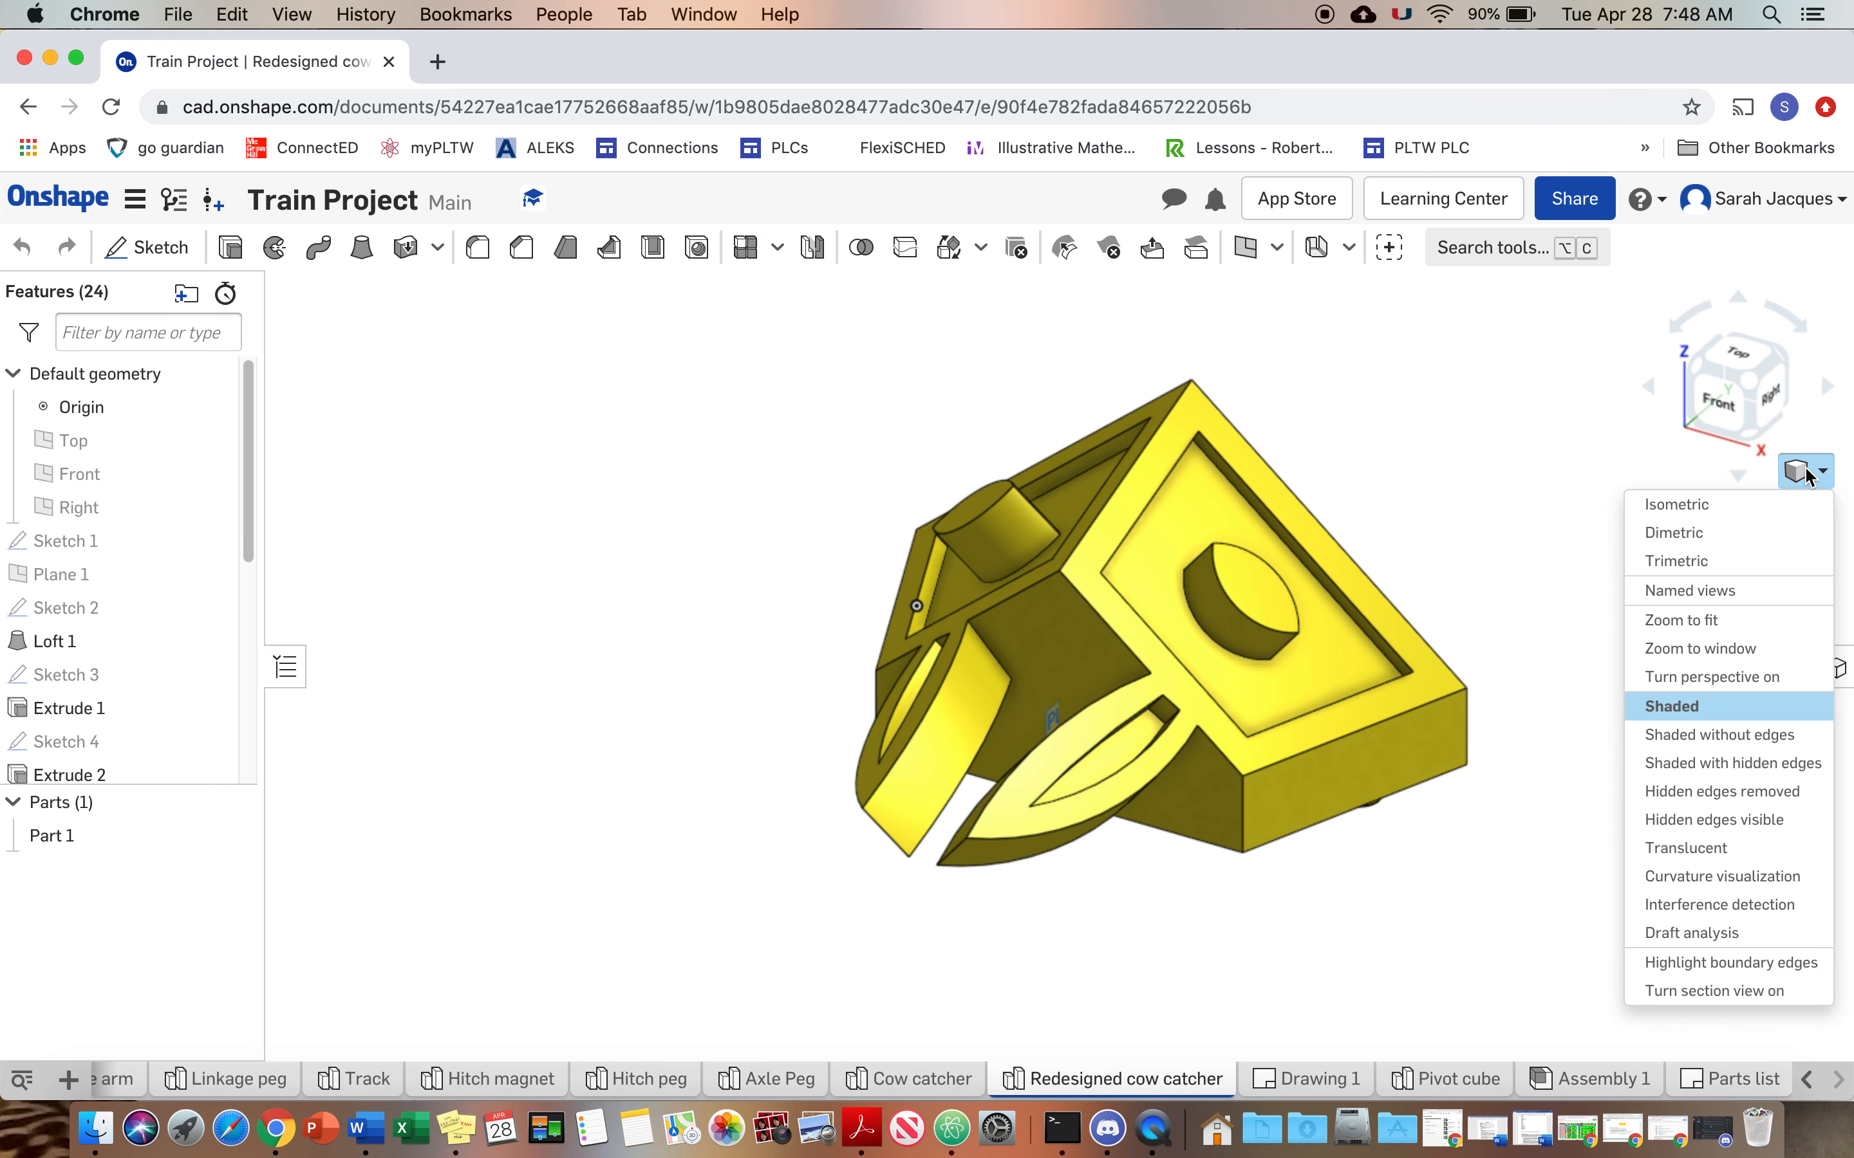
{"action": "left_click", "coordinate": [1784, 506]}
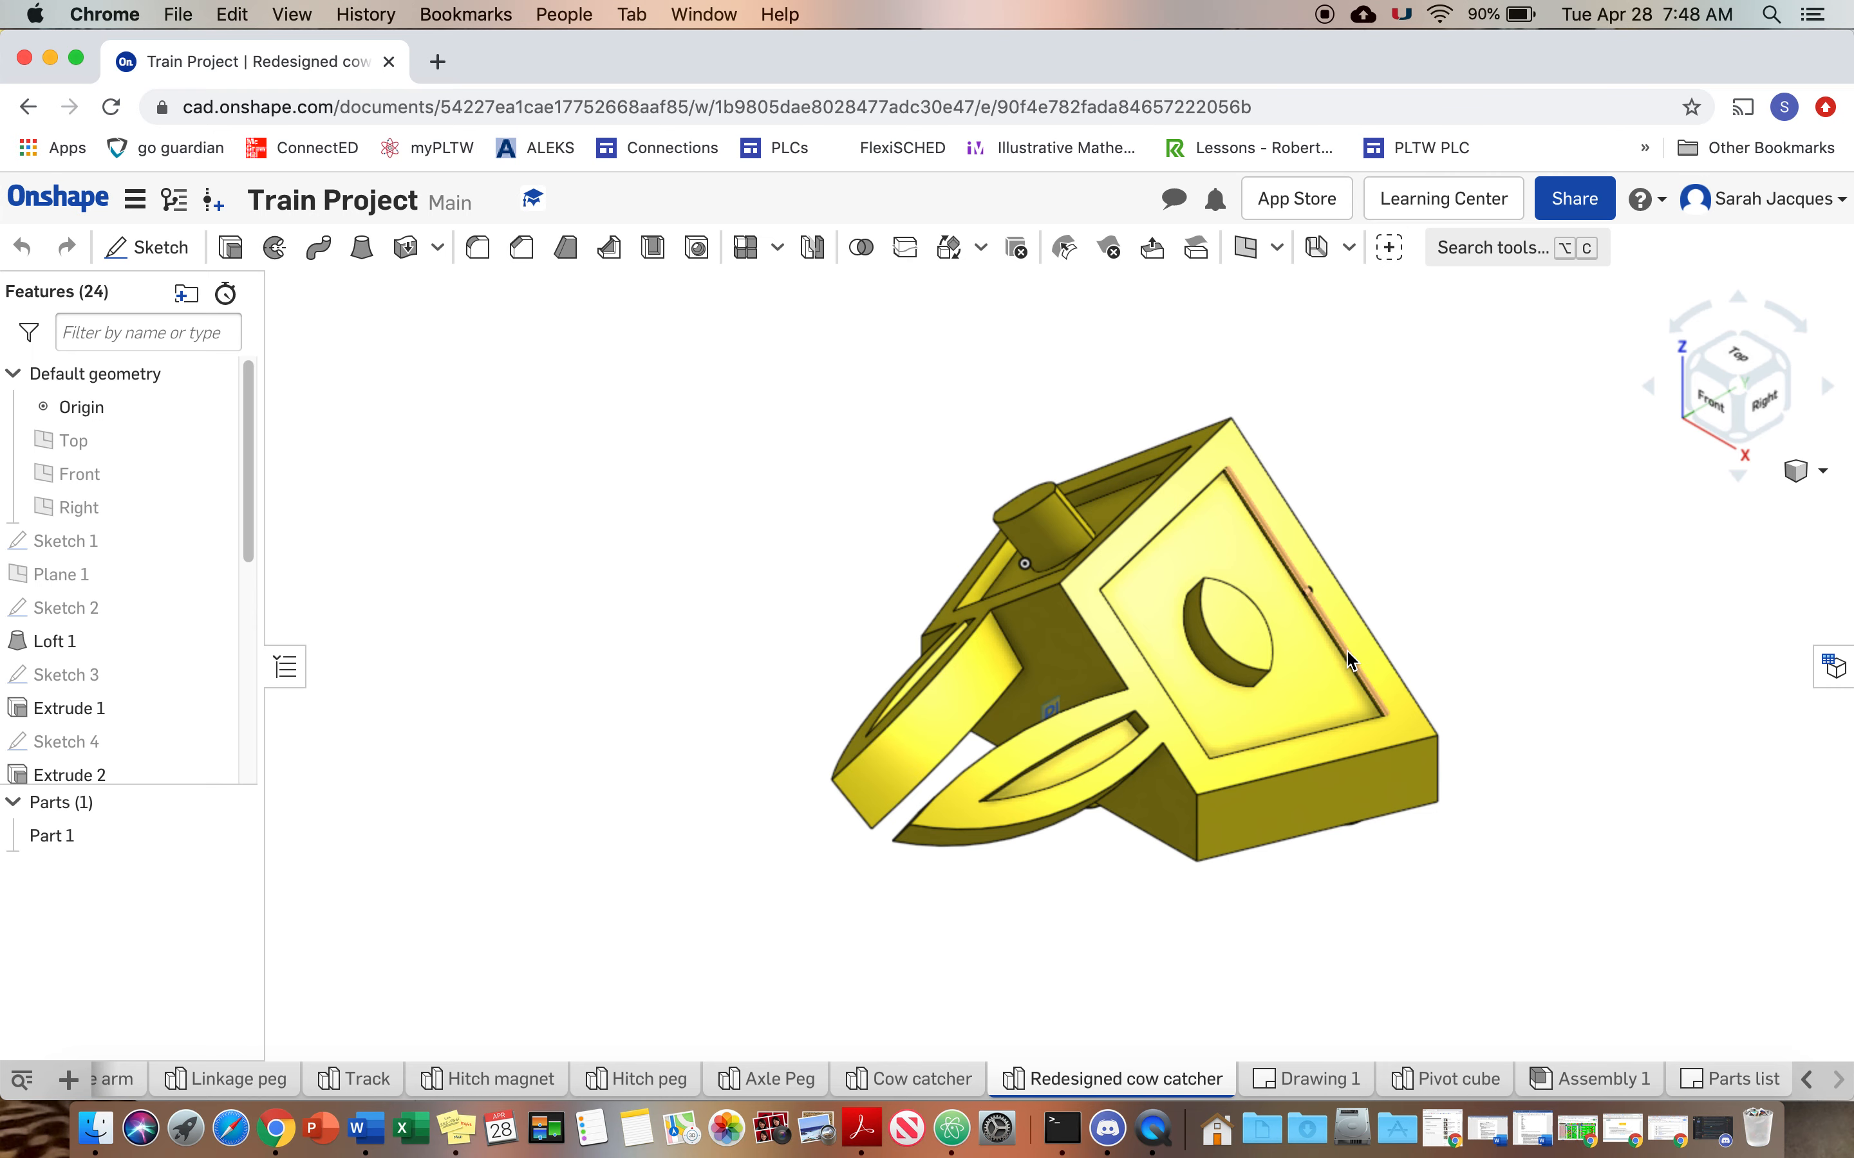
{"action": "left_click", "coordinate": [1708, 404]}
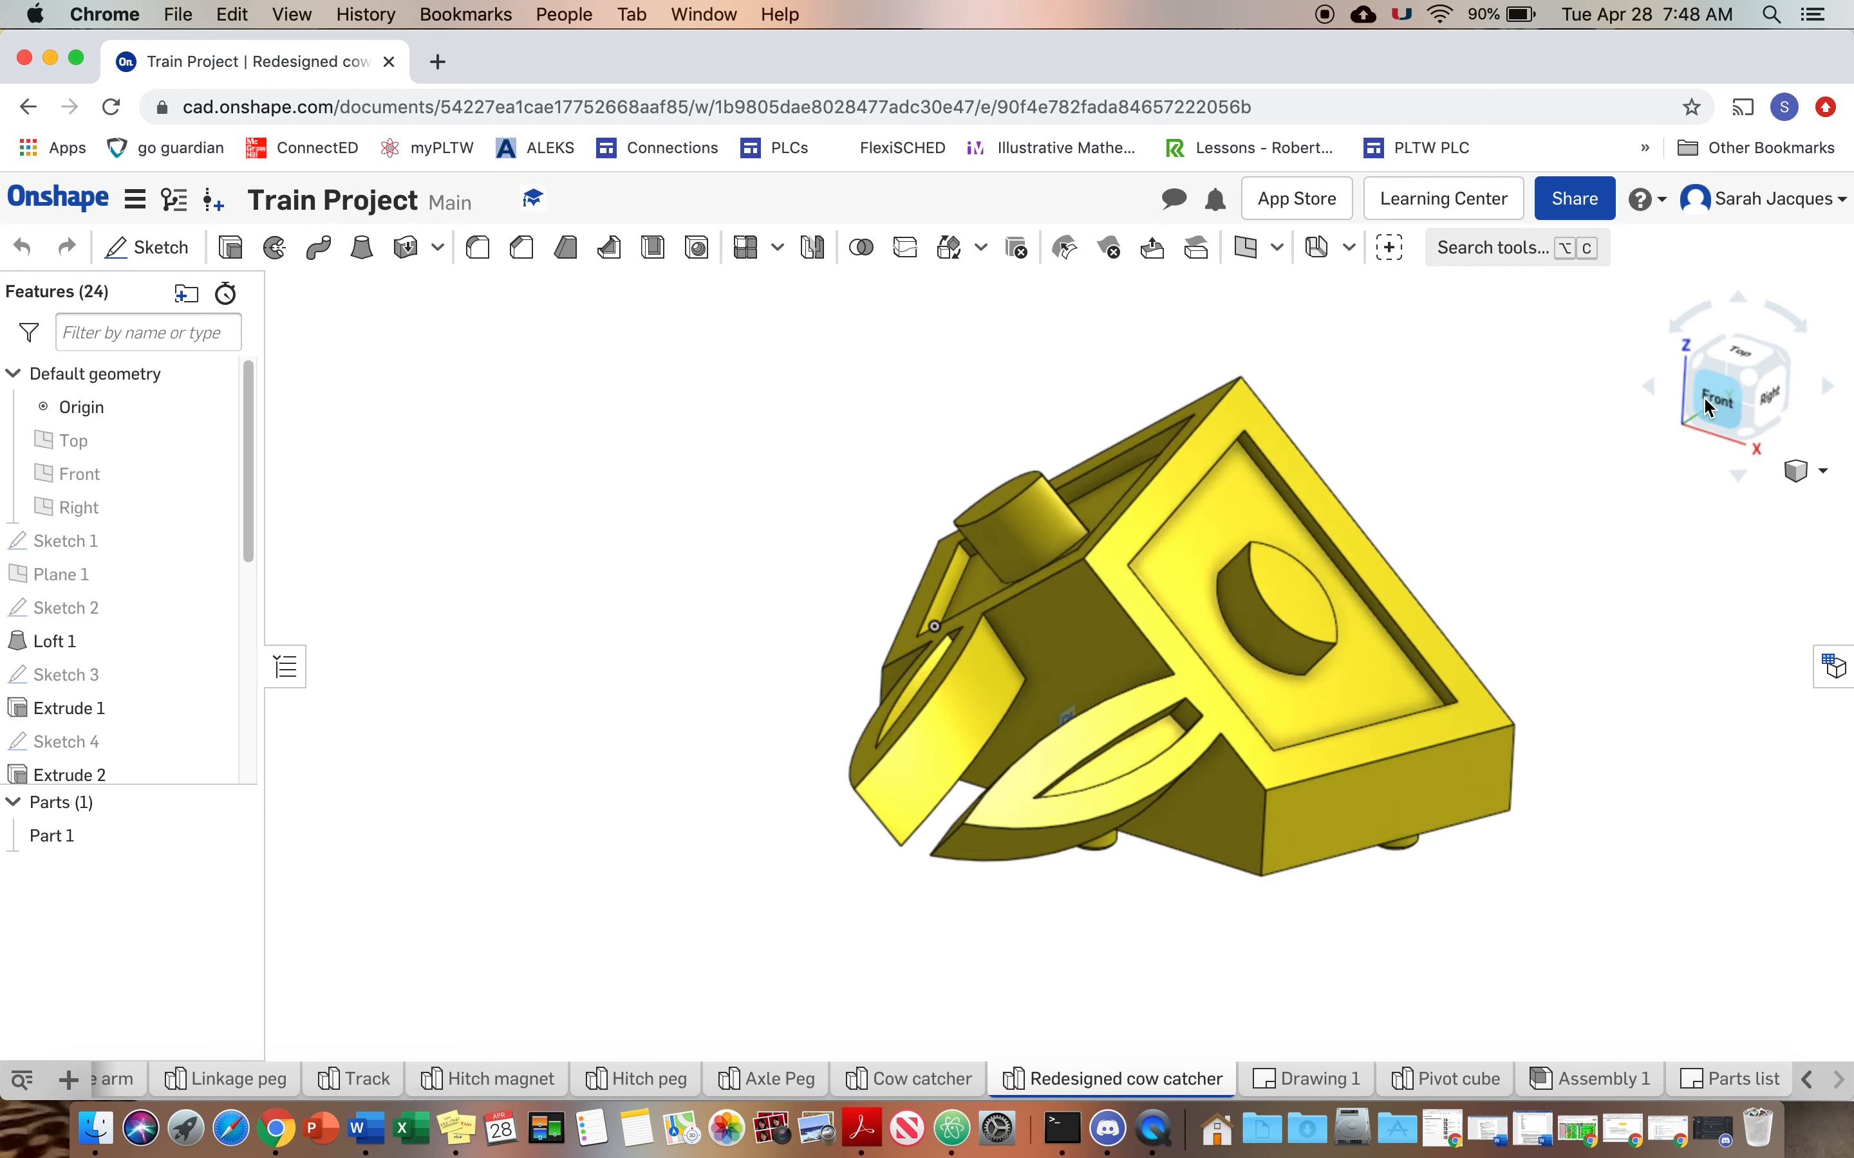
{"action": "scroll", "coordinate": [1651, 492], "scroll_direction": "up", "scroll_amount": 5}
{"action": "scroll", "coordinate": [1515, 588], "scroll_direction": "down", "scroll_amount": 6}
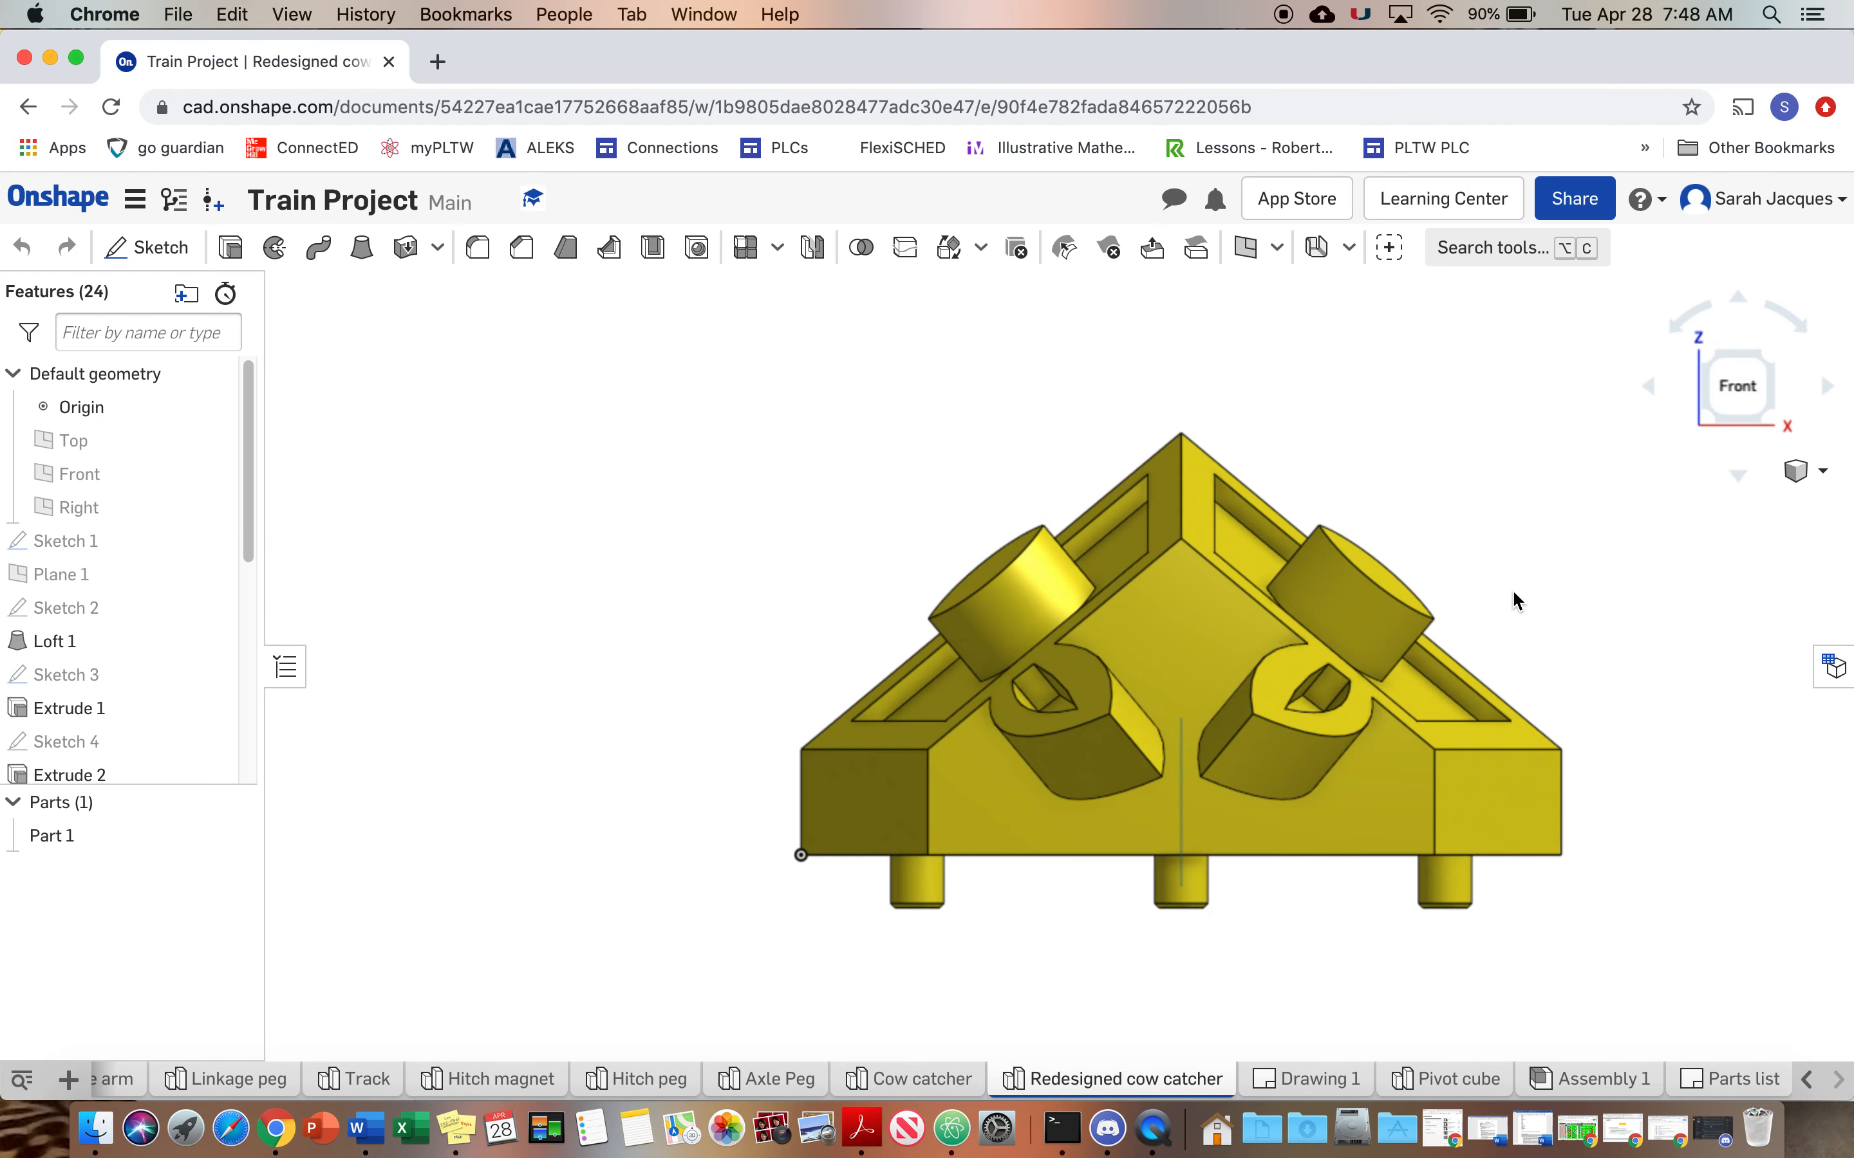
{"action": "scroll", "coordinate": [1513, 592], "scroll_direction": "down", "scroll_amount": 3}
{"action": "middle_click_drag", "start_coordinate": [1511, 595], "coordinate": [1196, 609]}
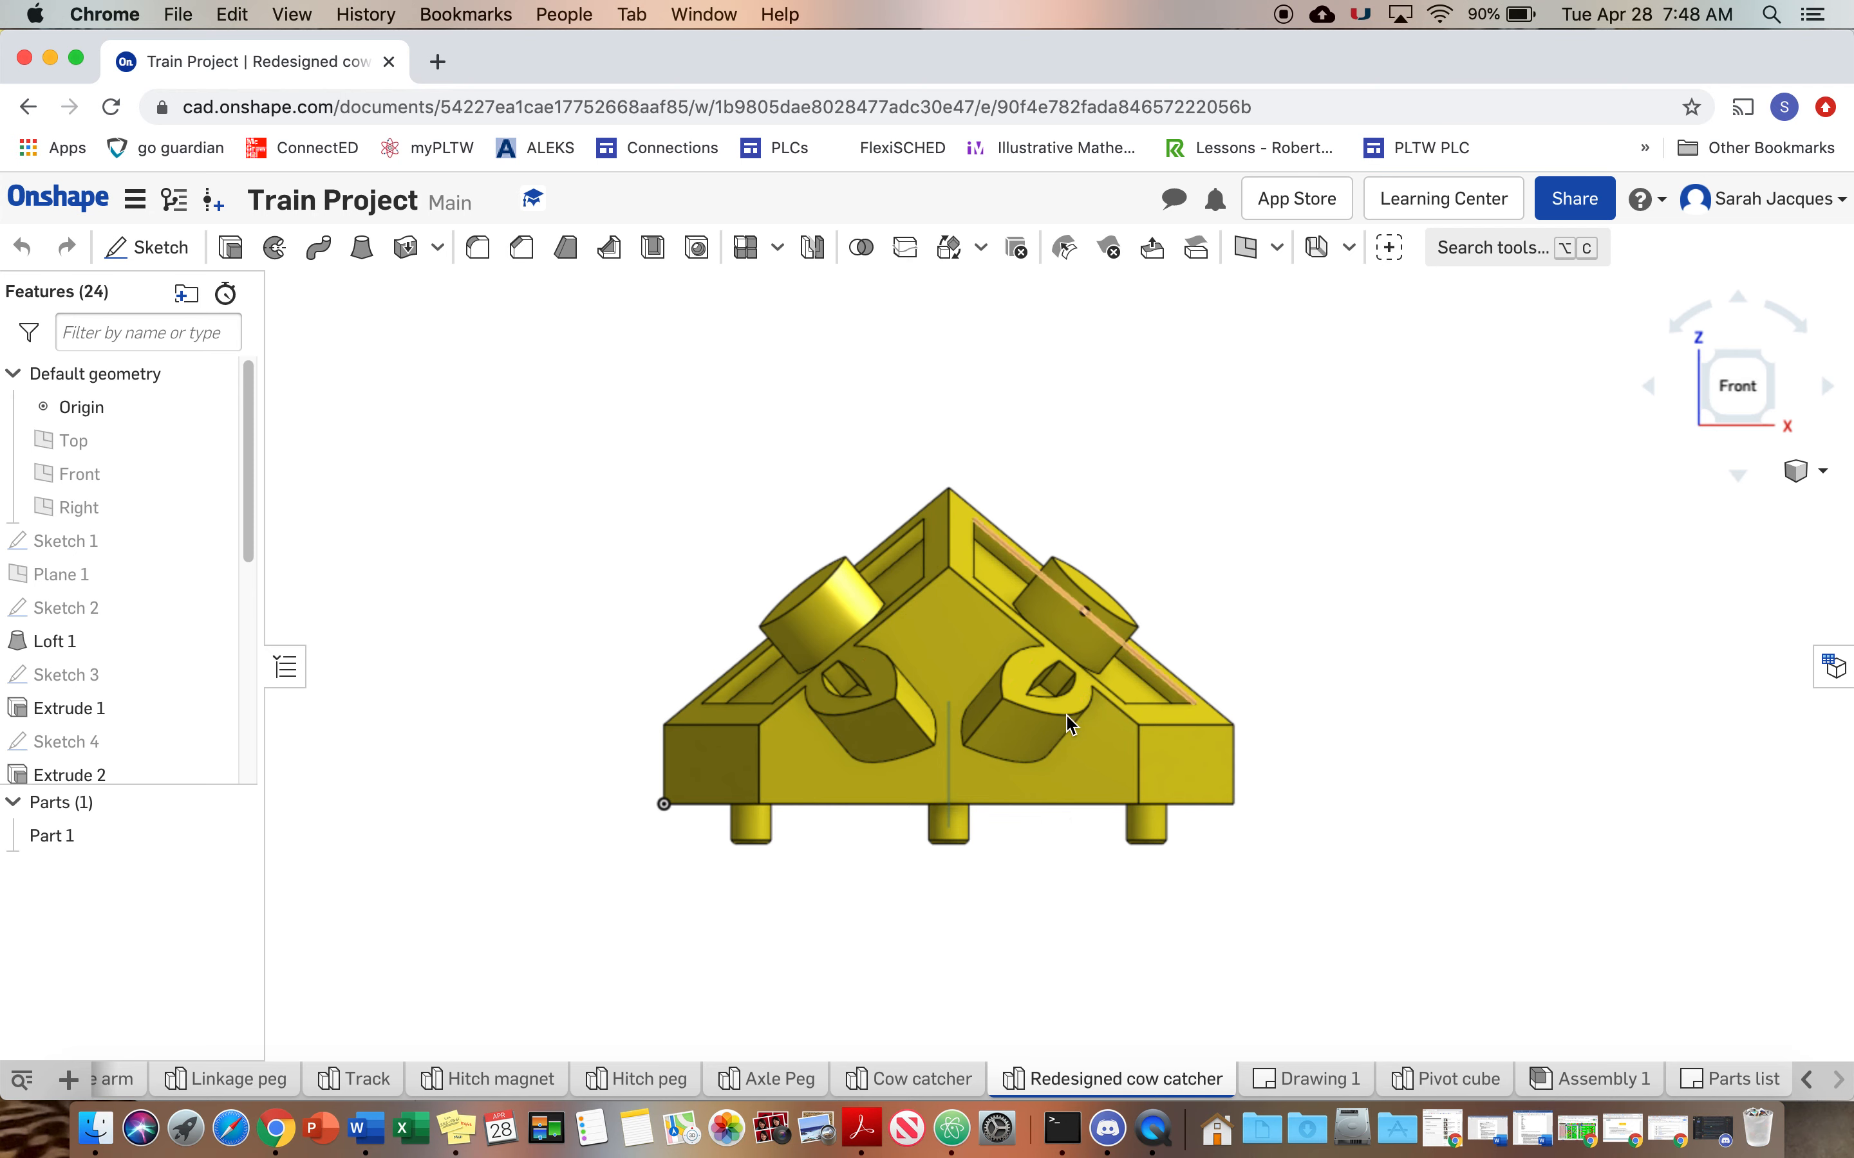
{"action": "left_click", "coordinate": [1737, 478]}
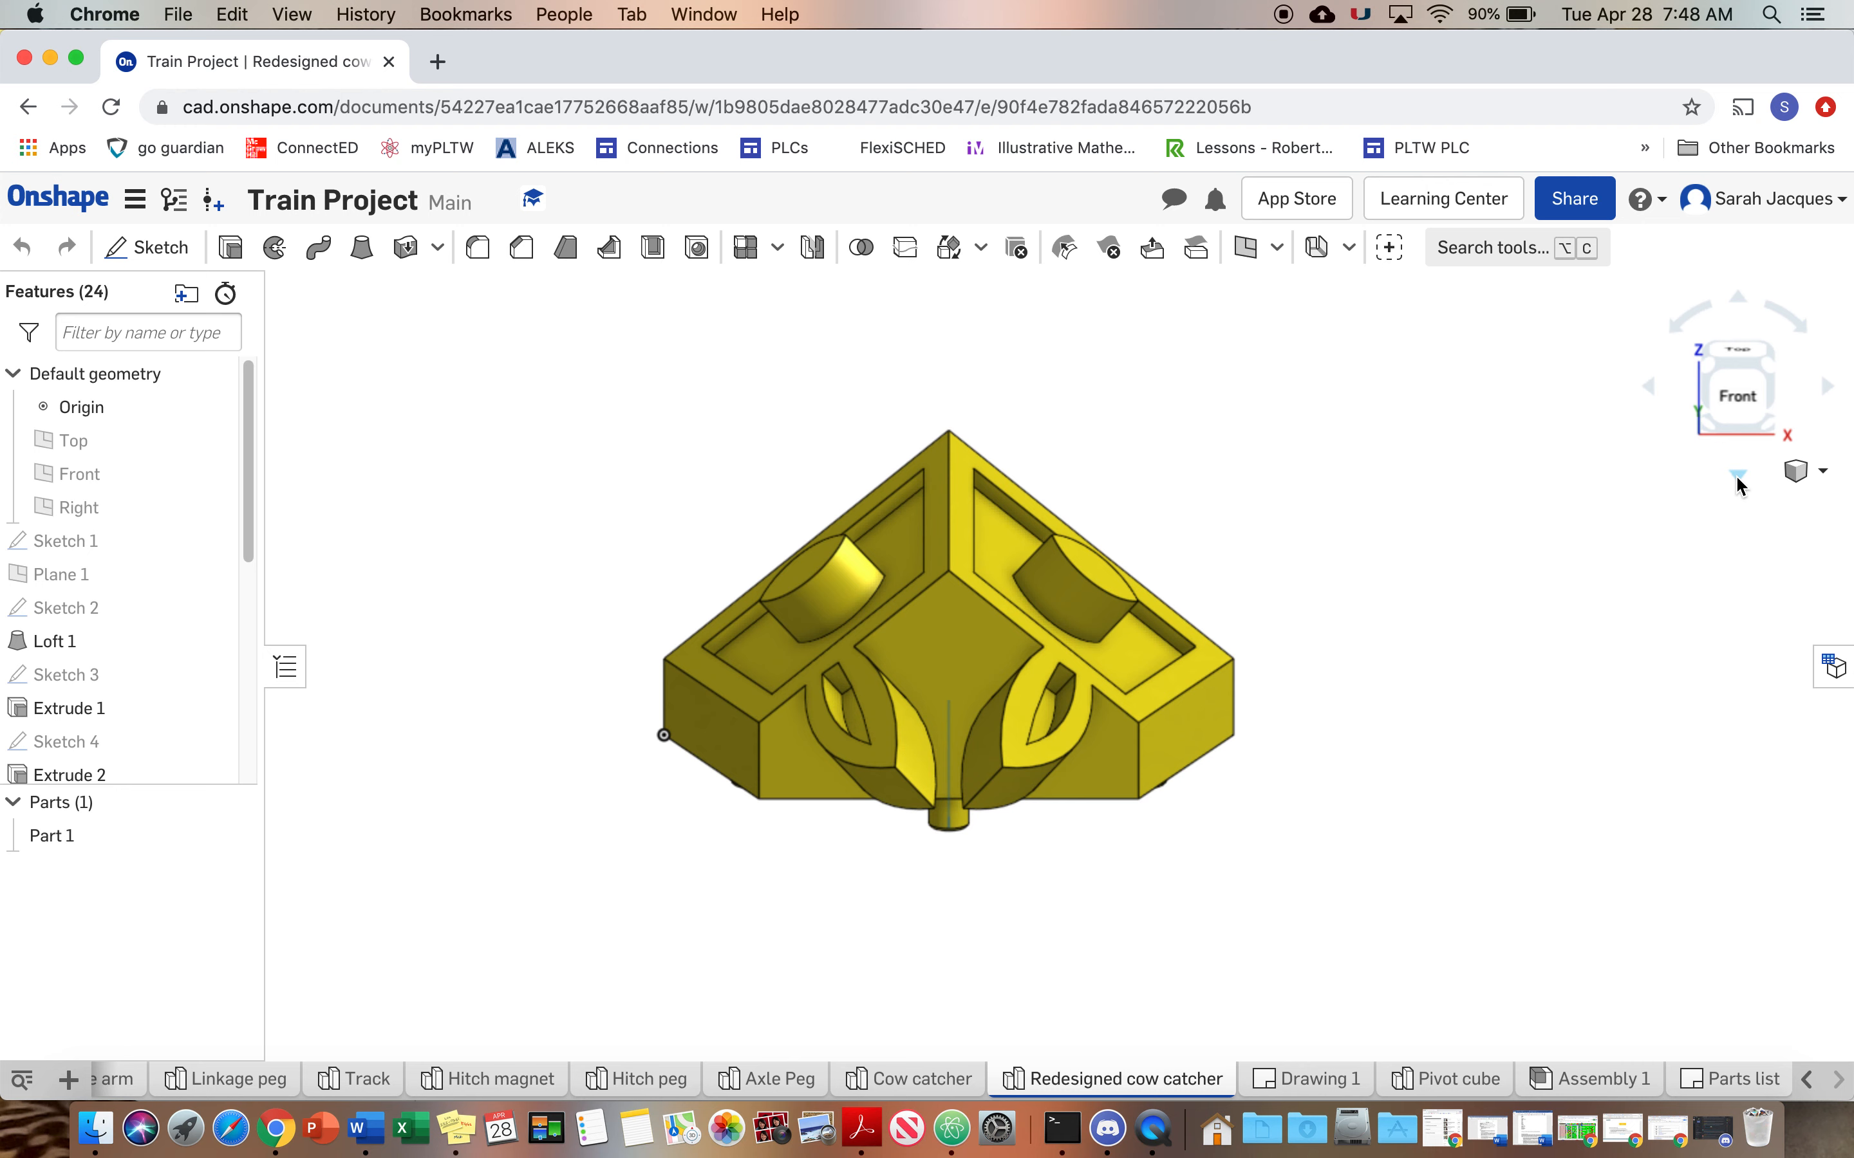
{"action": "left_click", "coordinate": [1737, 304]}
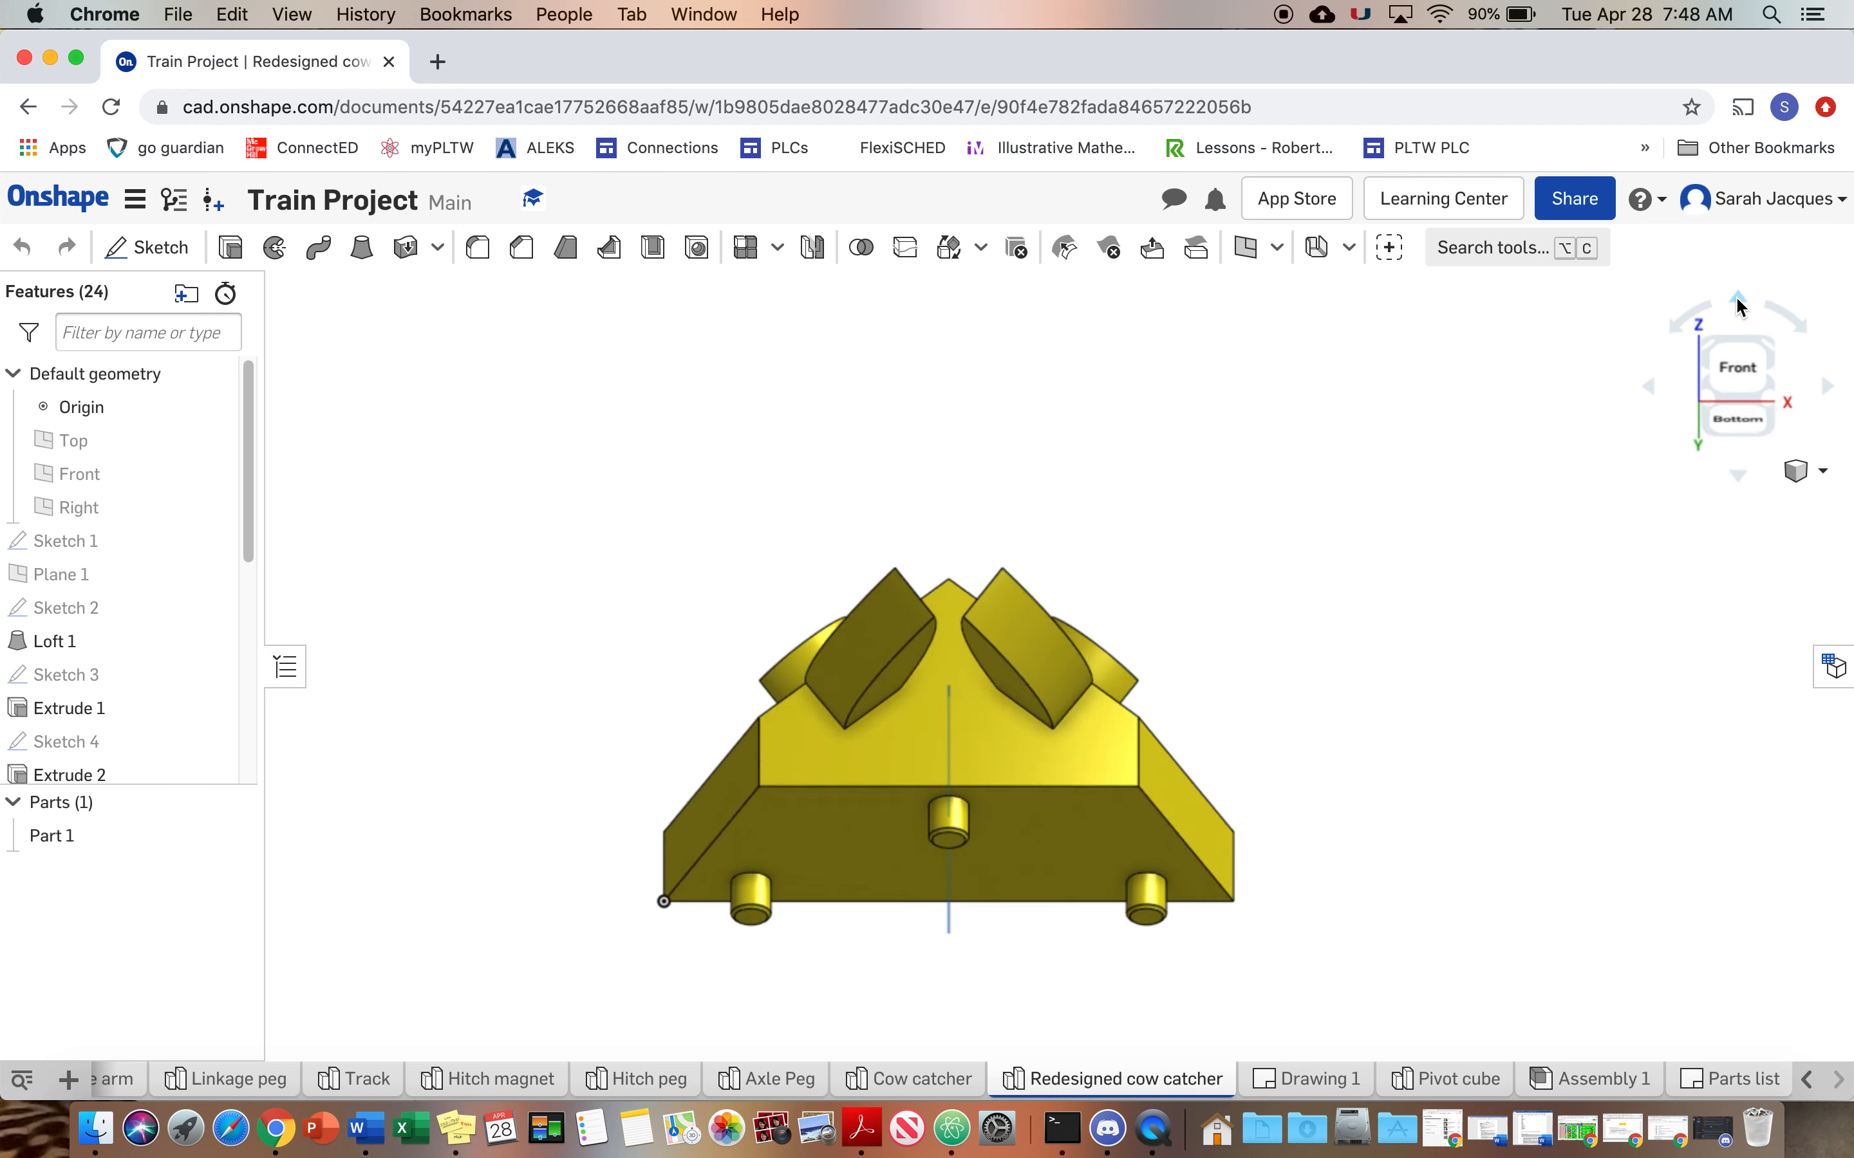
{"action": "left_click", "coordinate": [1648, 384]}
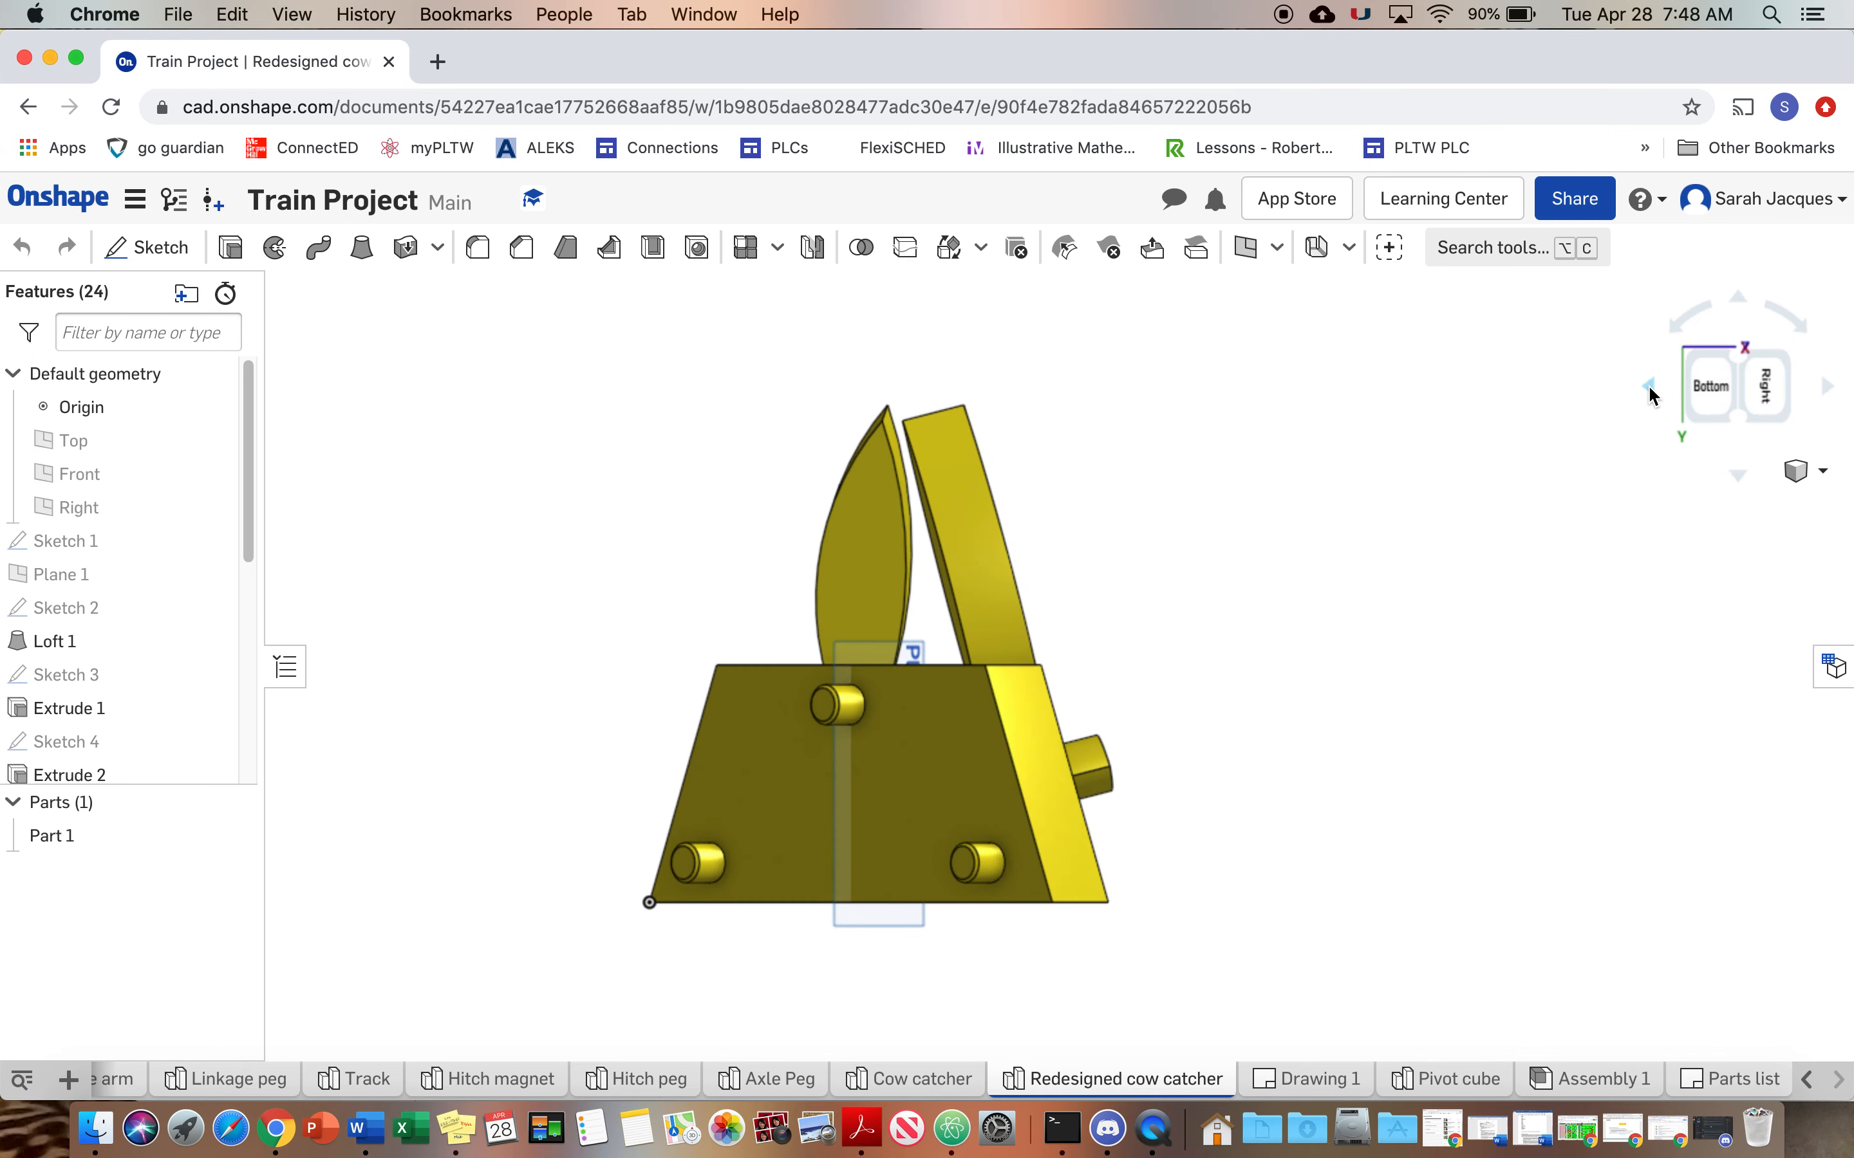
{"action": "left_click", "coordinate": [1648, 383]}
{"action": "left_click", "coordinate": [1648, 383]}
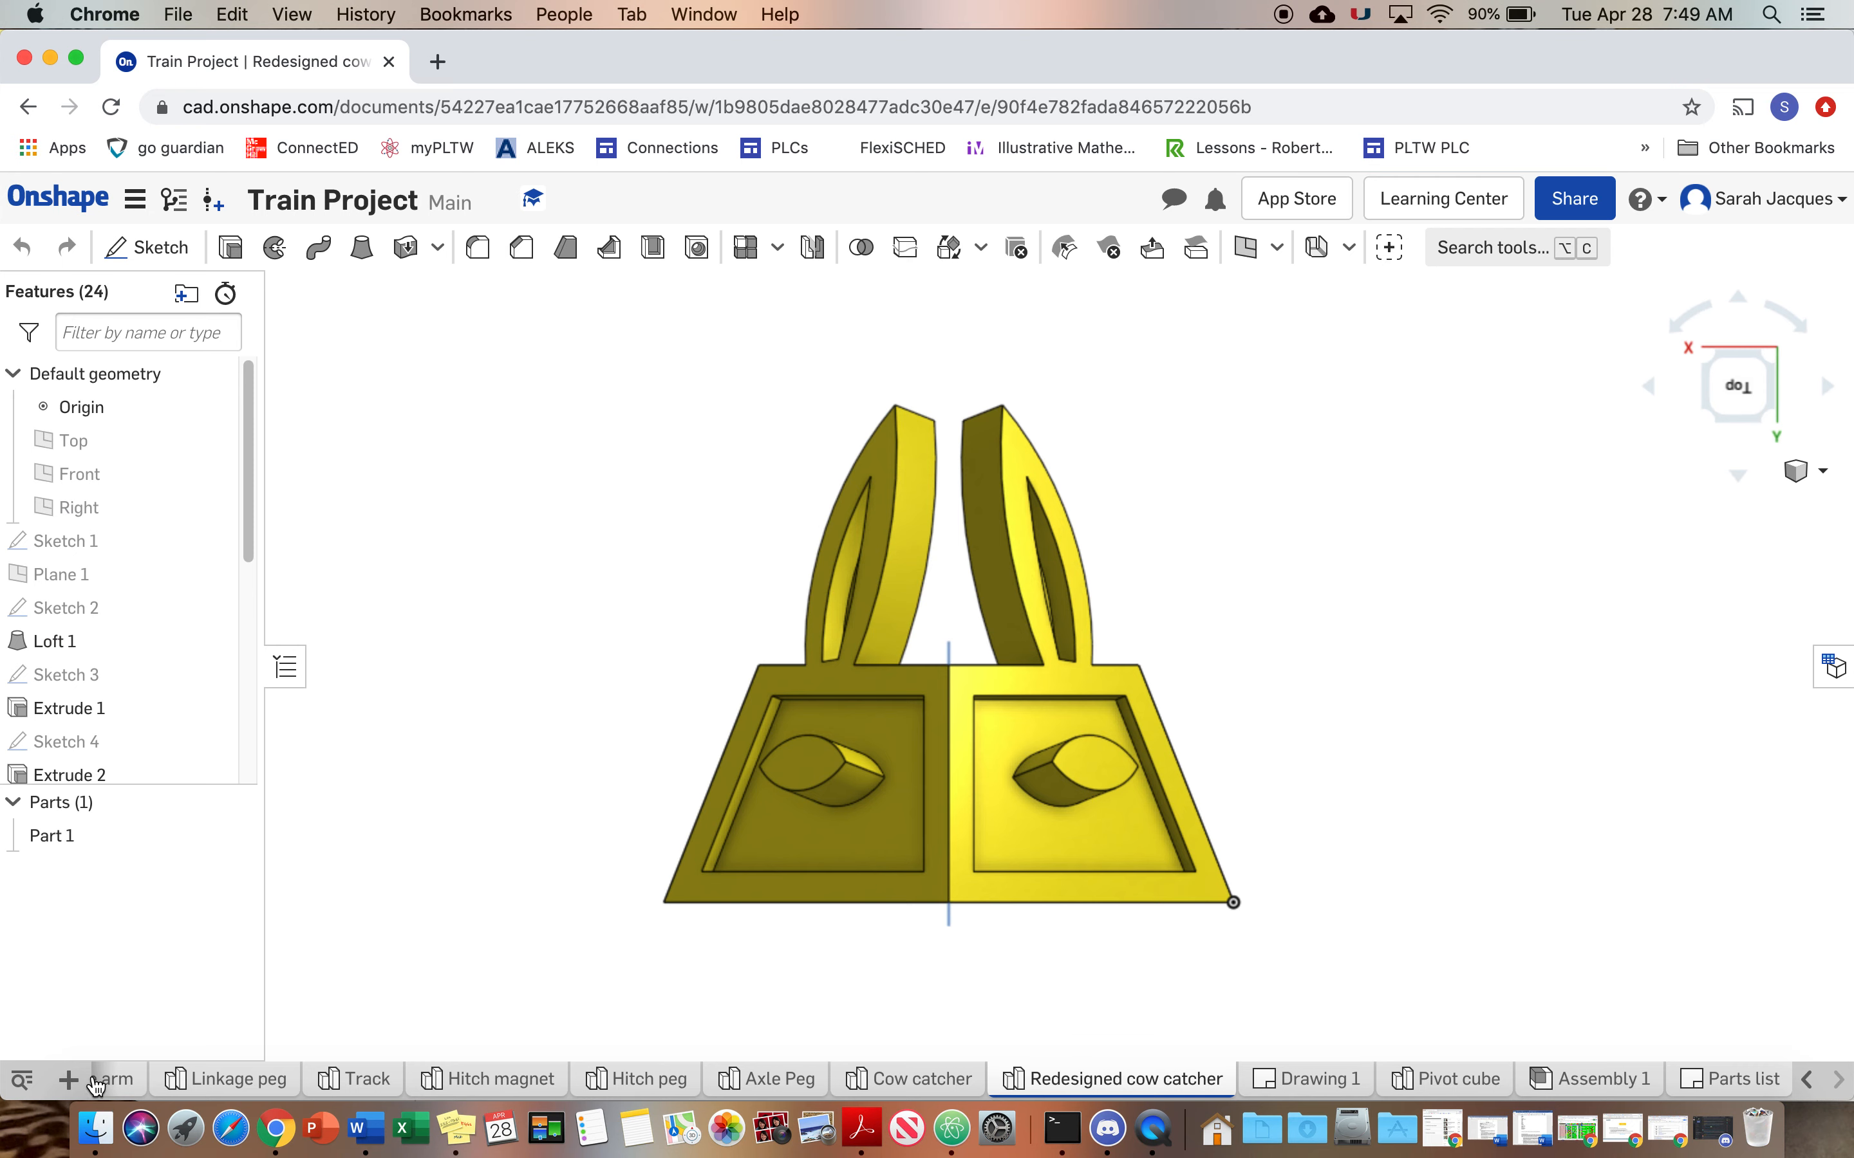
Create a new drawing from the ANSI_A_INCH.dwt template with no views.
{"action": "left_click", "coordinate": [67, 1082]}
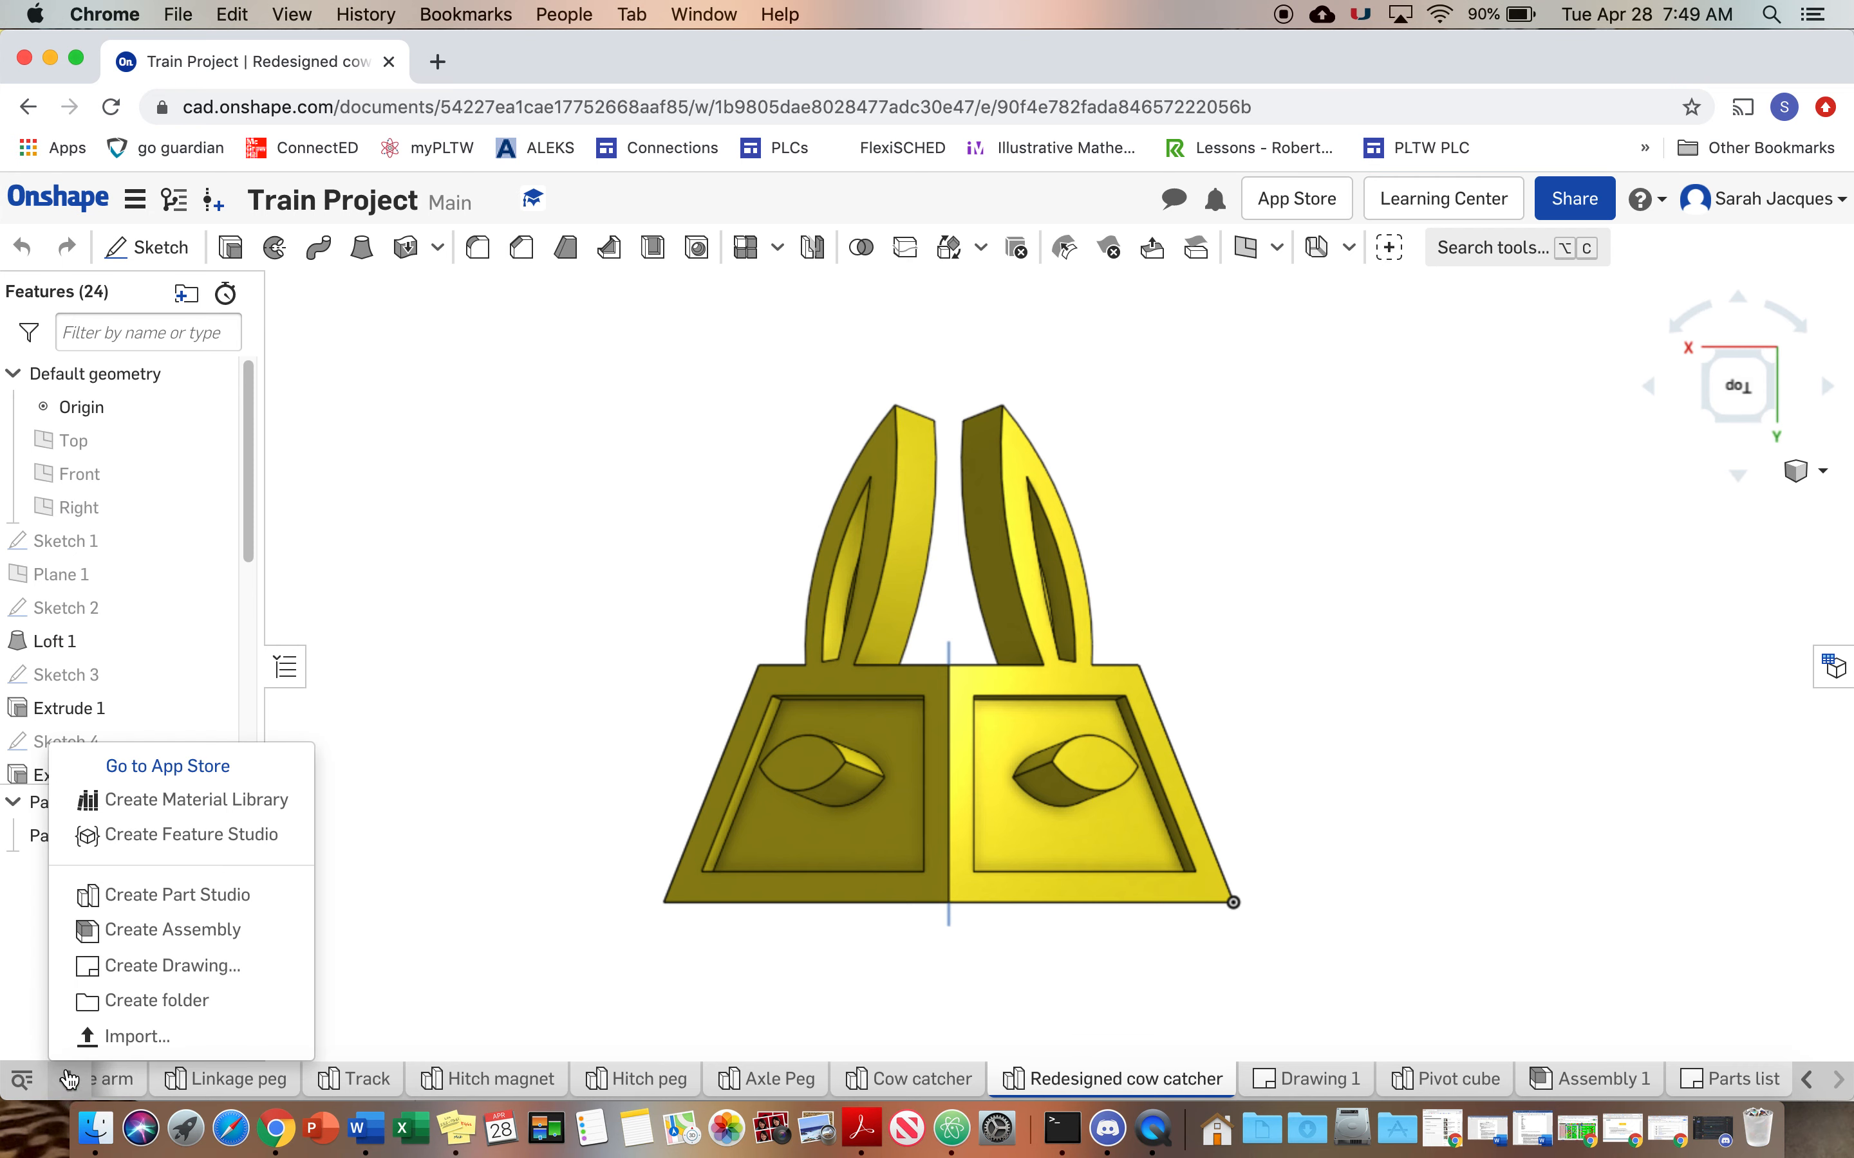
{"action": "left_click", "coordinate": [104, 967]}
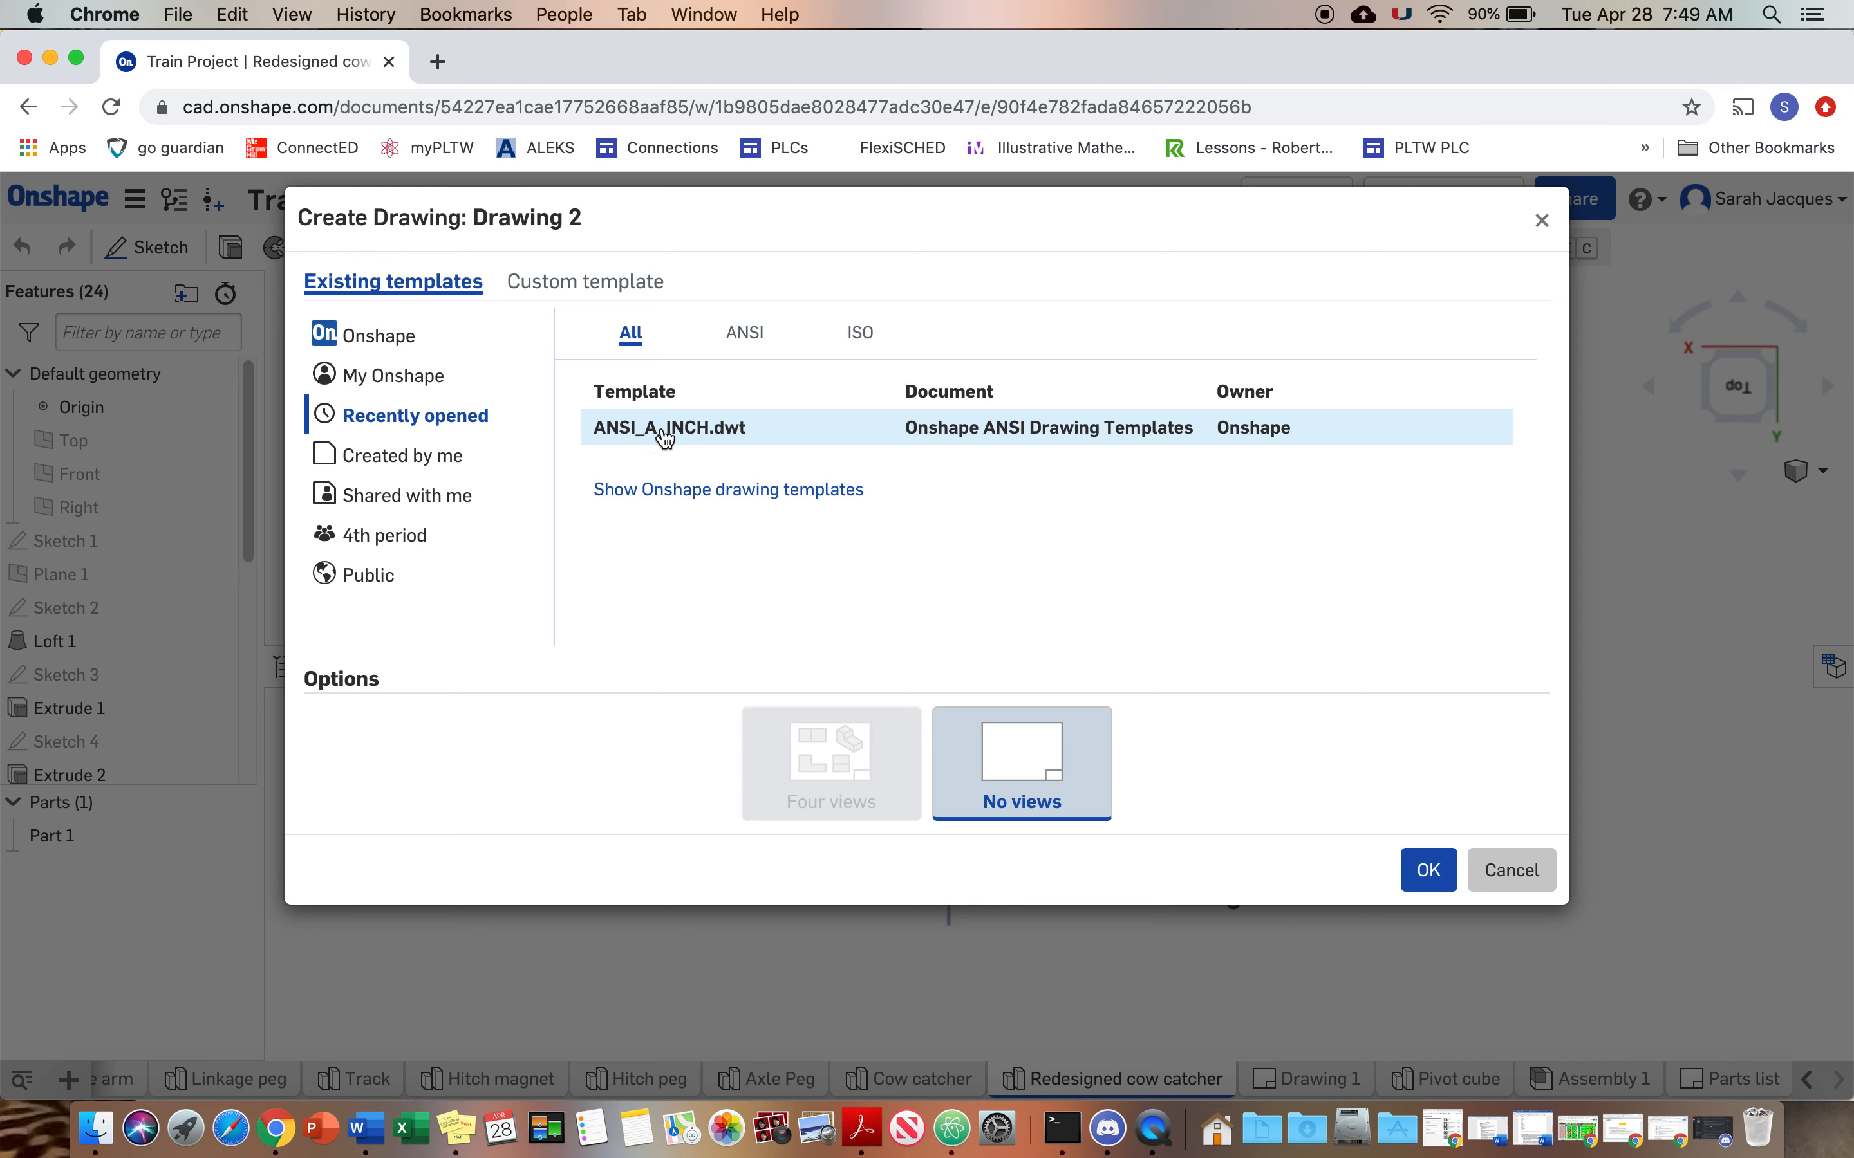
{"action": "left_click", "coordinate": [795, 439]}
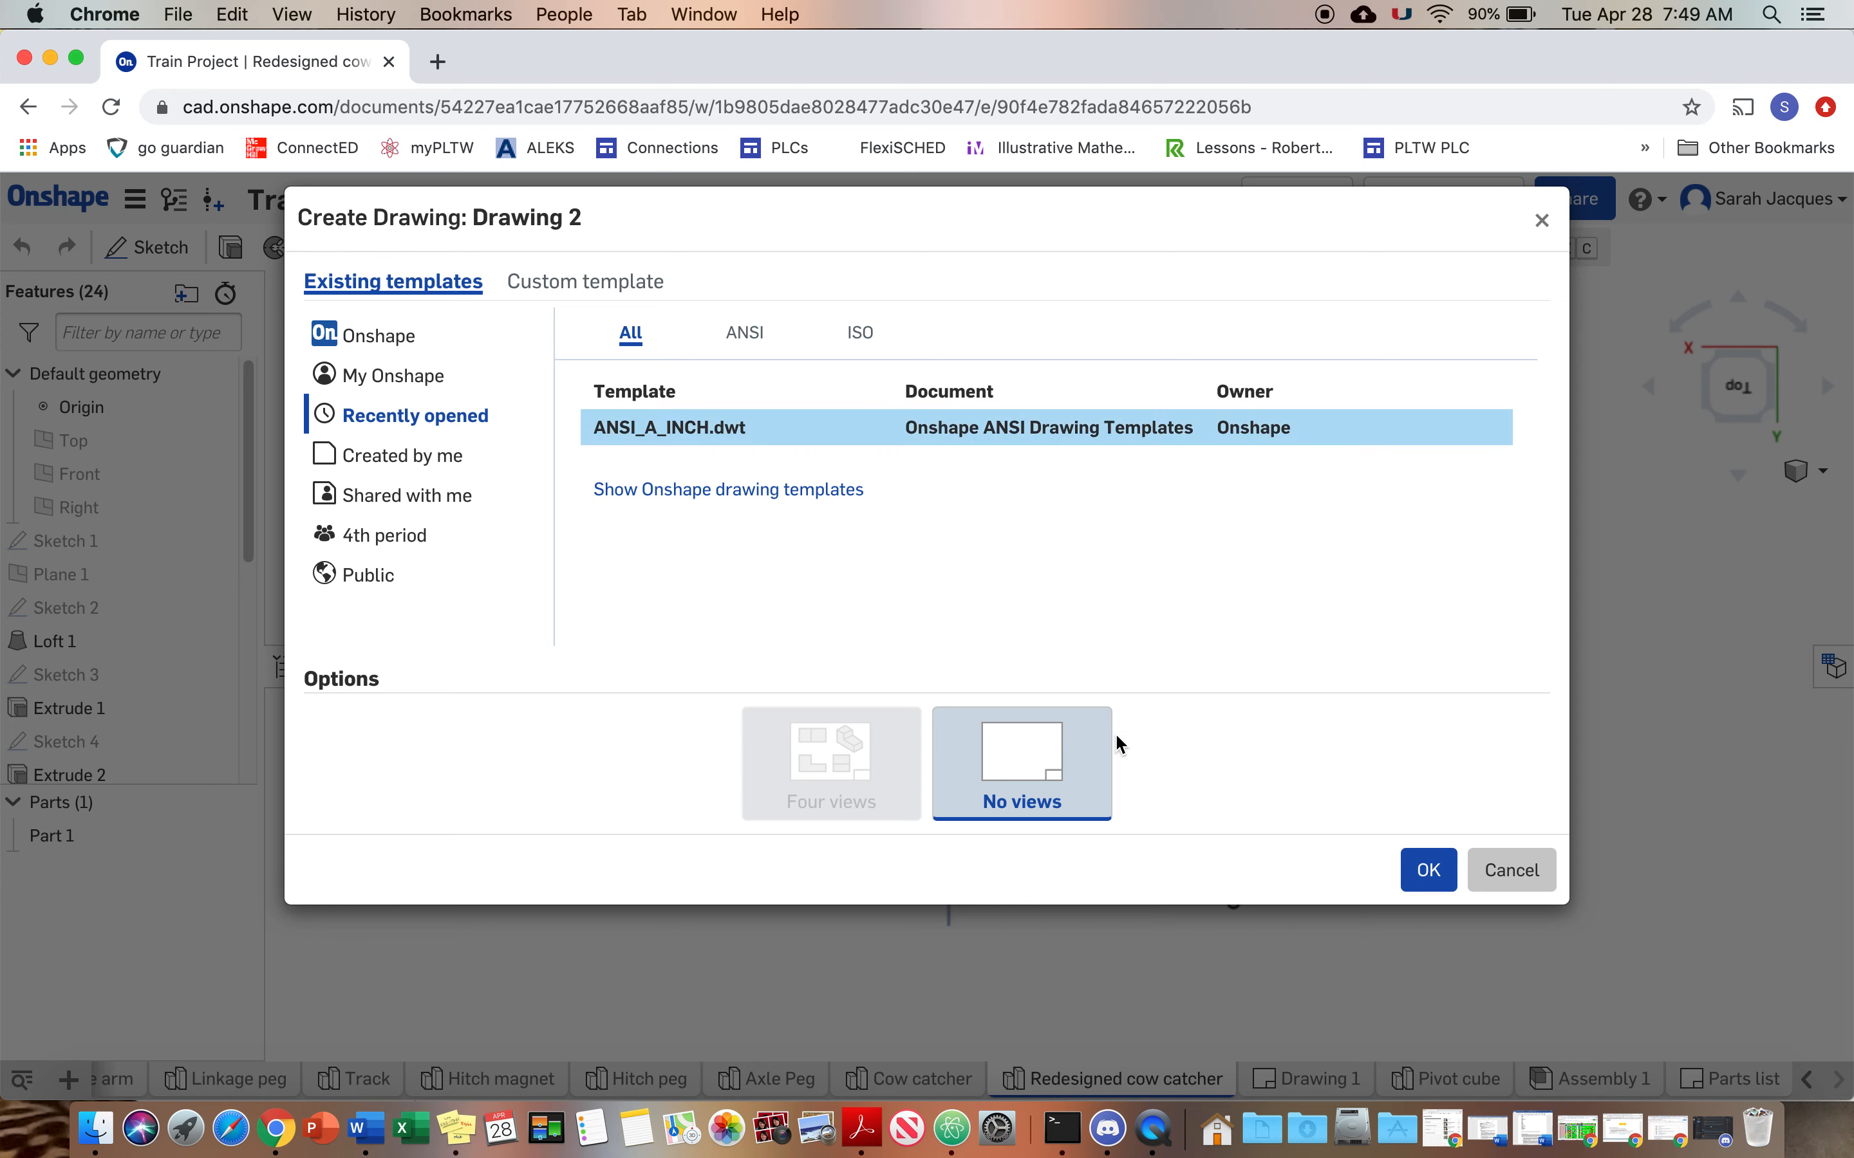
{"action": "left_click", "coordinate": [1430, 873]}
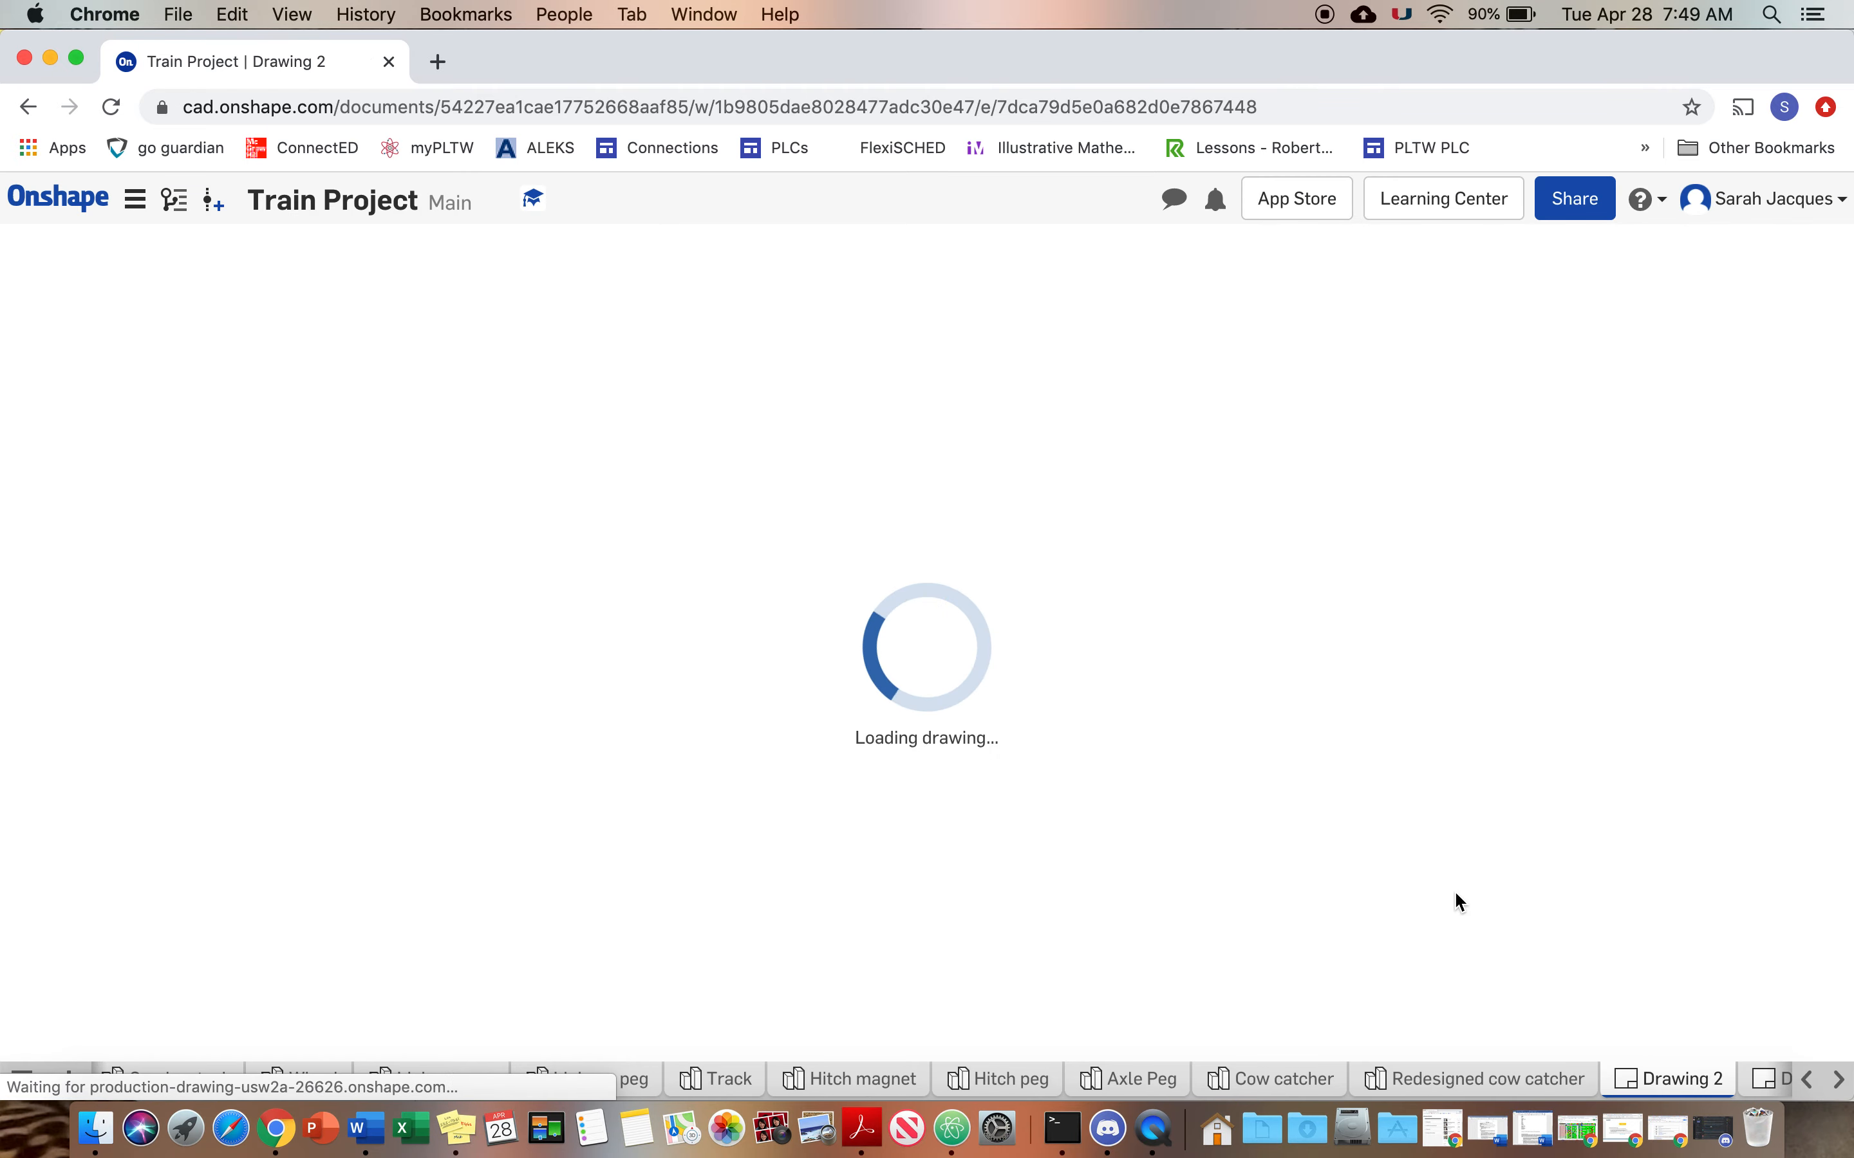
Rename the new drawing as "Dimensioned Cow catcher".
{"action": "right_click", "coordinate": [1651, 1080]}
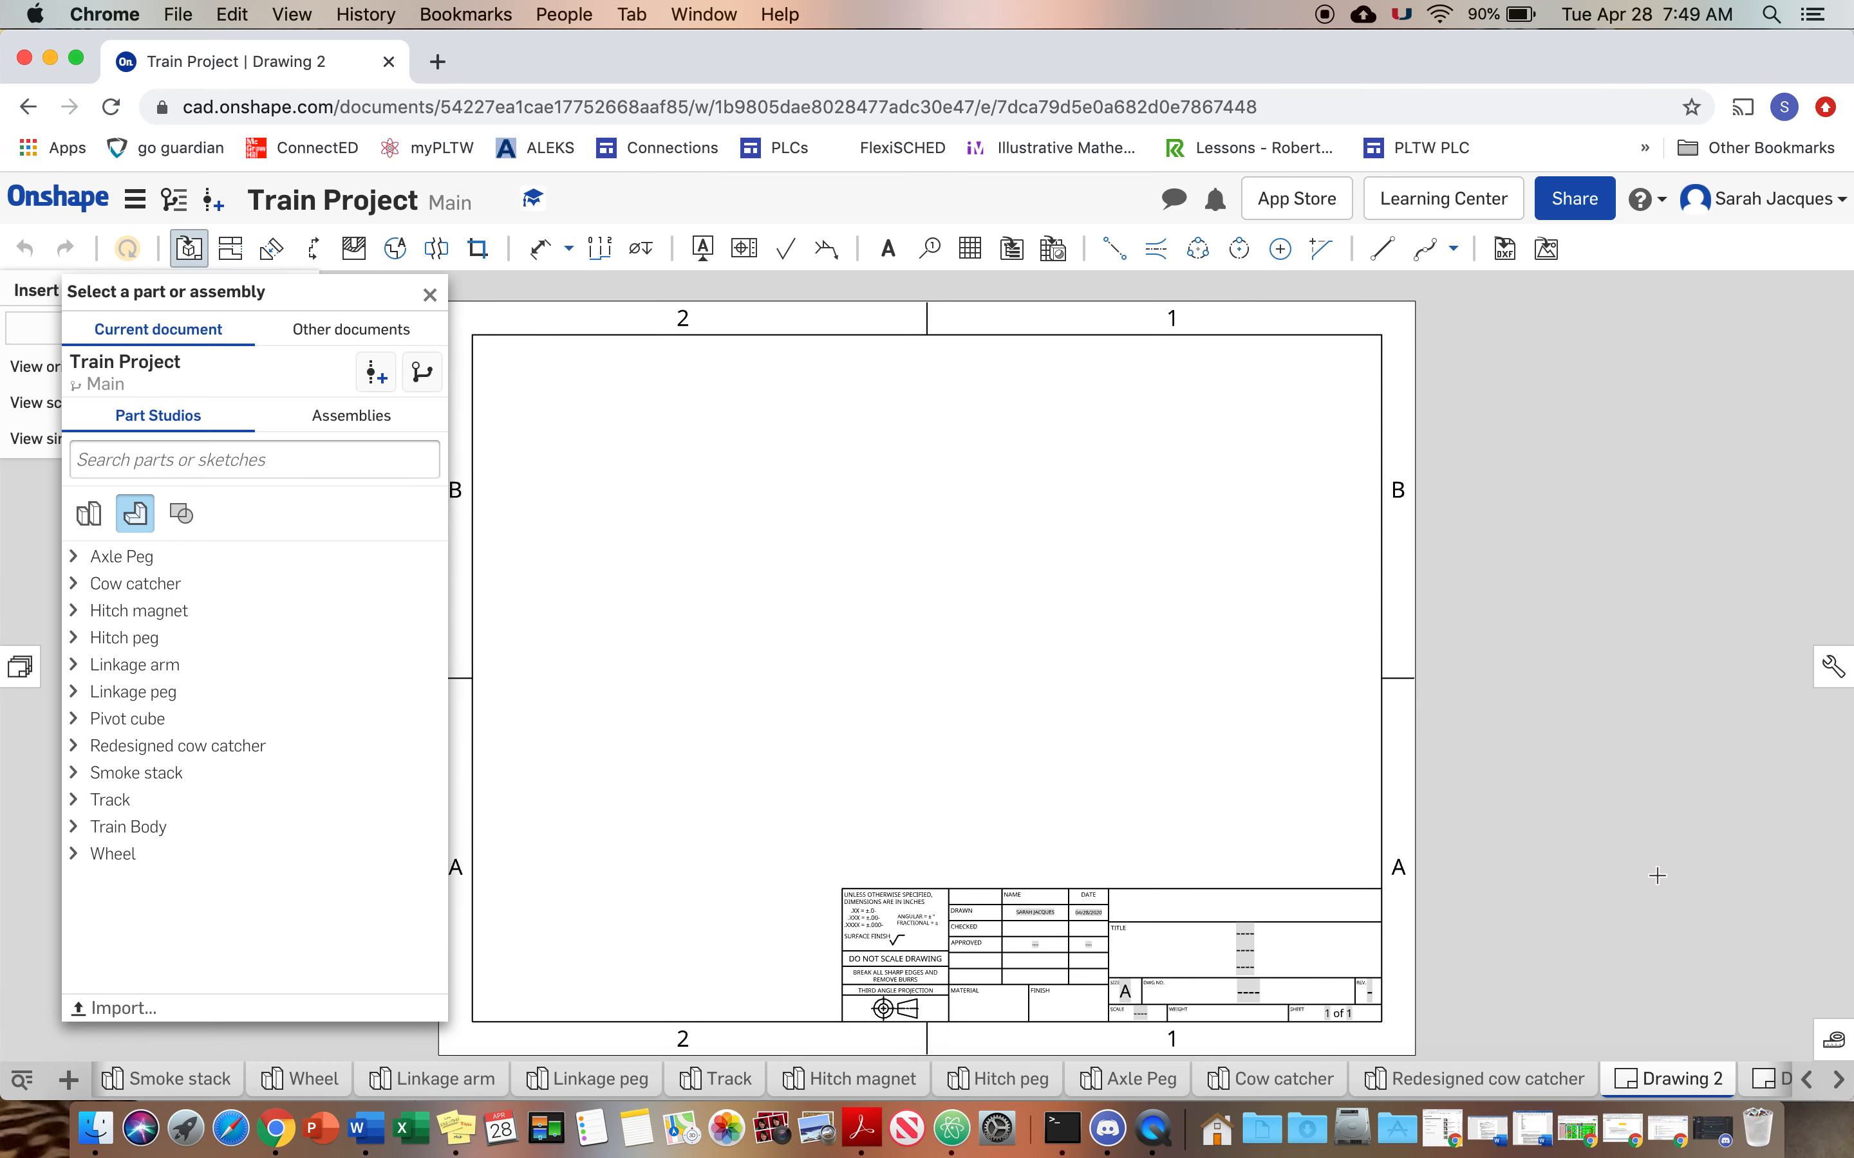
{"action": "right_click", "coordinate": [1663, 1087]}
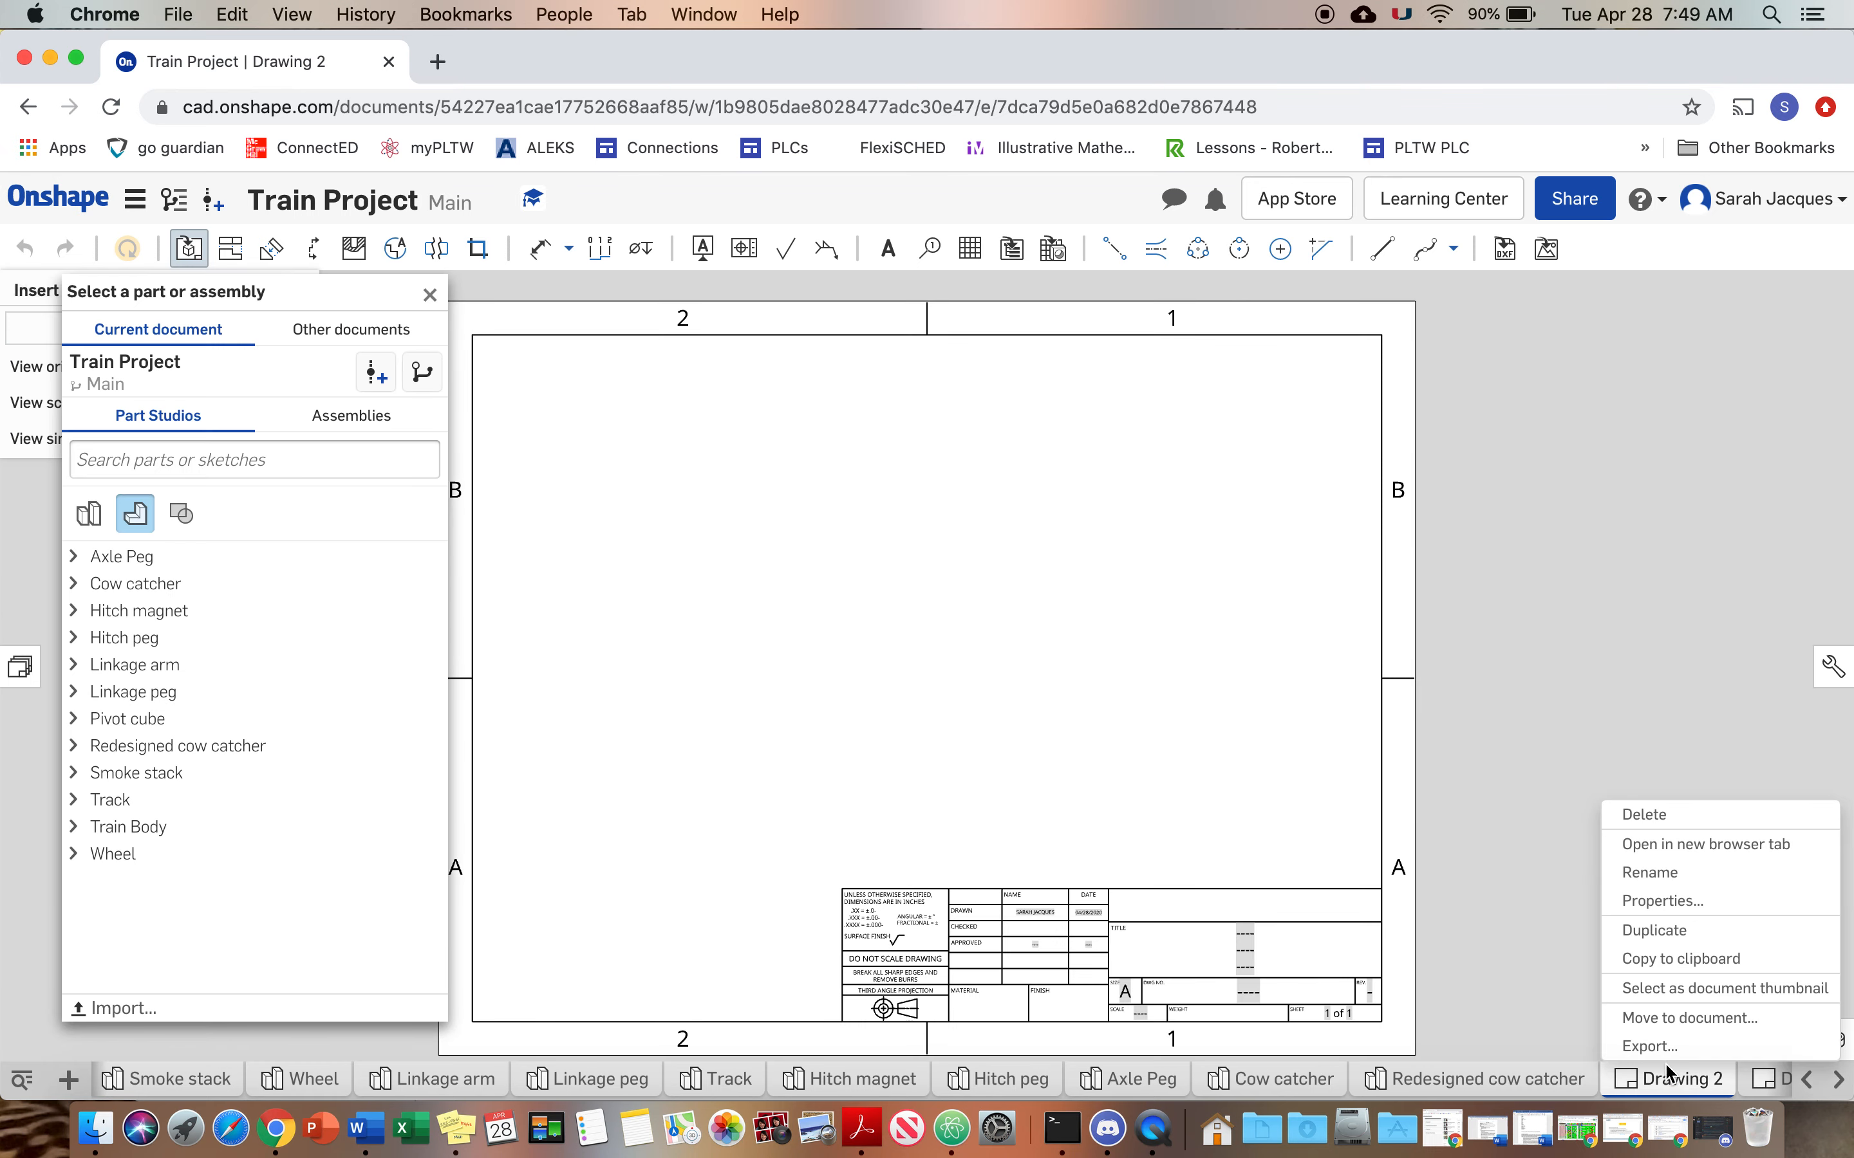
{"action": "left_click", "coordinate": [1682, 874]}
{"action": "type", "text": "Dimensioned"}
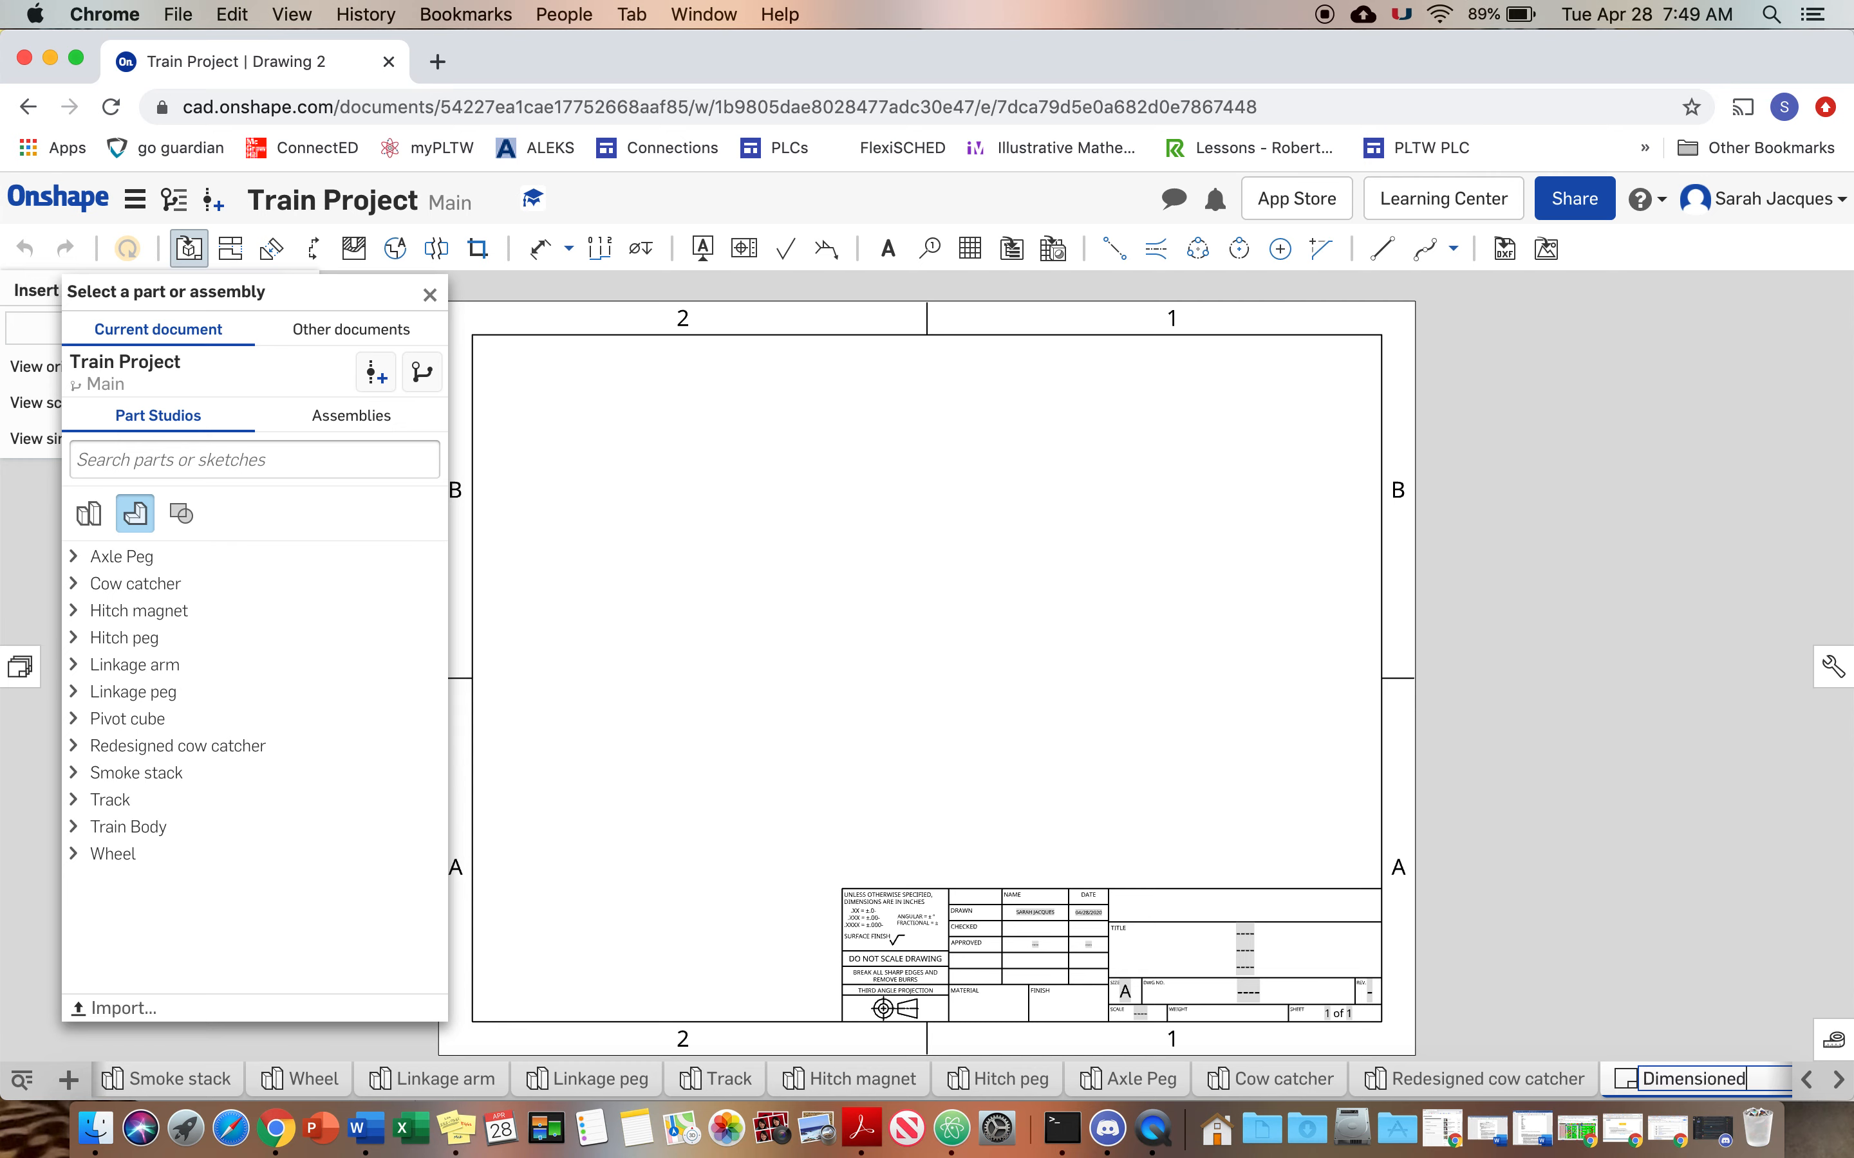
{"action": "type", "text": " Cow catcher"}
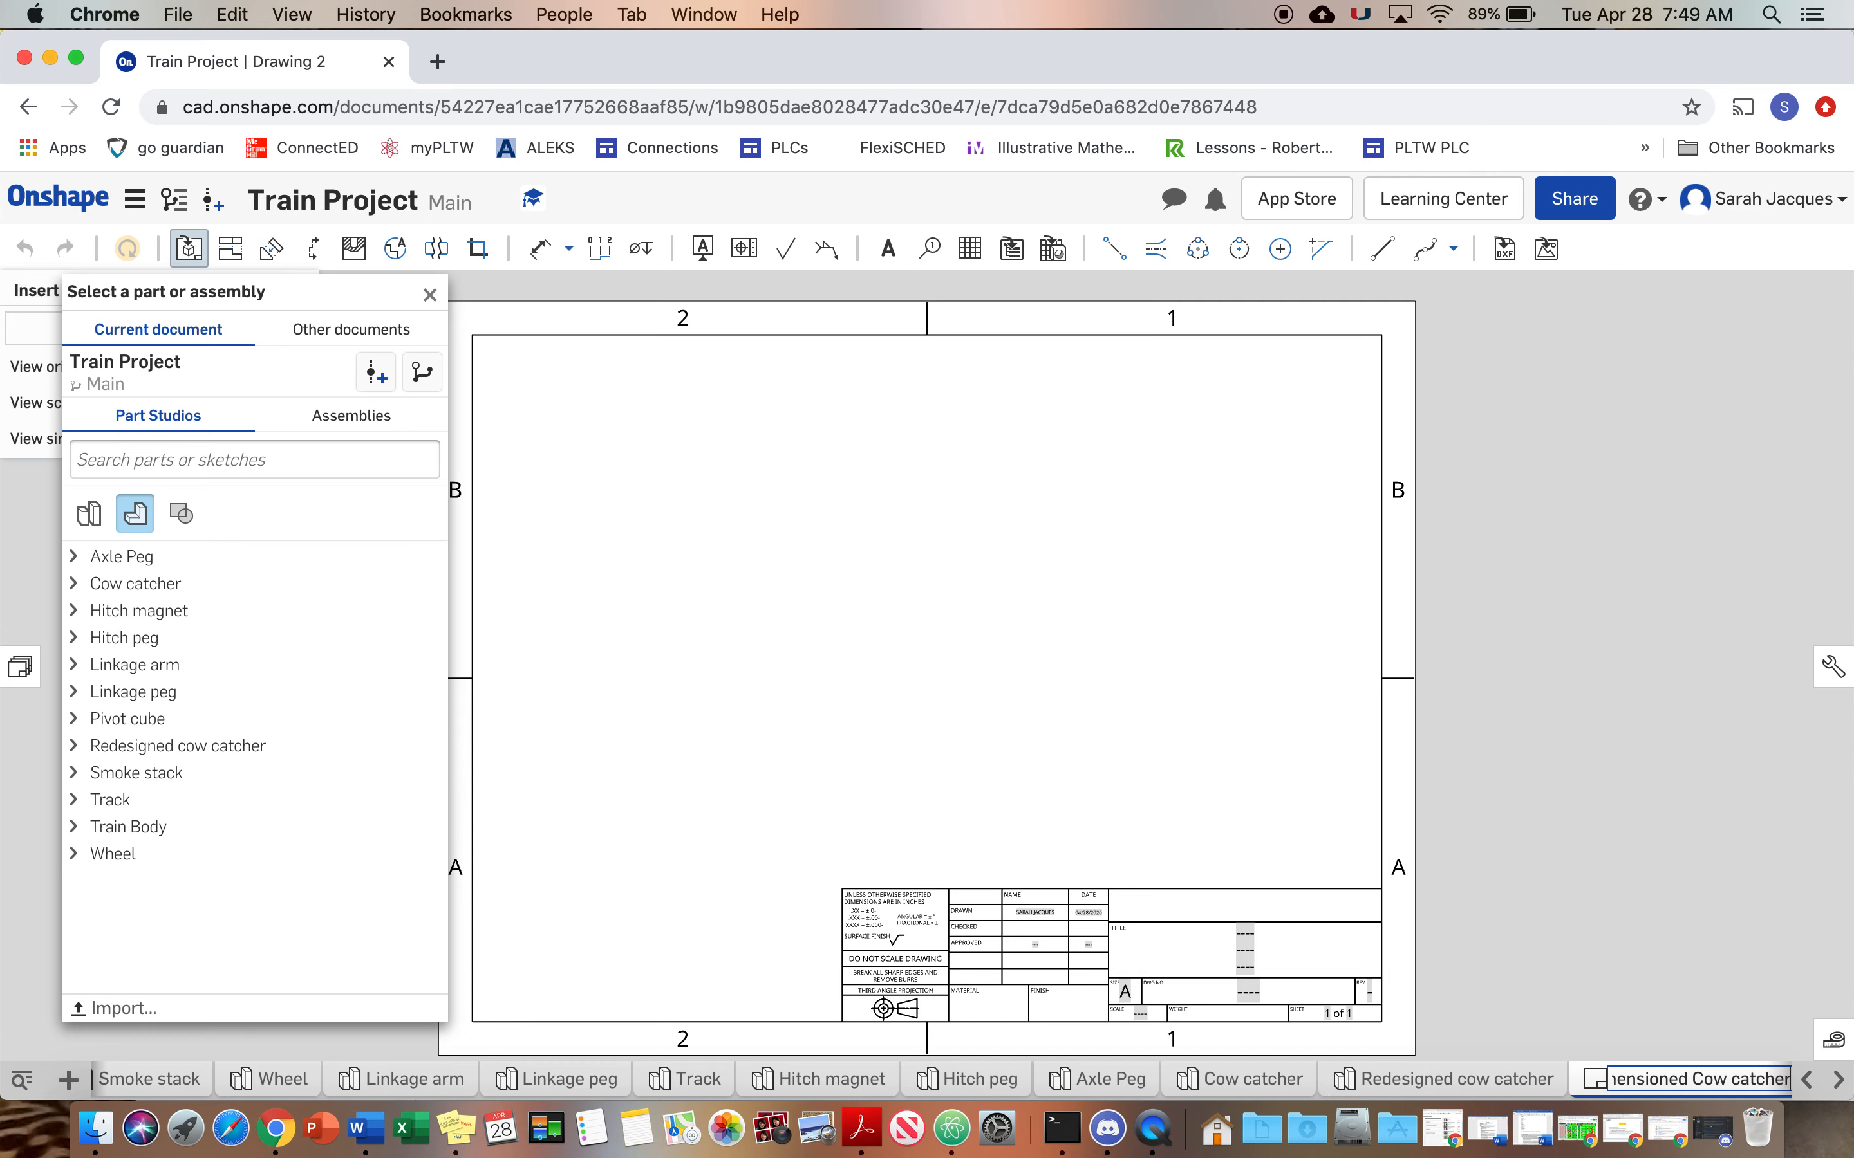
{"action": "key", "text": "Return"}
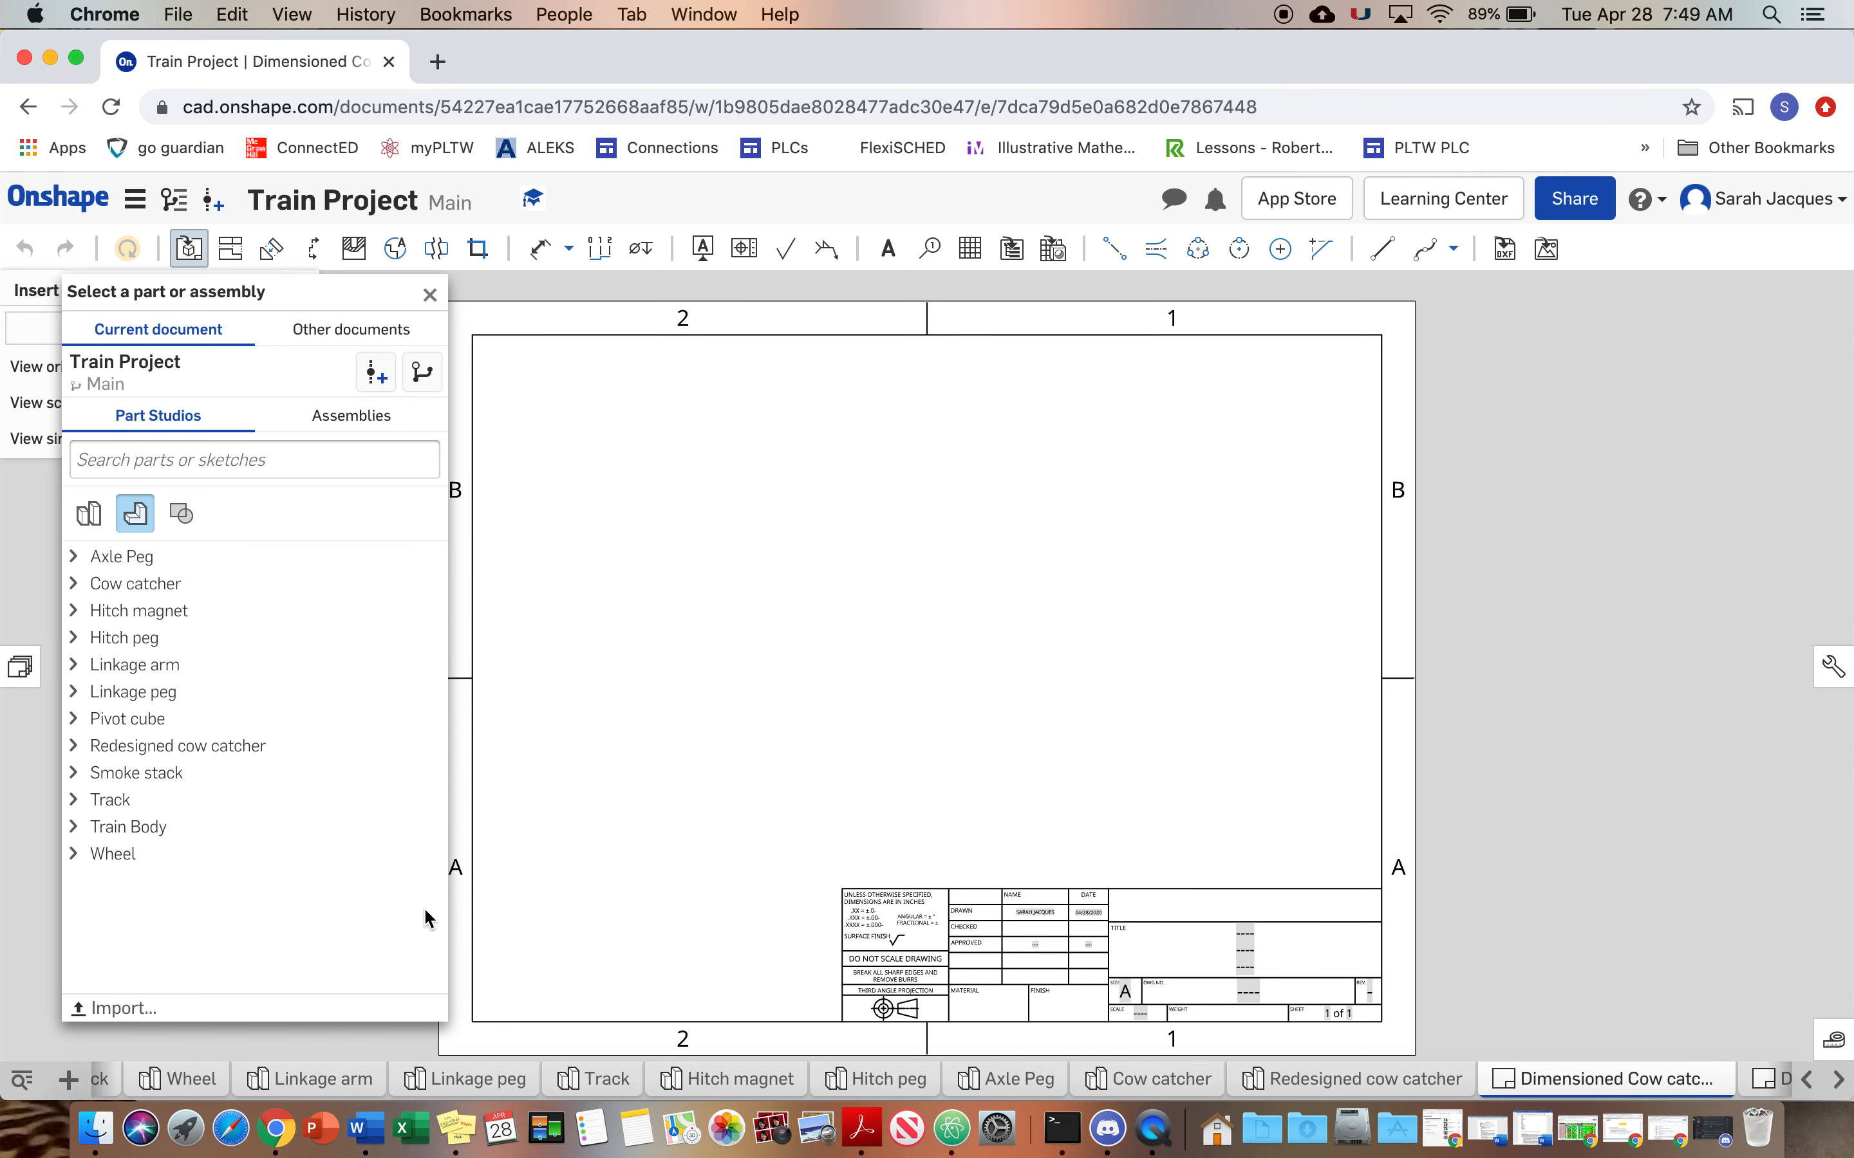
Insert a front view of the Redesigned cow catcher's Part 1 at 1:1 scale in the lower-left area of the sheet, without projecting further views.
{"action": "left_click", "coordinate": [74, 746]}
{"action": "left_click", "coordinate": [138, 777]}
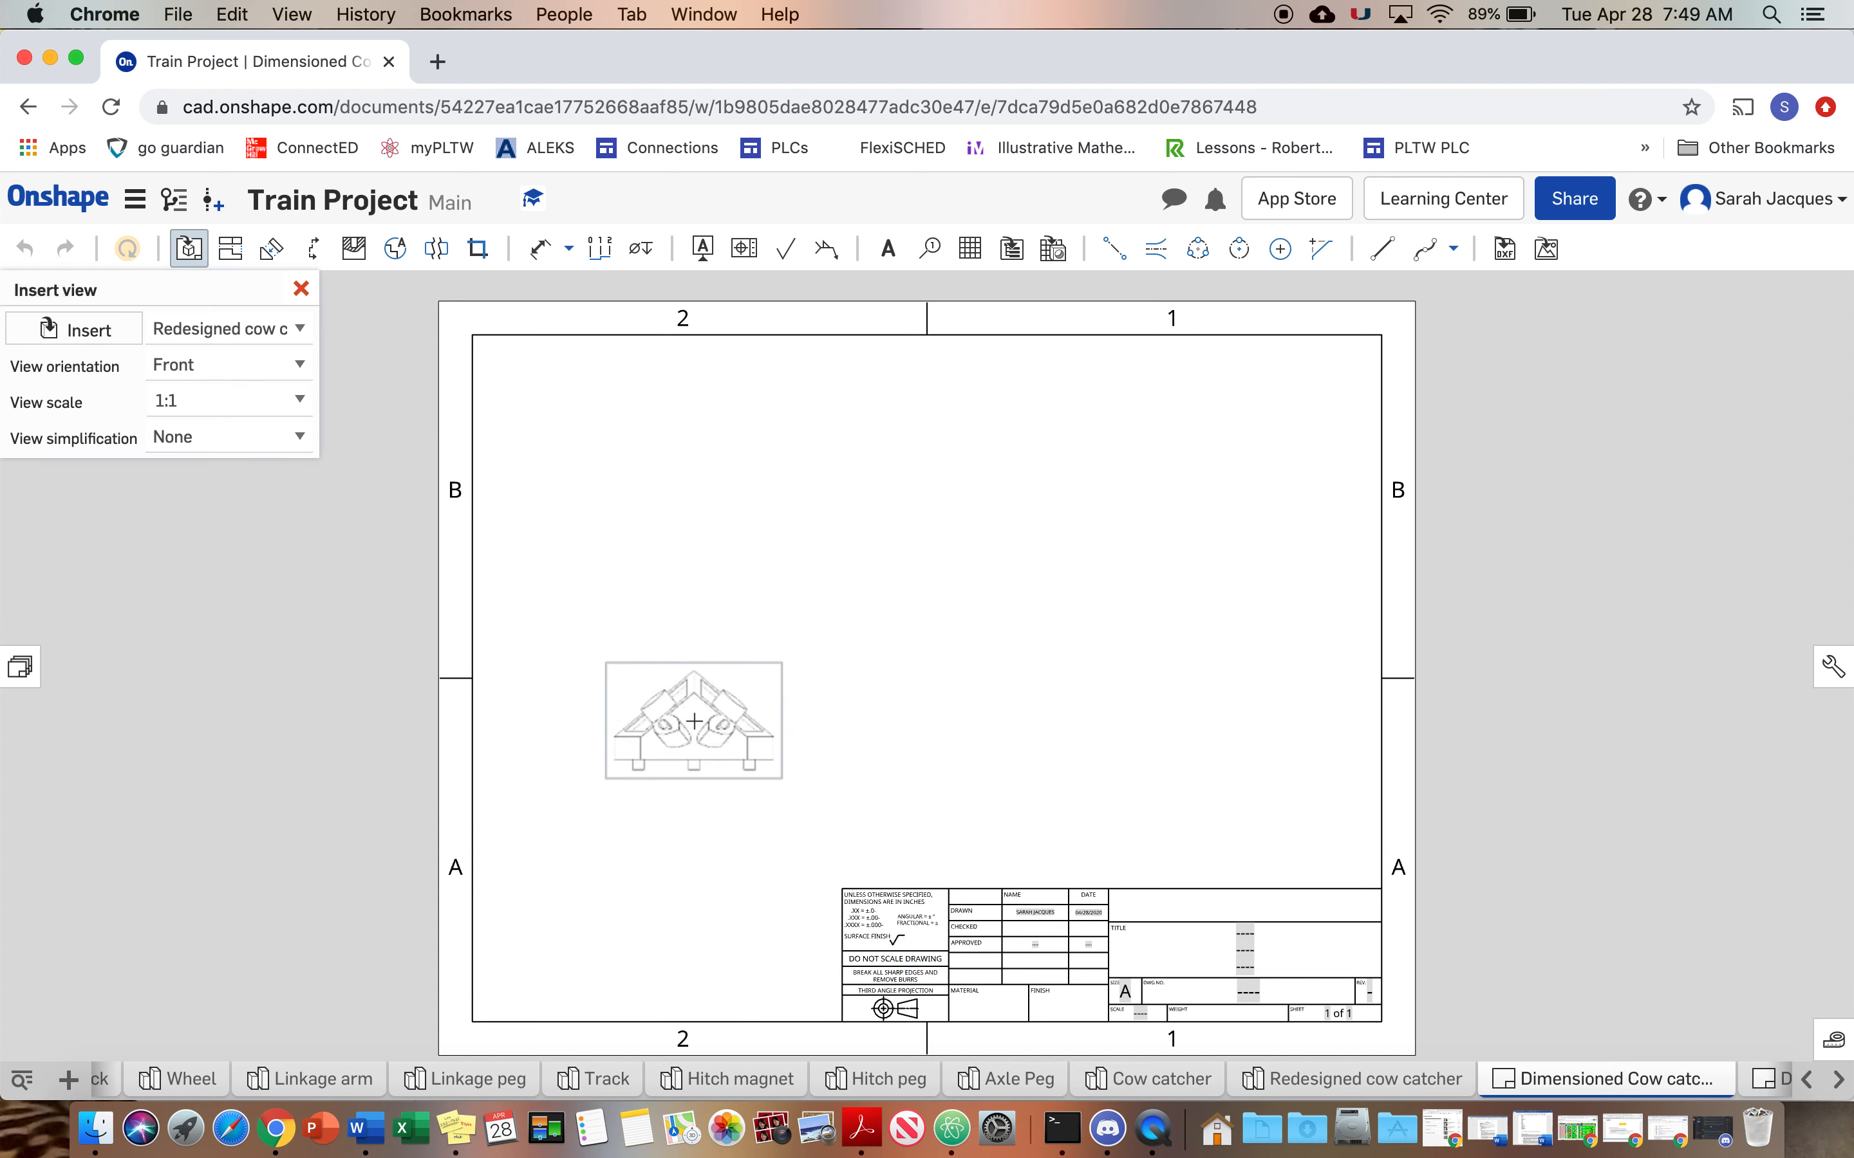
{"action": "left_click", "coordinate": [694, 721]}
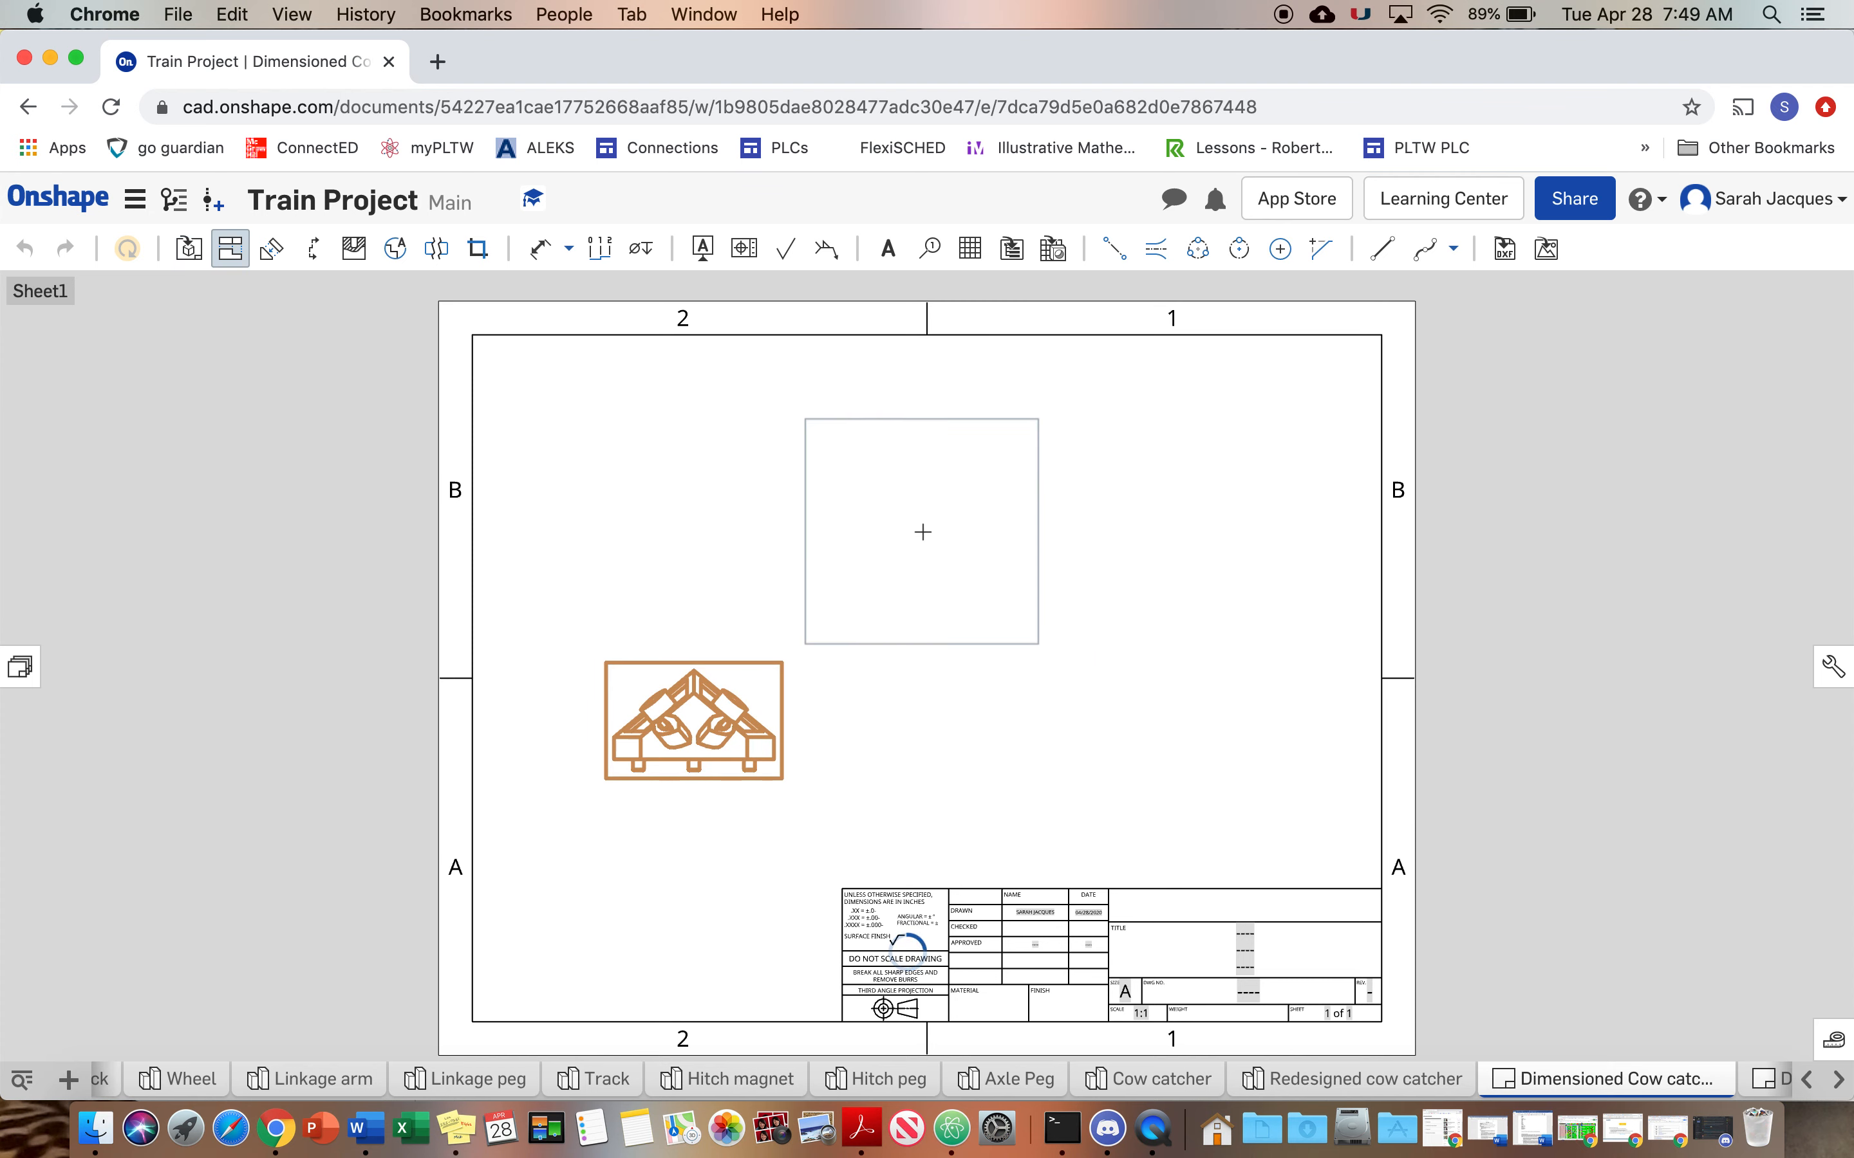
{"action": "key", "text": "Escape"}
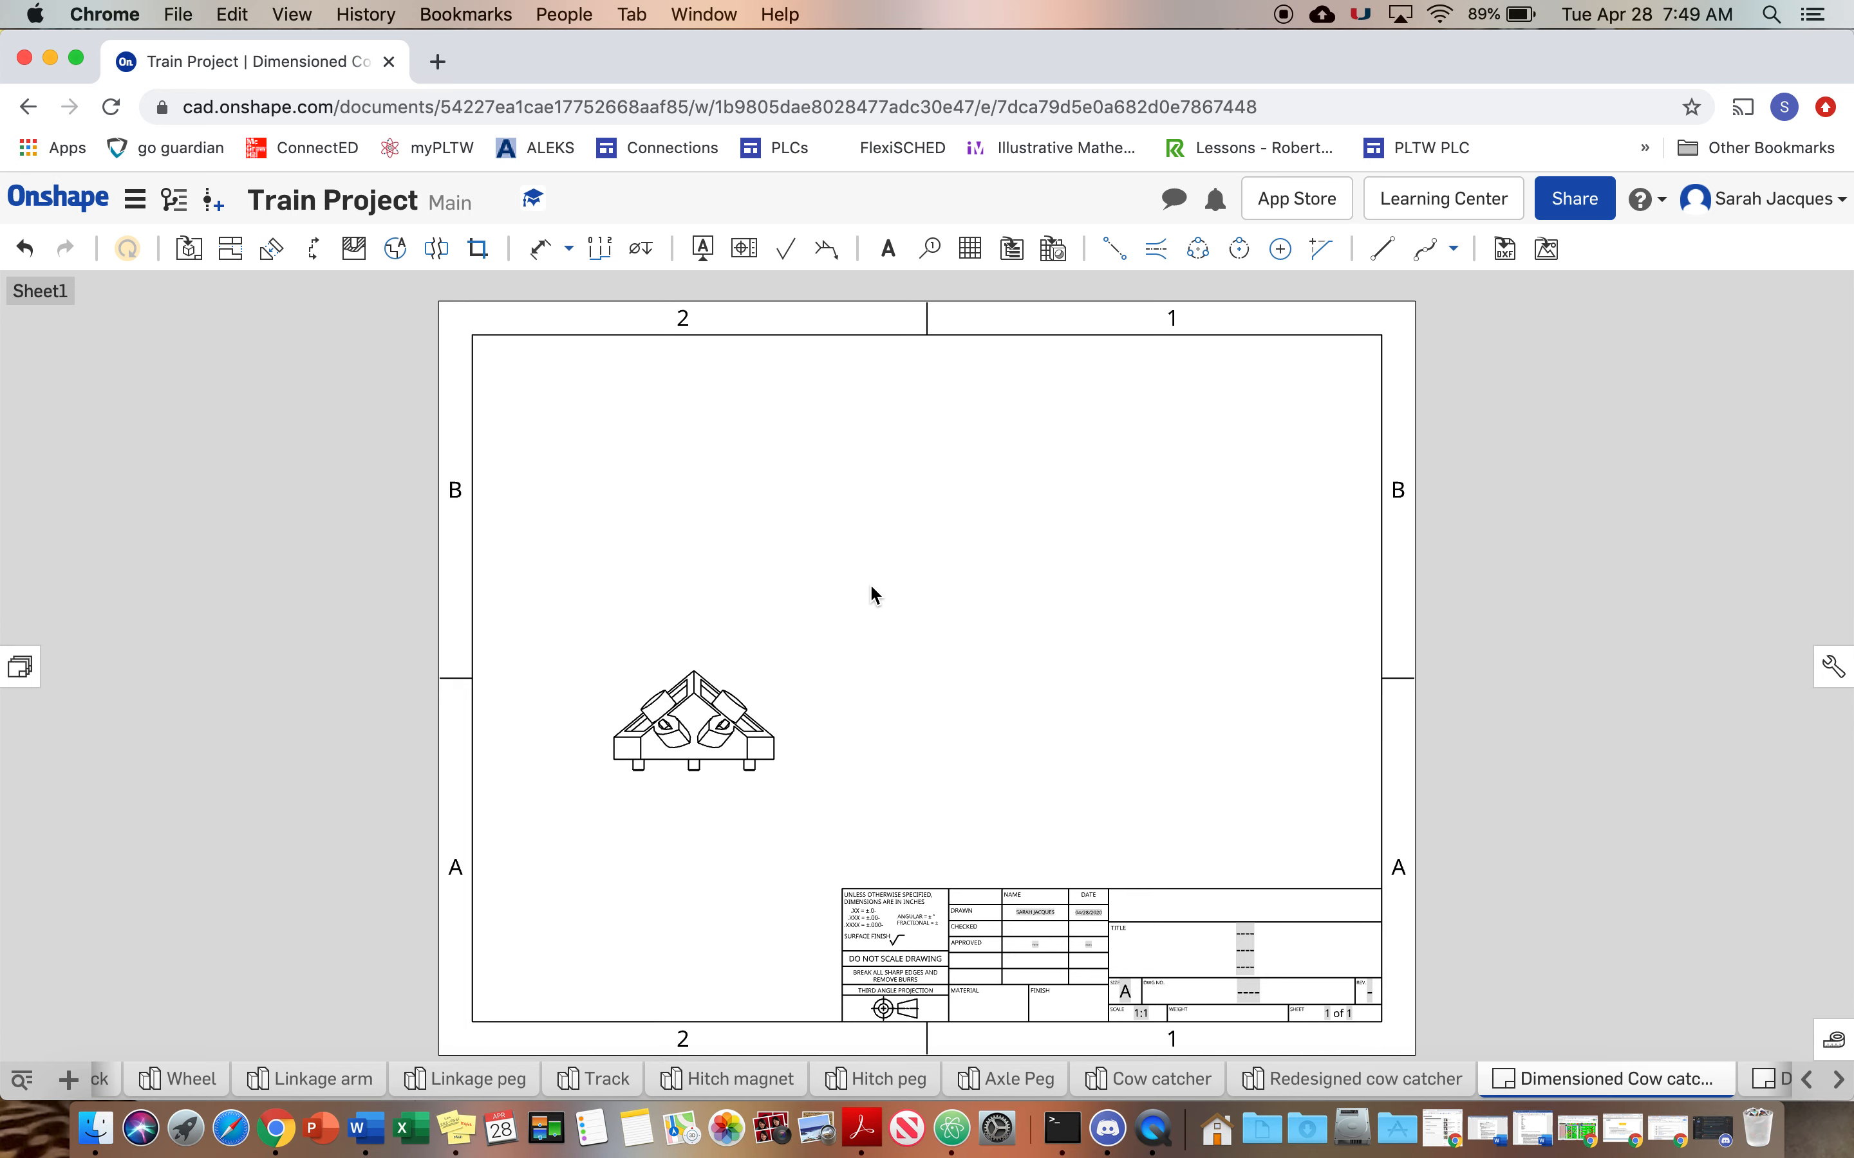
{"action": "left_click_drag", "start_coordinate": [750, 689], "coordinate": [741, 721]}
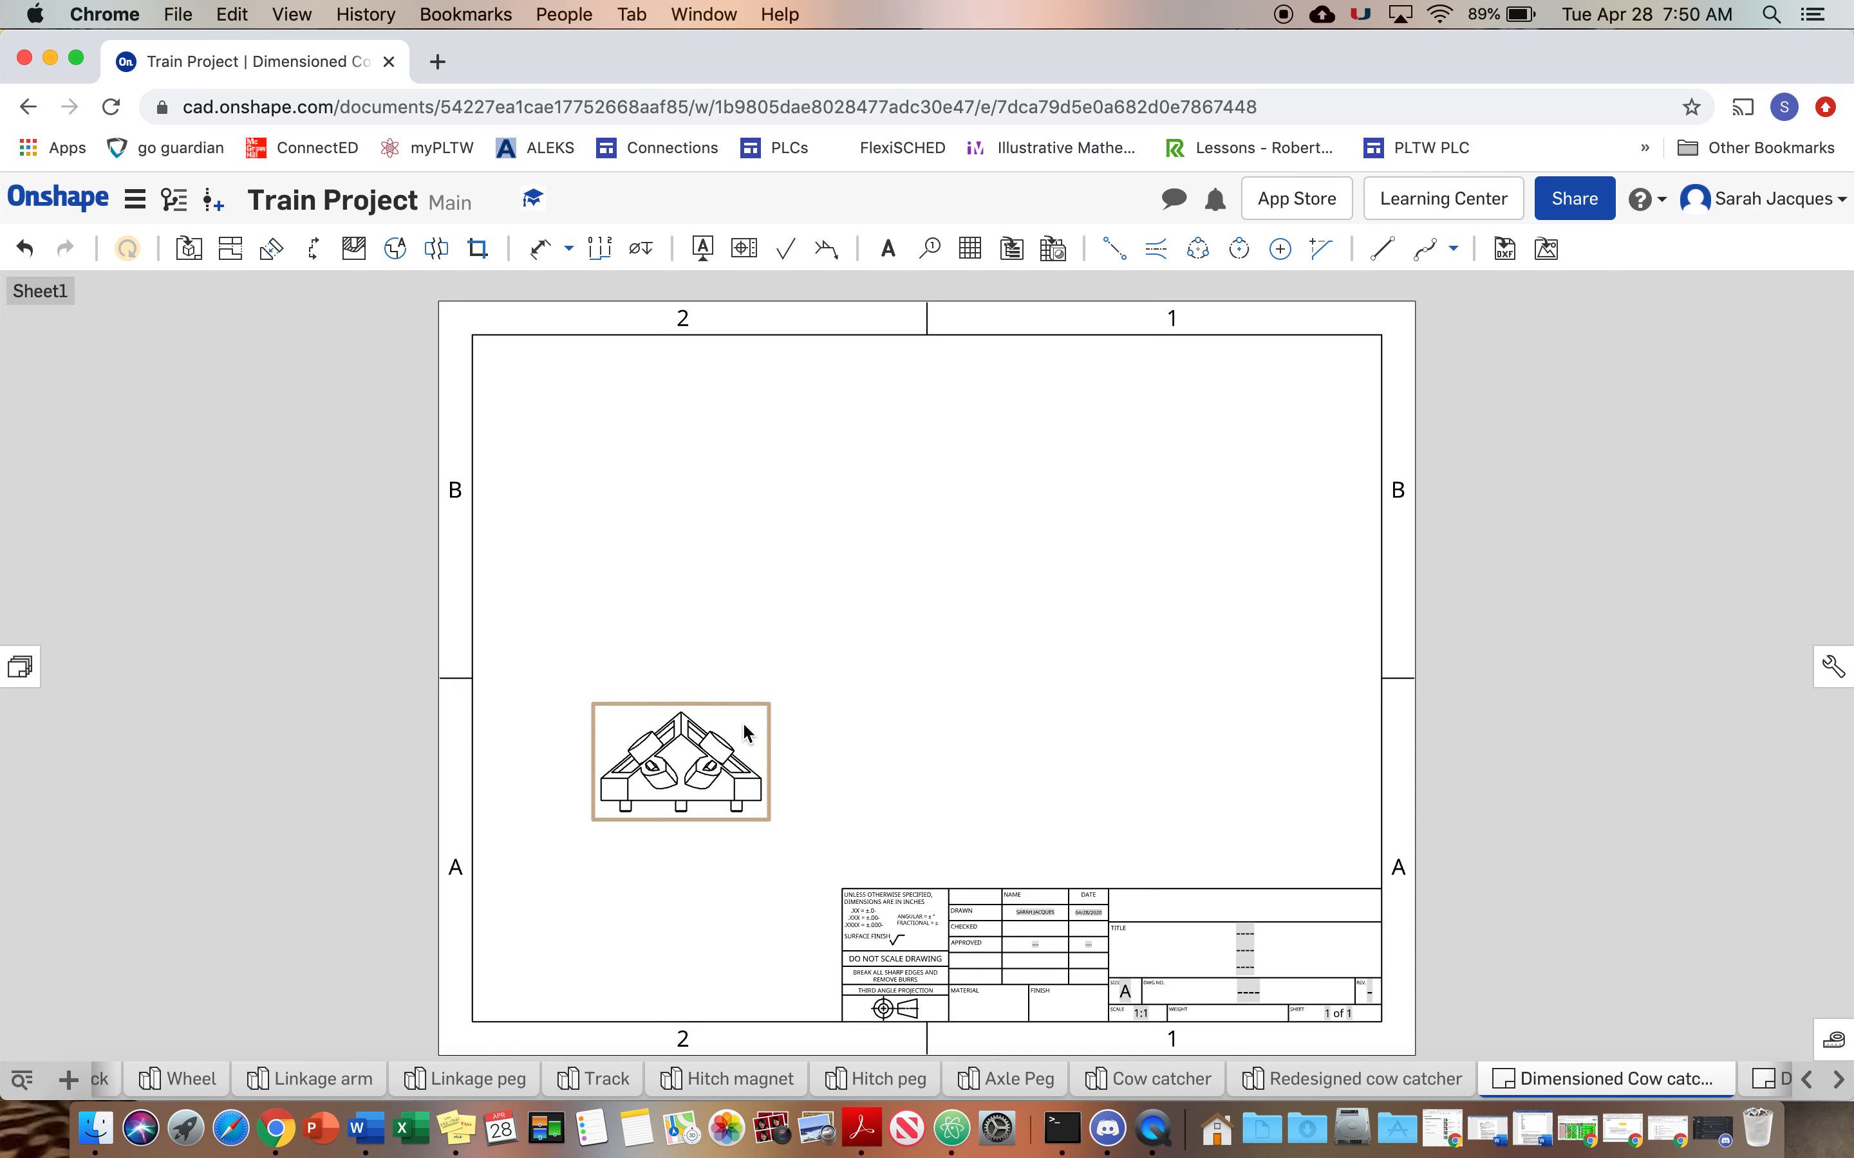
Change the inserted view's orientation to Top with a rotation angle of 180, and move it slightly up the sheet.
{"action": "right_click", "coordinate": [743, 732]}
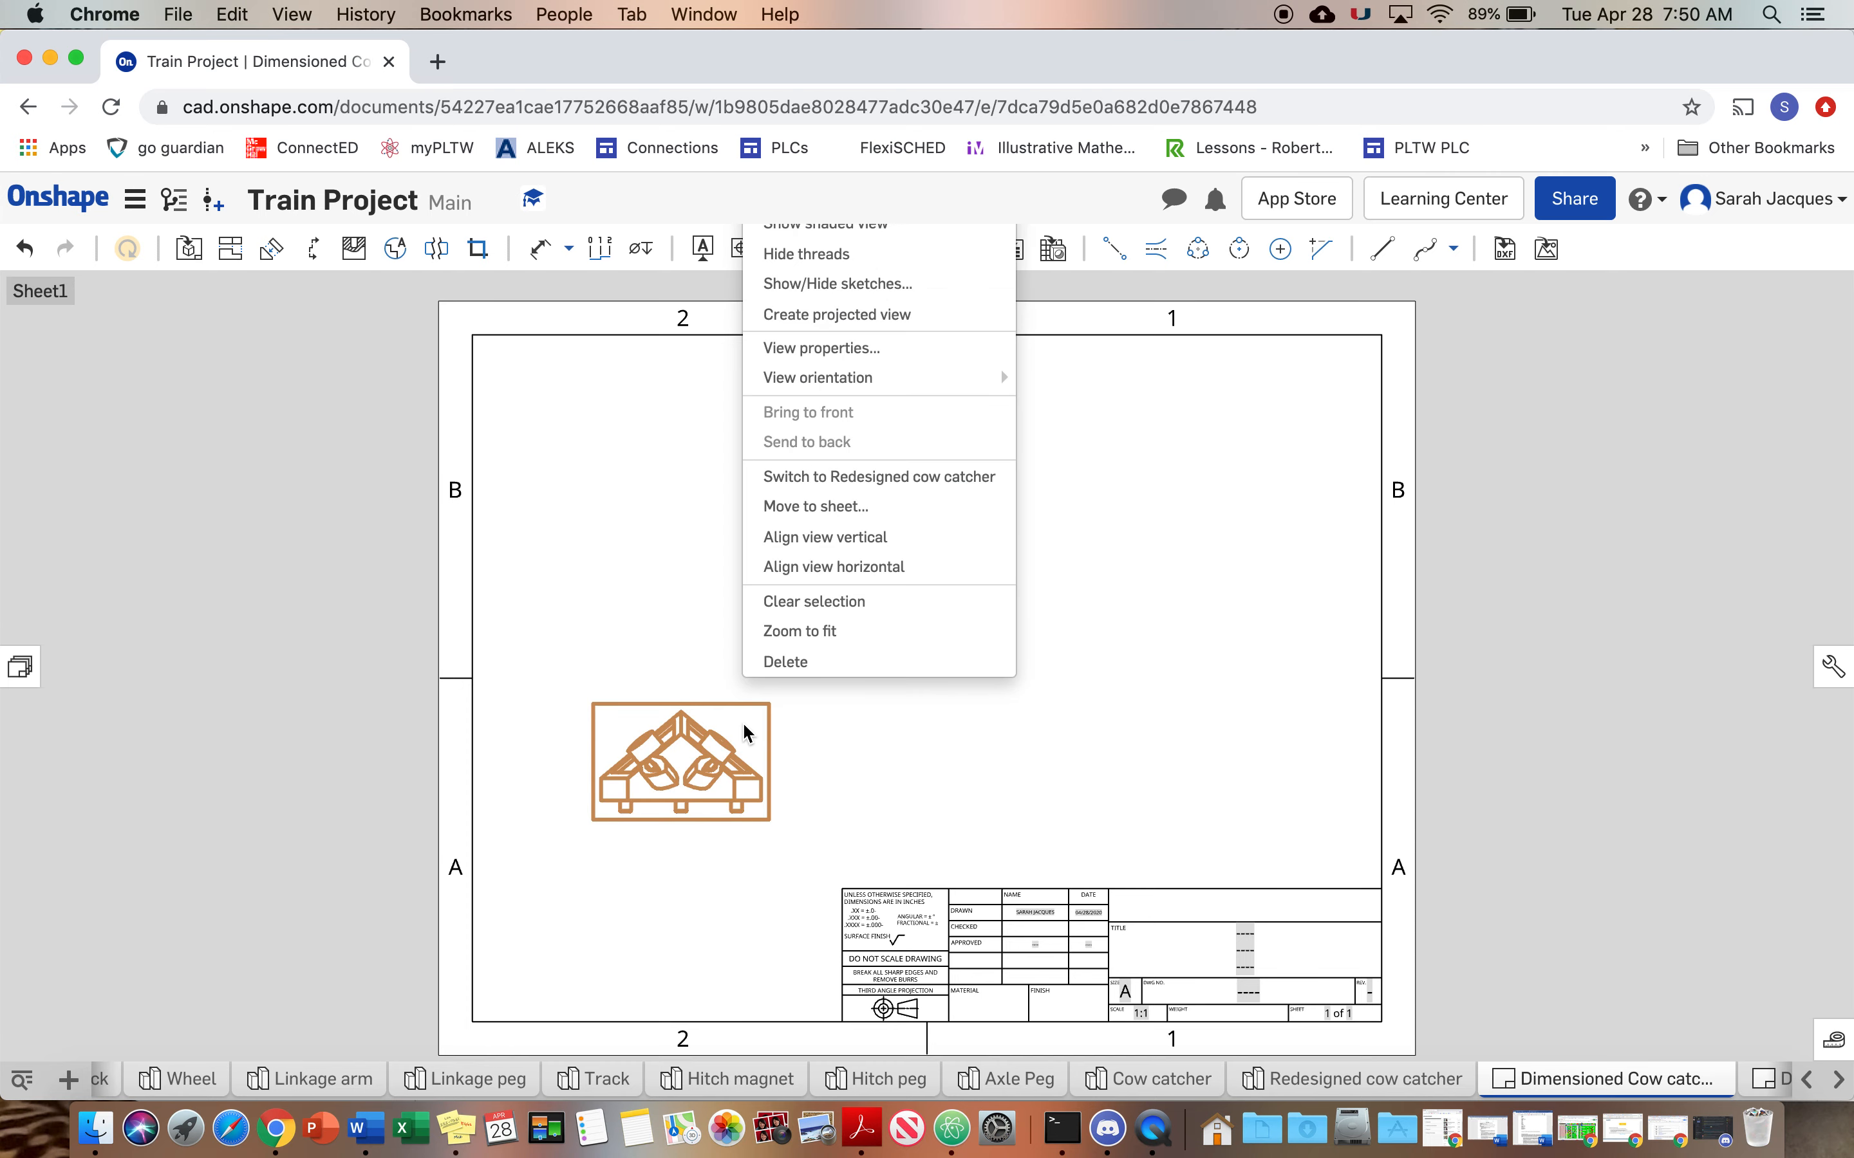
{"action": "left_click", "coordinate": [819, 366]}
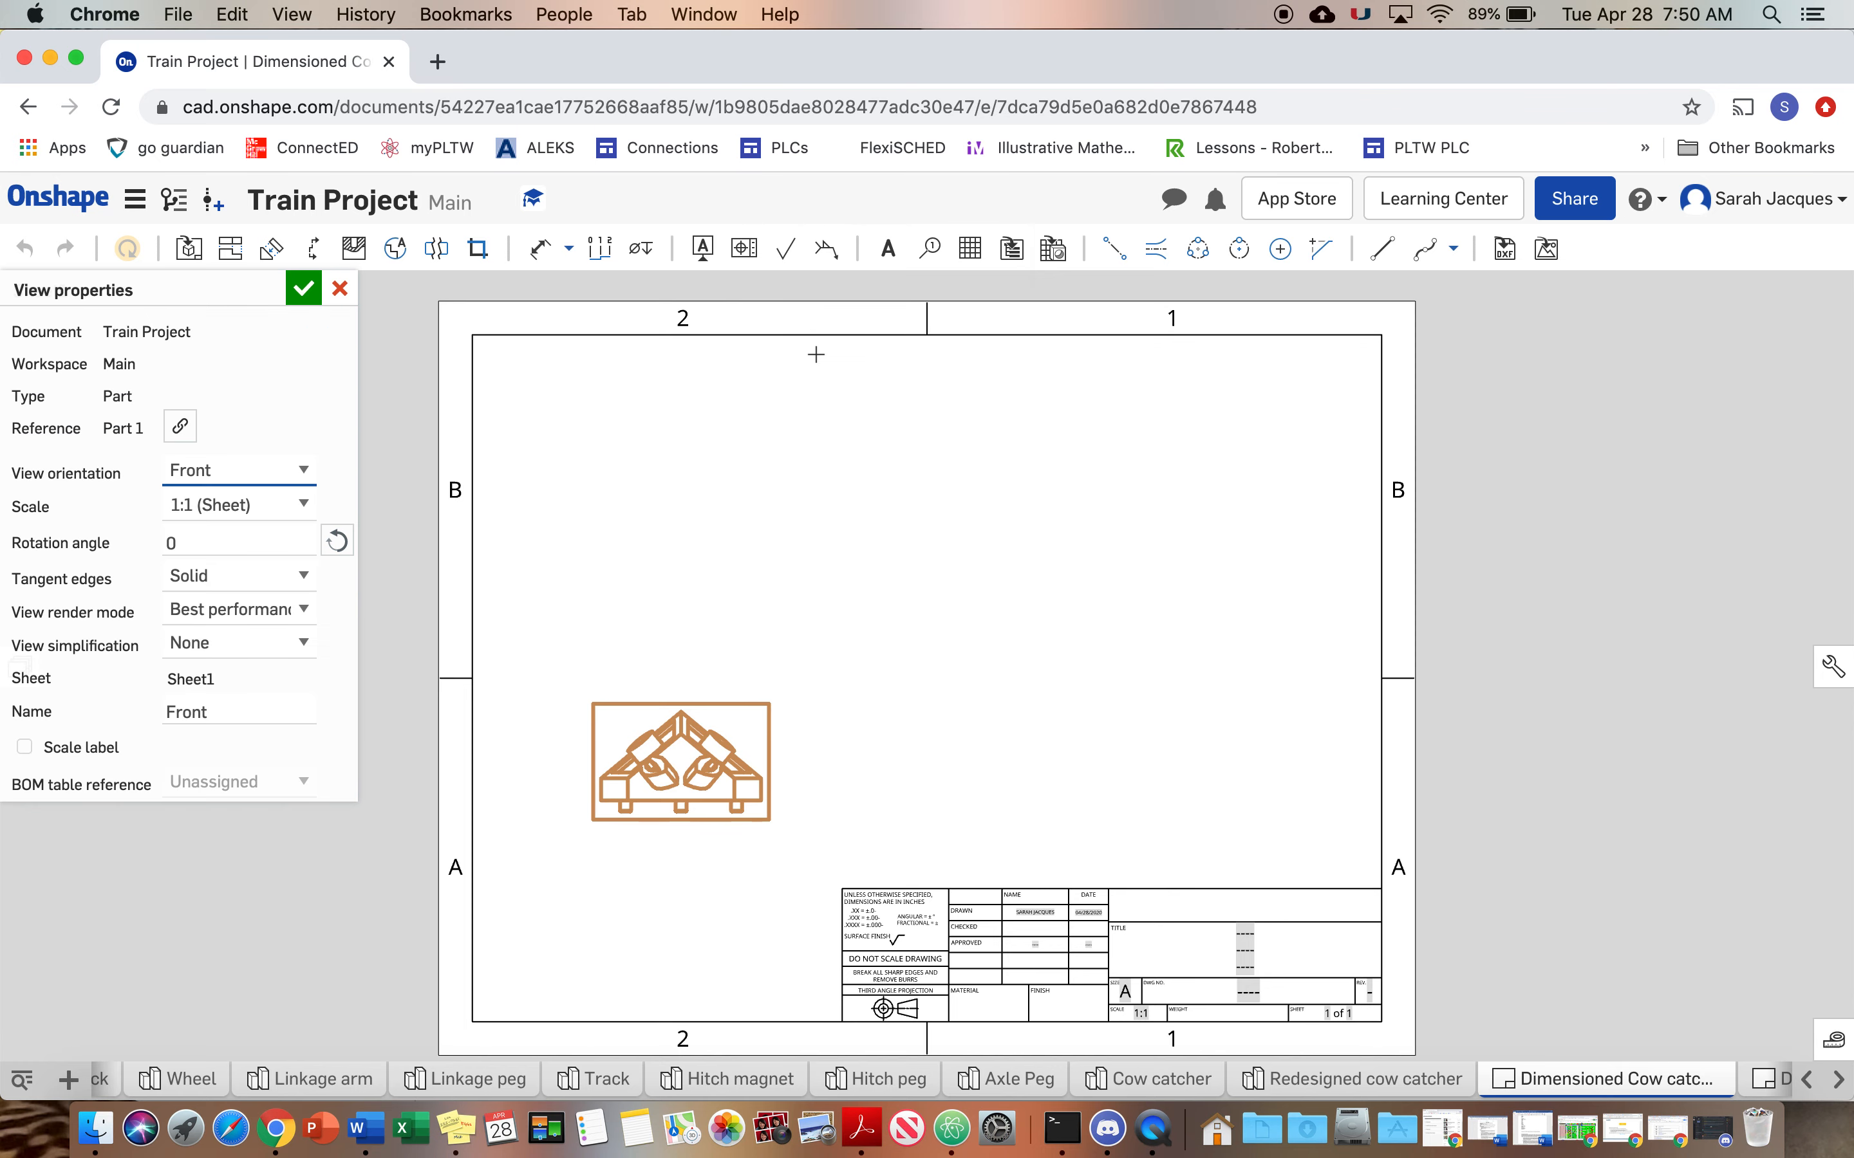
{"action": "left_click", "coordinate": [238, 476]}
{"action": "left_click", "coordinate": [229, 400]}
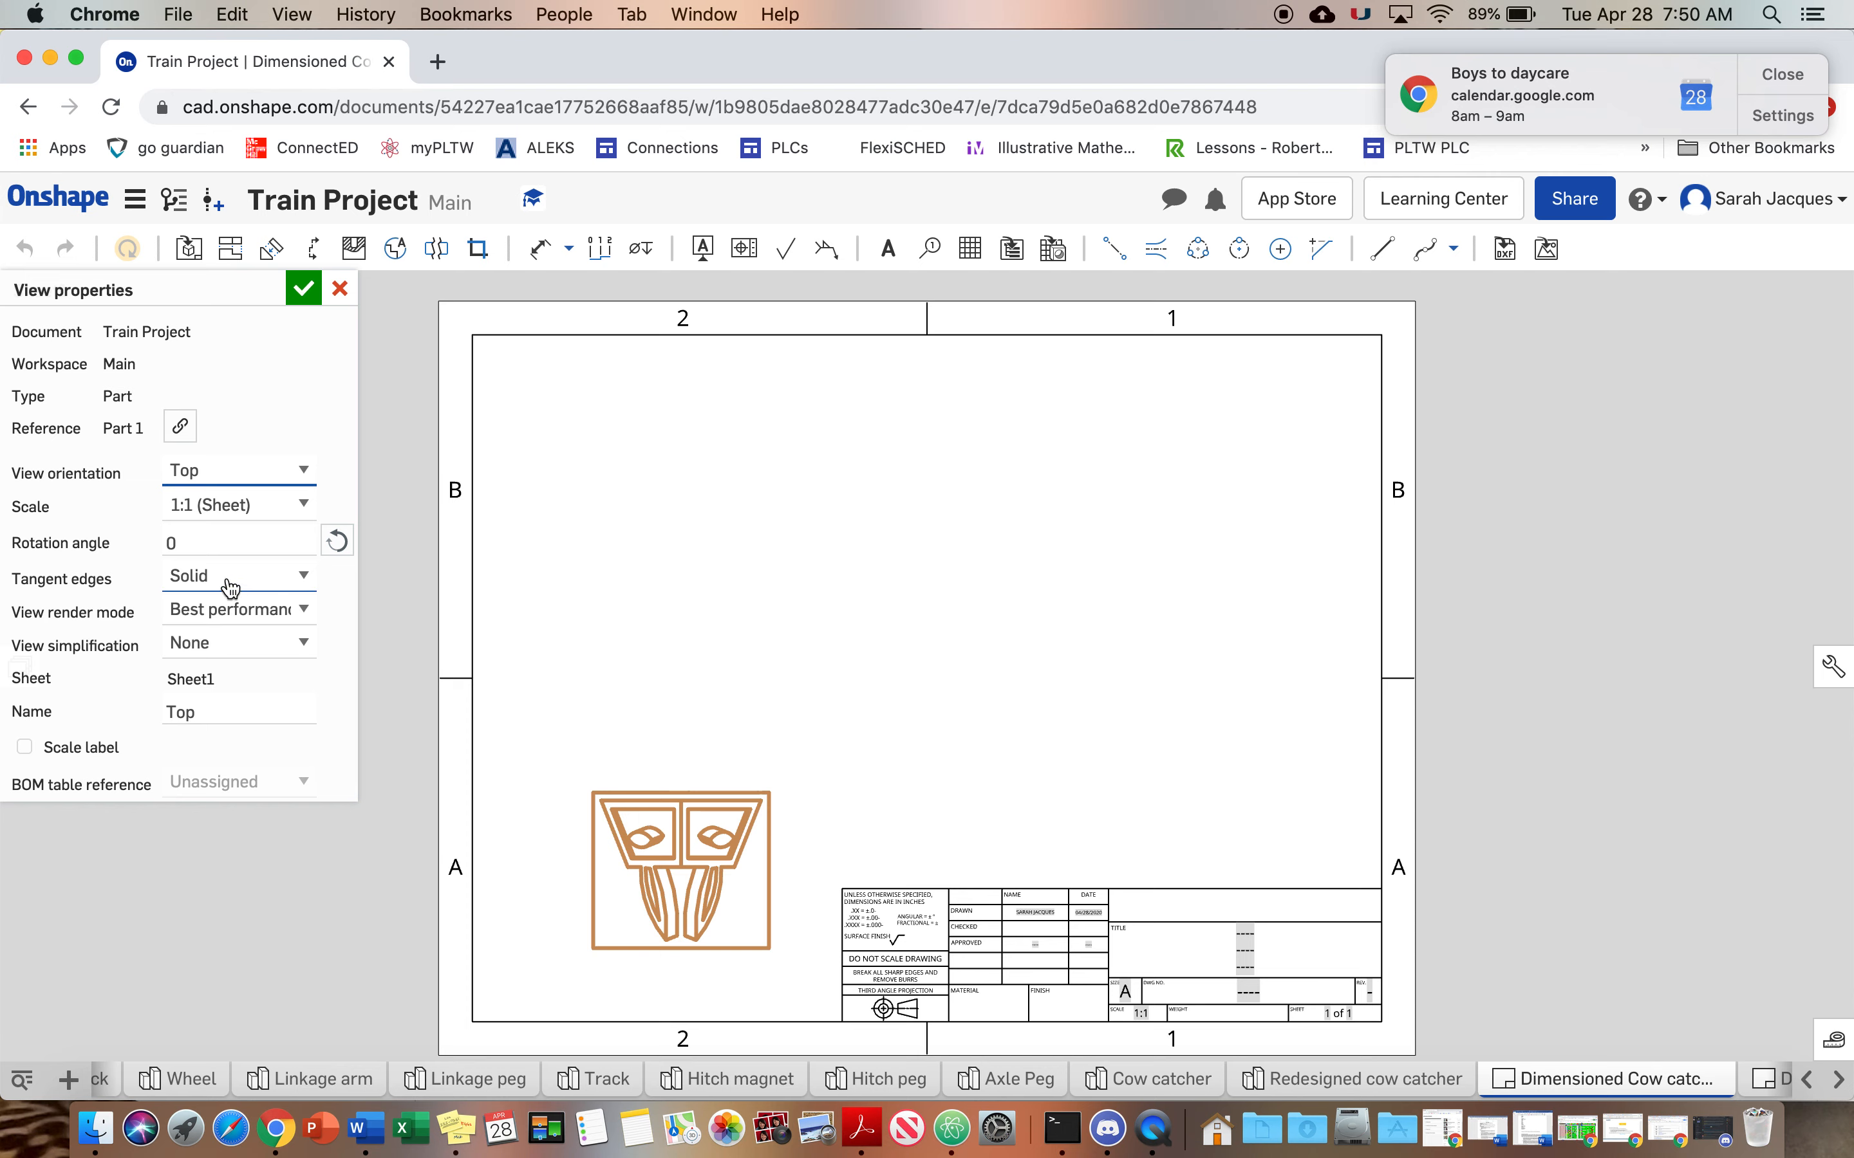
{"action": "left_click", "coordinate": [202, 531]}
{"action": "type", "text": "18"}
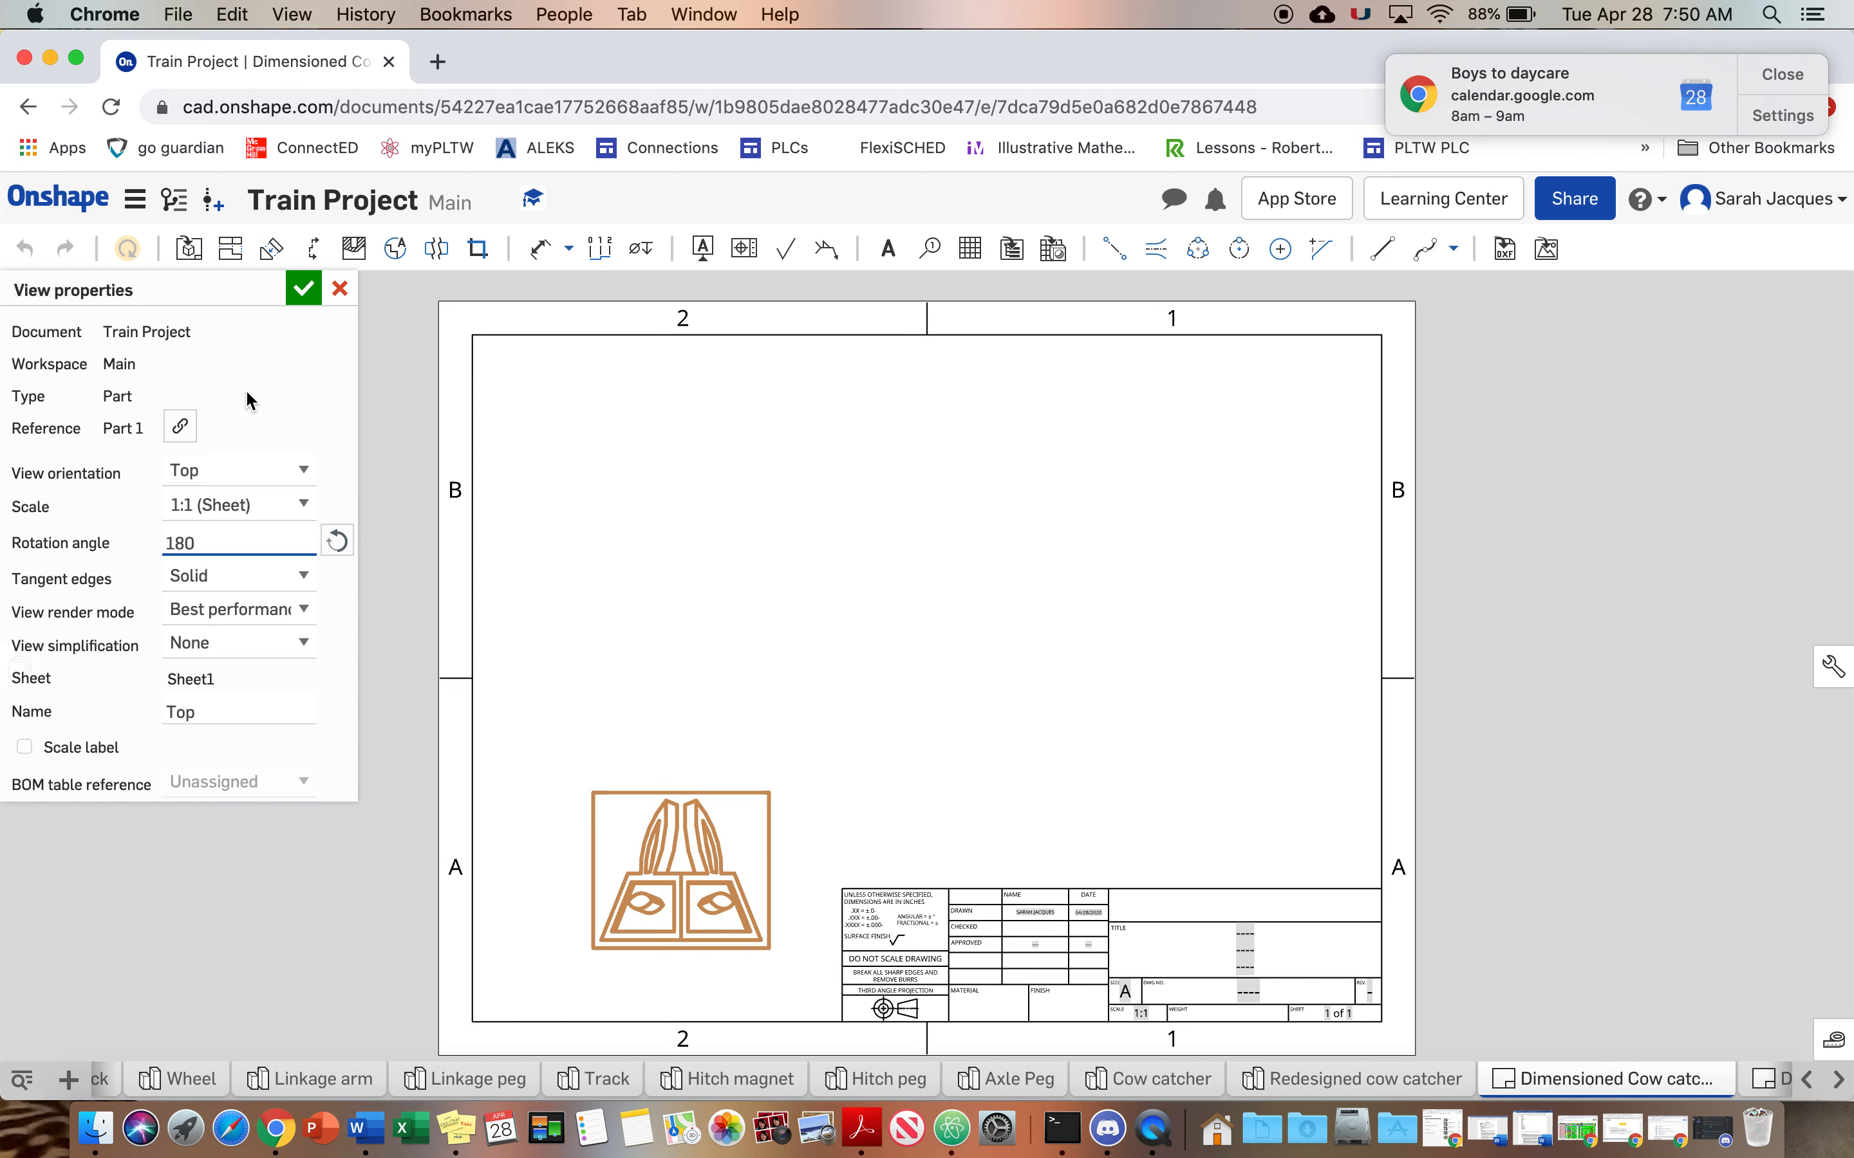
{"action": "left_click", "coordinate": [303, 289]}
{"action": "mouse_move", "coordinate": [621, 803]}
{"action": "left_mouse_down"}
{"action": "mouse_move", "coordinate": [620, 705]}
{"action": "mouse_move", "coordinate": [633, 749]}
{"action": "left_mouse_up"}
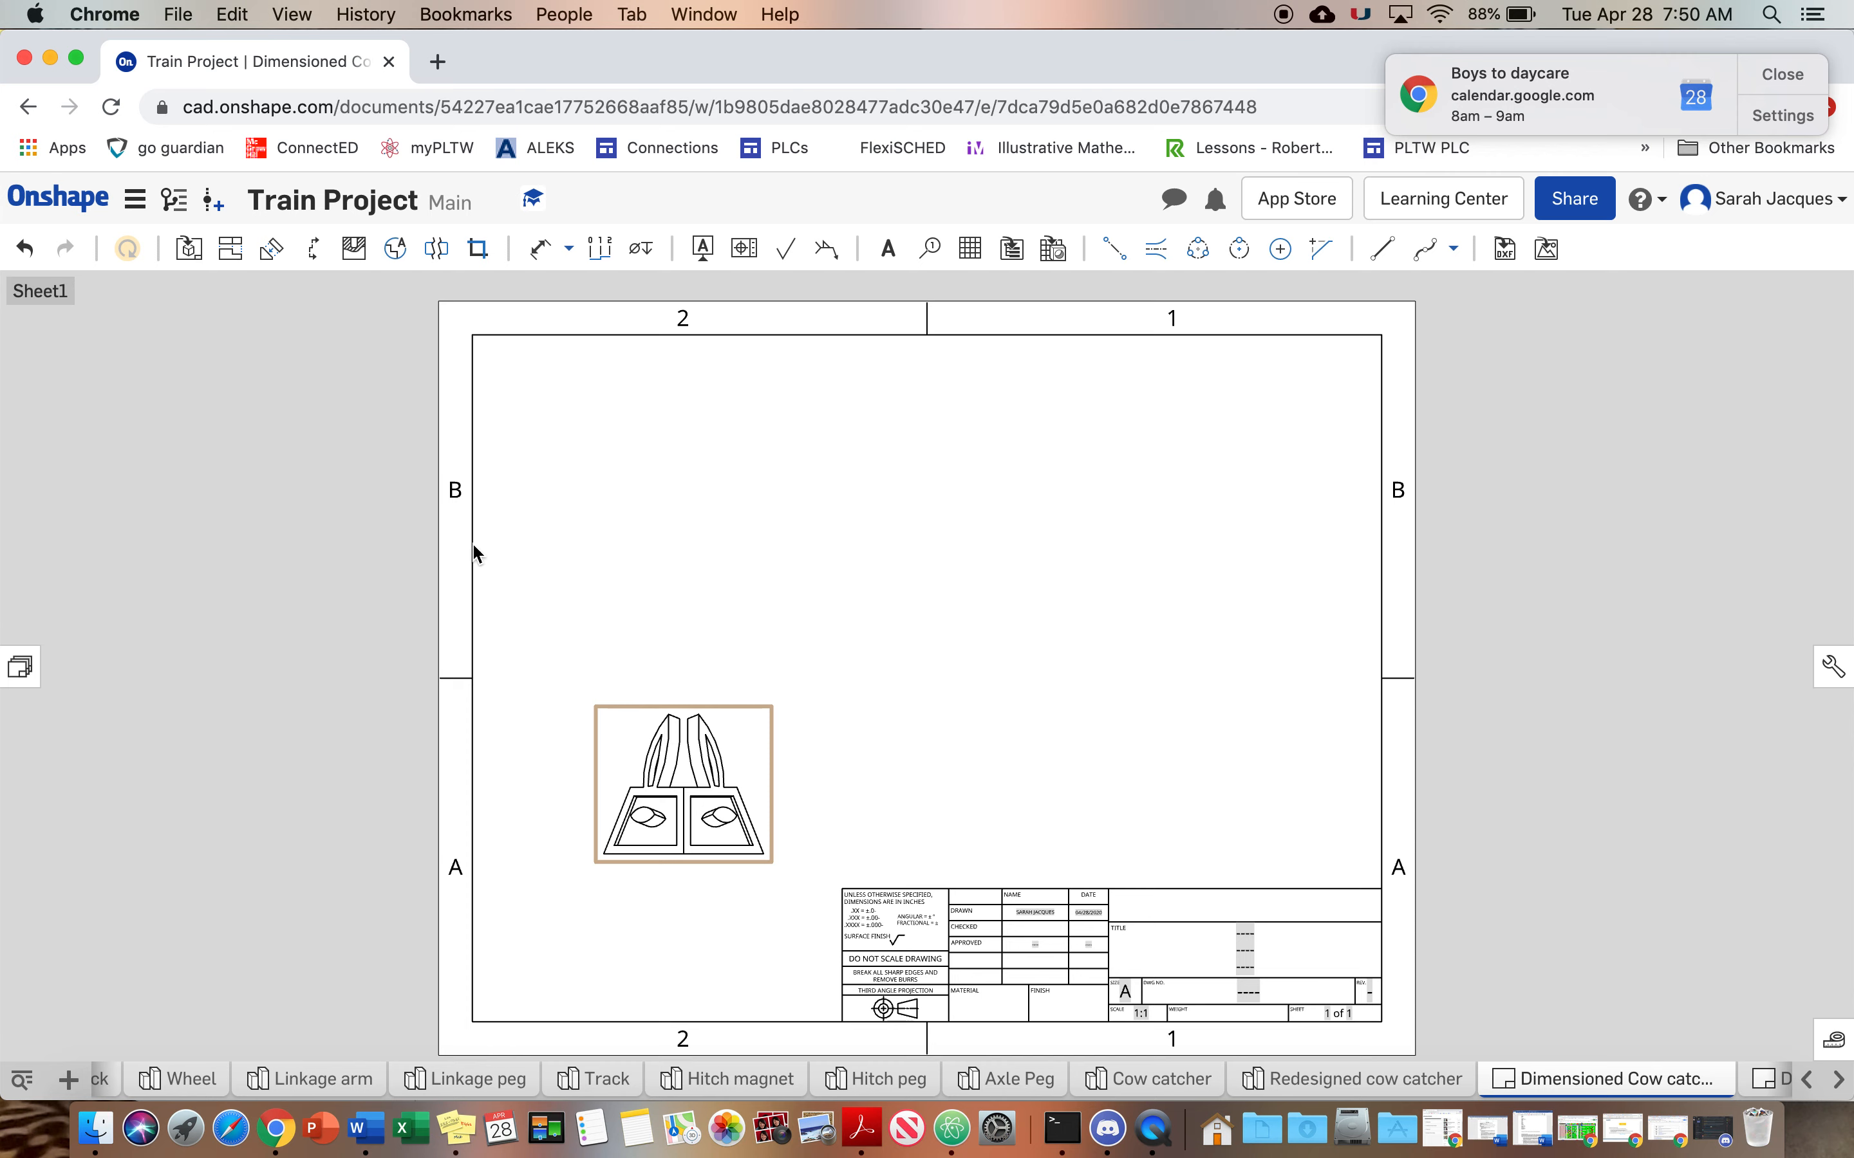
Project three views from the base view: one directly above, one to its right, and a pictorial view diagonally up to the right.
{"action": "left_click", "coordinate": [231, 257]}
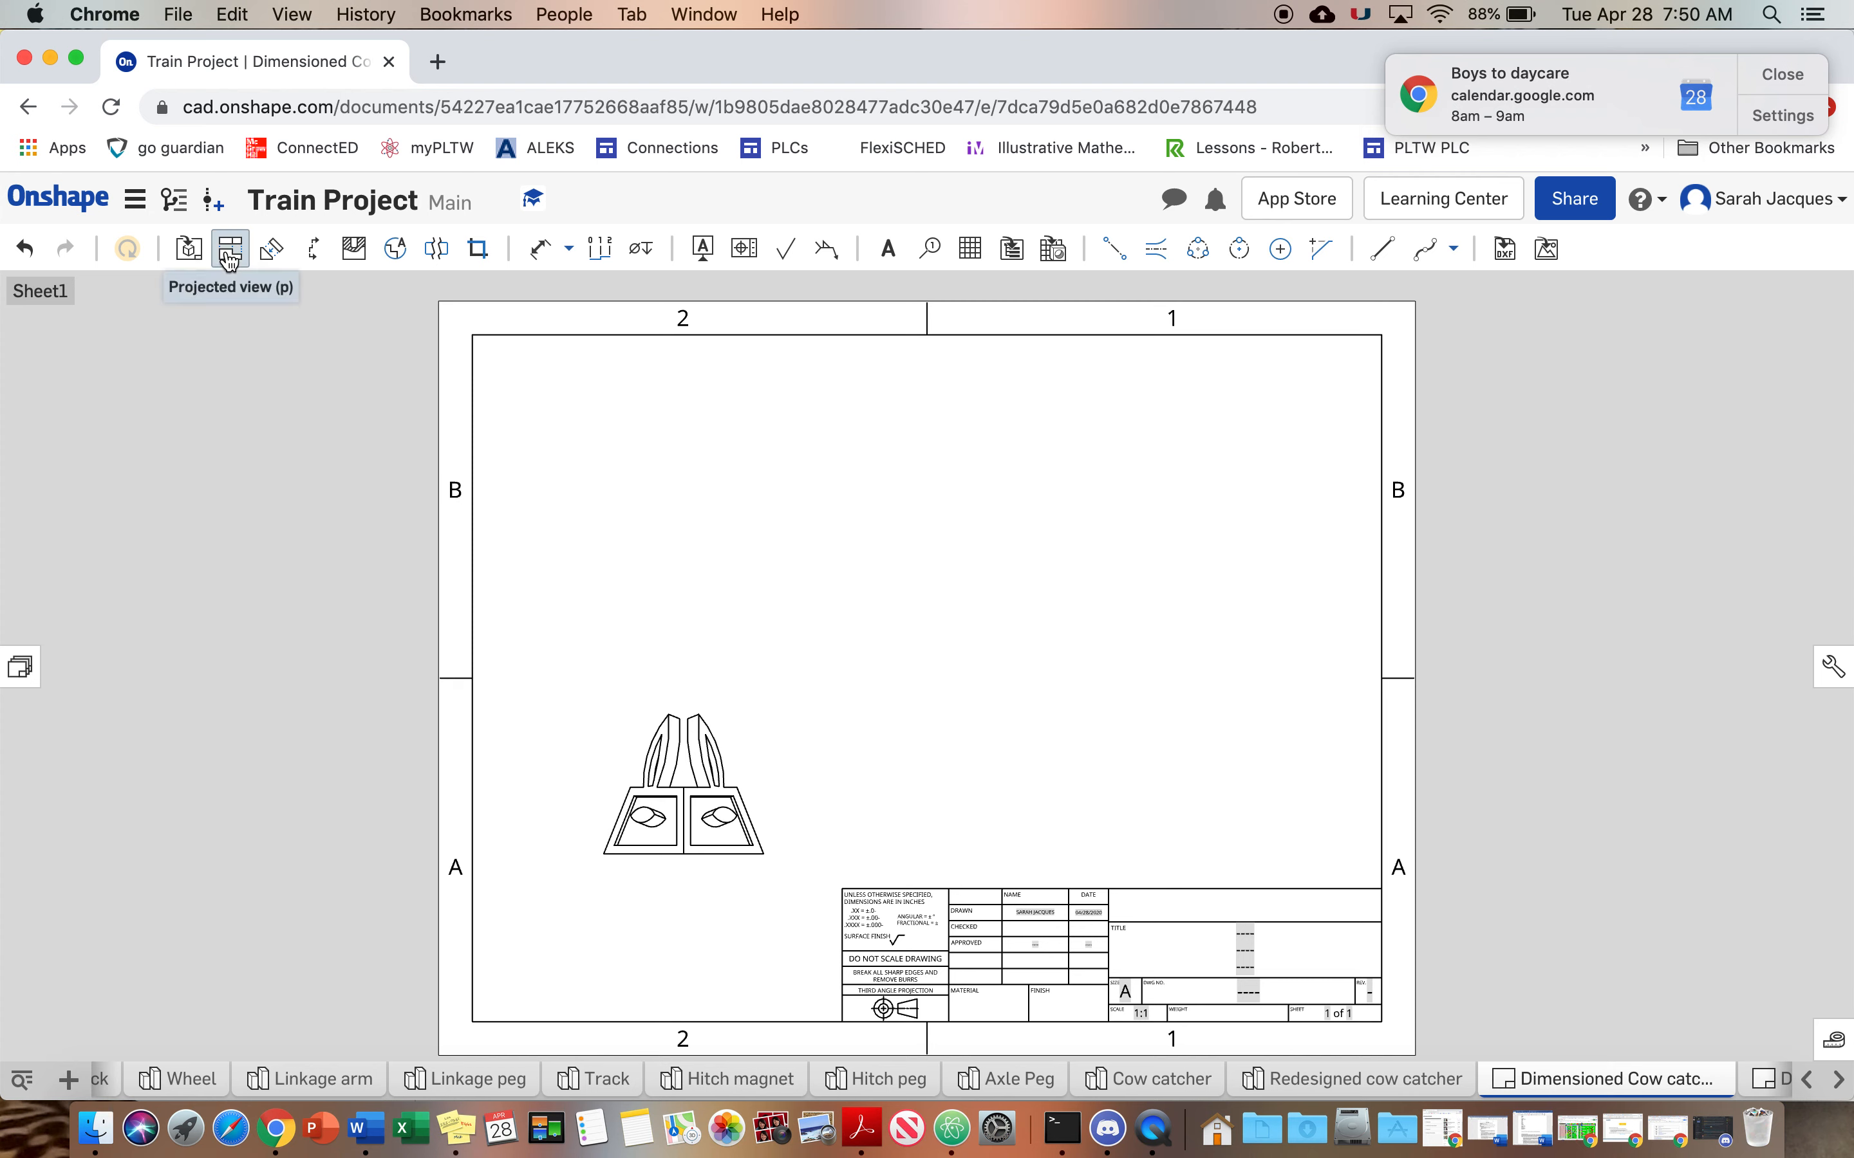
{"action": "left_click", "coordinate": [634, 734]}
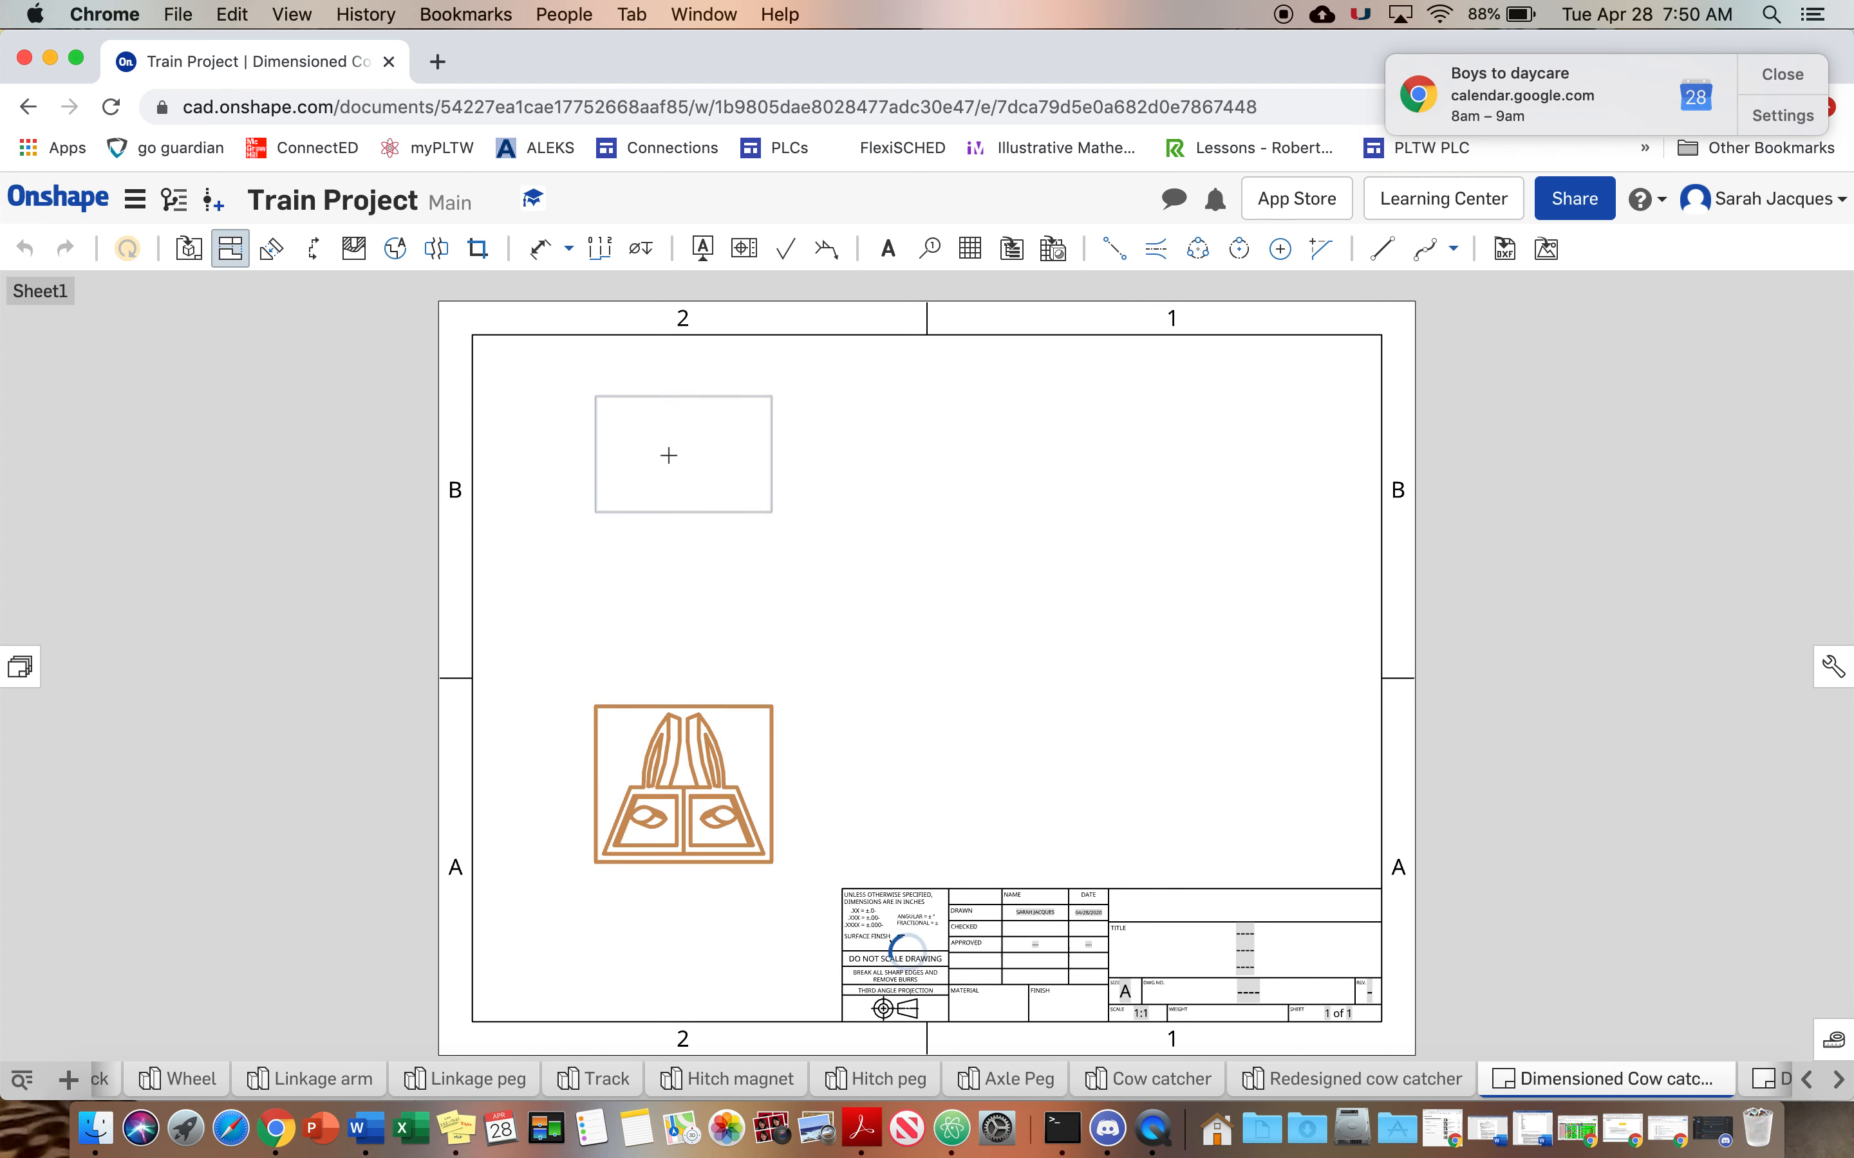
{"action": "left_click", "coordinate": [665, 478]}
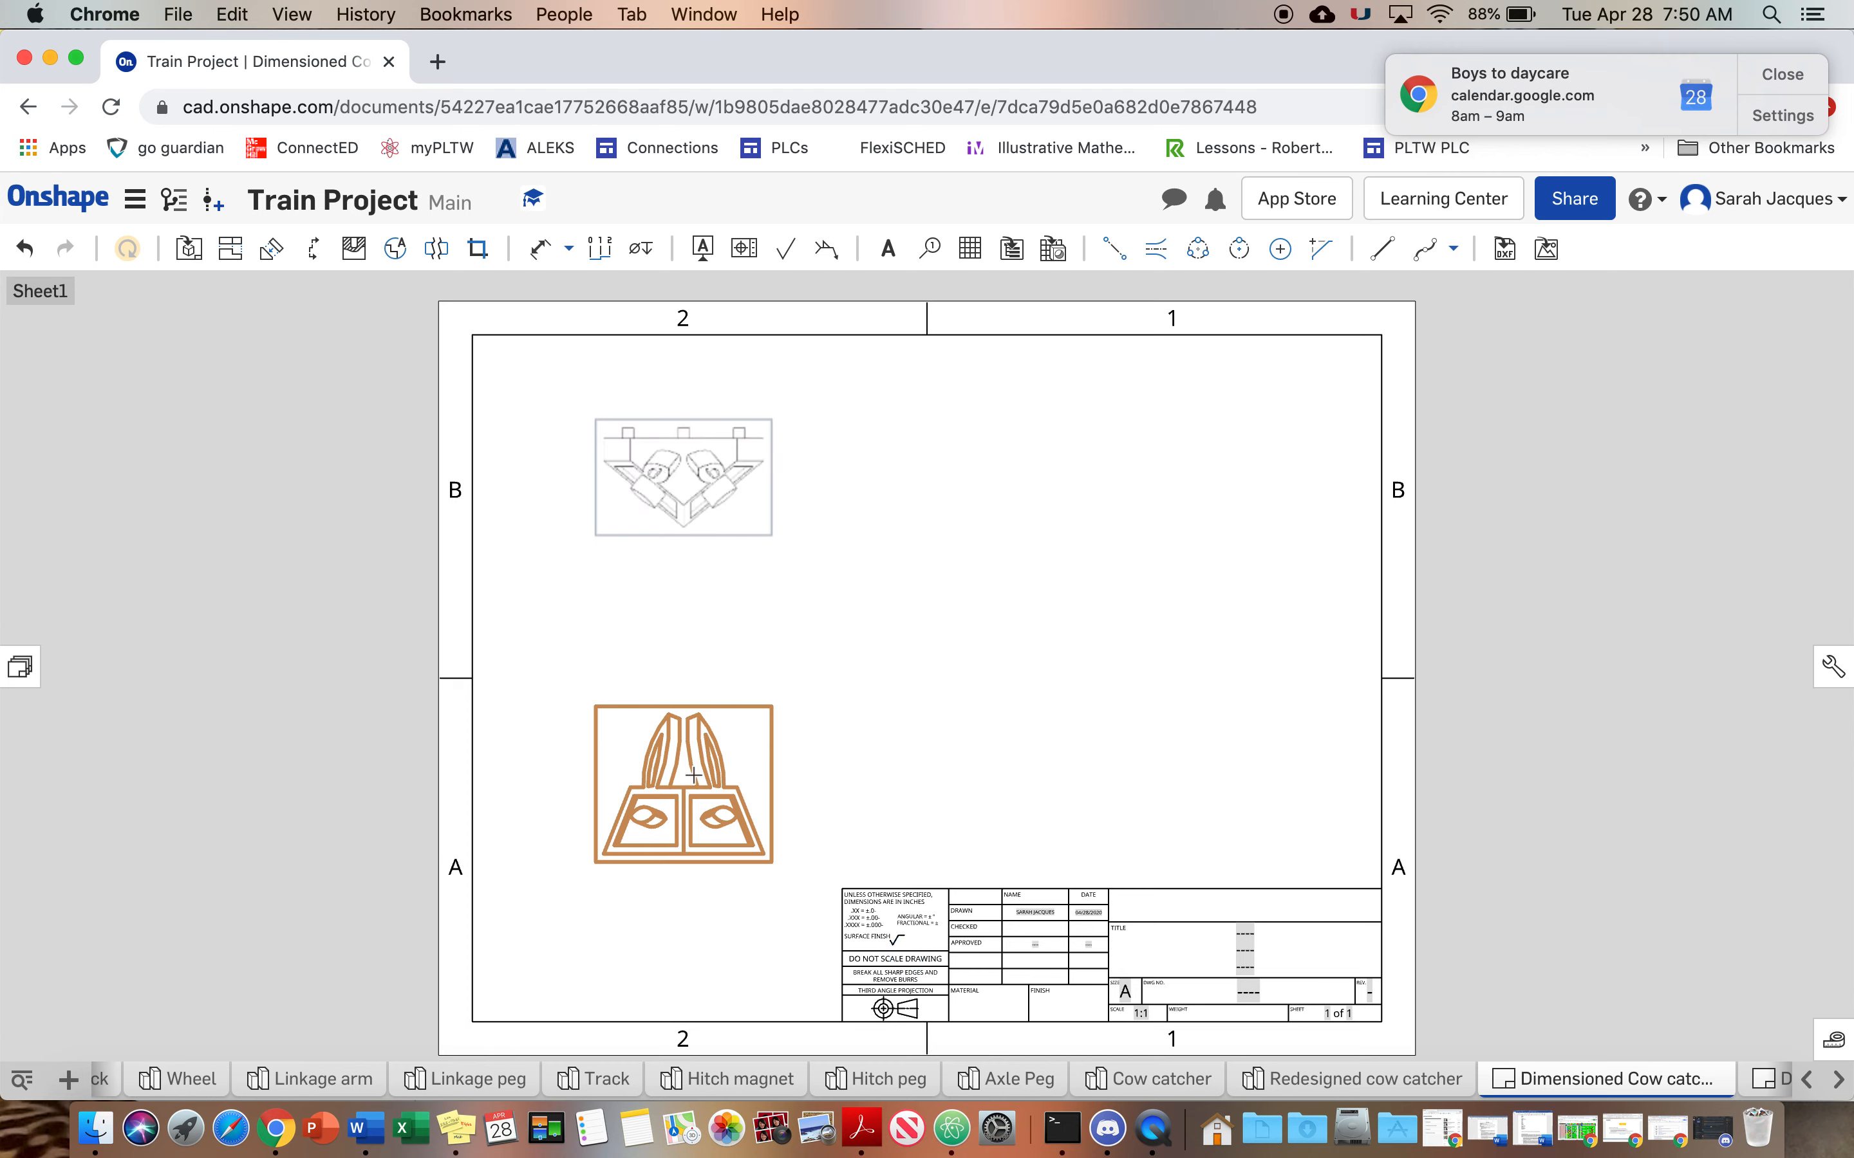
{"action": "left_click", "coordinate": [749, 740]}
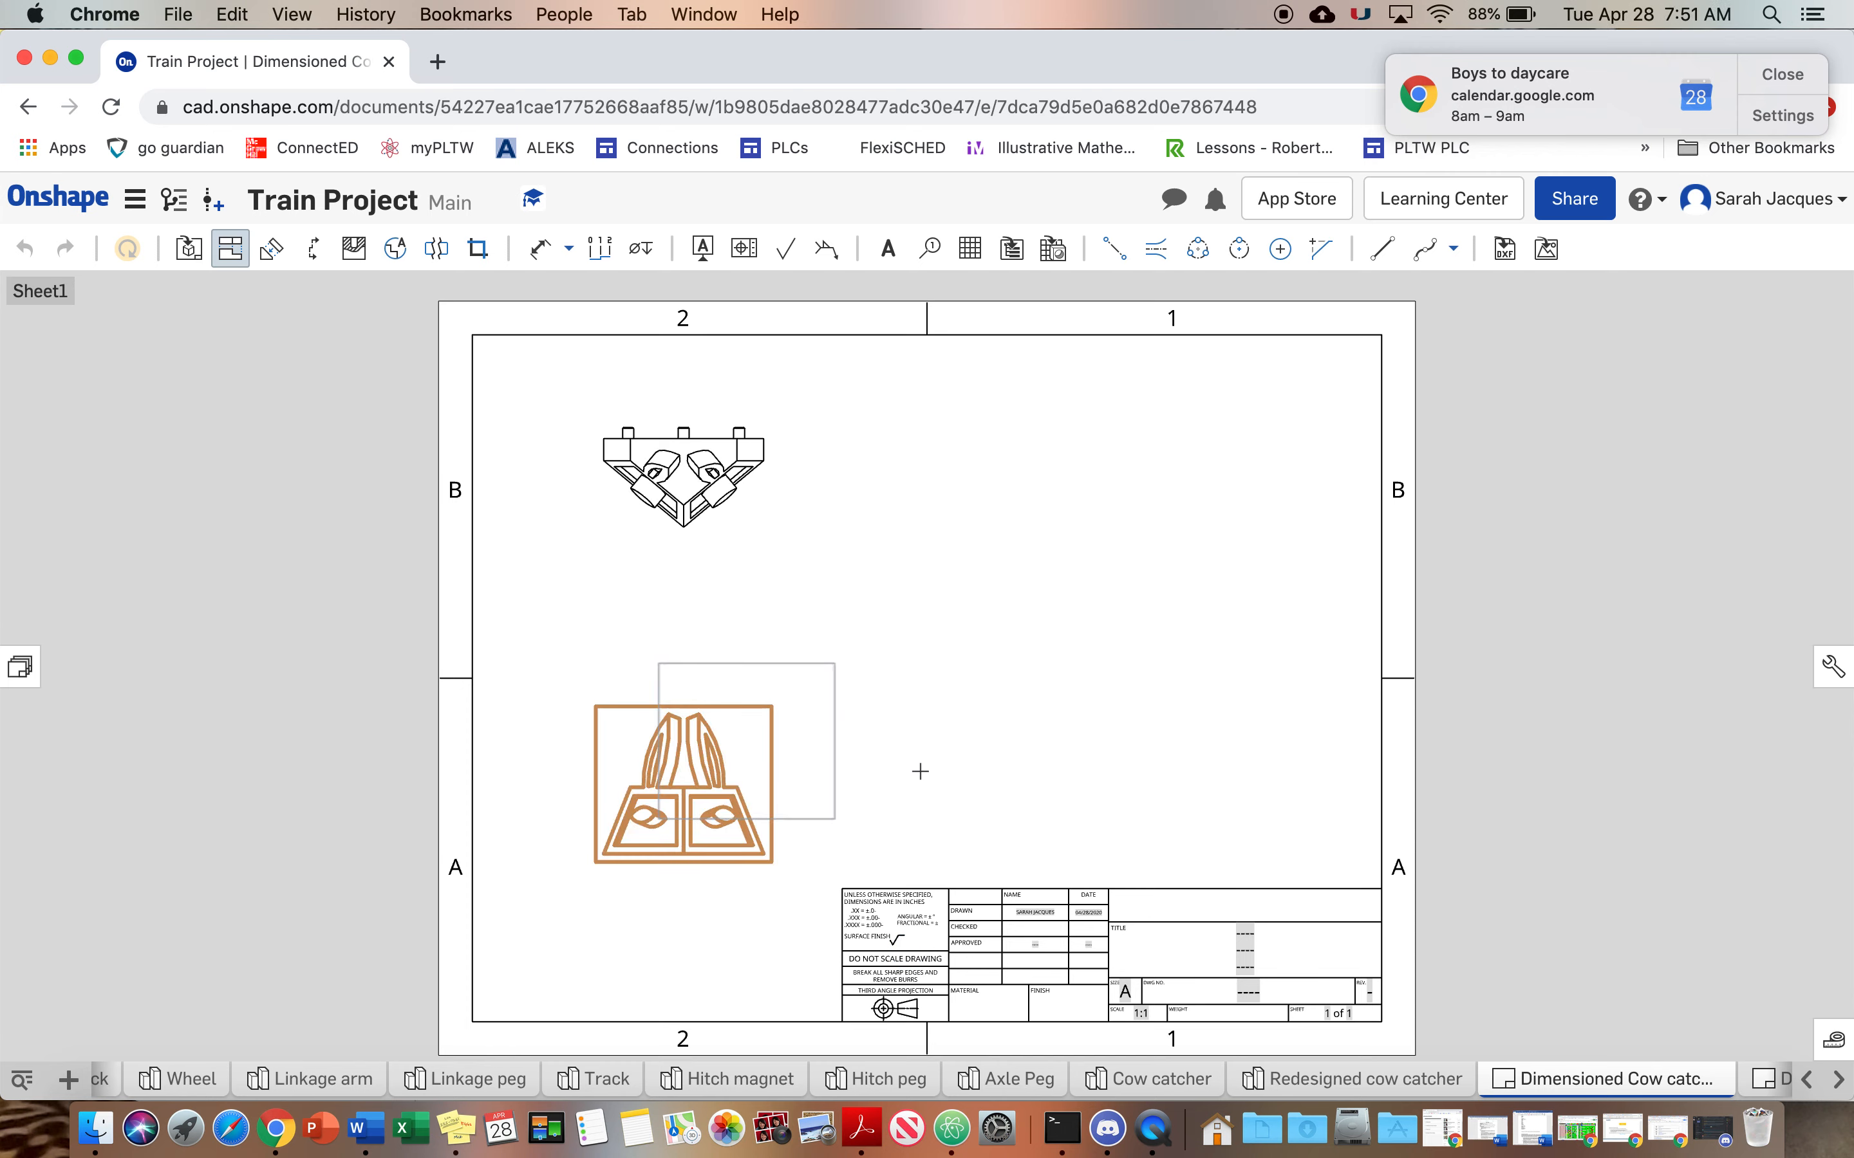
{"action": "left_click", "coordinate": [972, 769]}
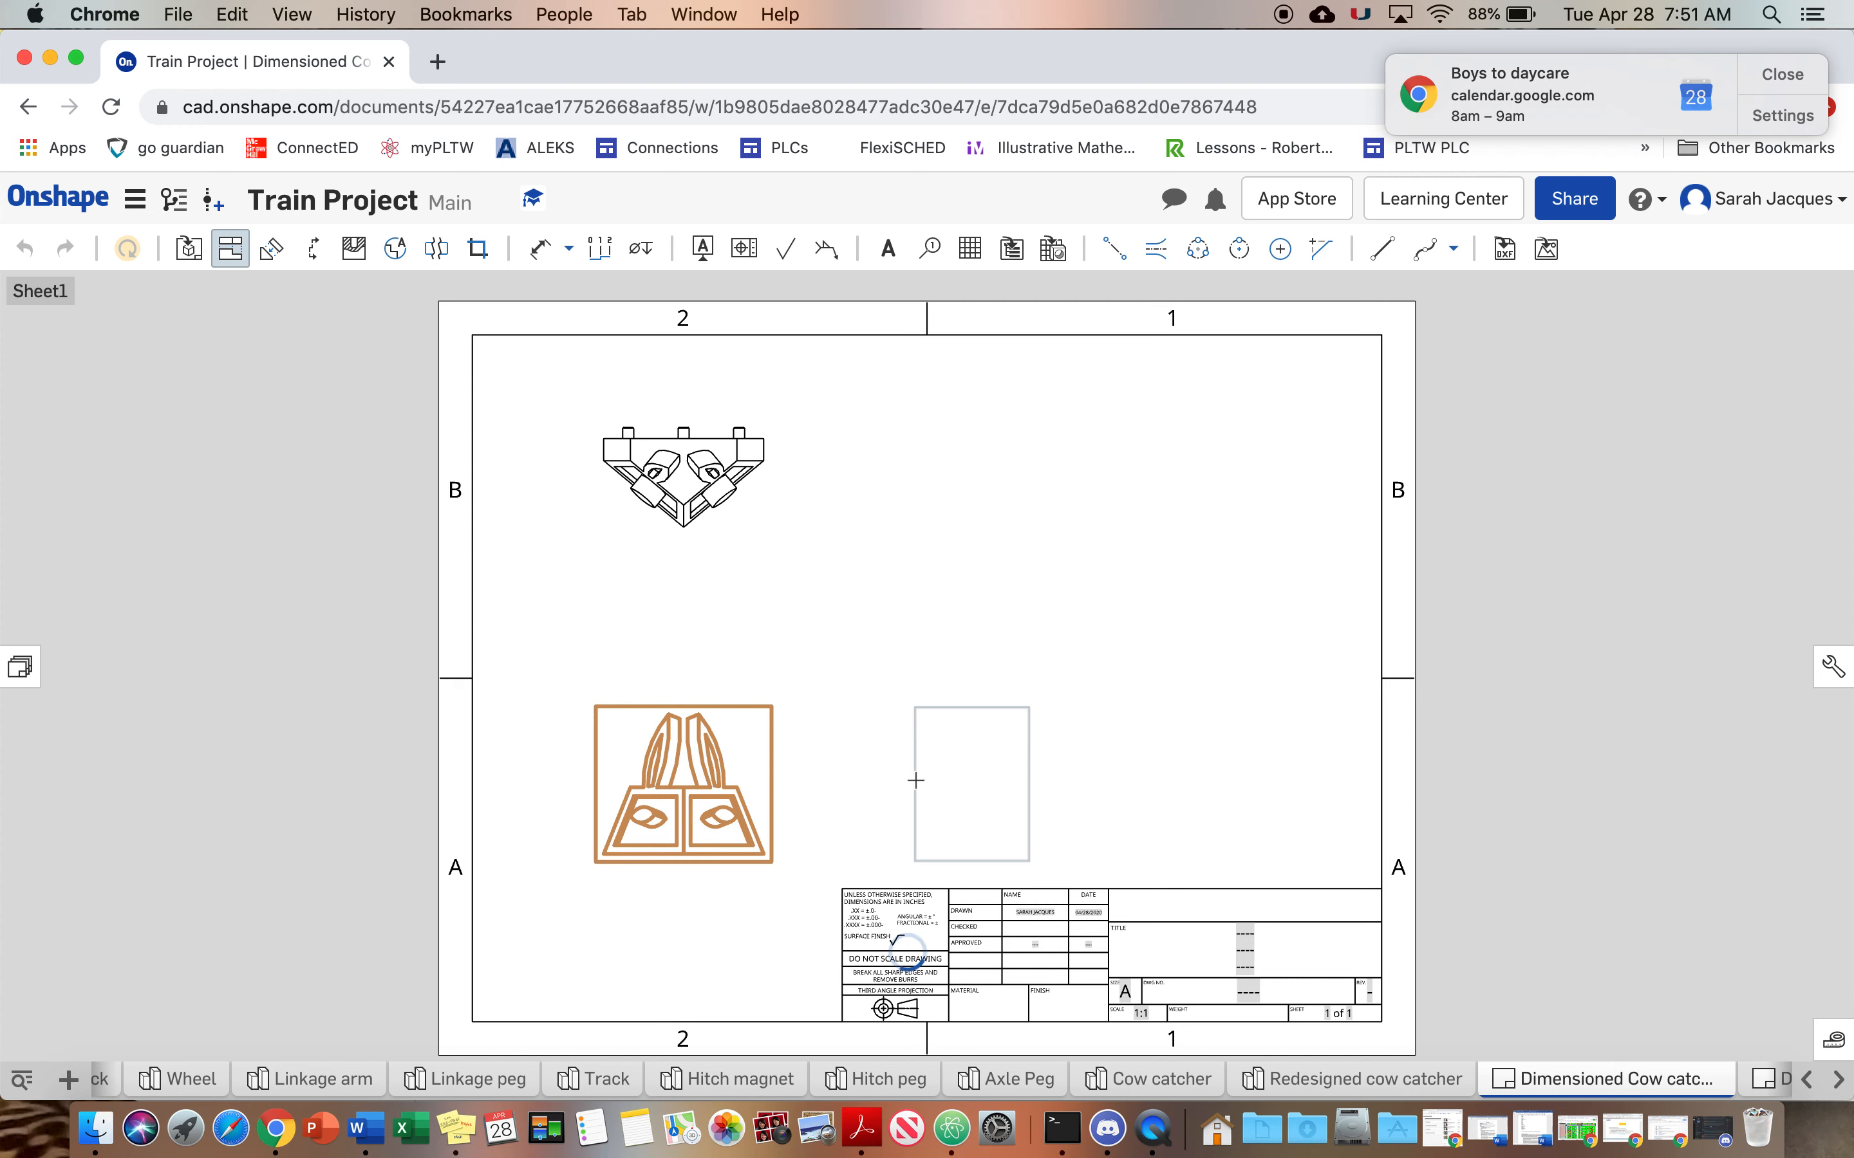
{"action": "left_click", "coordinate": [727, 768]}
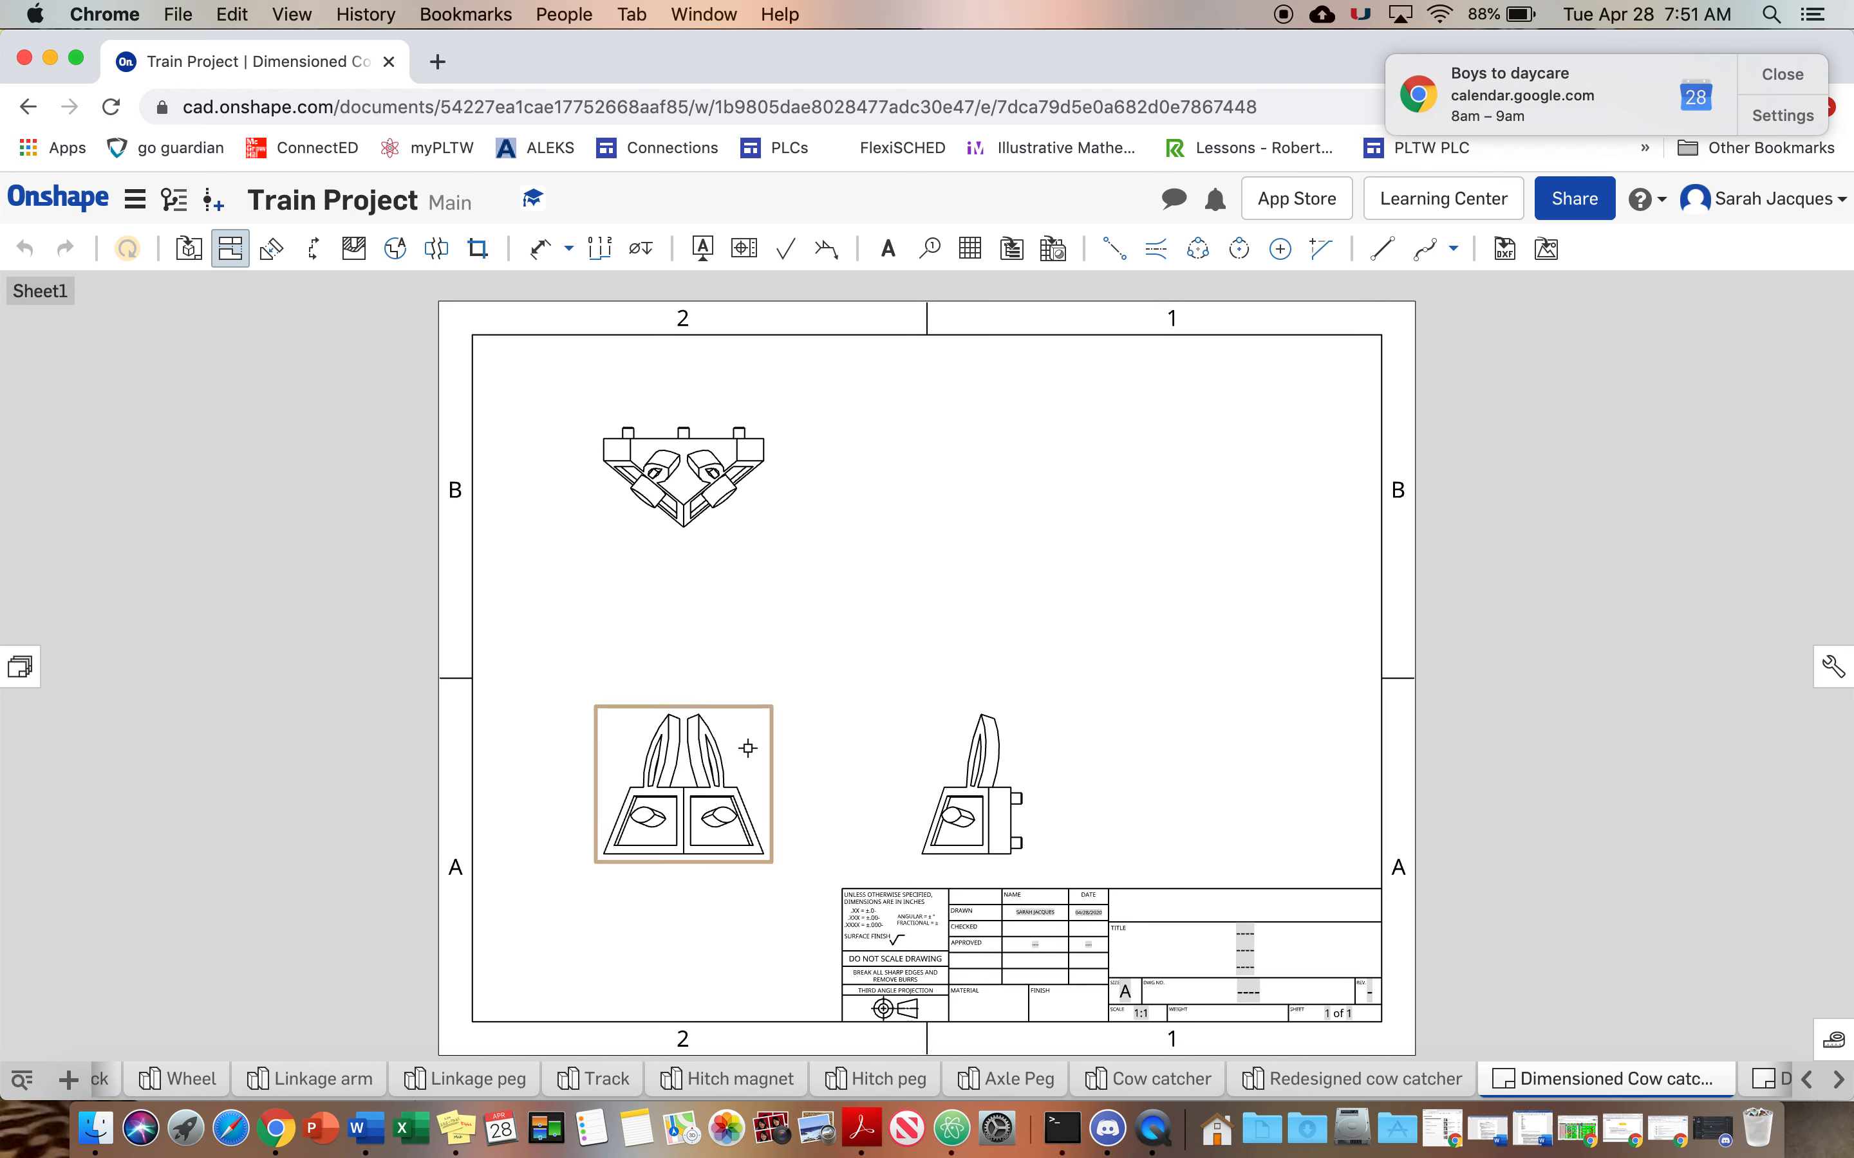
{"action": "left_click", "coordinate": [1002, 485]}
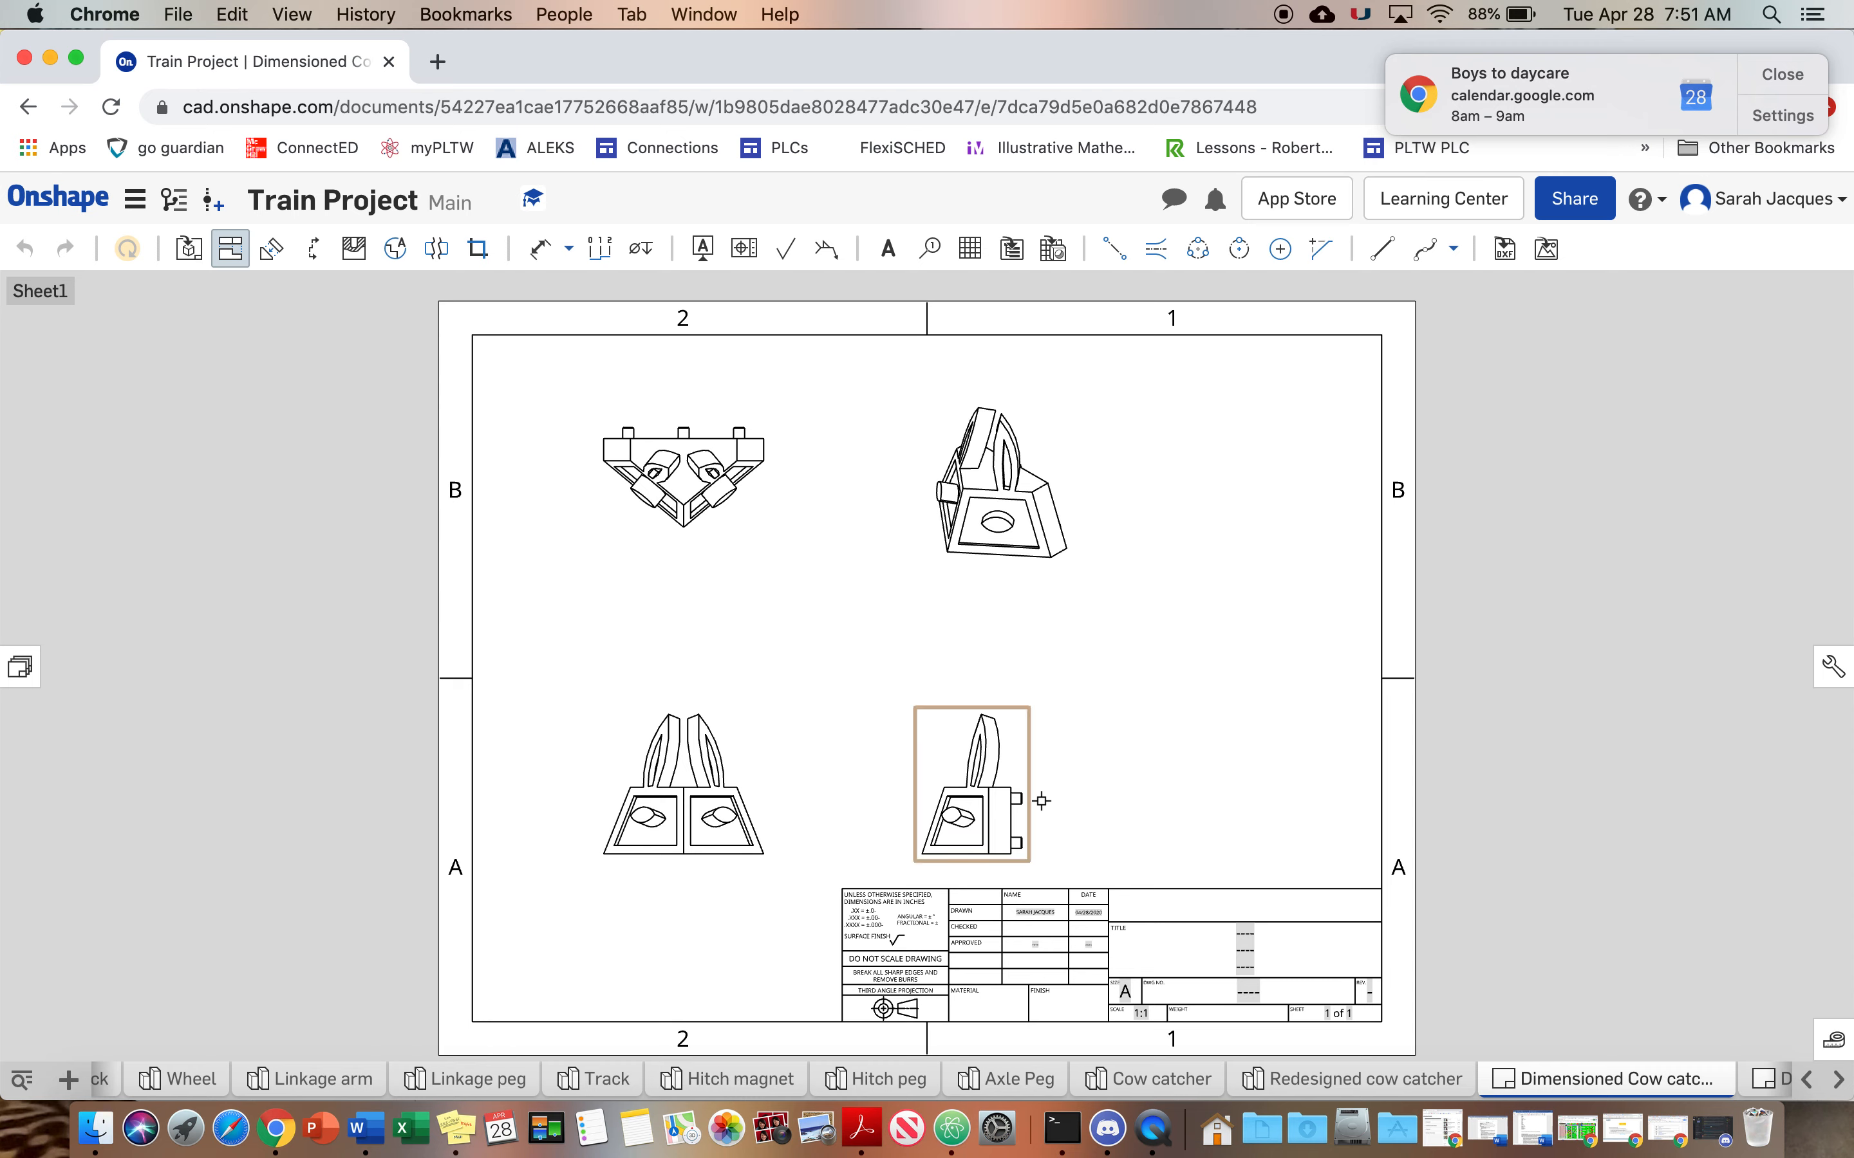
Project a rear view from the side view and place it to the side view's right.
{"action": "left_click", "coordinate": [1026, 721]}
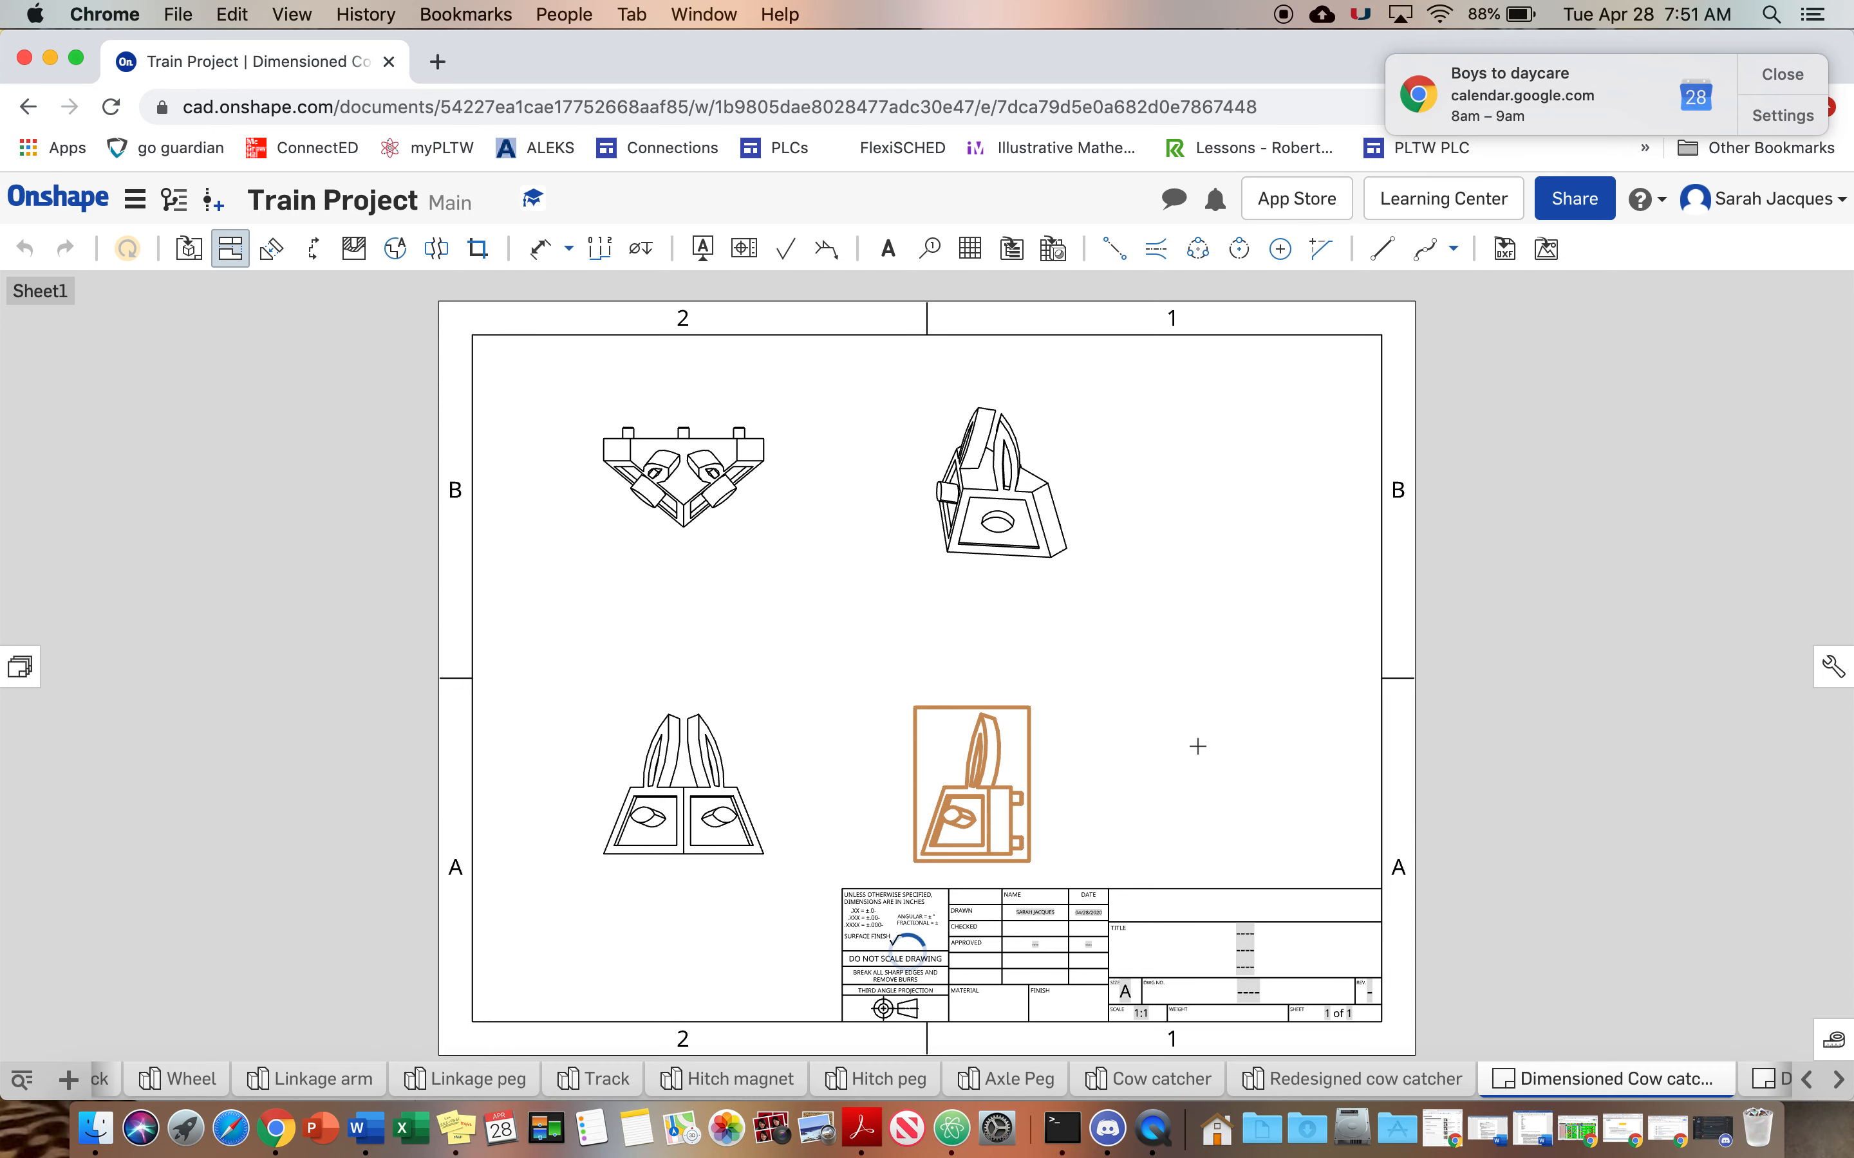
{"action": "left_click", "coordinate": [1226, 769]}
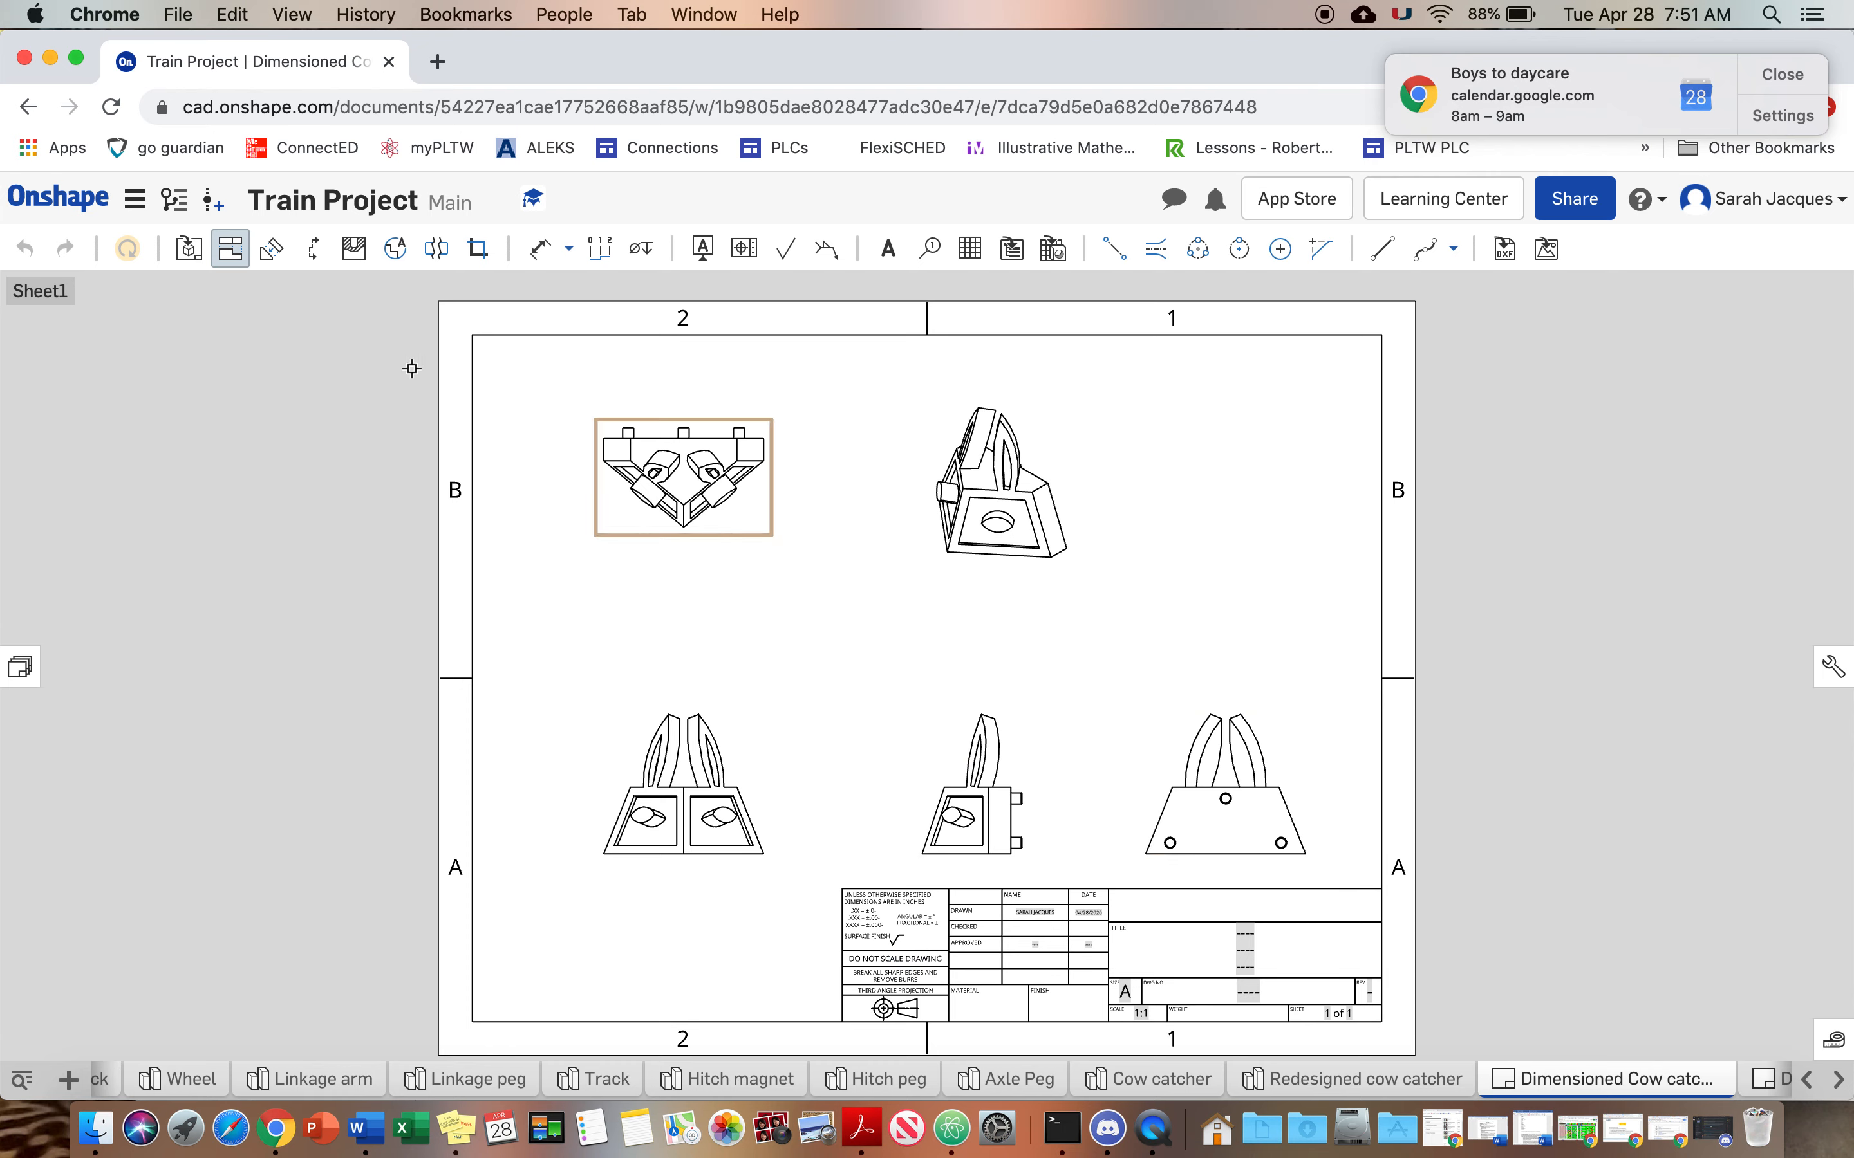
{"action": "key", "text": "Escape"}
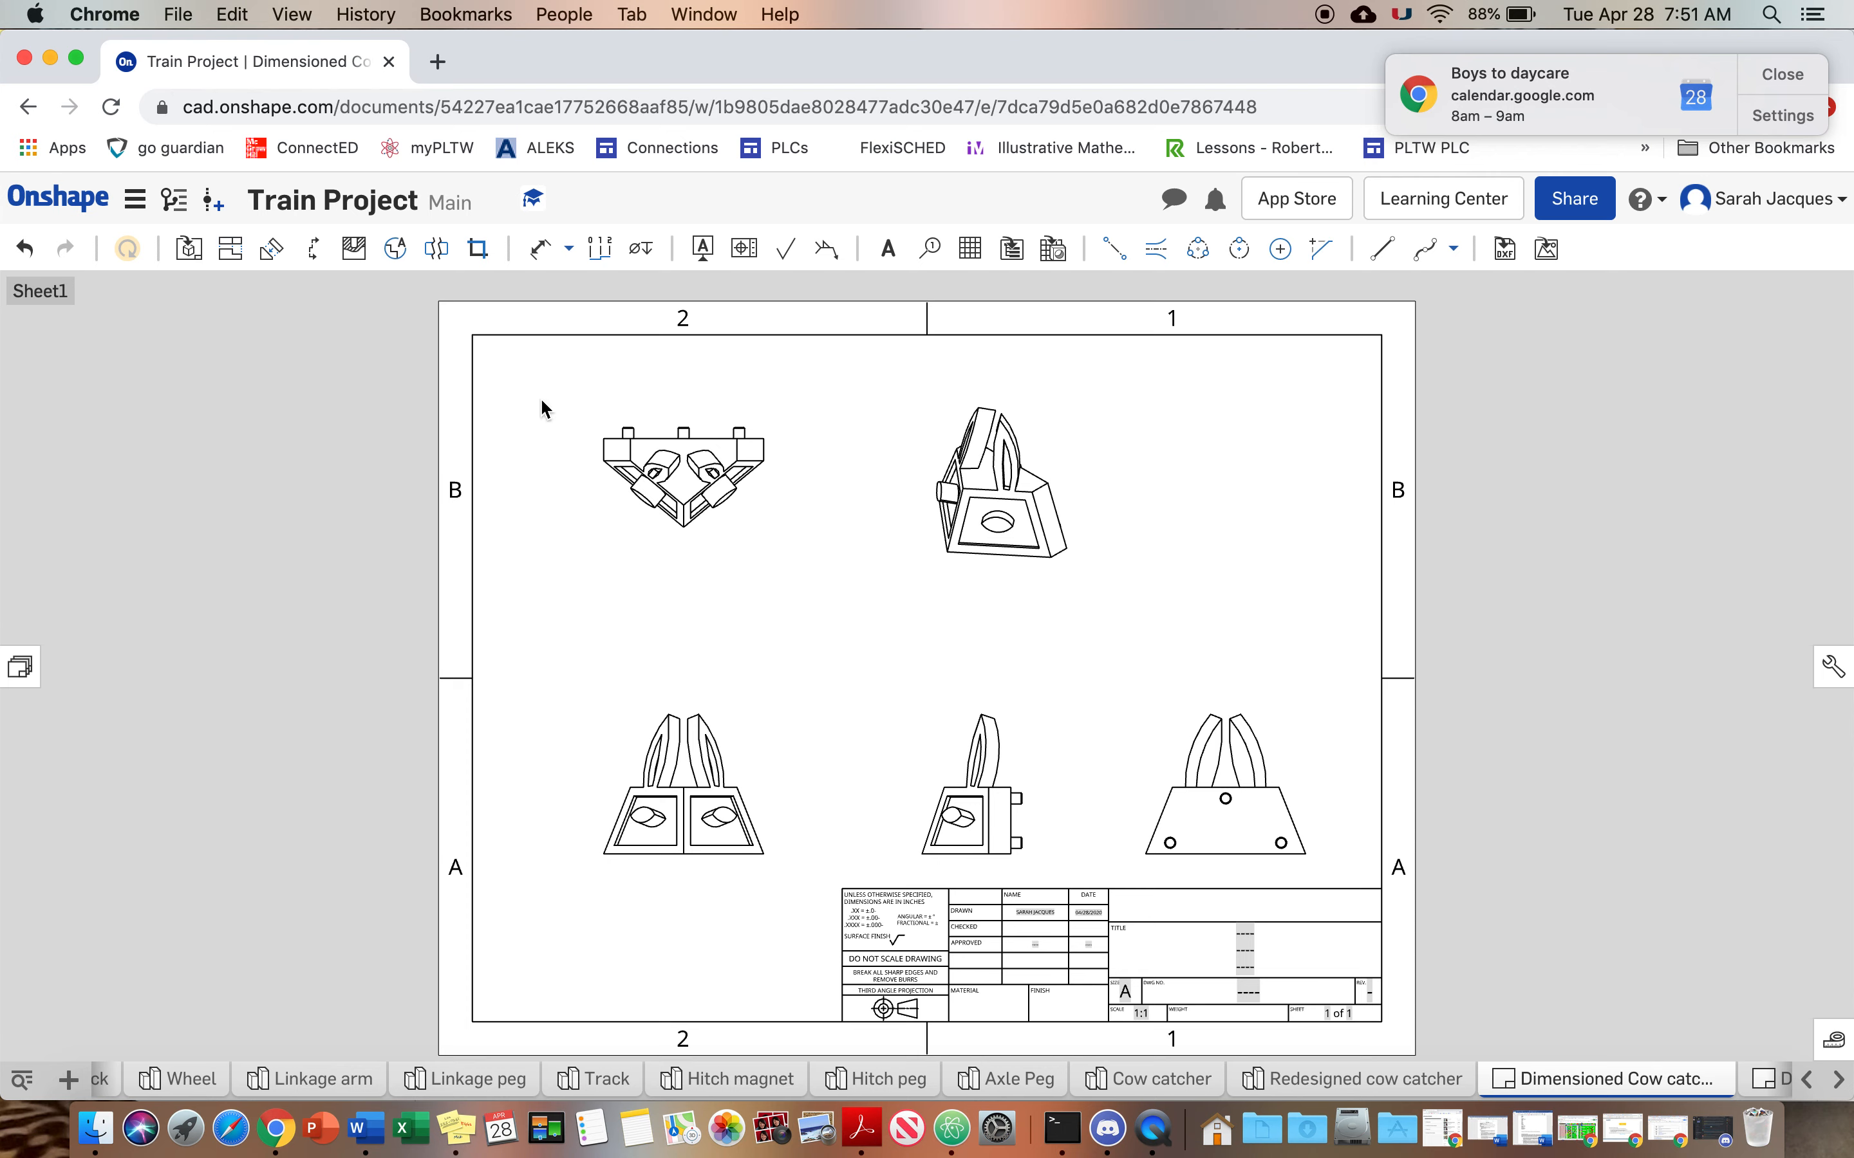
Display the pictorial view of the cow catcher as a shaded view.
{"action": "right_click", "coordinate": [940, 427]}
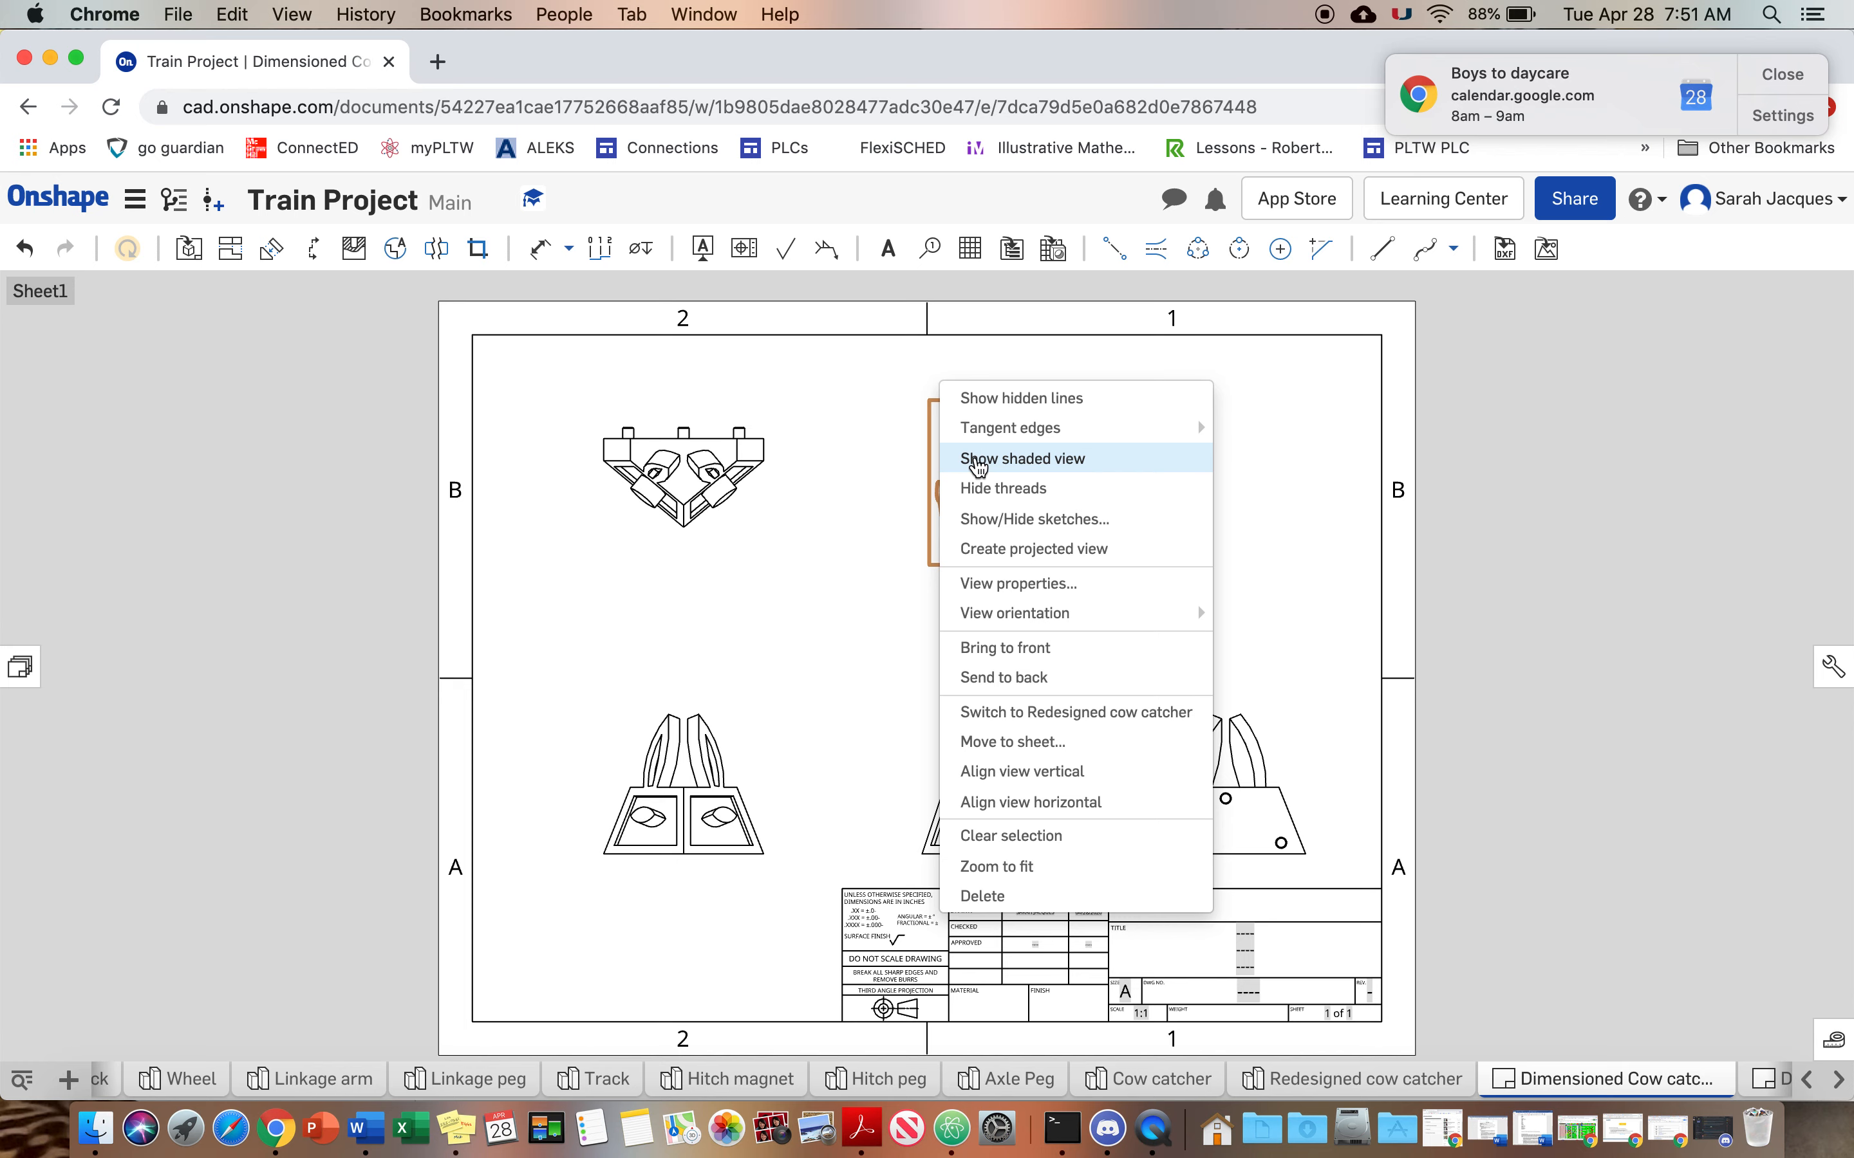
{"action": "left_click", "coordinate": [977, 459]}
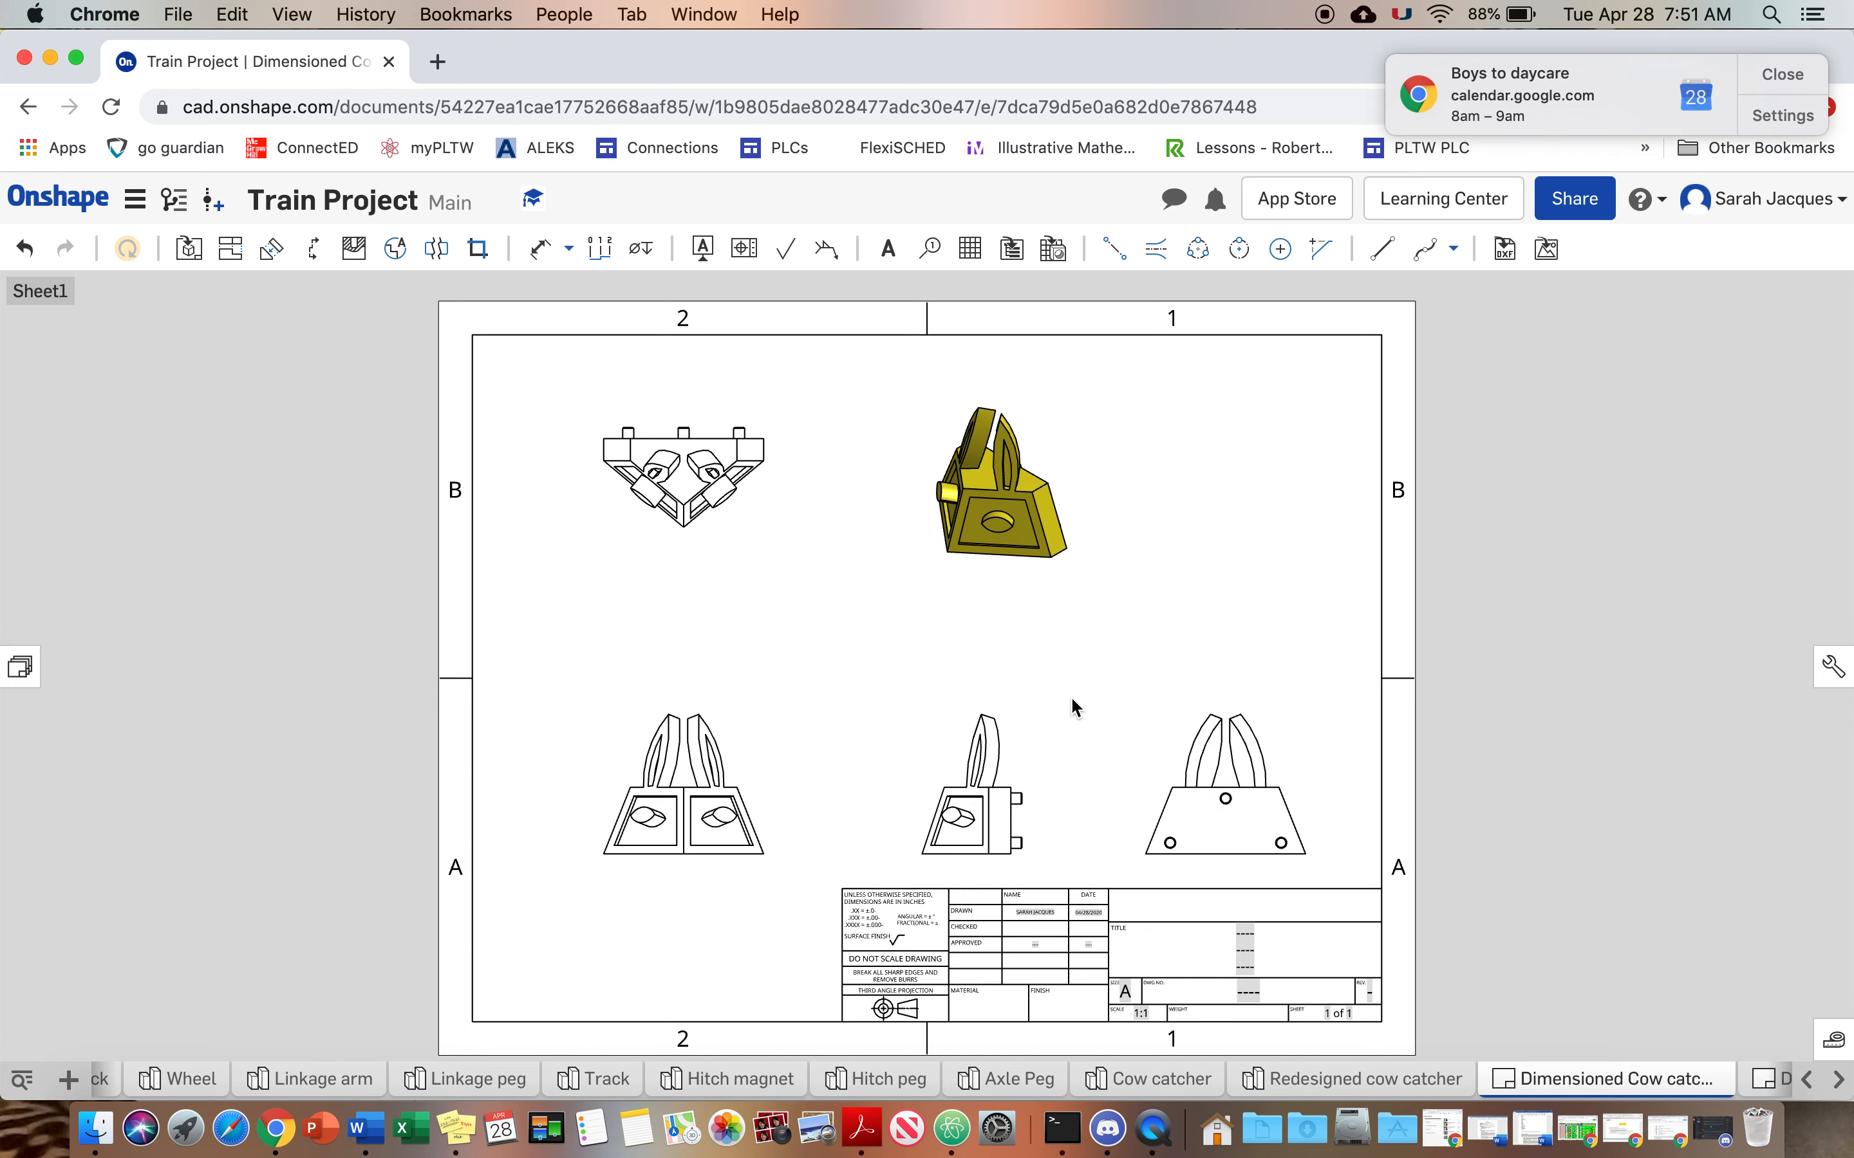
Add centermarks to the three circular pegs in the rear view.
{"action": "scroll", "coordinate": [1089, 707], "scroll_direction": "up", "scroll_amount": 5}
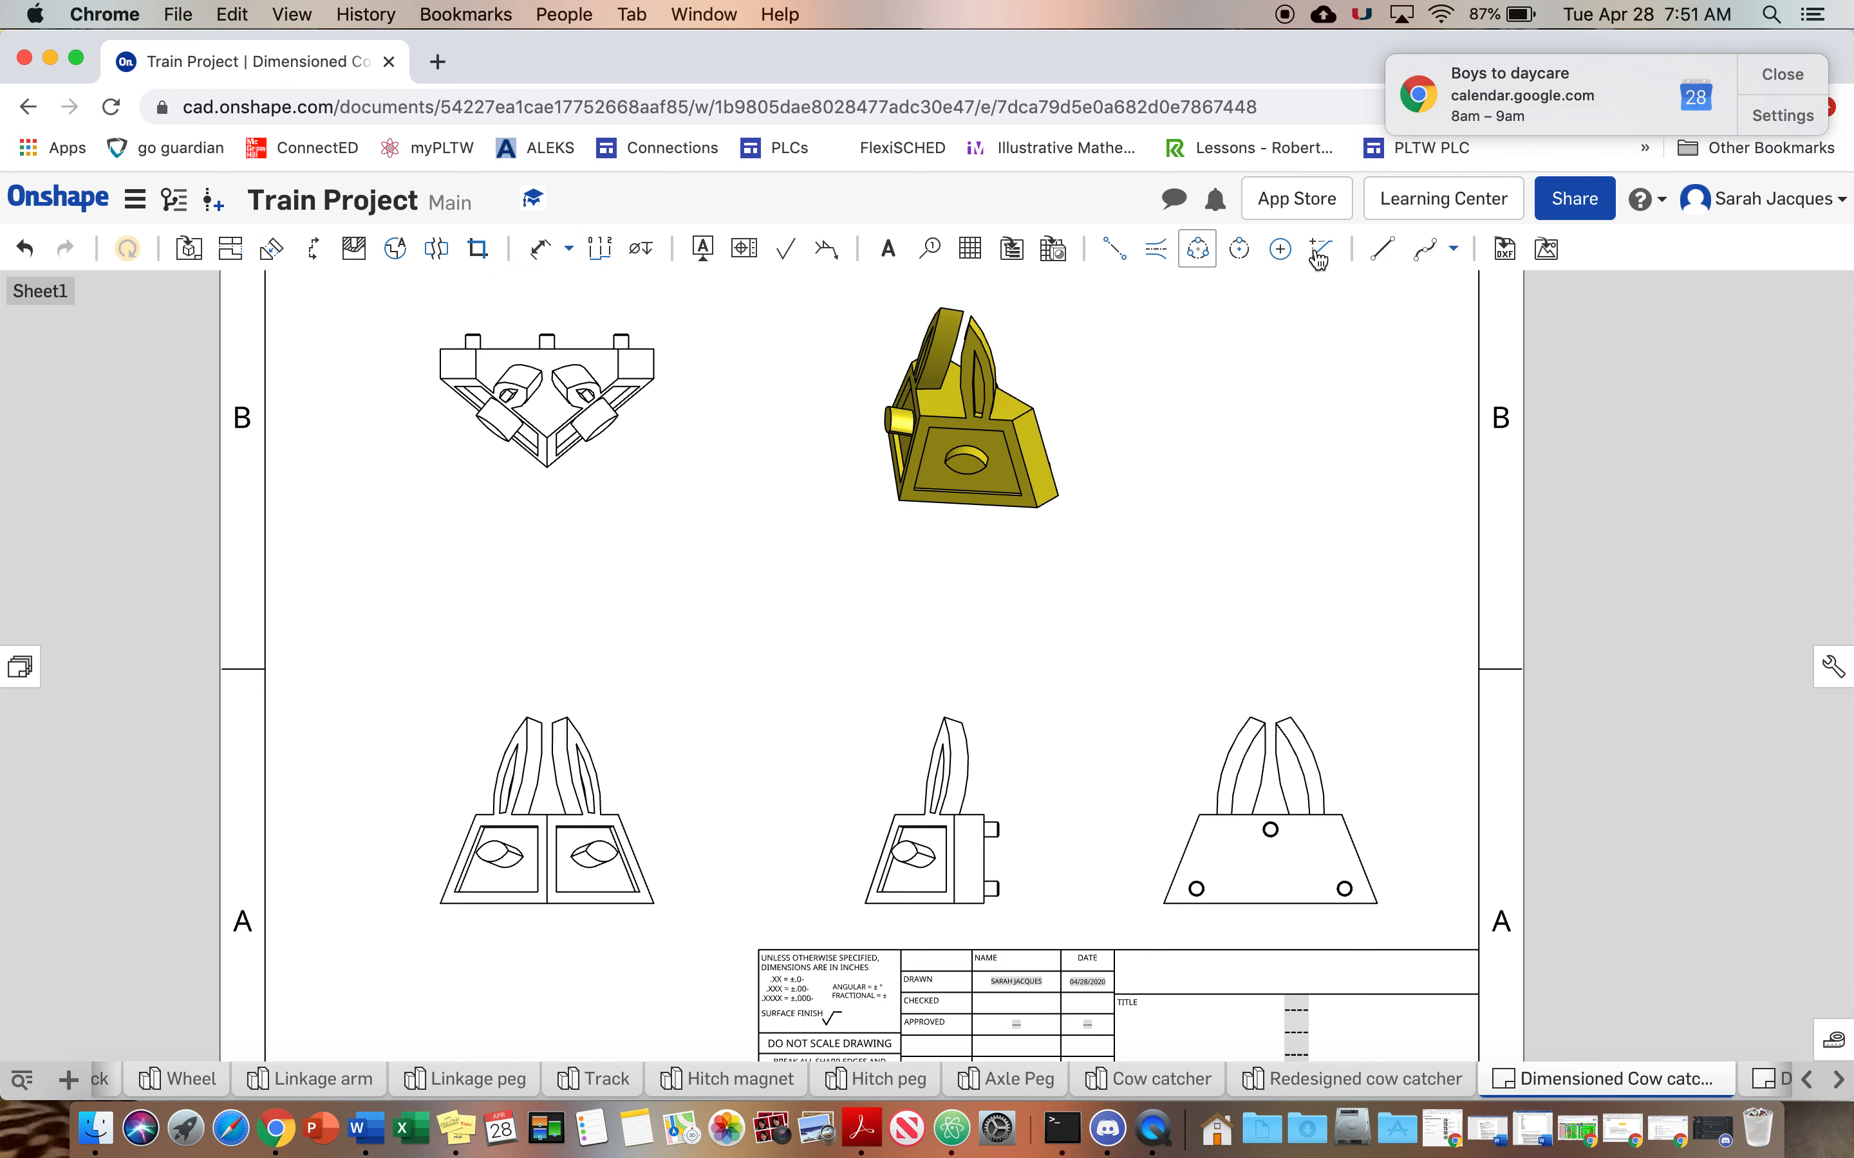
{"action": "left_click", "coordinate": [1286, 263]}
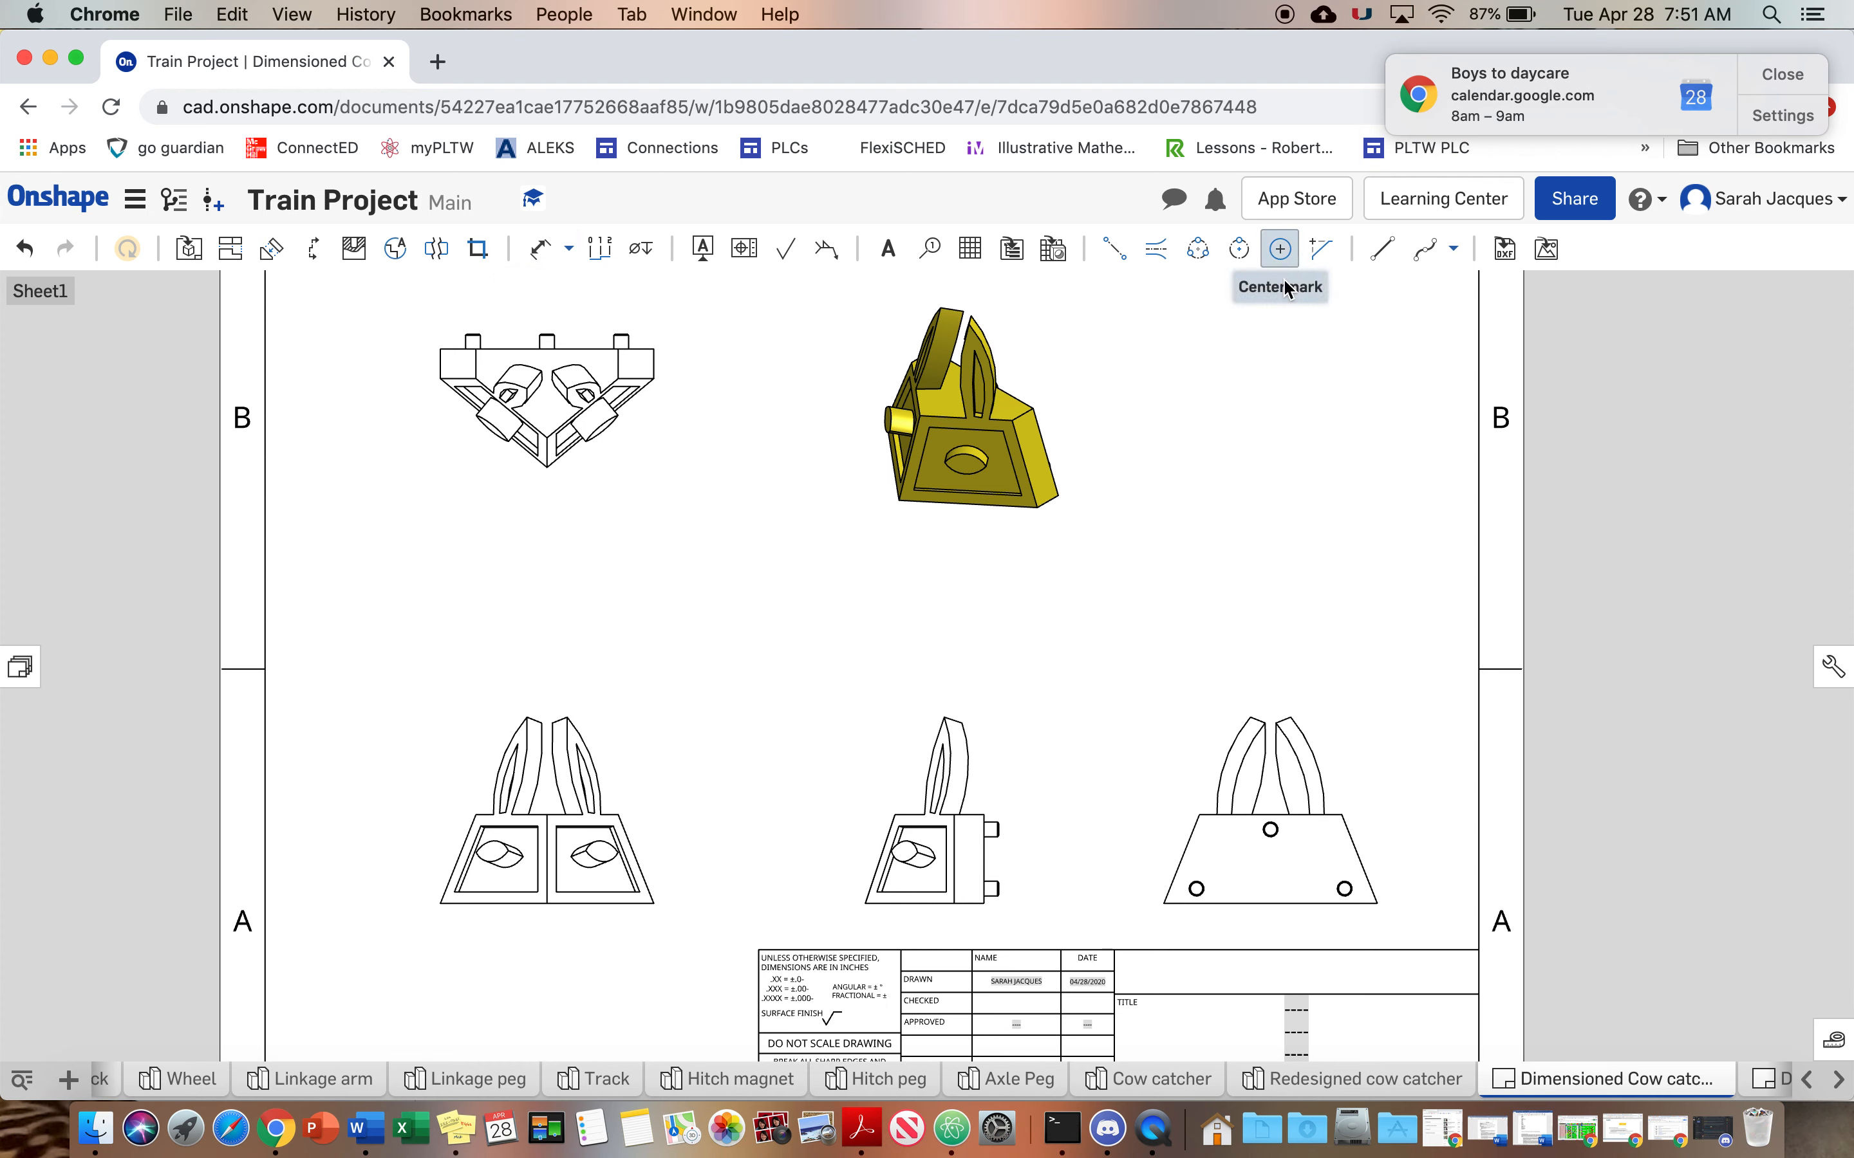
{"action": "left_click", "coordinate": [1270, 830]}
{"action": "left_click", "coordinate": [1196, 889]}
{"action": "left_click", "coordinate": [1349, 892]}
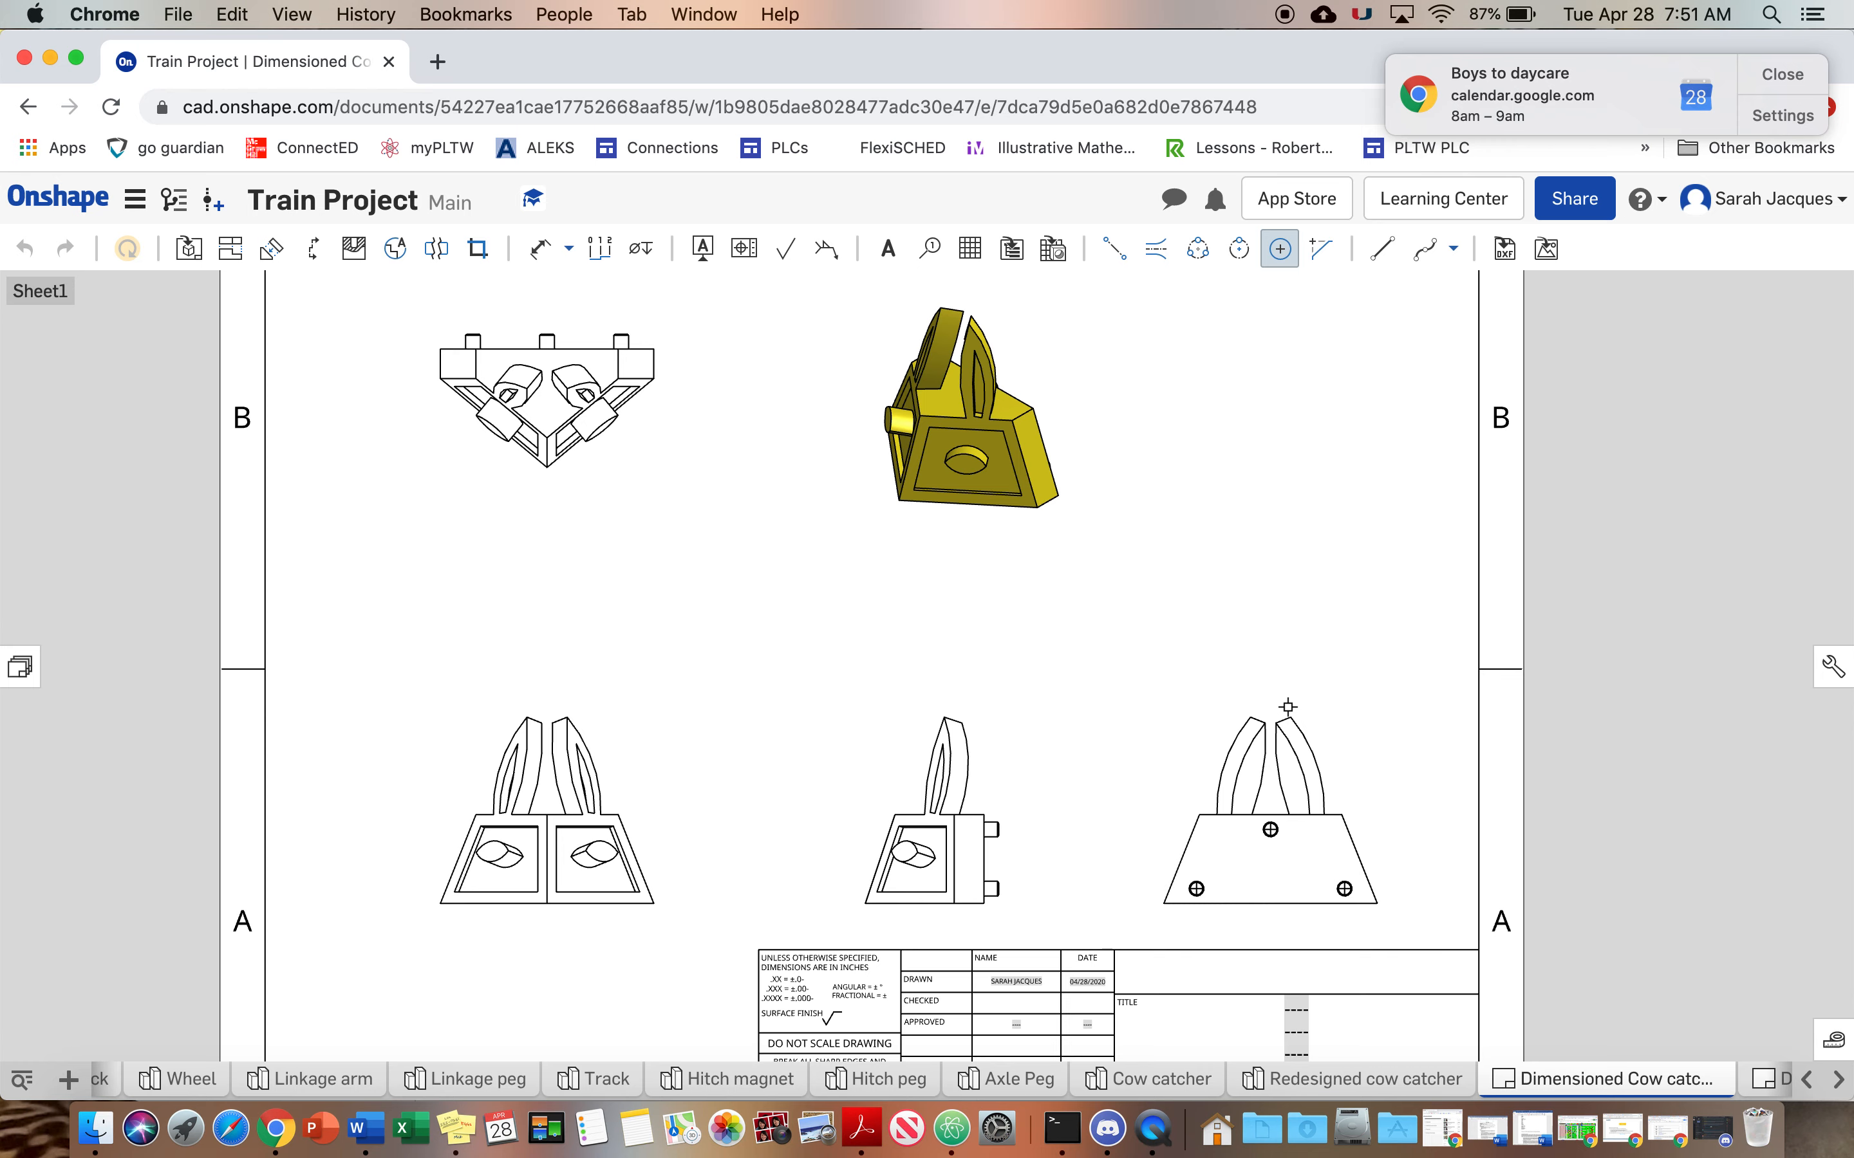
Dimension the front view's overall base width and the distance from its left corner to the center edge, stacking both above the view.
{"action": "scroll", "coordinate": [986, 733], "scroll_direction": "up", "scroll_amount": 2}
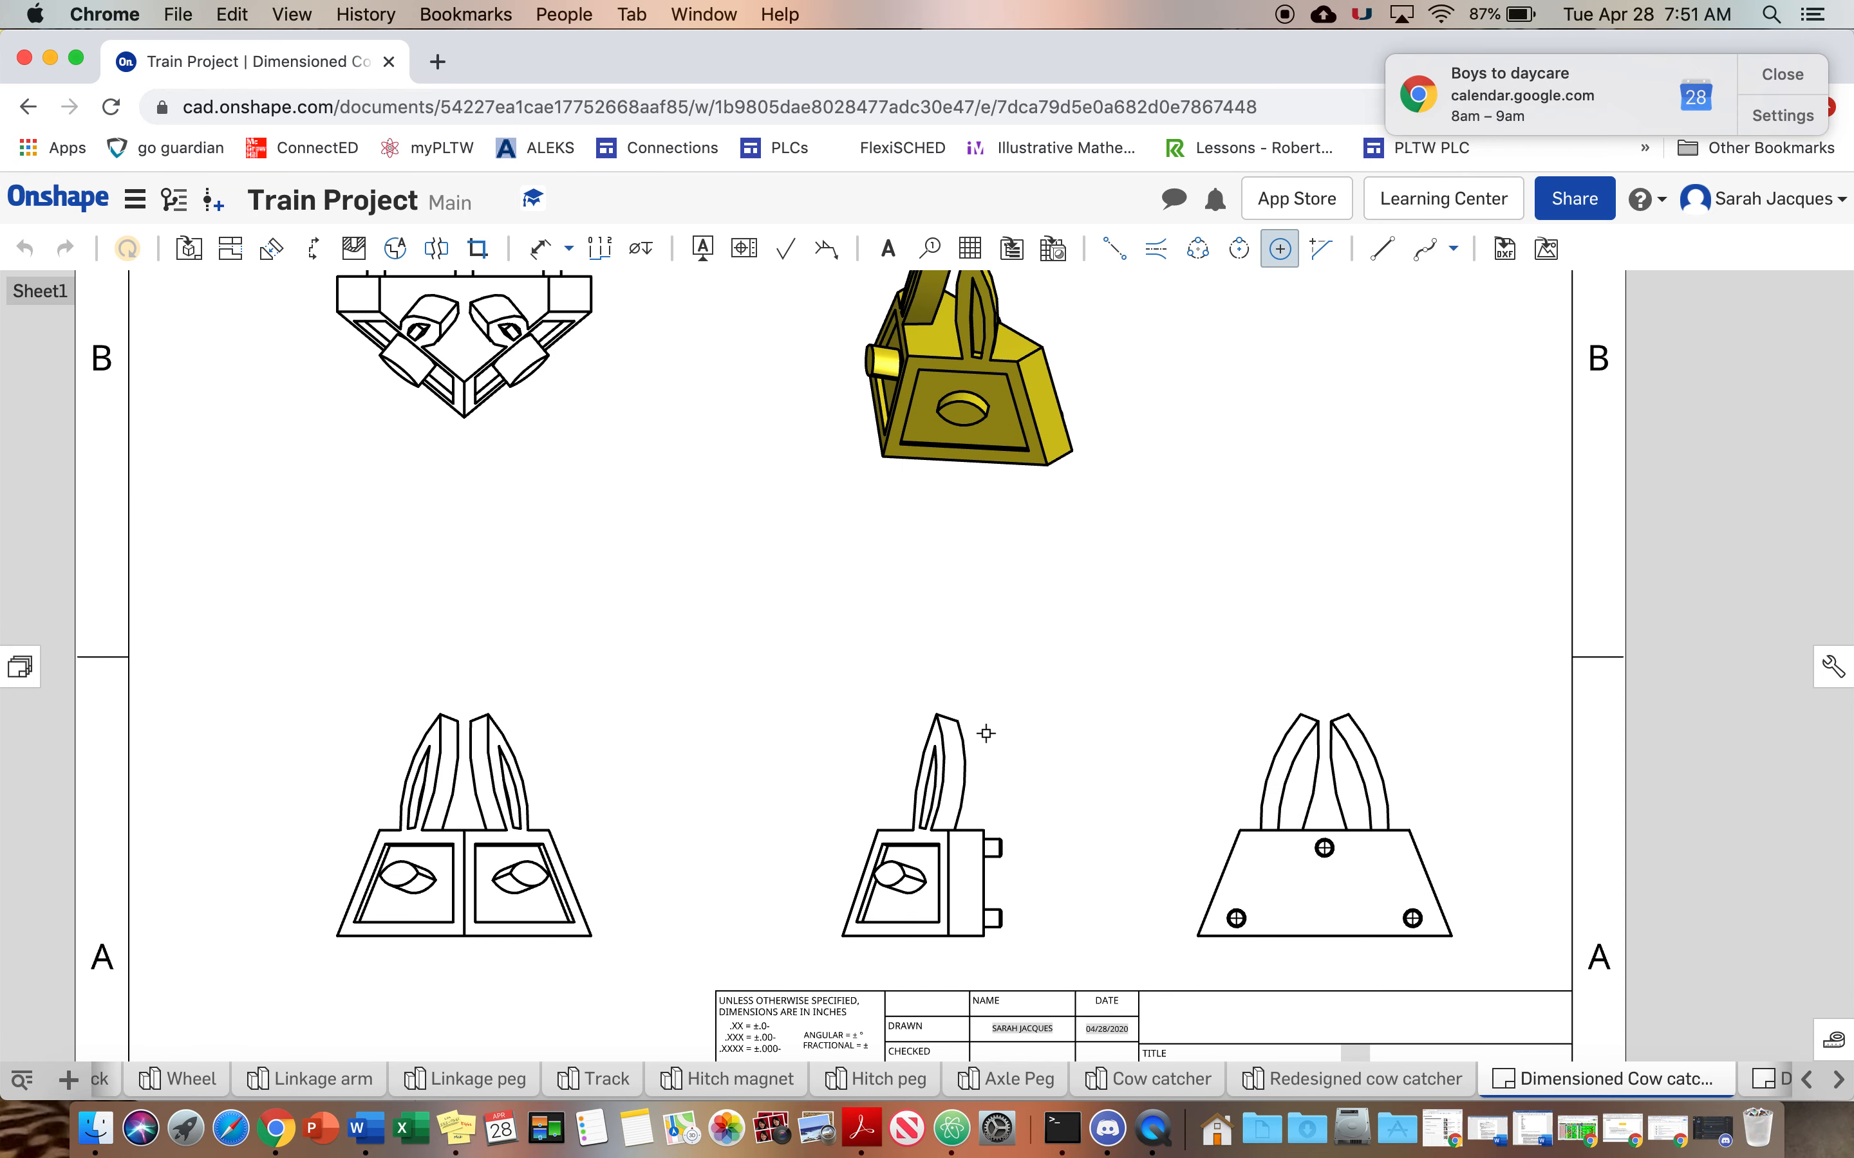
{"action": "left_click", "coordinate": [542, 261]}
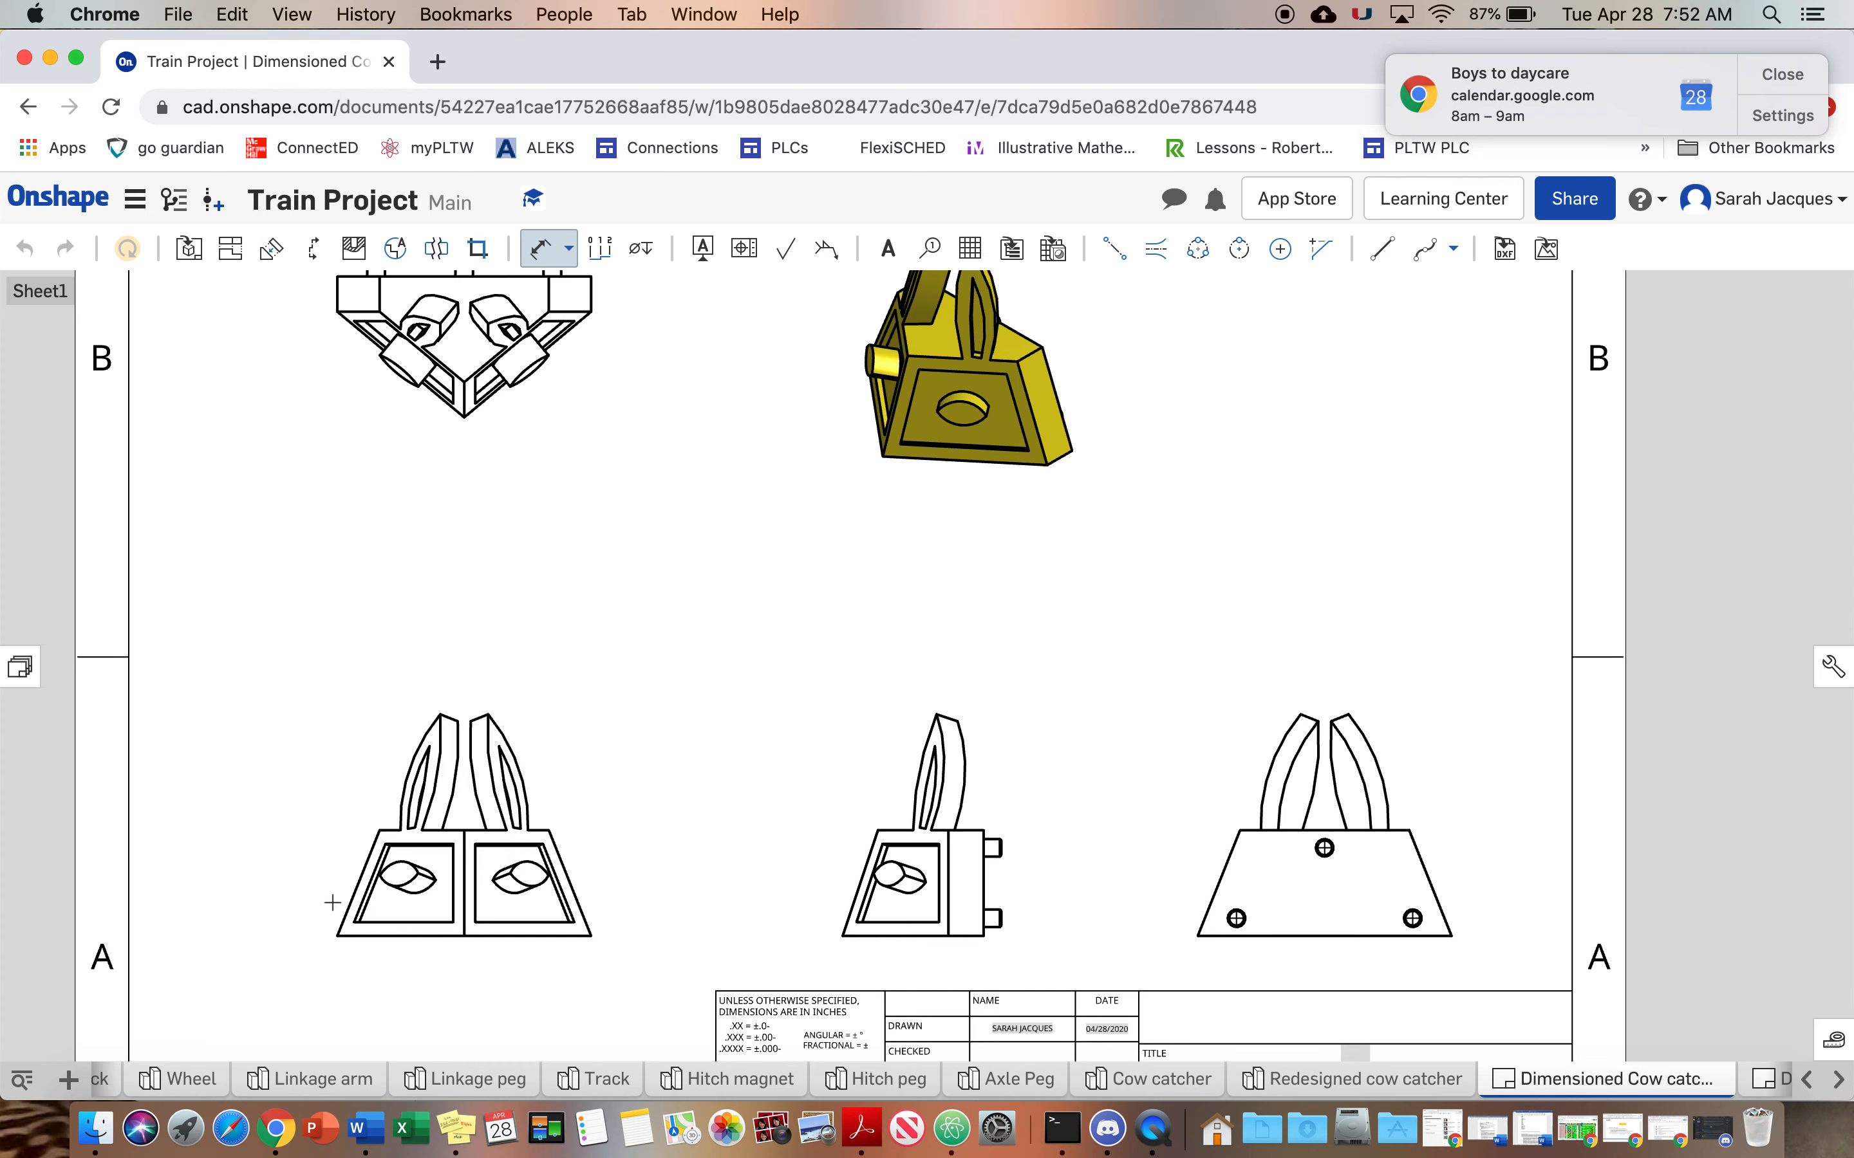
{"action": "left_click", "coordinate": [336, 936]}
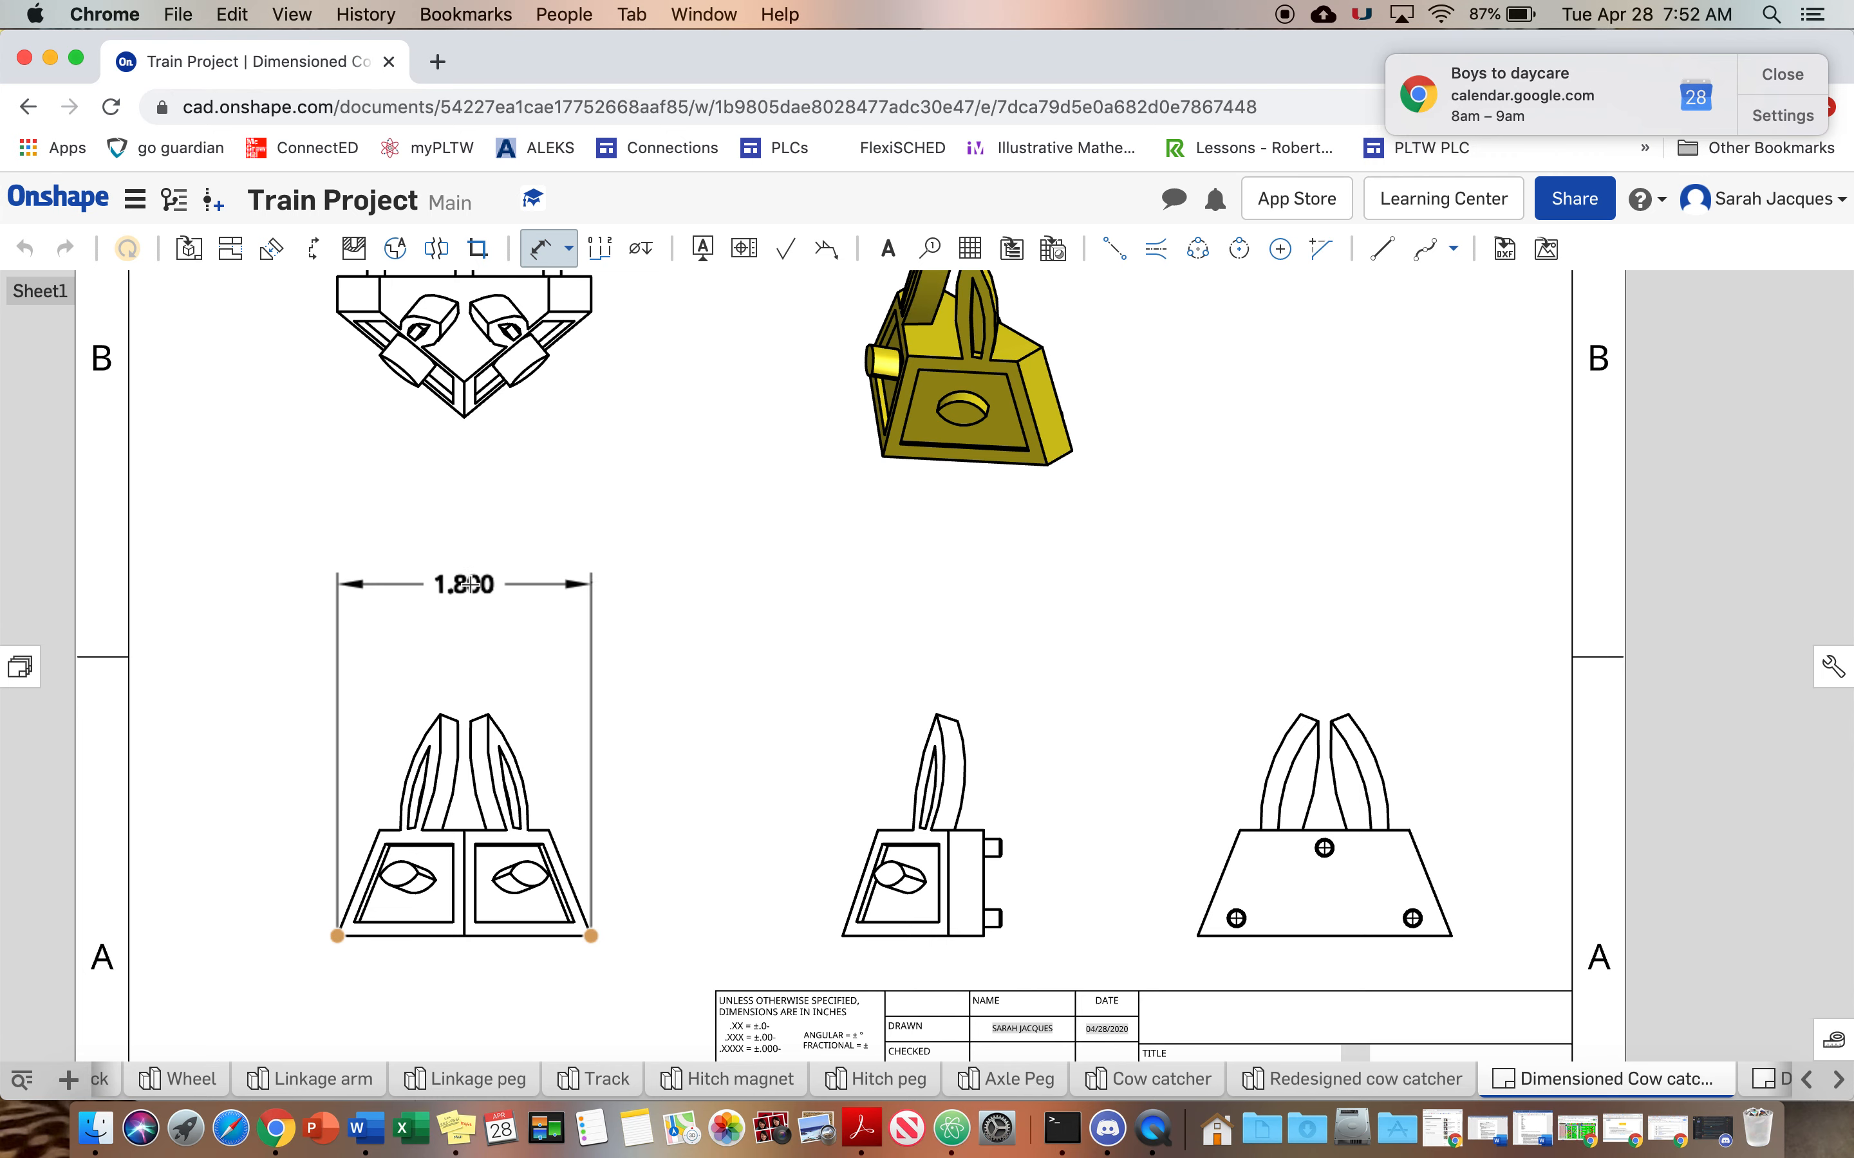
{"action": "left_click", "coordinate": [470, 584]}
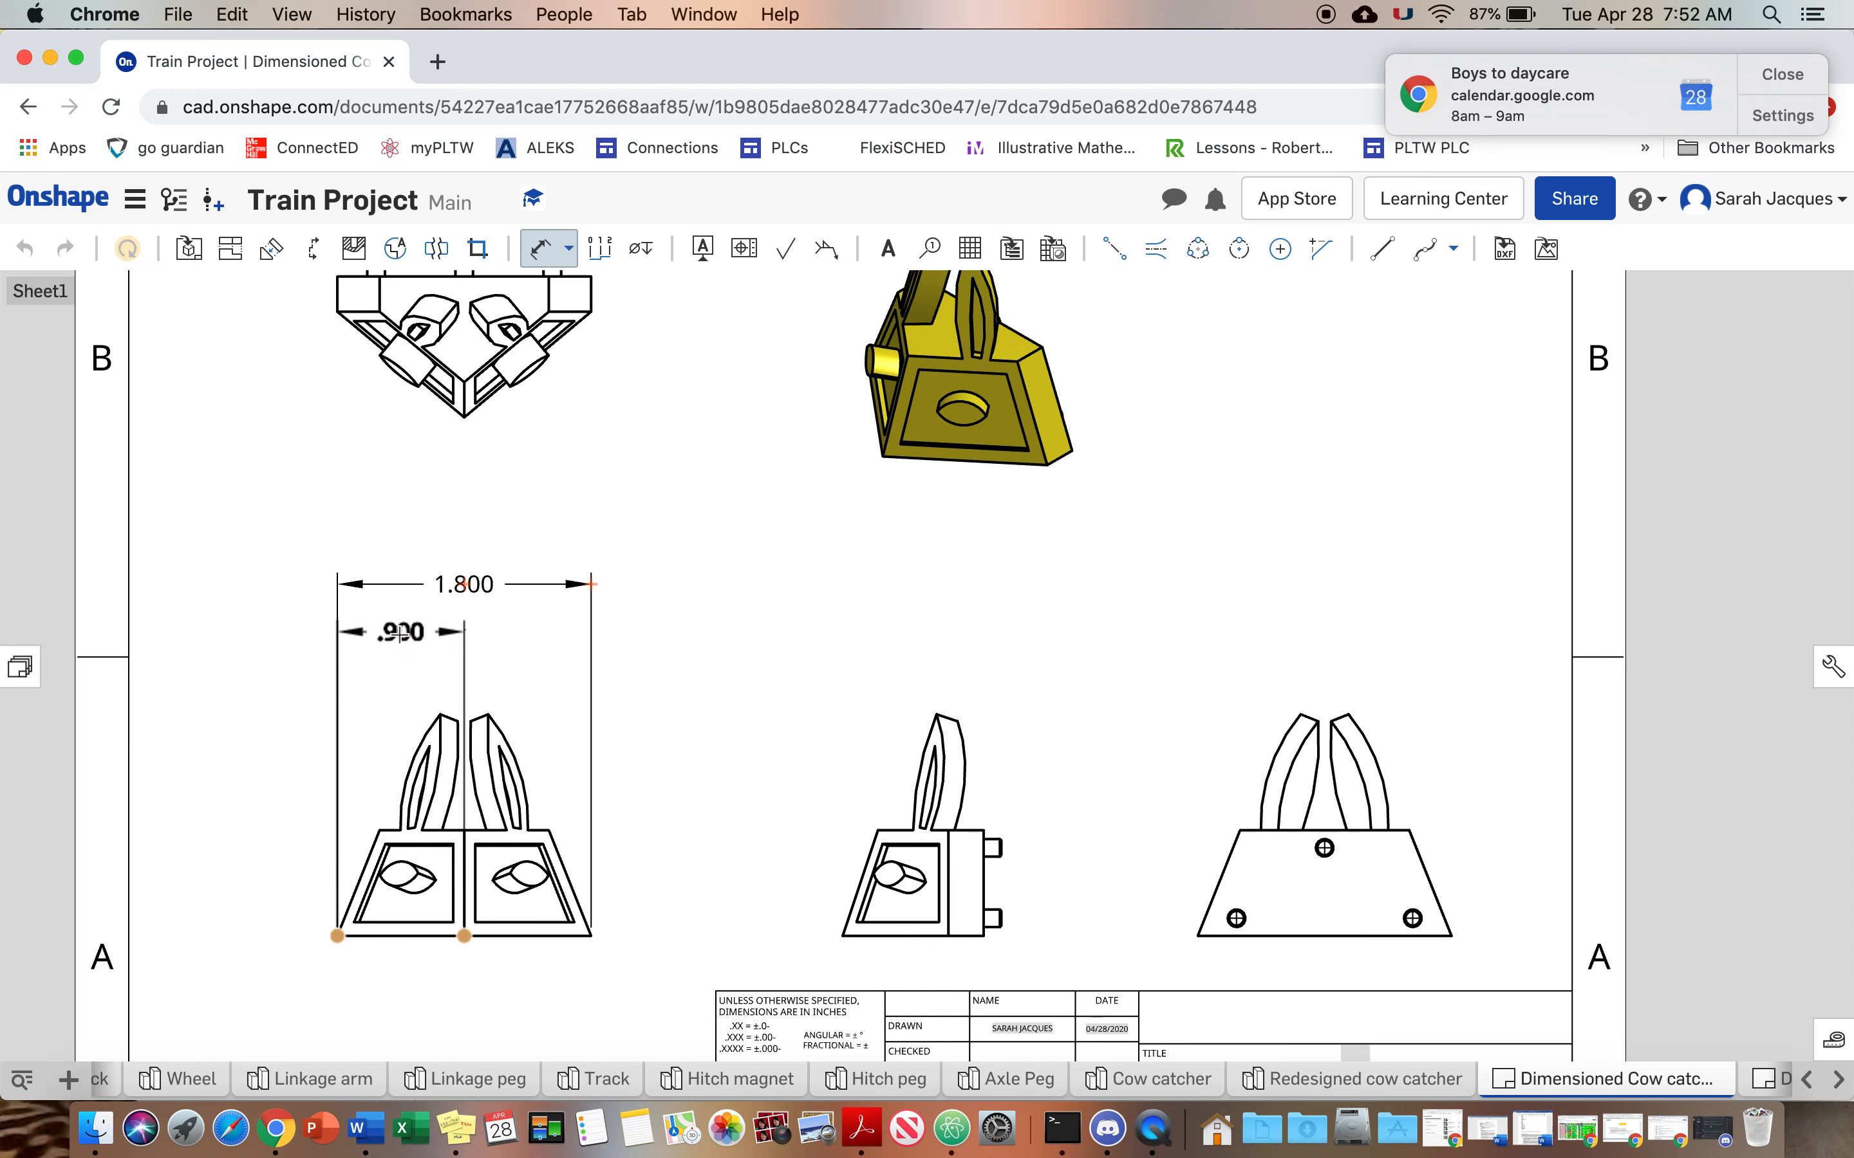
{"action": "left_click", "coordinate": [401, 632]}
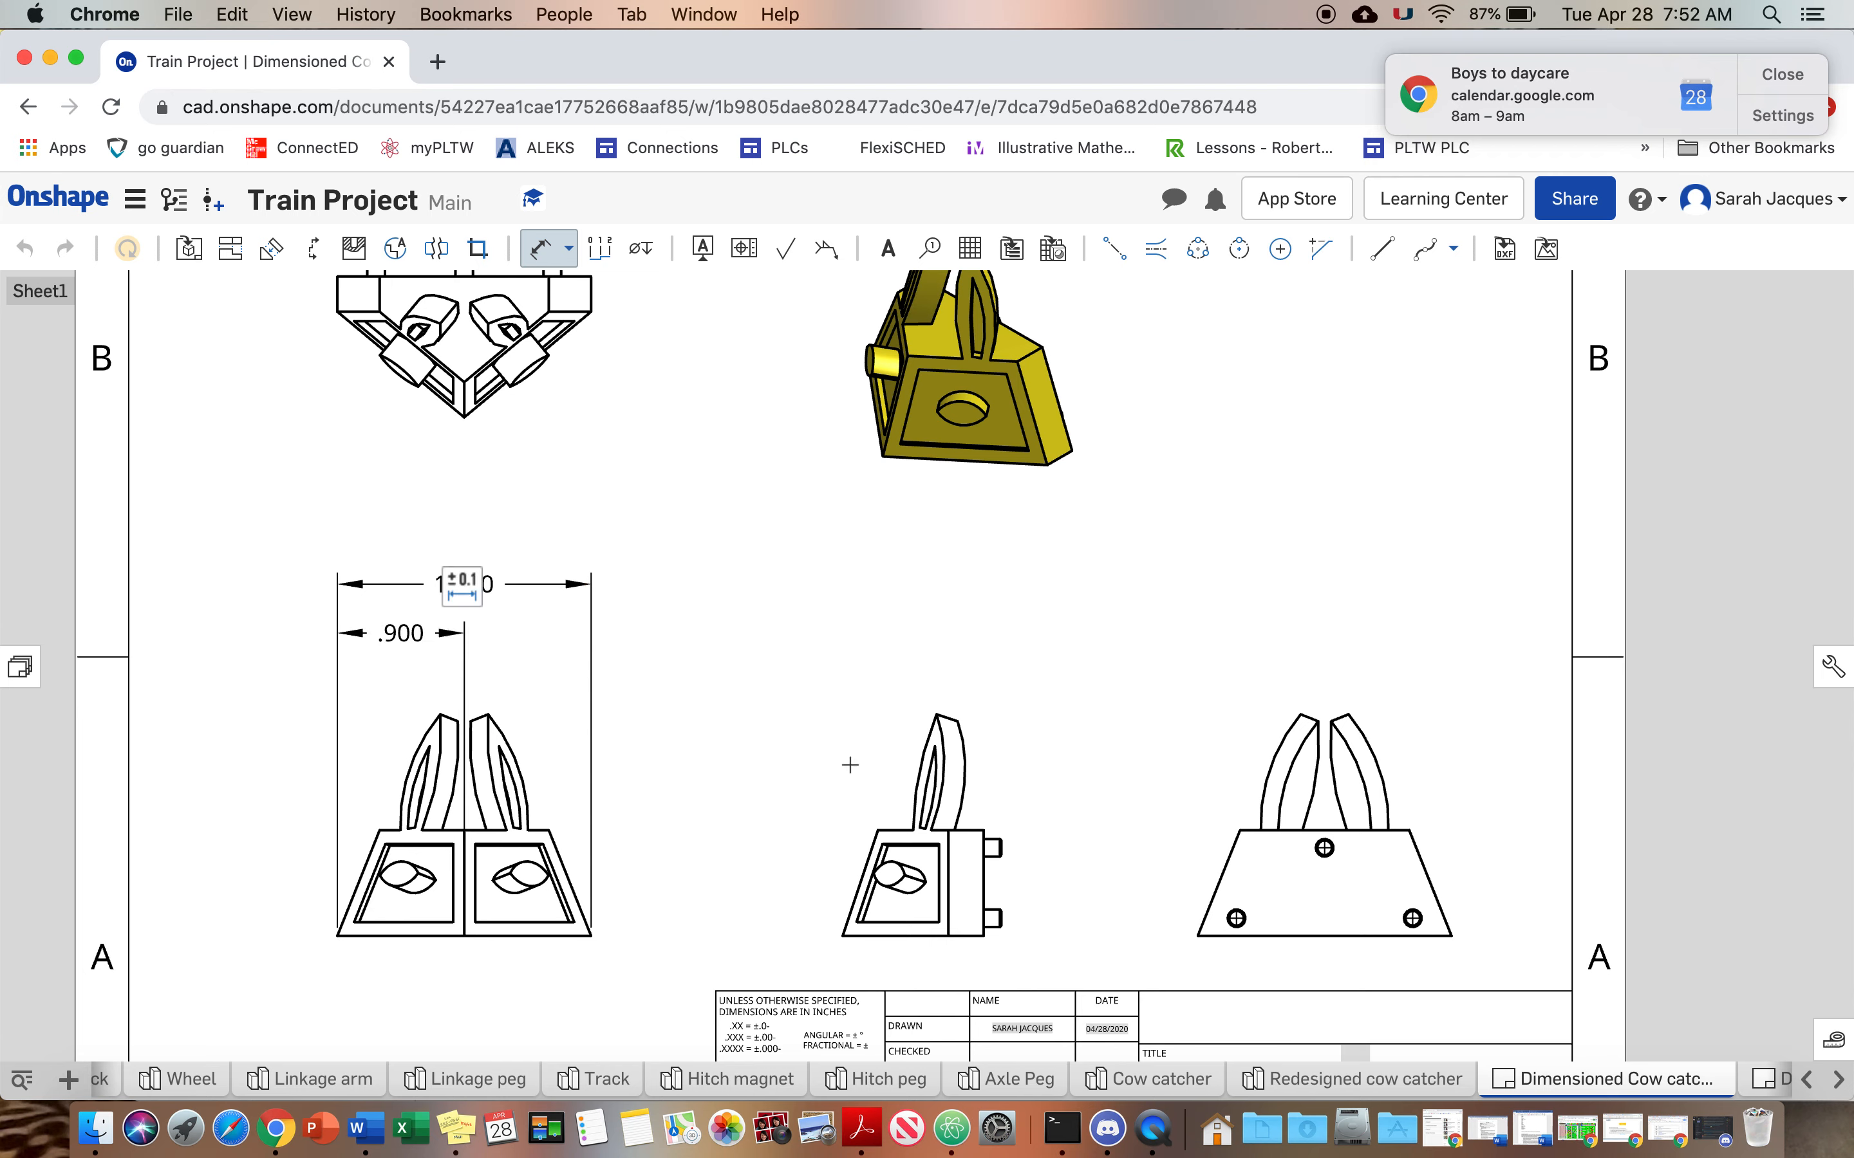
Dimension the side view's overall height including the ears and the height of its base body, placing both to the left of the view.
{"action": "left_click", "coordinate": [936, 715]}
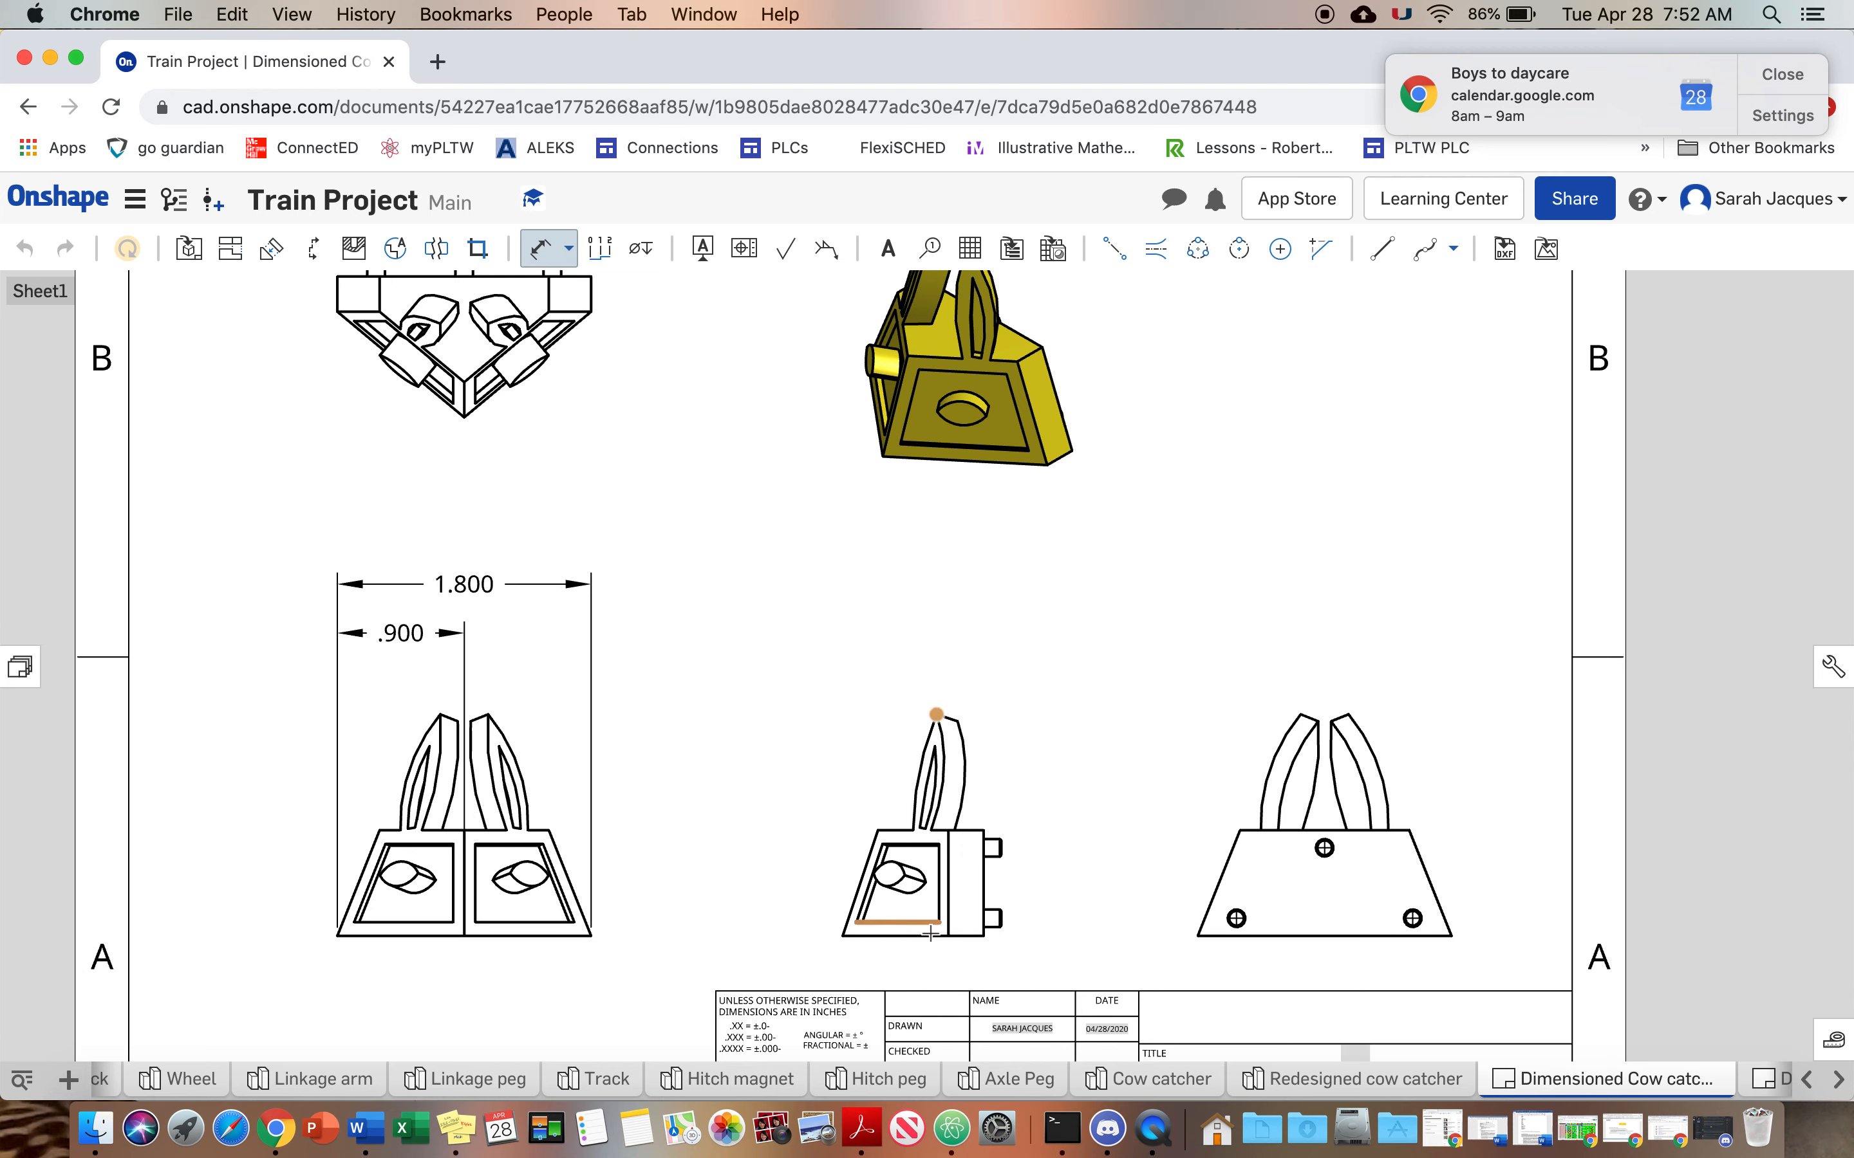
{"action": "left_click", "coordinate": [828, 940]}
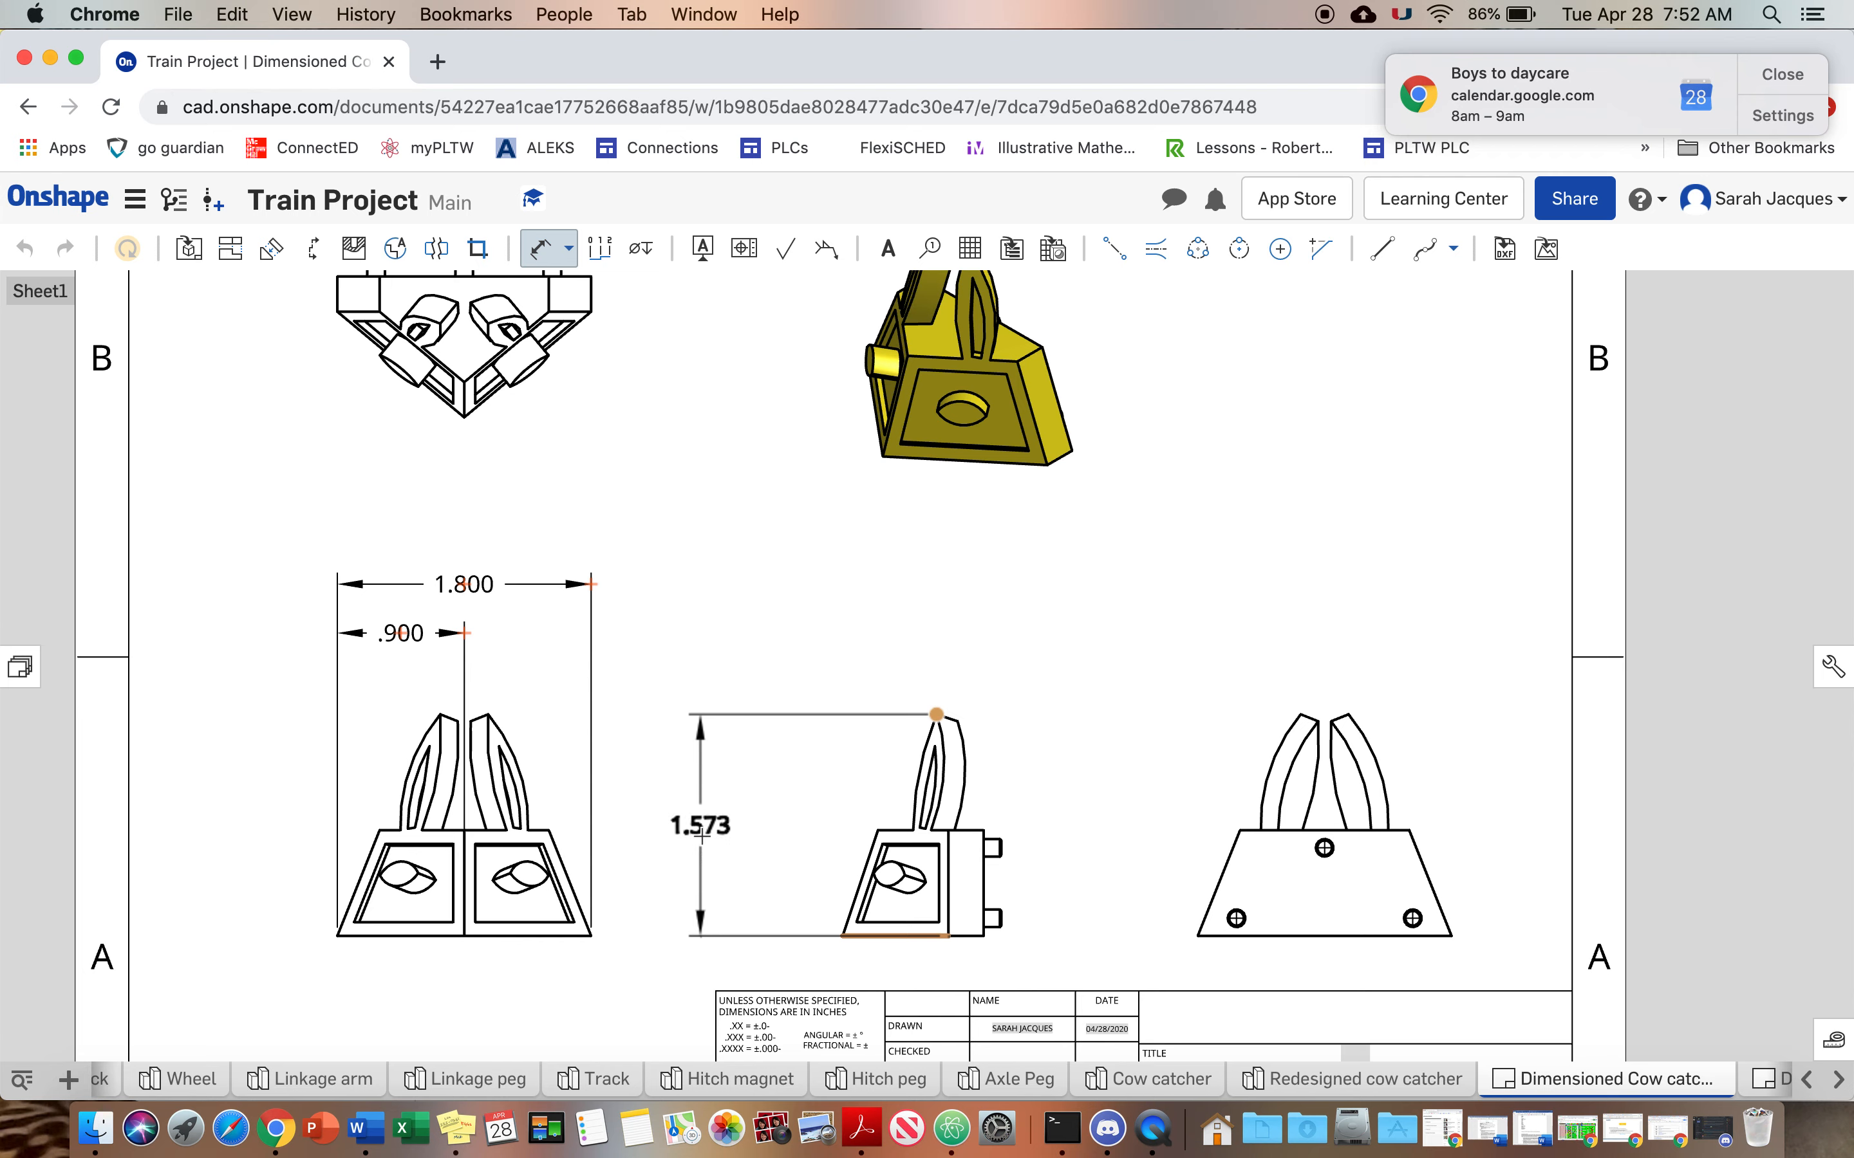
{"action": "left_click", "coordinate": [701, 835]}
{"action": "left_click", "coordinate": [893, 937]}
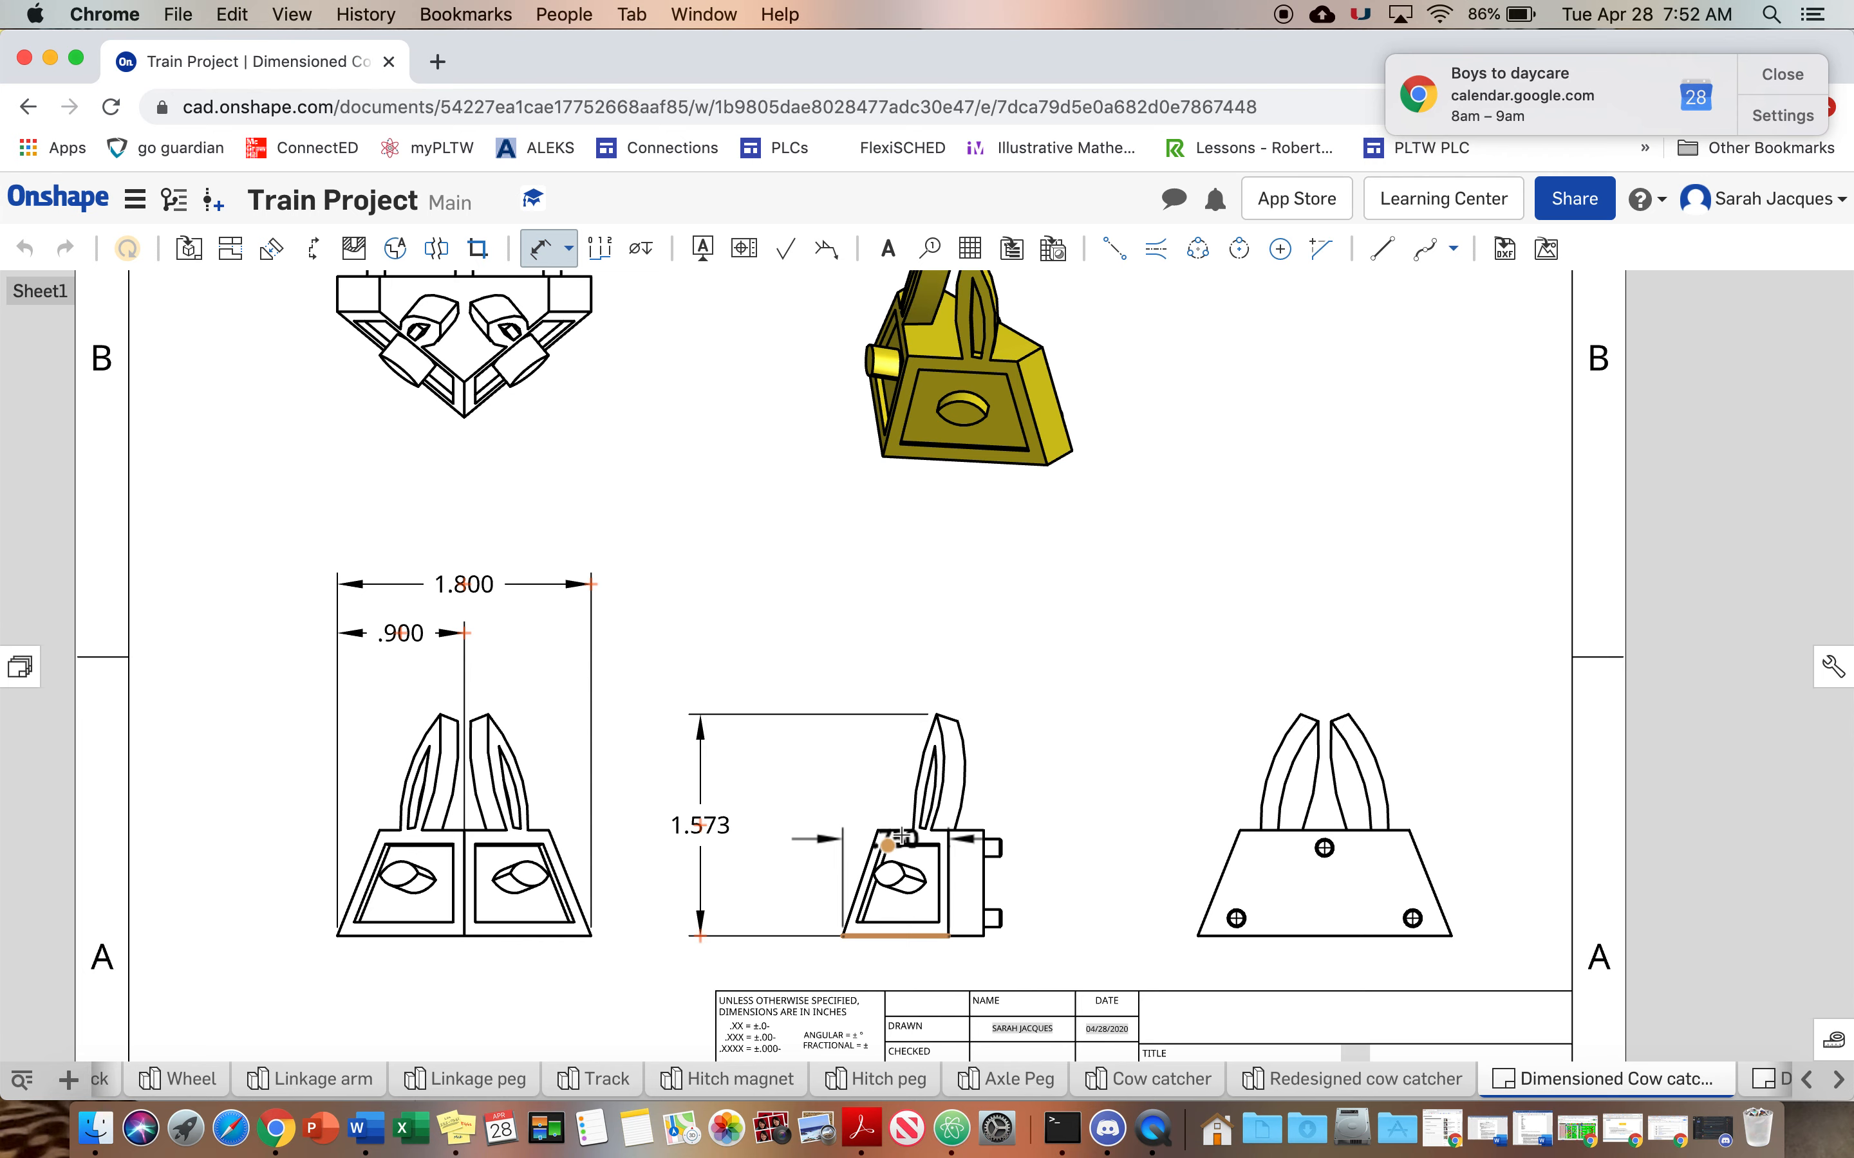
{"action": "left_click", "coordinate": [898, 832]}
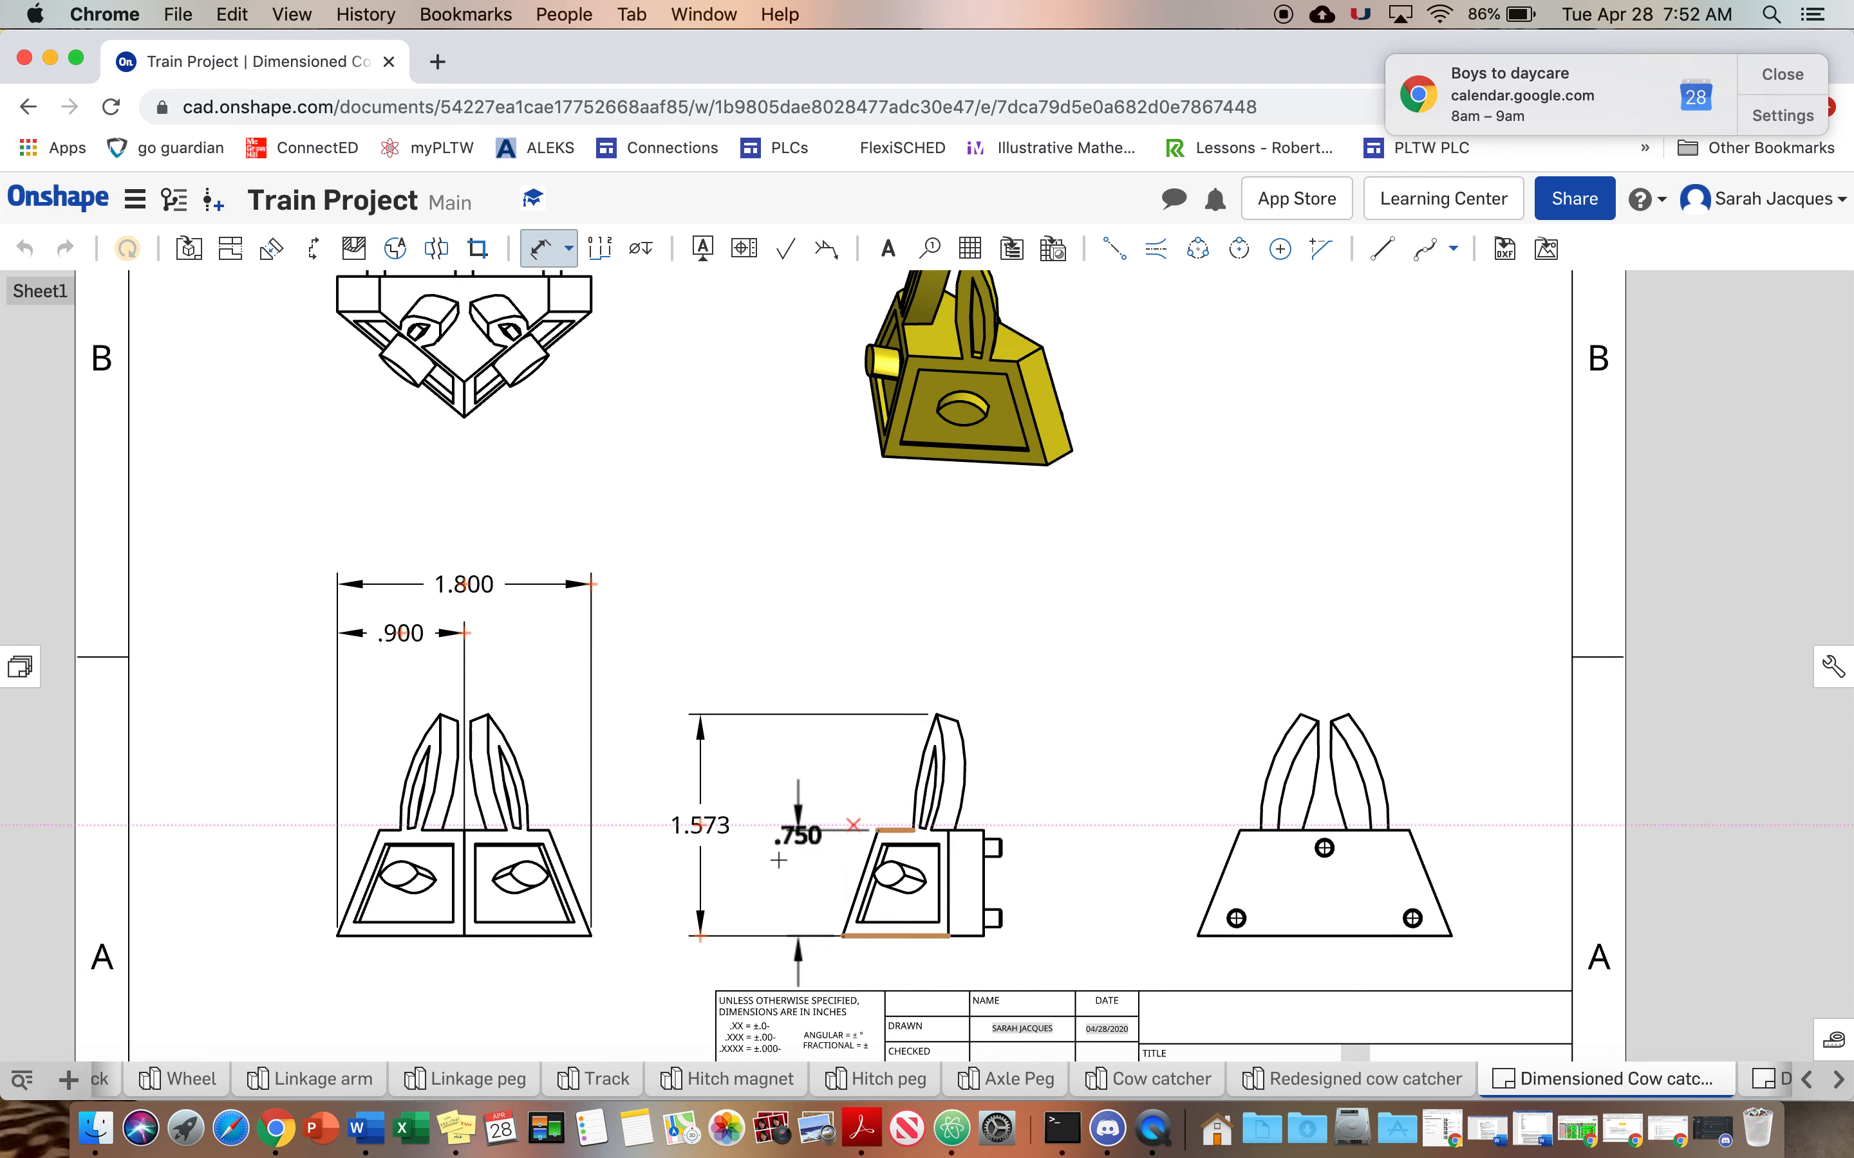
{"action": "left_click", "coordinate": [773, 888]}
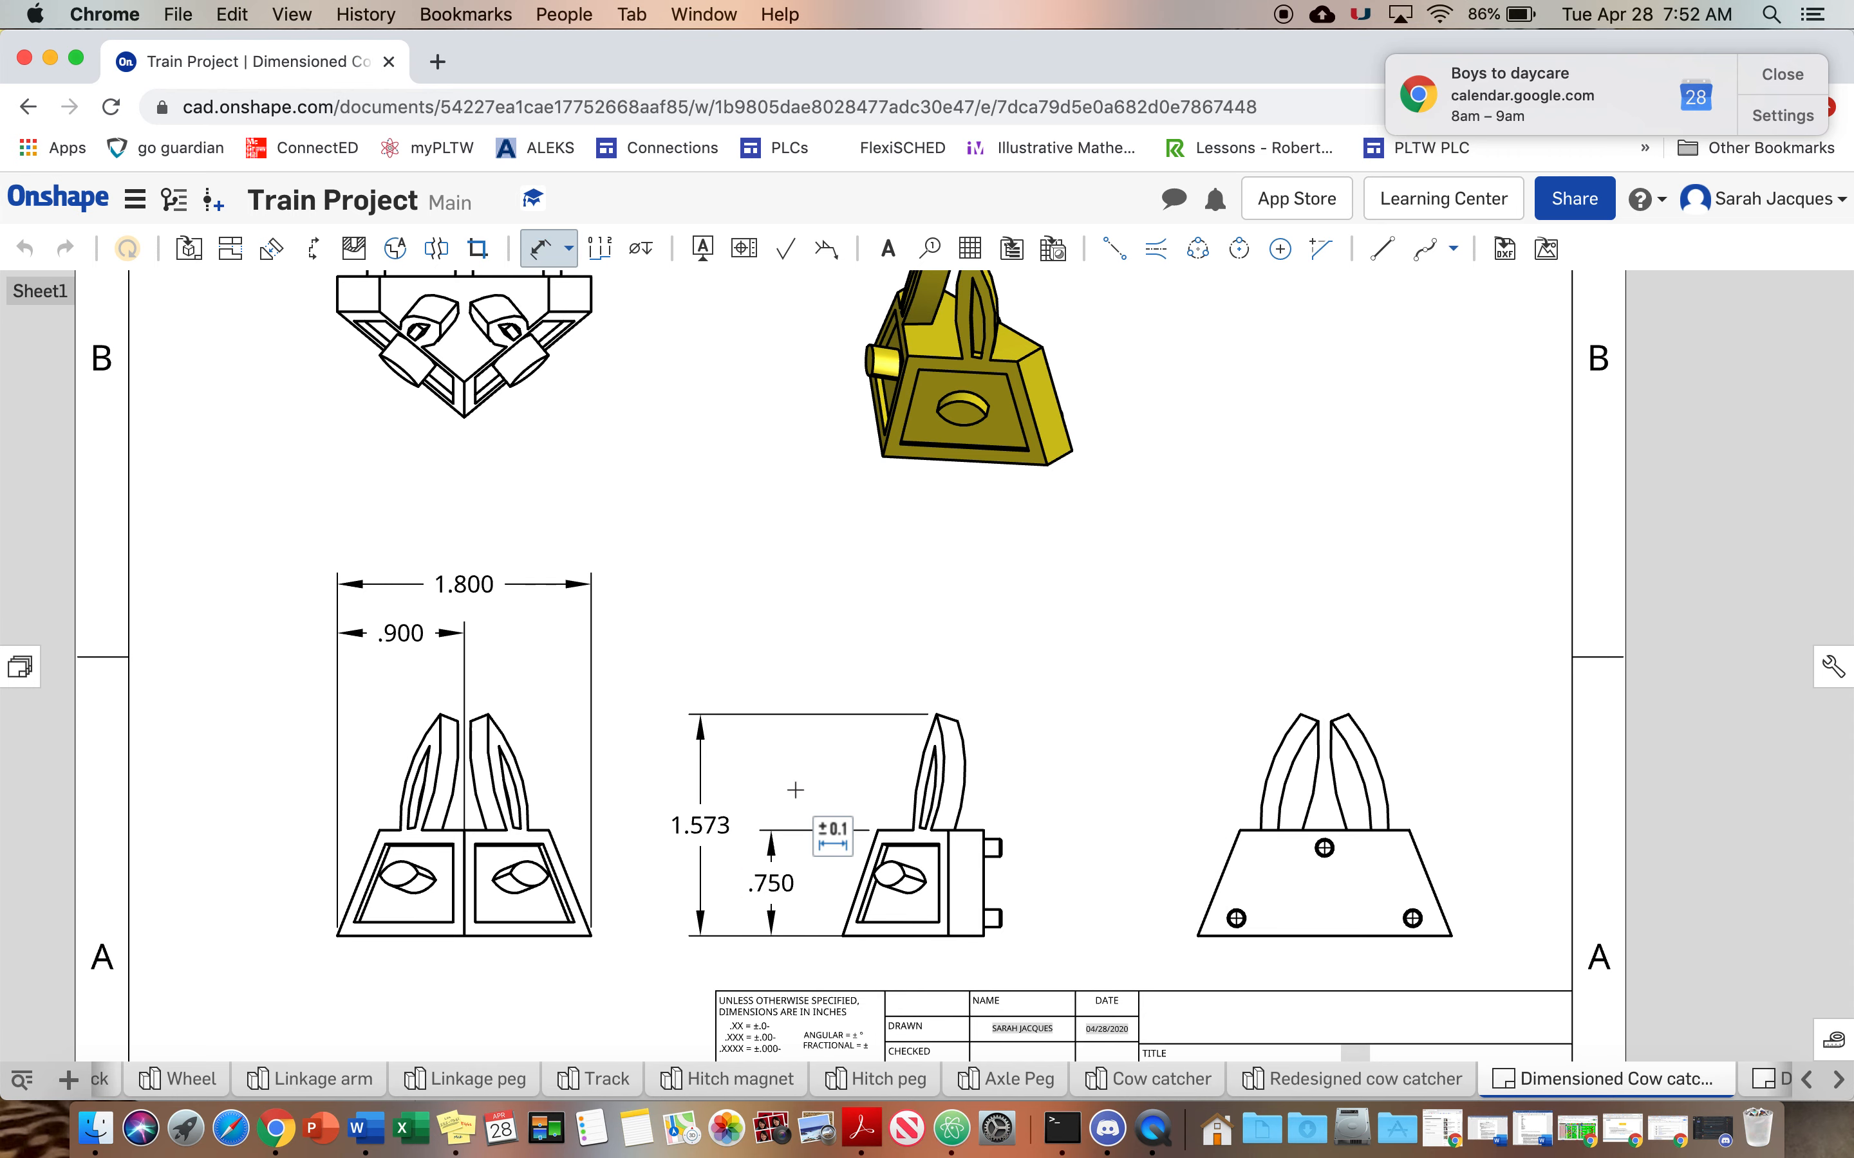
Dimension the body's depth in the top view from the back edge to the front point, placing it to the right of the view.
{"action": "scroll", "coordinate": [743, 613], "scroll_direction": "up", "scroll_amount": 2}
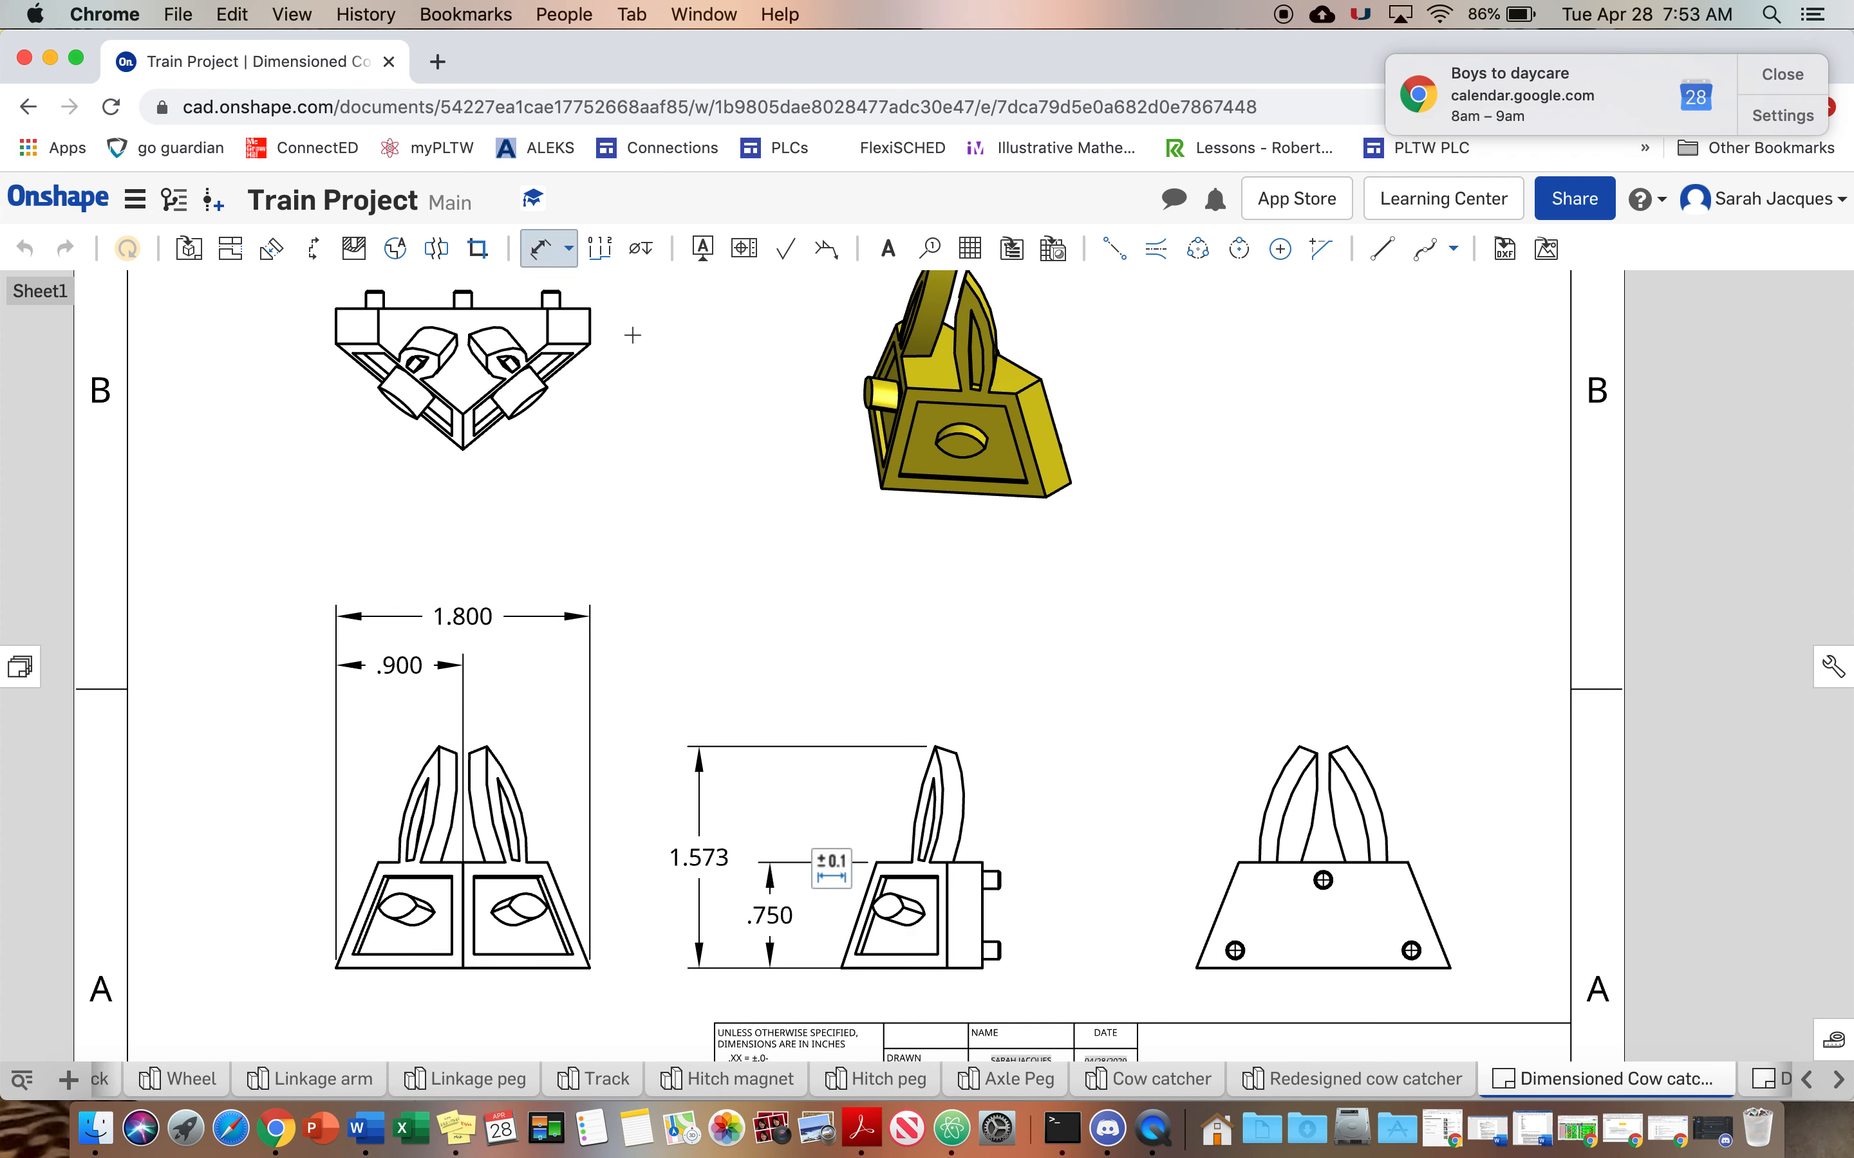
{"action": "left_click", "coordinate": [504, 308]}
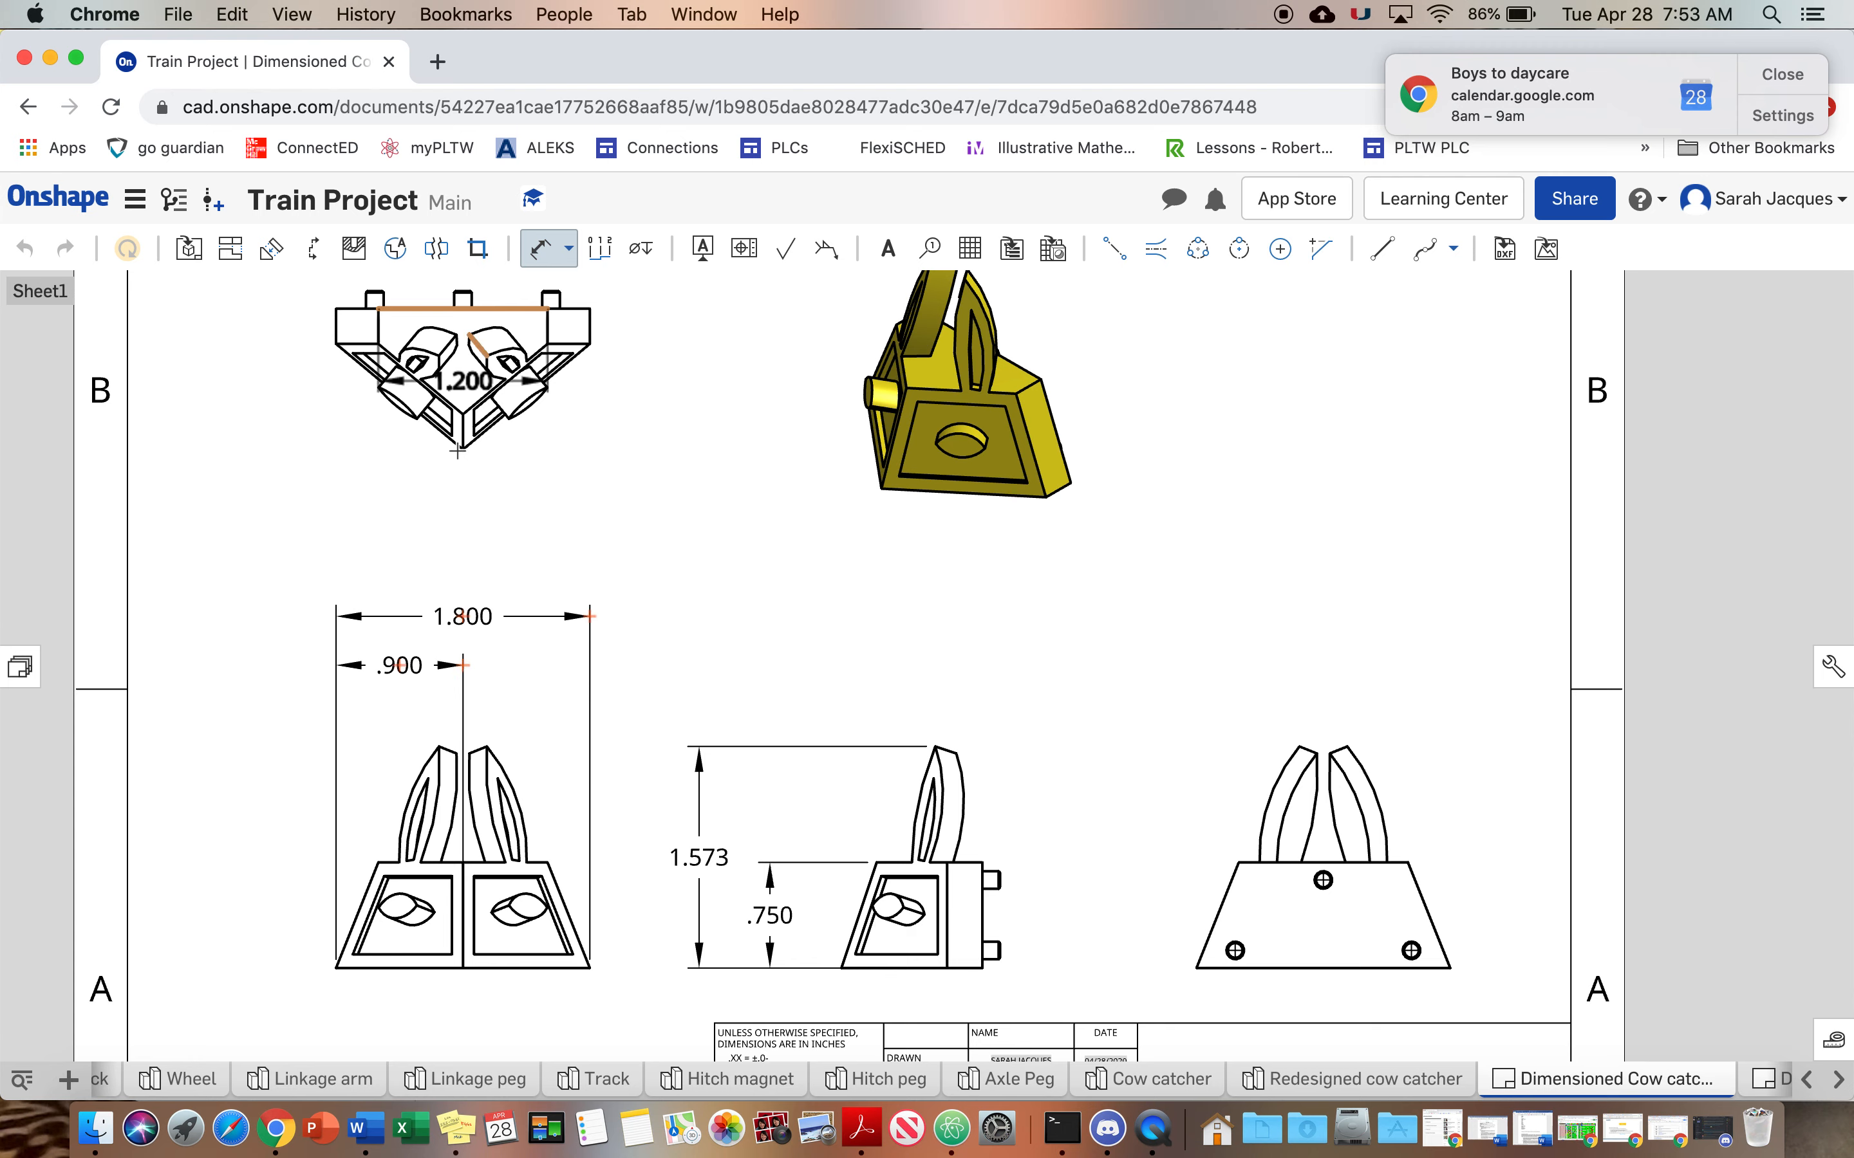
{"action": "left_click", "coordinate": [463, 451]}
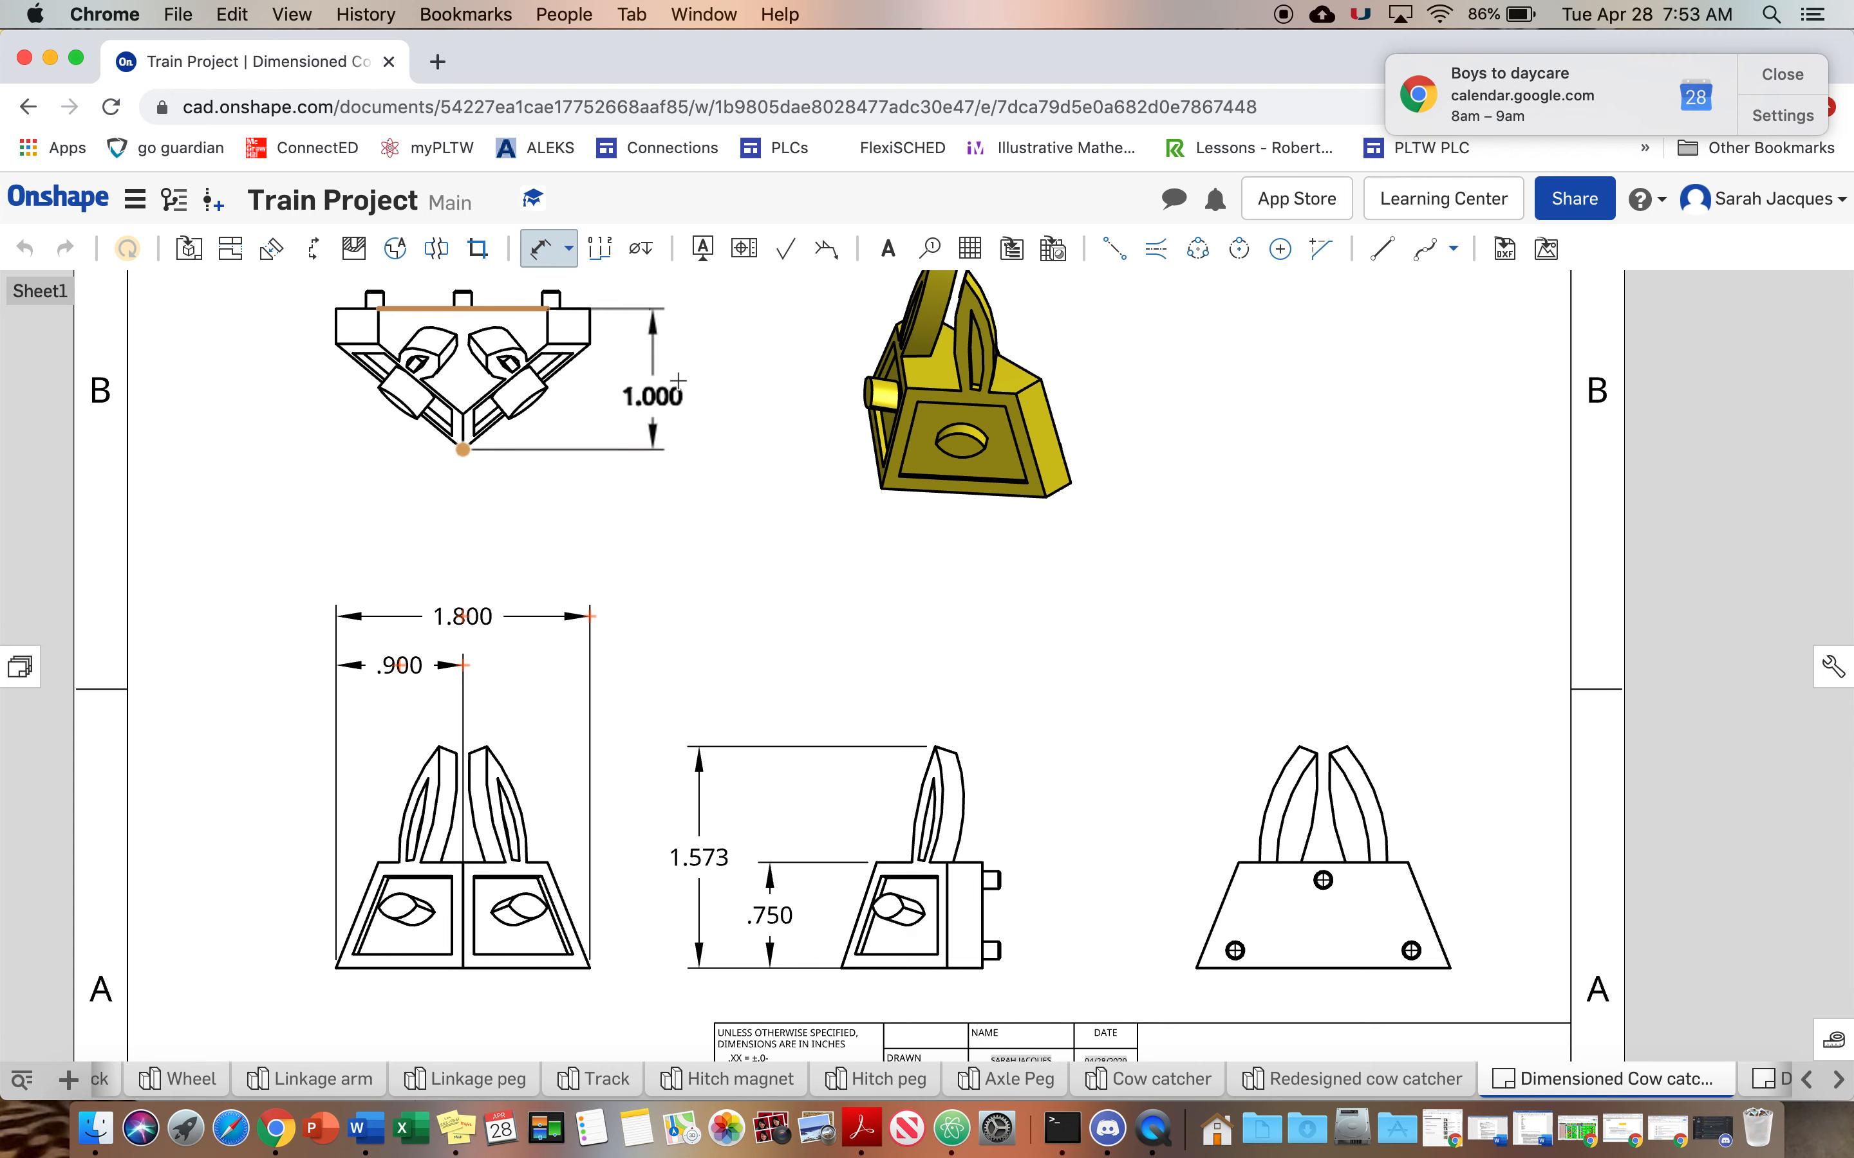
{"action": "left_click", "coordinate": [726, 378]}
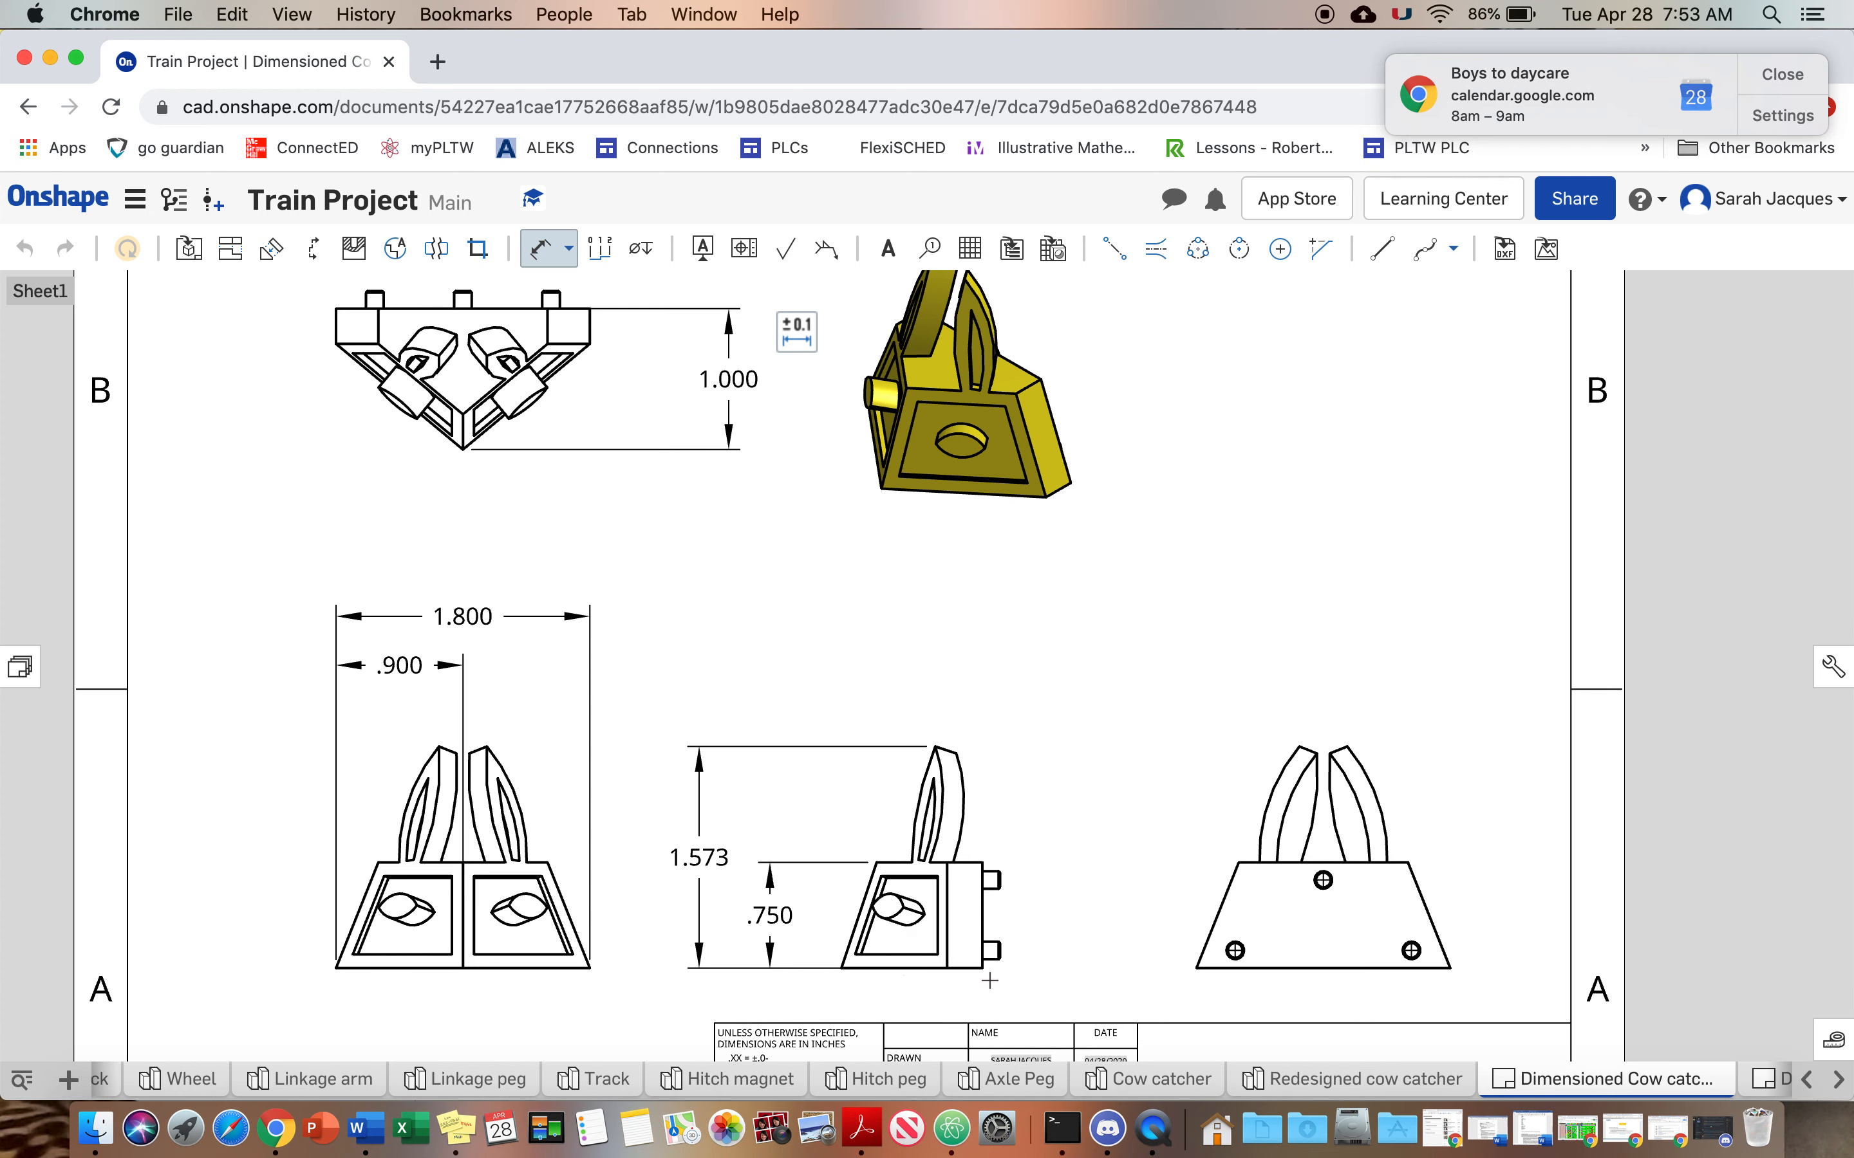
{"action": "left_click", "coordinate": [841, 969]}
{"action": "left_click", "coordinate": [982, 969]}
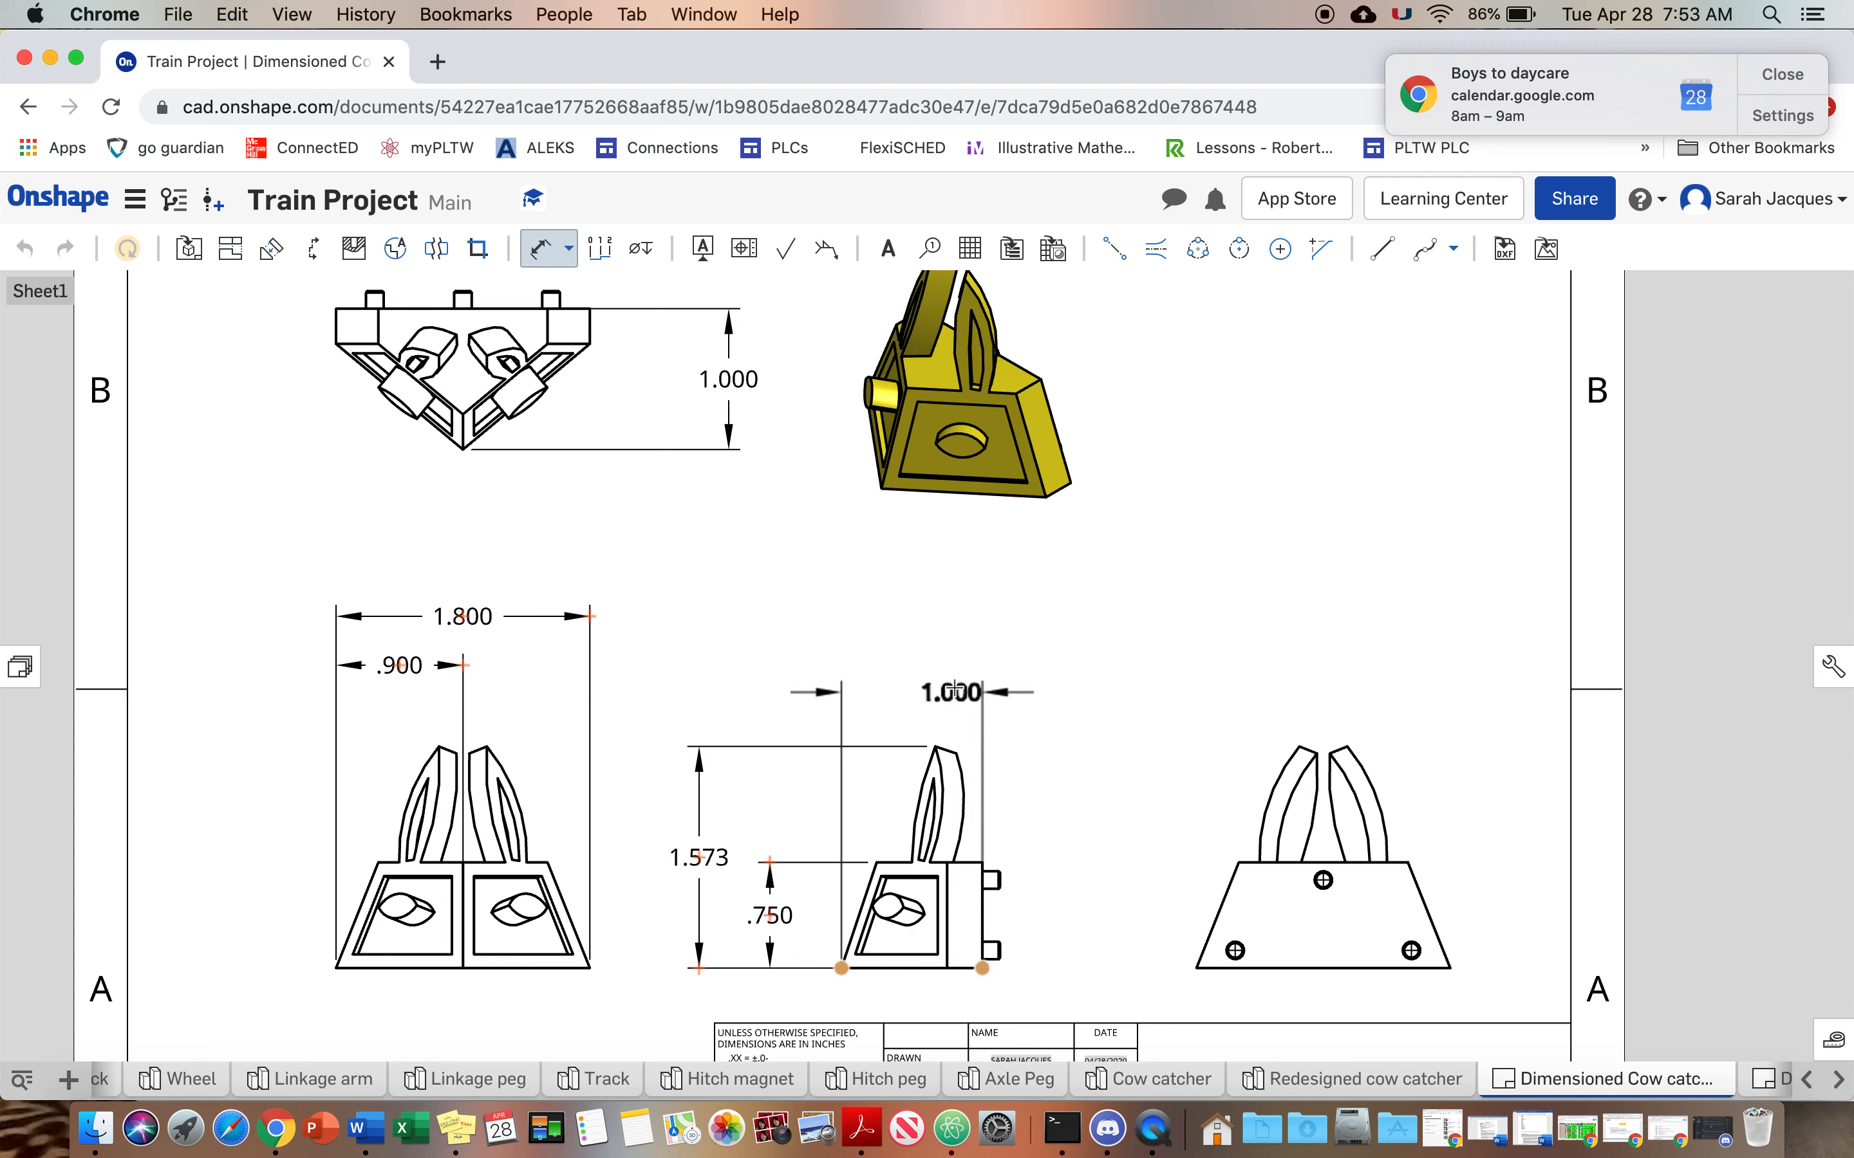
{"action": "key", "text": "Escape"}
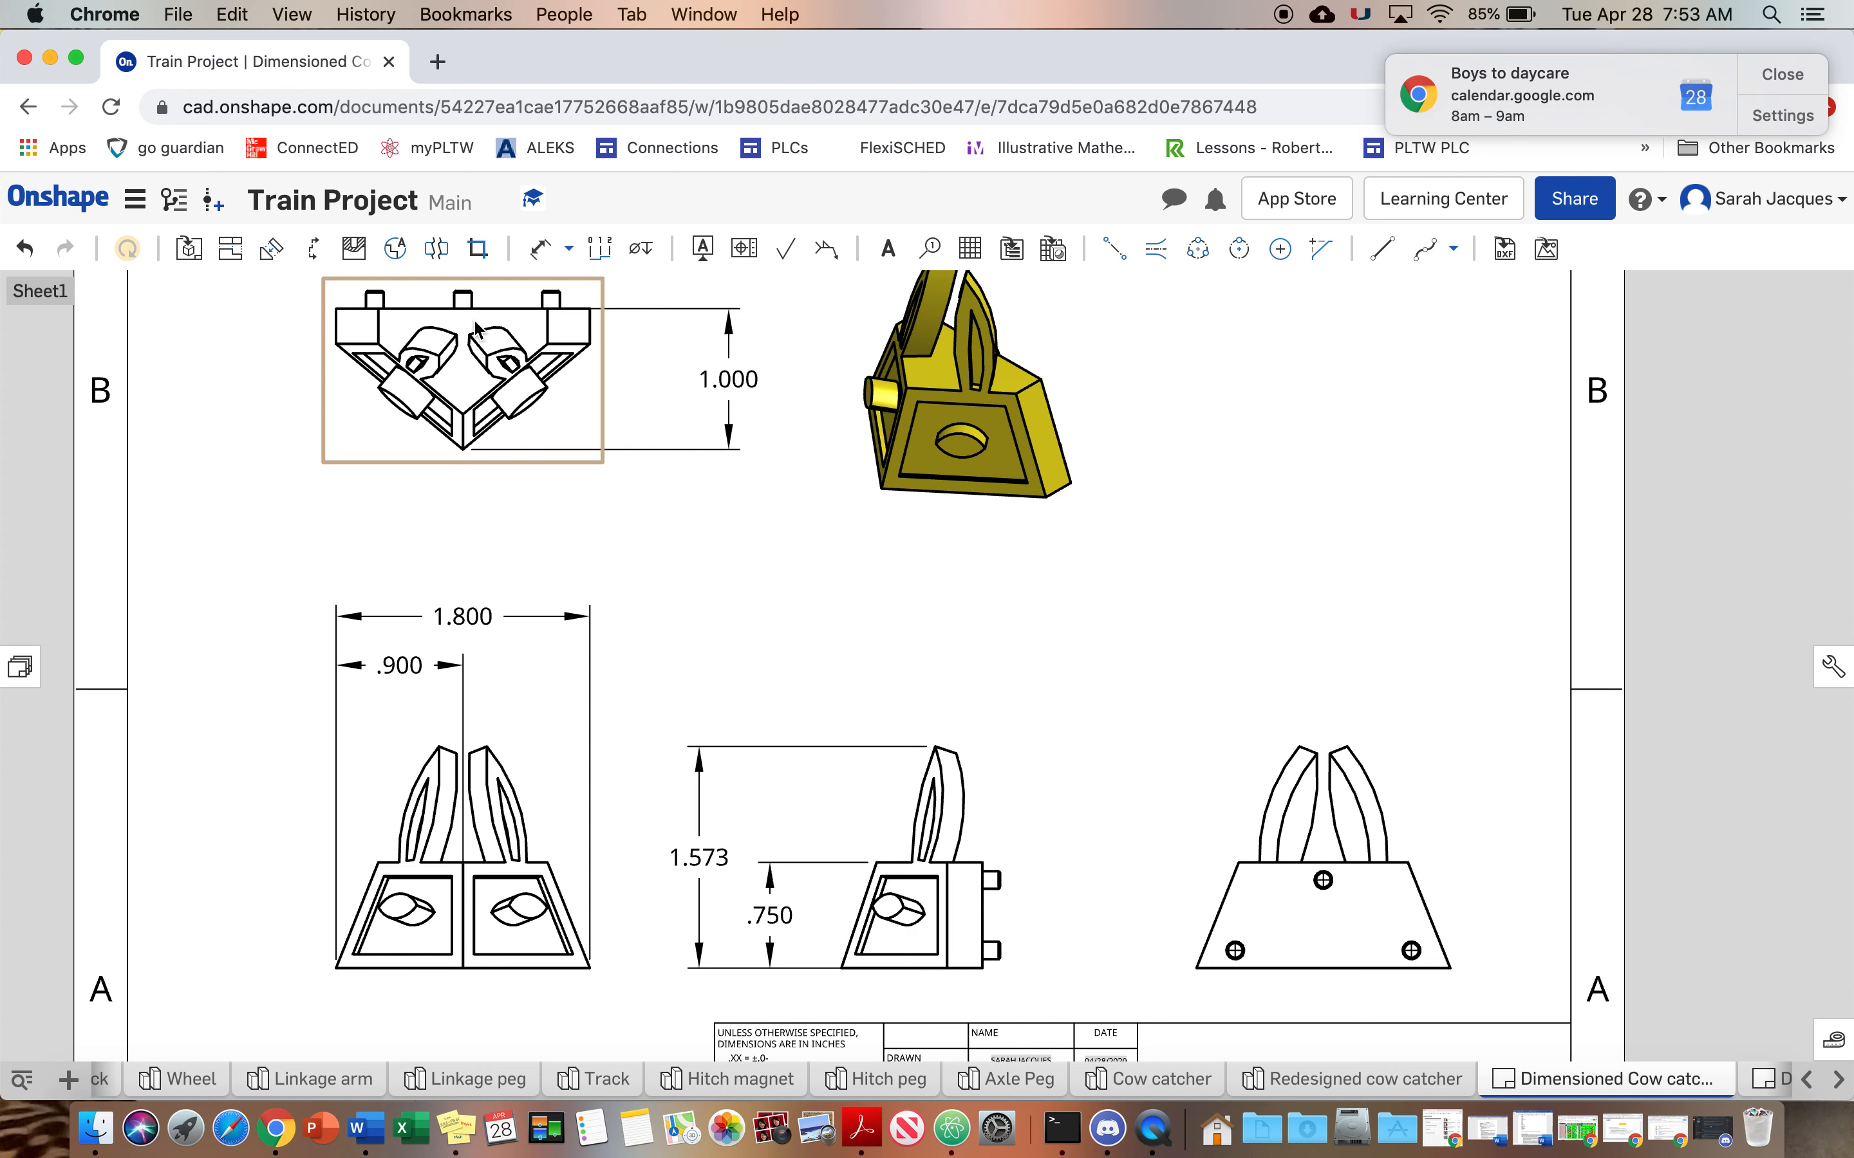
Dimension the short straight side edge at the back of the top view, placing it inside the overall depth dimension.
{"action": "left_click", "coordinate": [539, 248]}
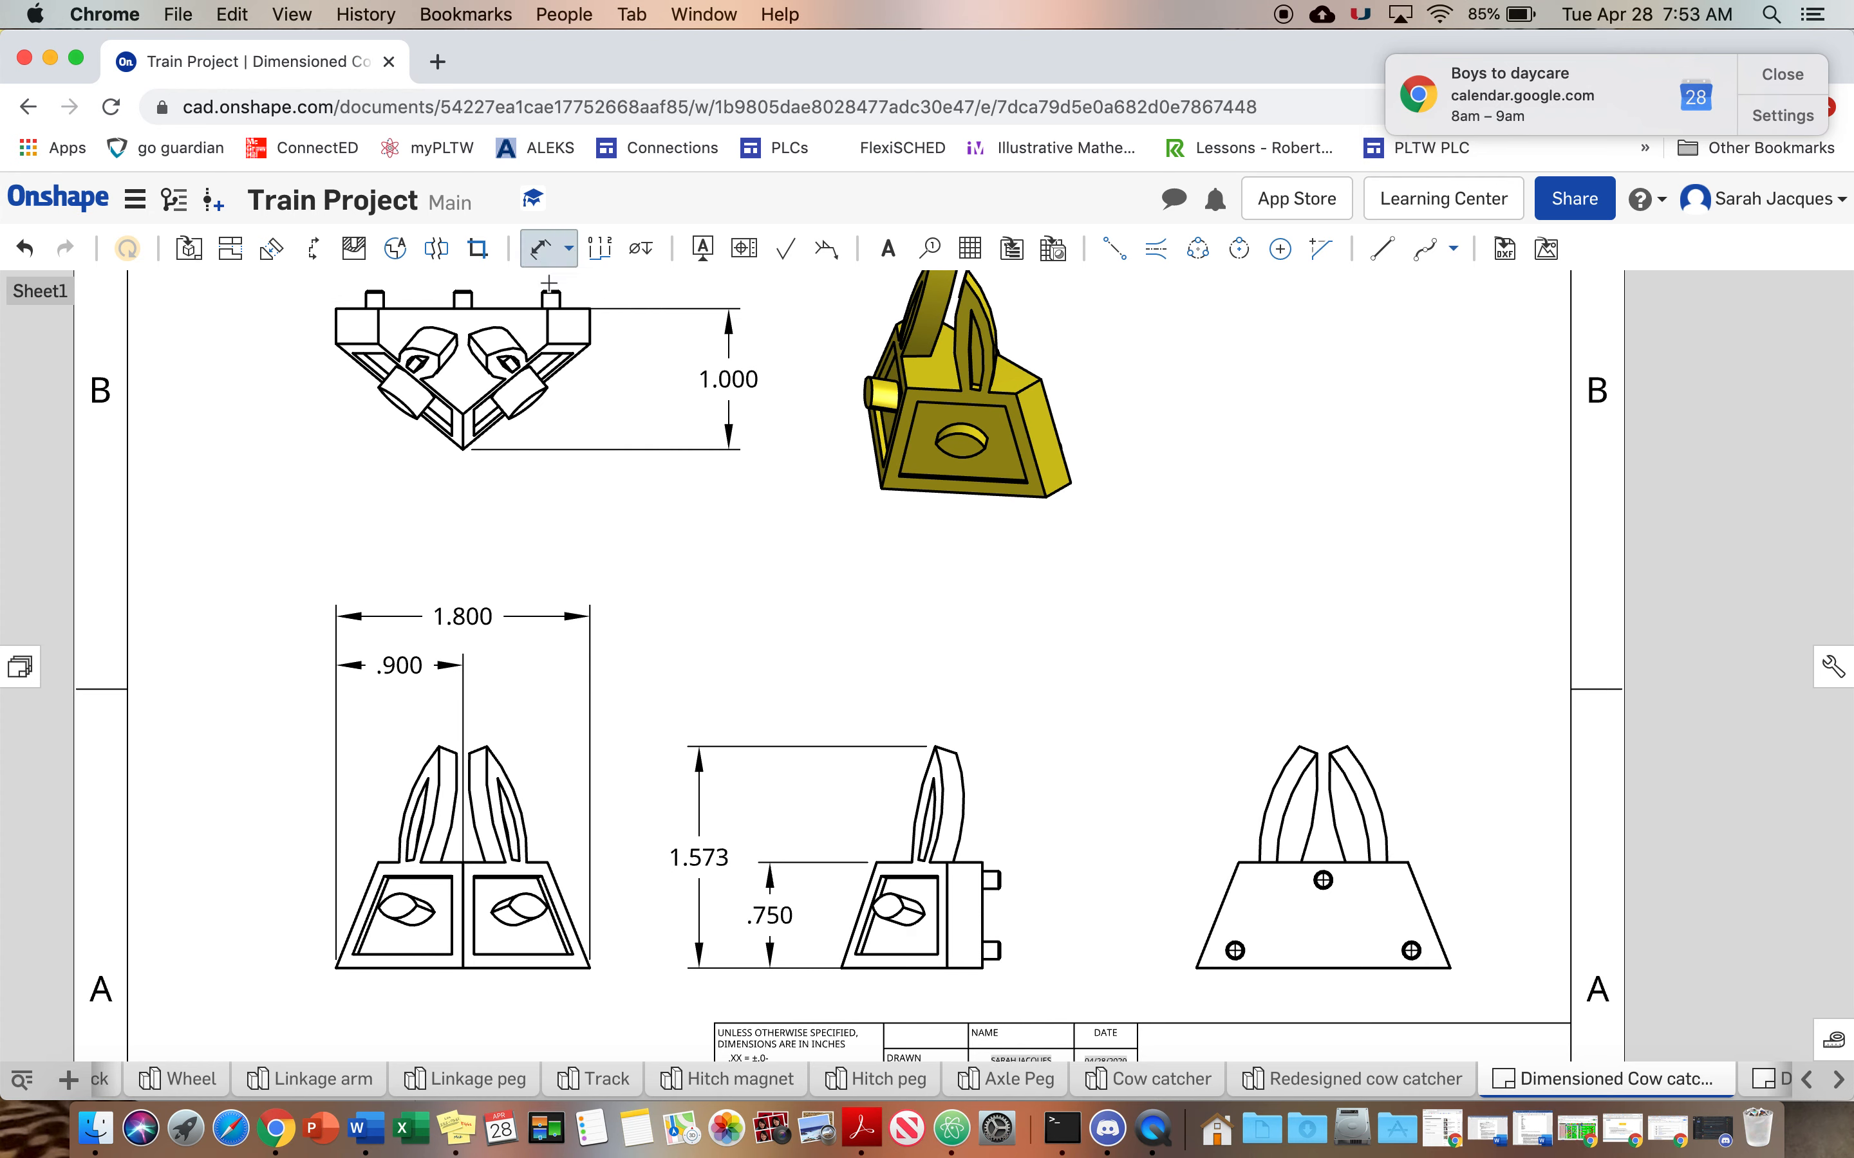
{"action": "left_click", "coordinate": [605, 325]}
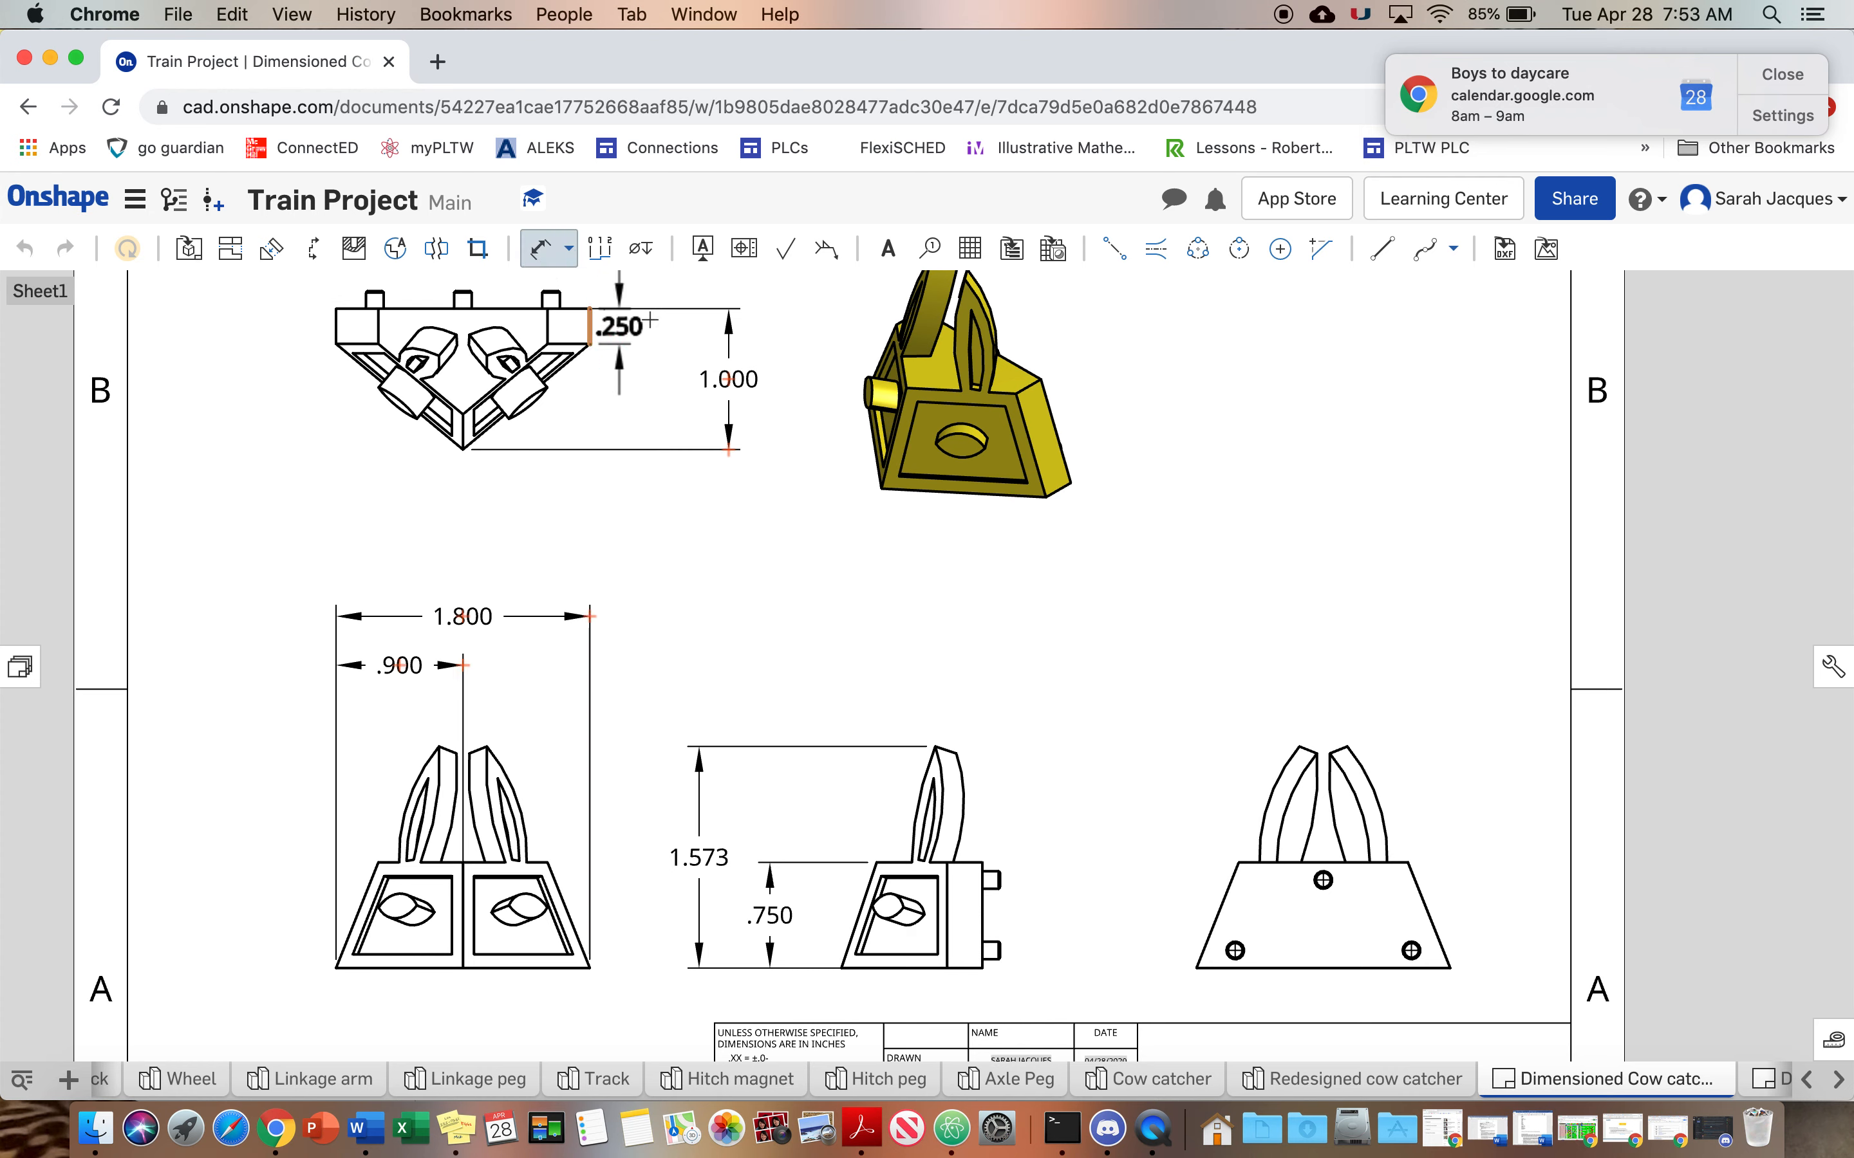
{"action": "left_click", "coordinate": [670, 325]}
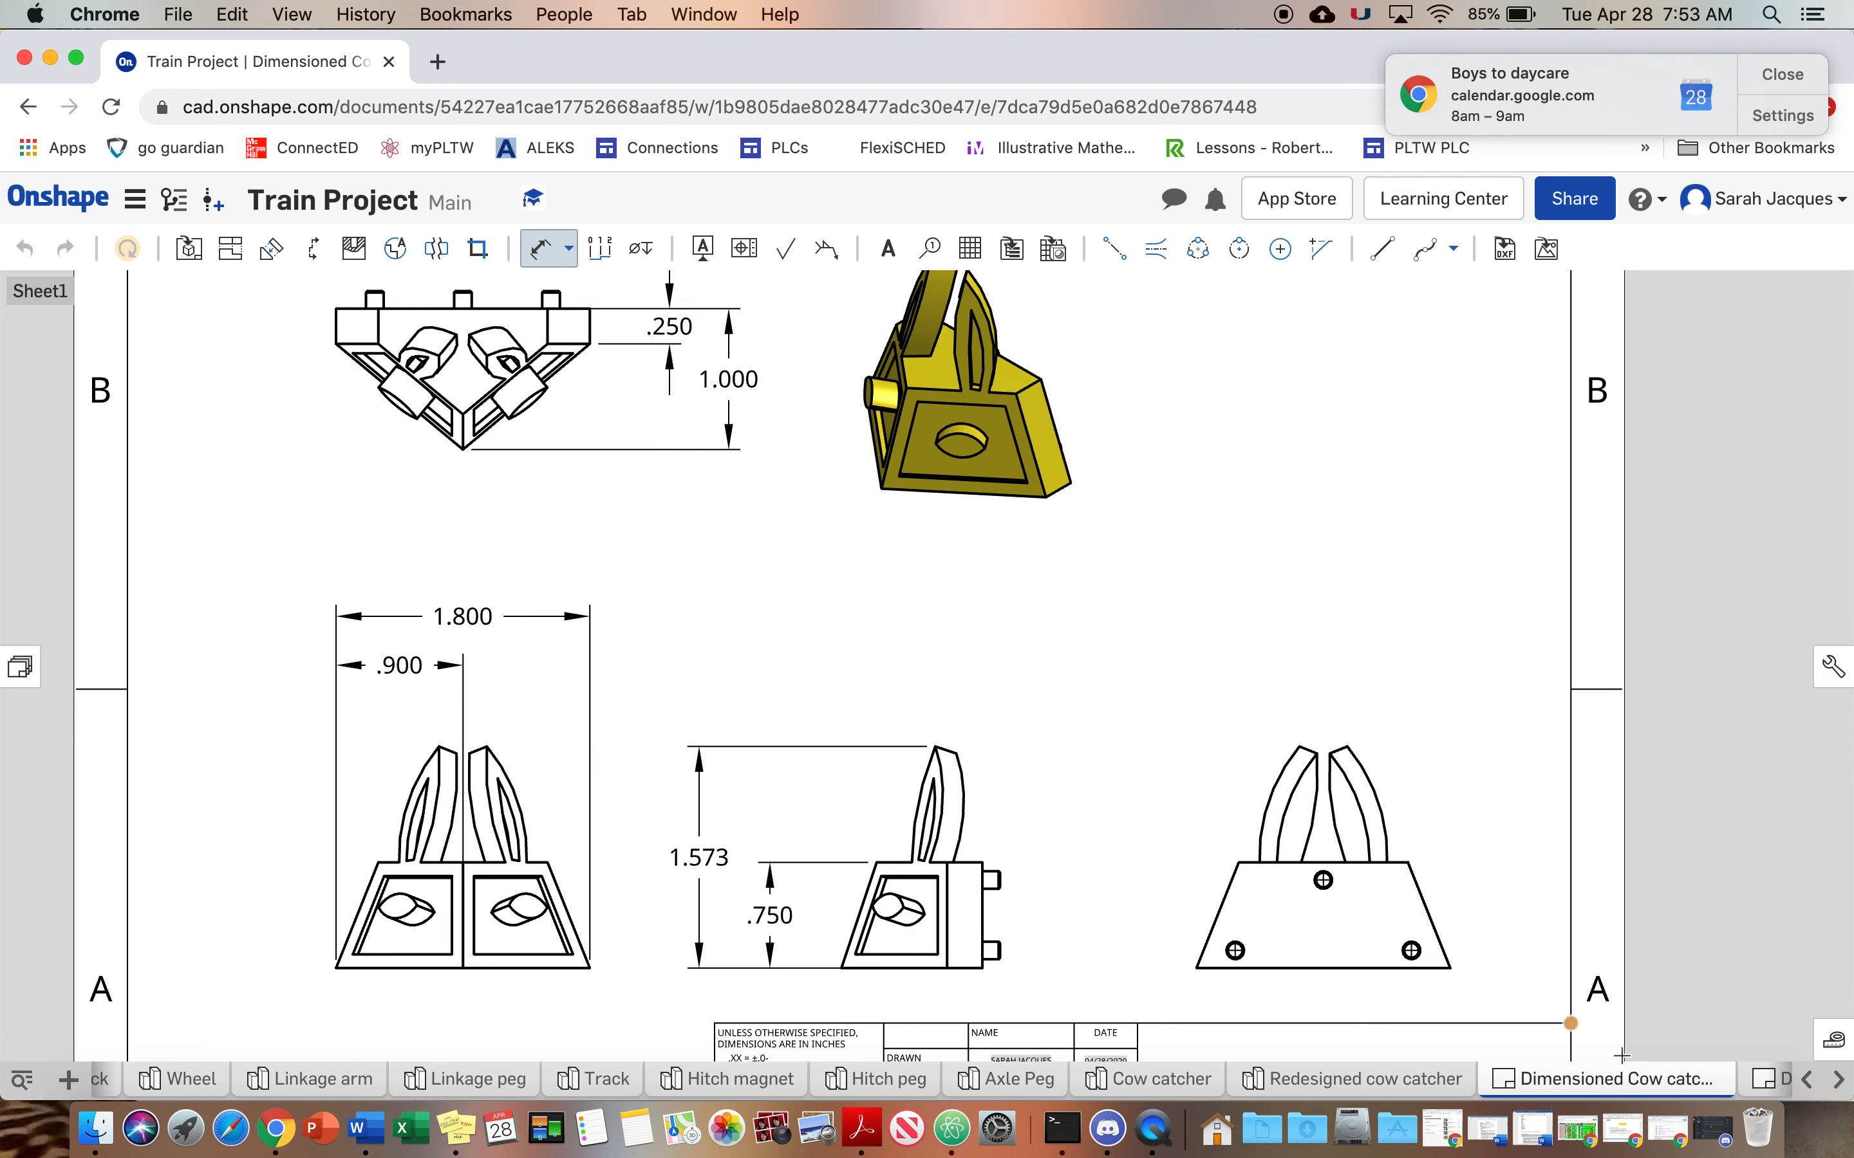
Switch to The Train Project slides to check the Cow Catcher reference dimensions, and return to the Onshape drawing.
{"action": "left_click_drag", "start_coordinate": [1223, 90], "coordinate": [1223, 112]}
{"action": "left_click", "coordinate": [1212, 41]}
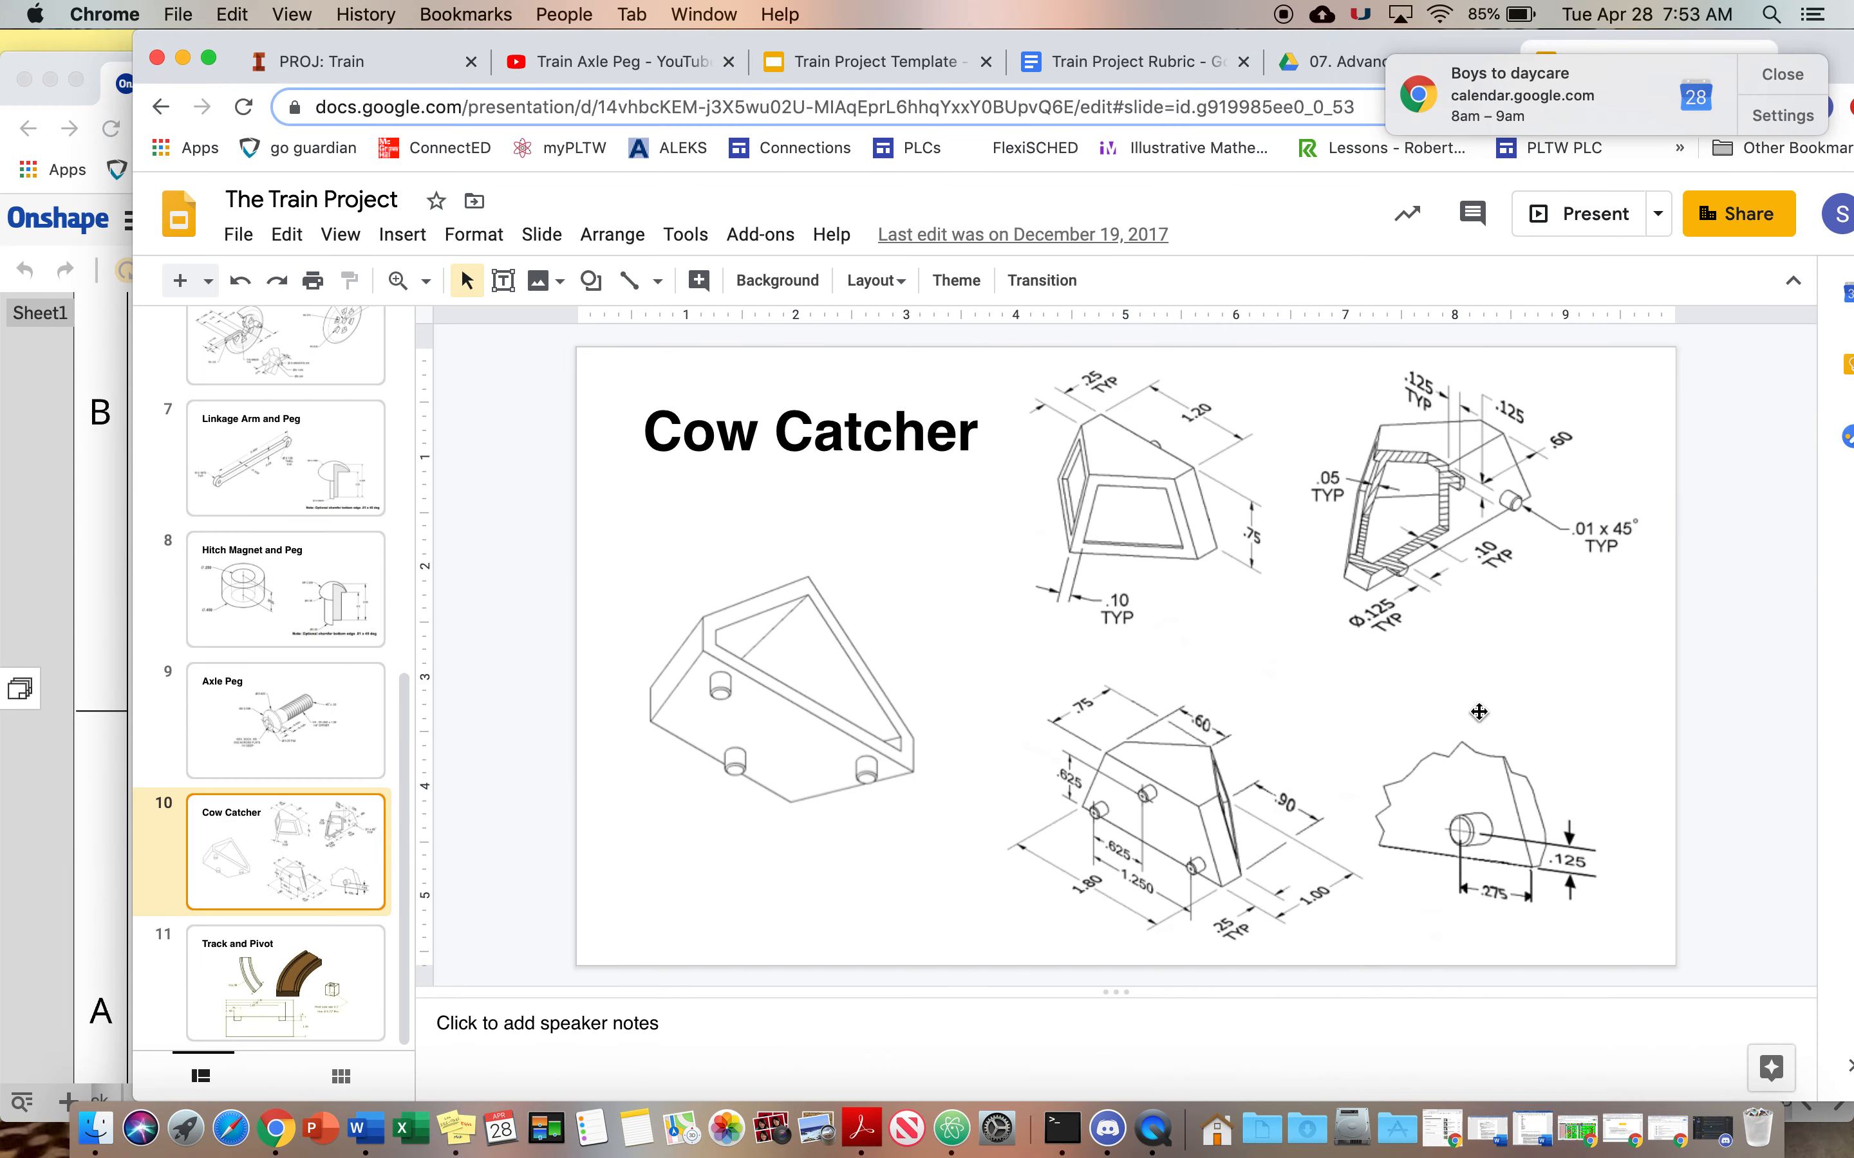
{"action": "left_click", "coordinate": [116, 88]}
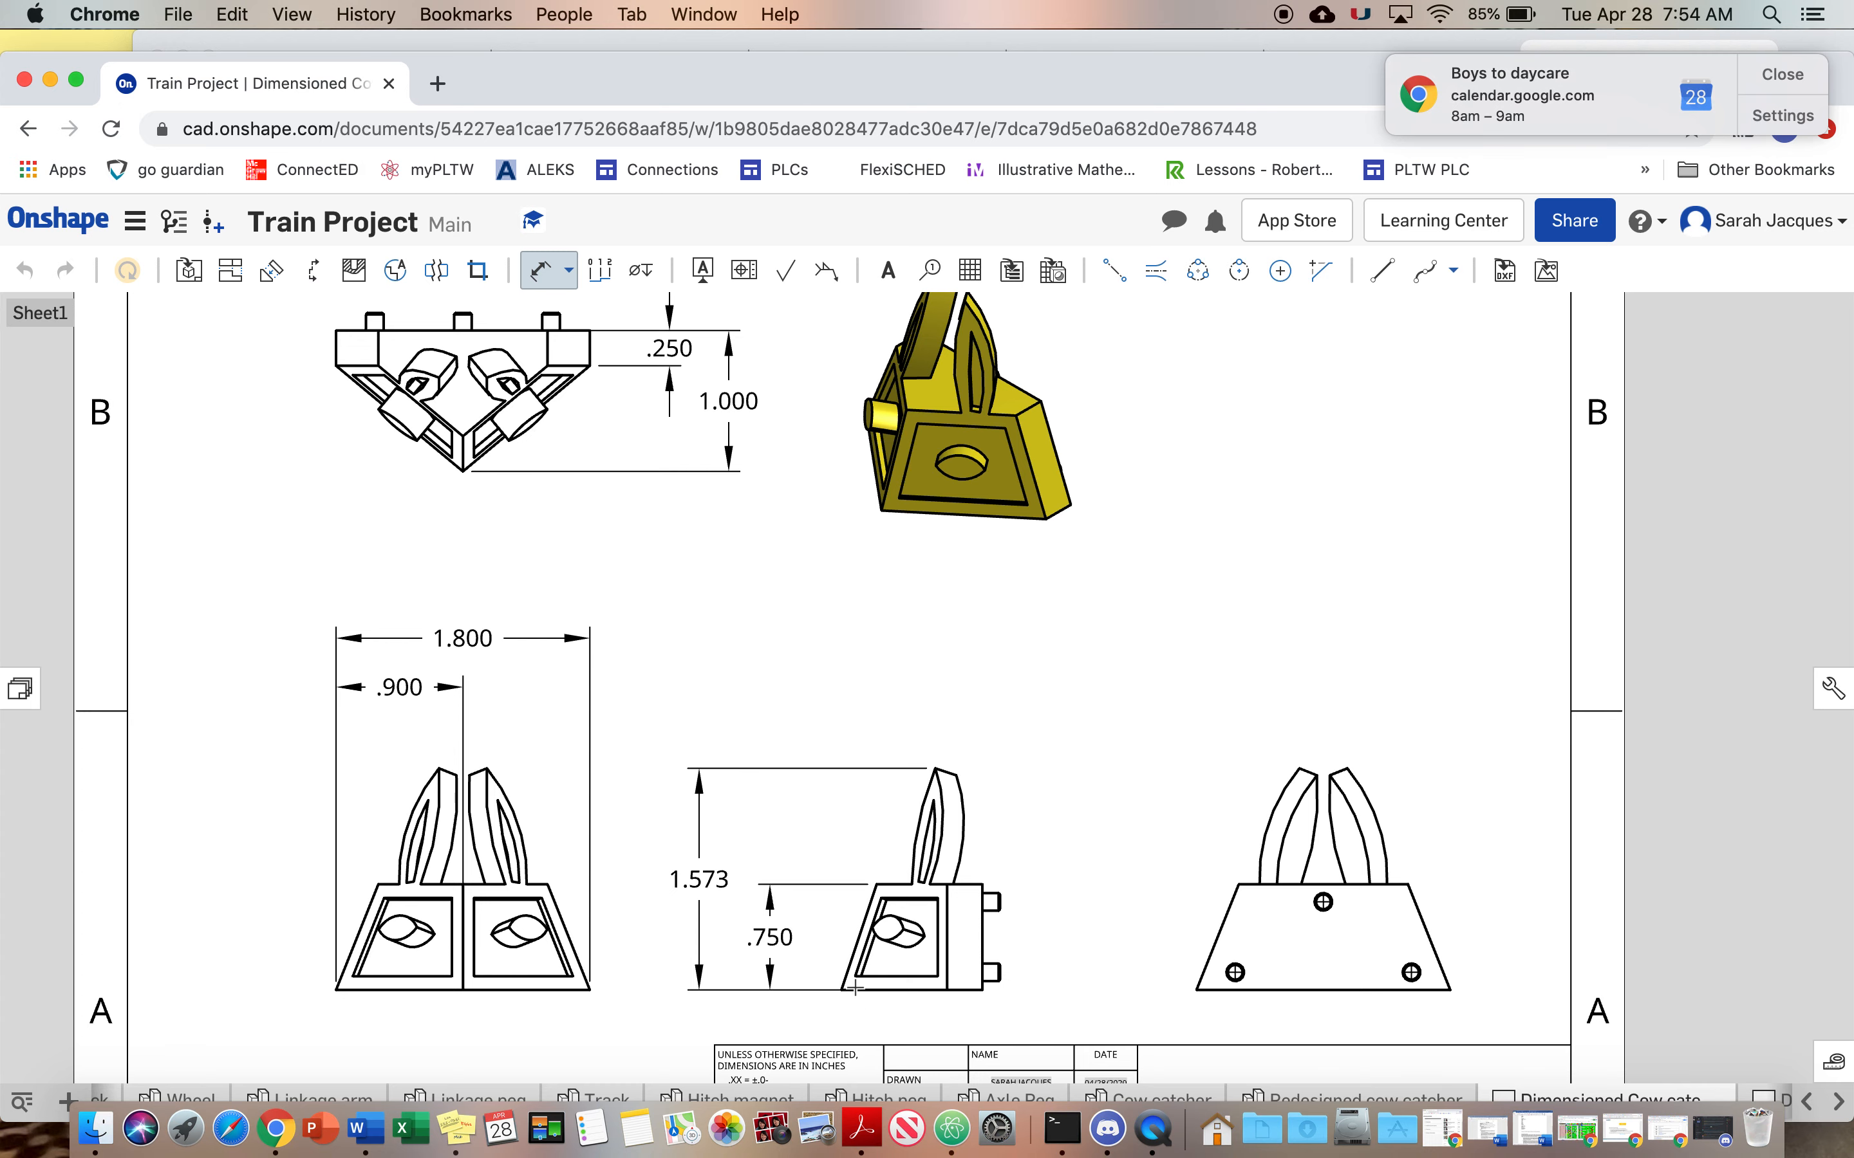
Add a chamfer dimension to the end chamfer of the side view's upper peg, placing the callout between the side and back views.
{"action": "scroll", "coordinate": [850, 985], "scroll_direction": "up", "scroll_amount": 3}
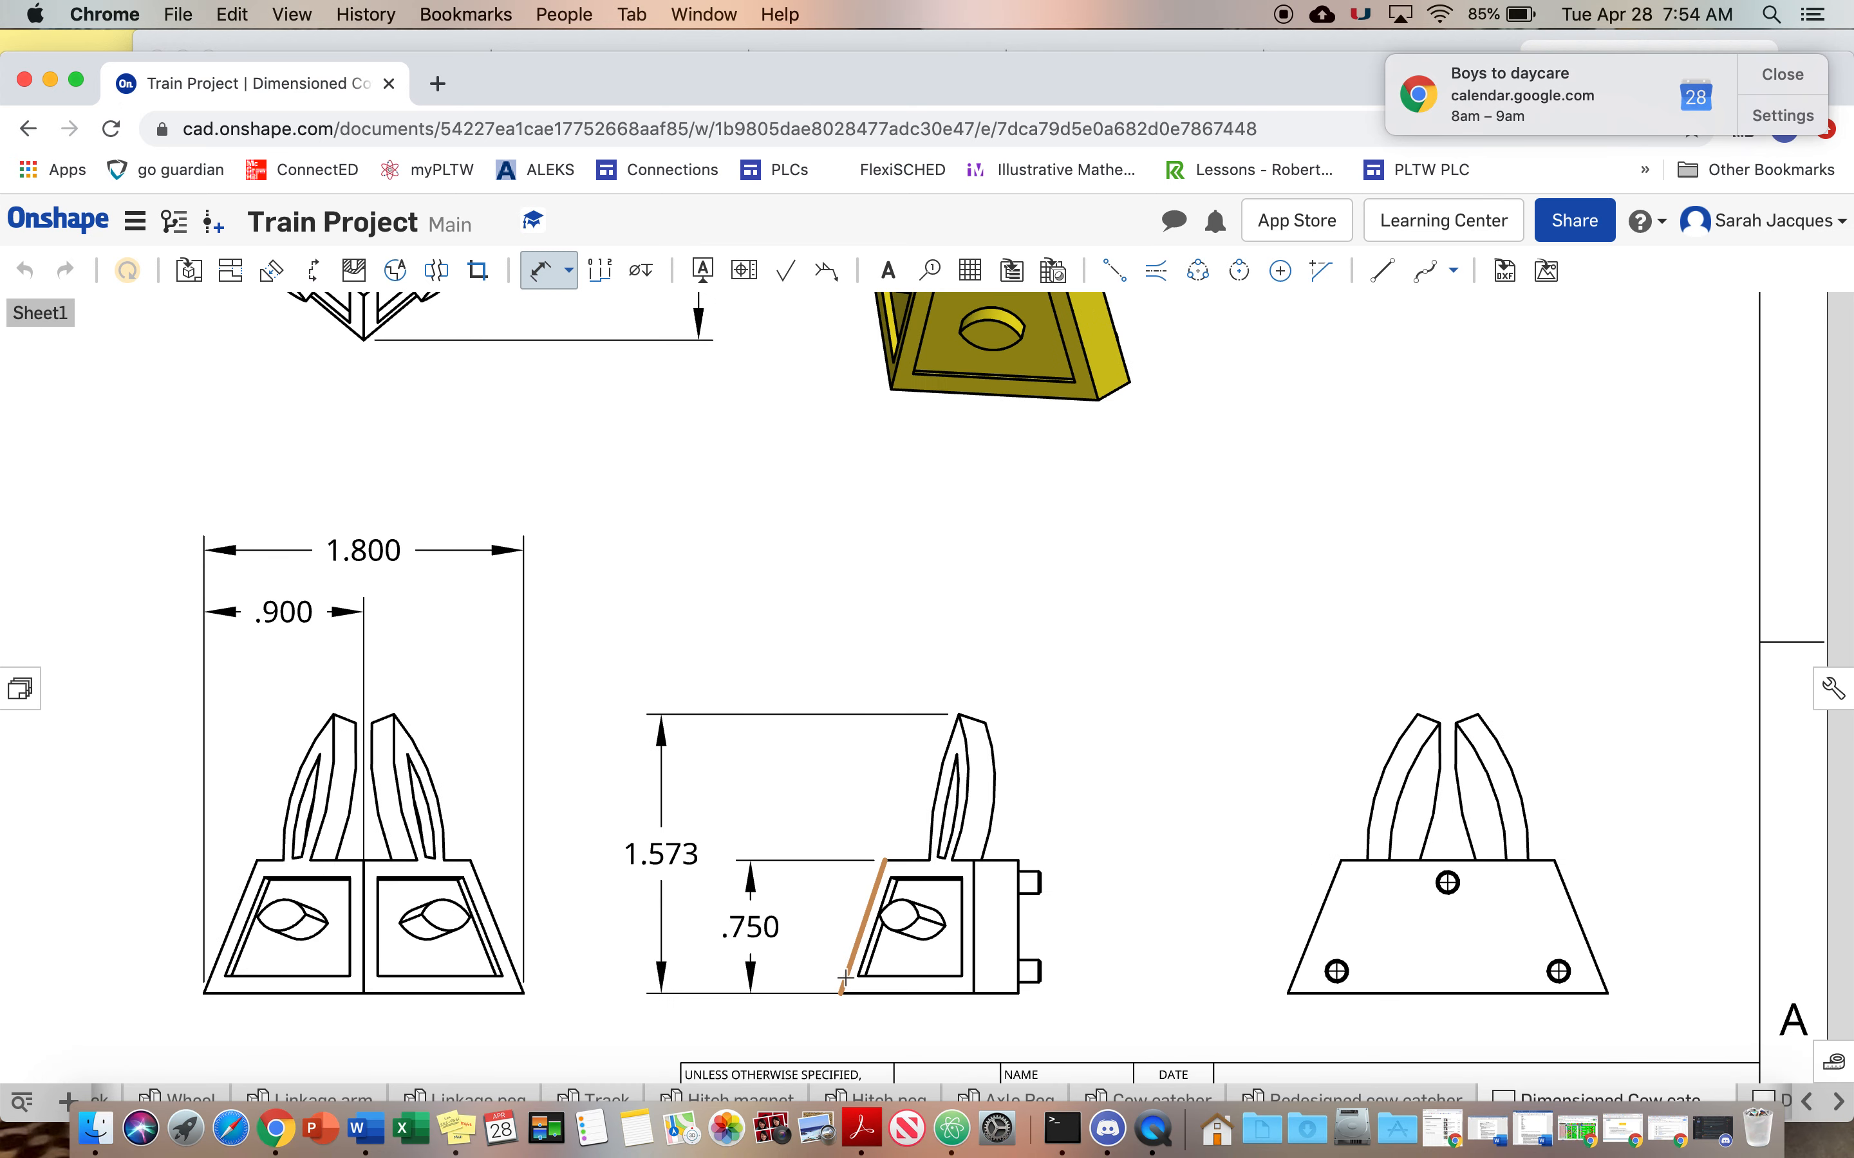
{"action": "scroll", "coordinate": [845, 978], "scroll_direction": "up", "scroll_amount": 2}
{"action": "left_click", "coordinate": [1281, 271]}
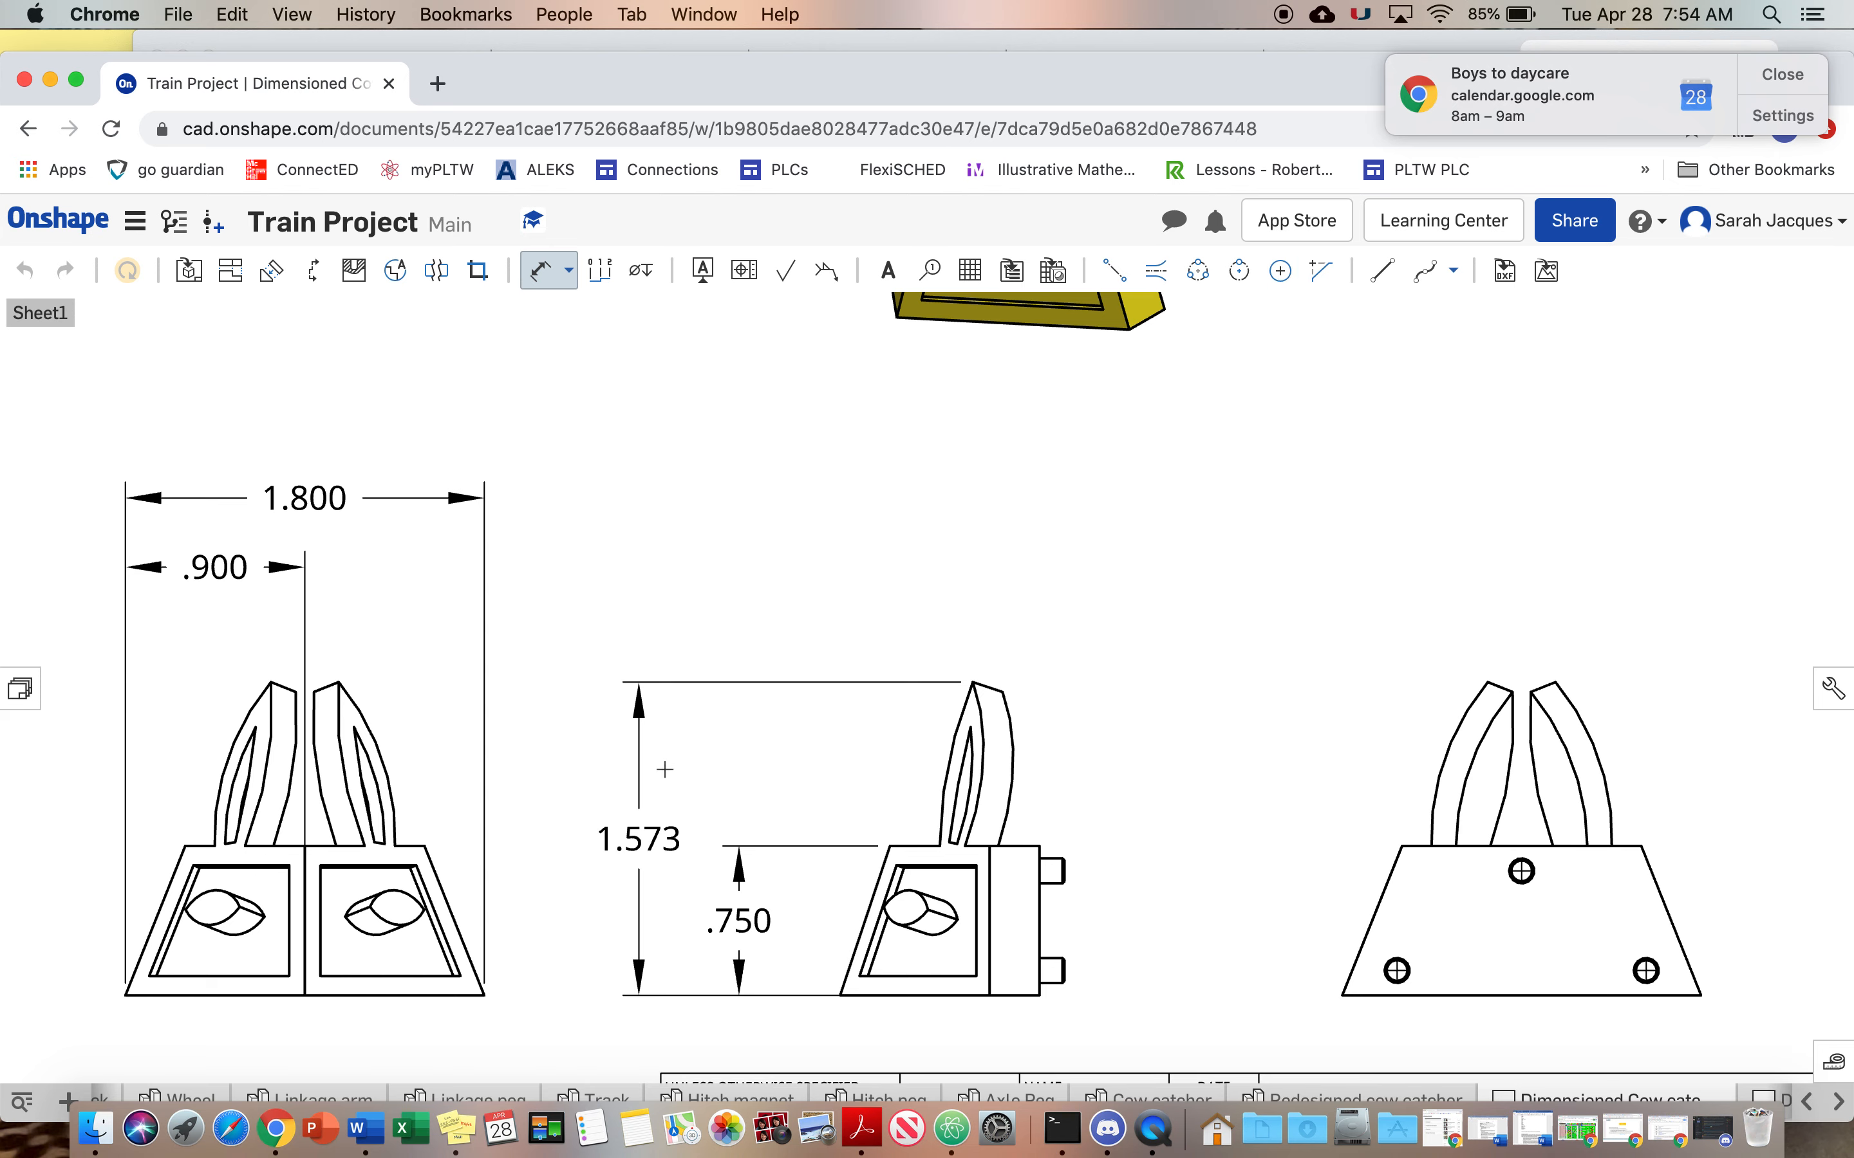
{"action": "left_click", "coordinate": [571, 282]}
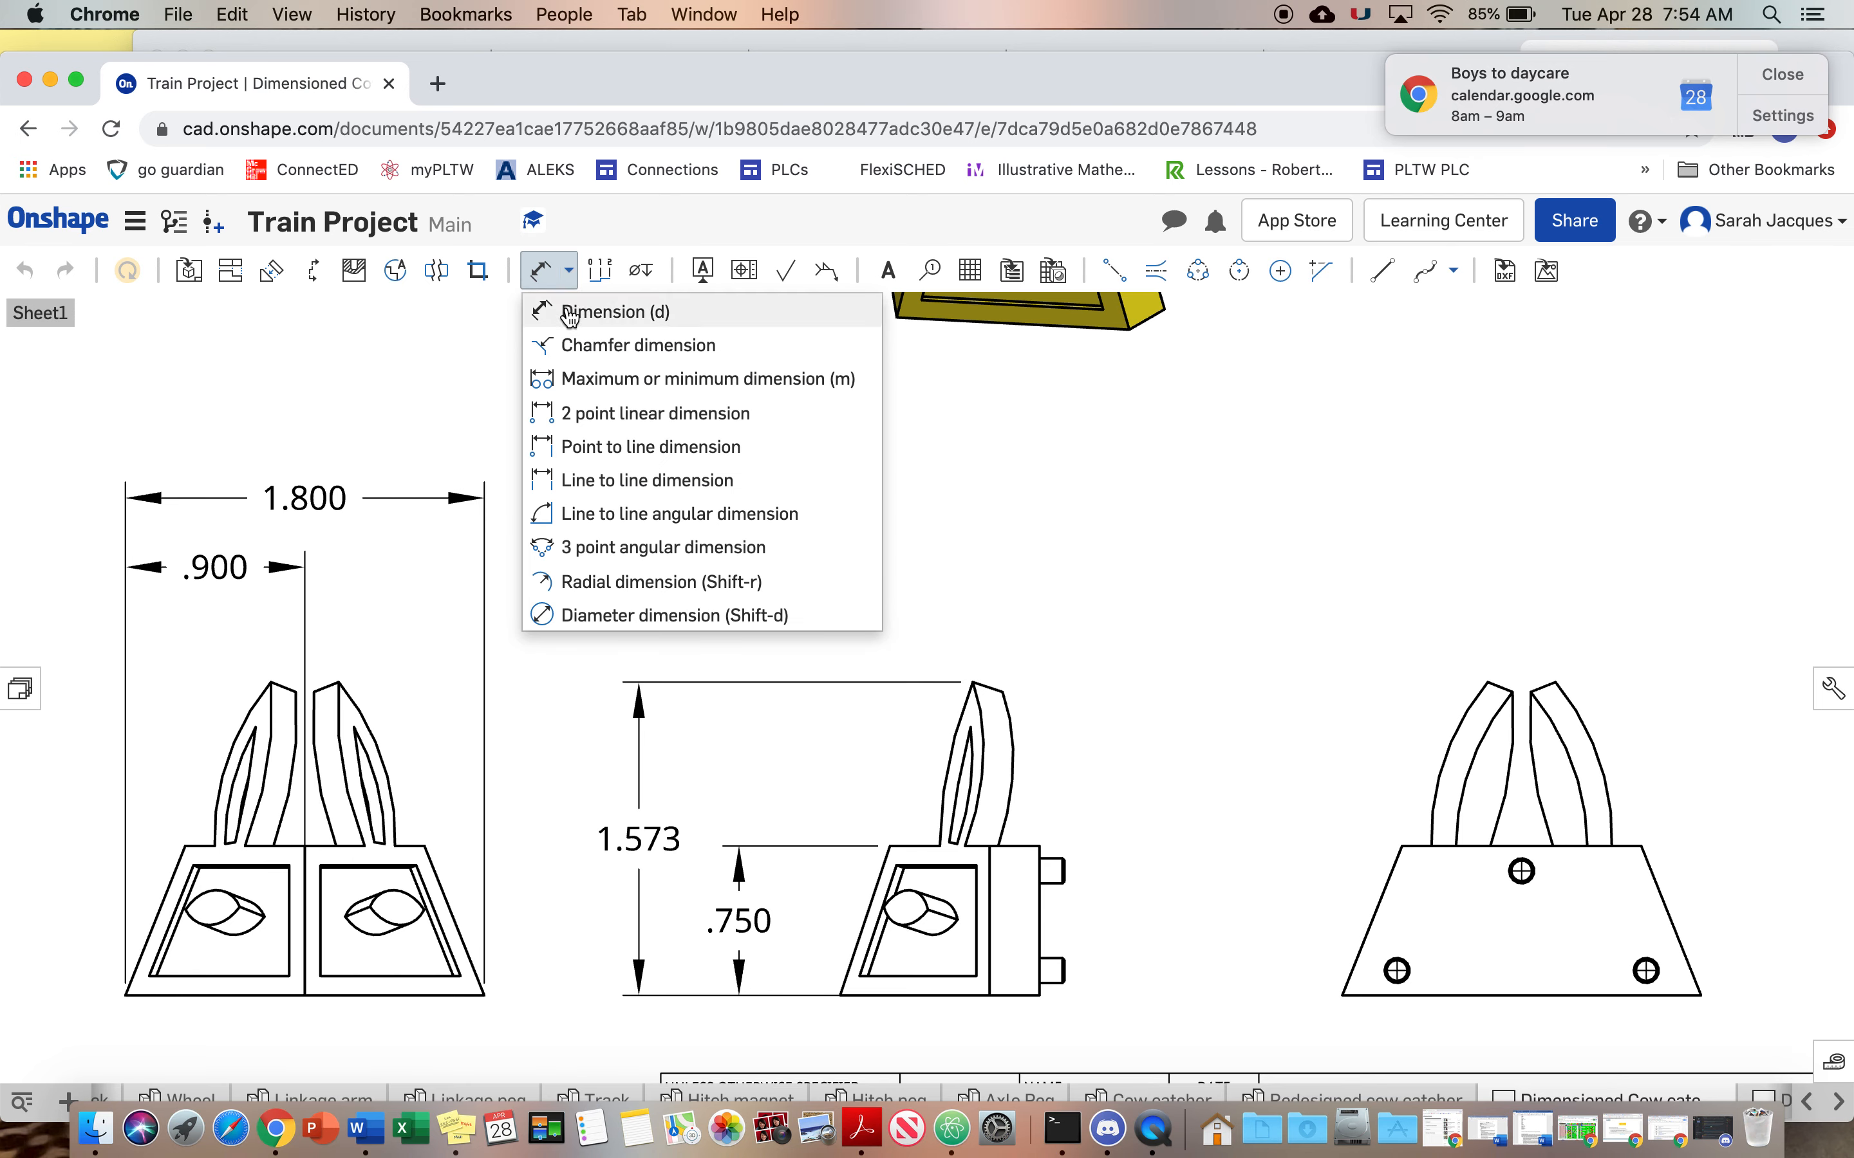
{"action": "left_click", "coordinate": [571, 349]}
{"action": "left_click", "coordinate": [571, 274]}
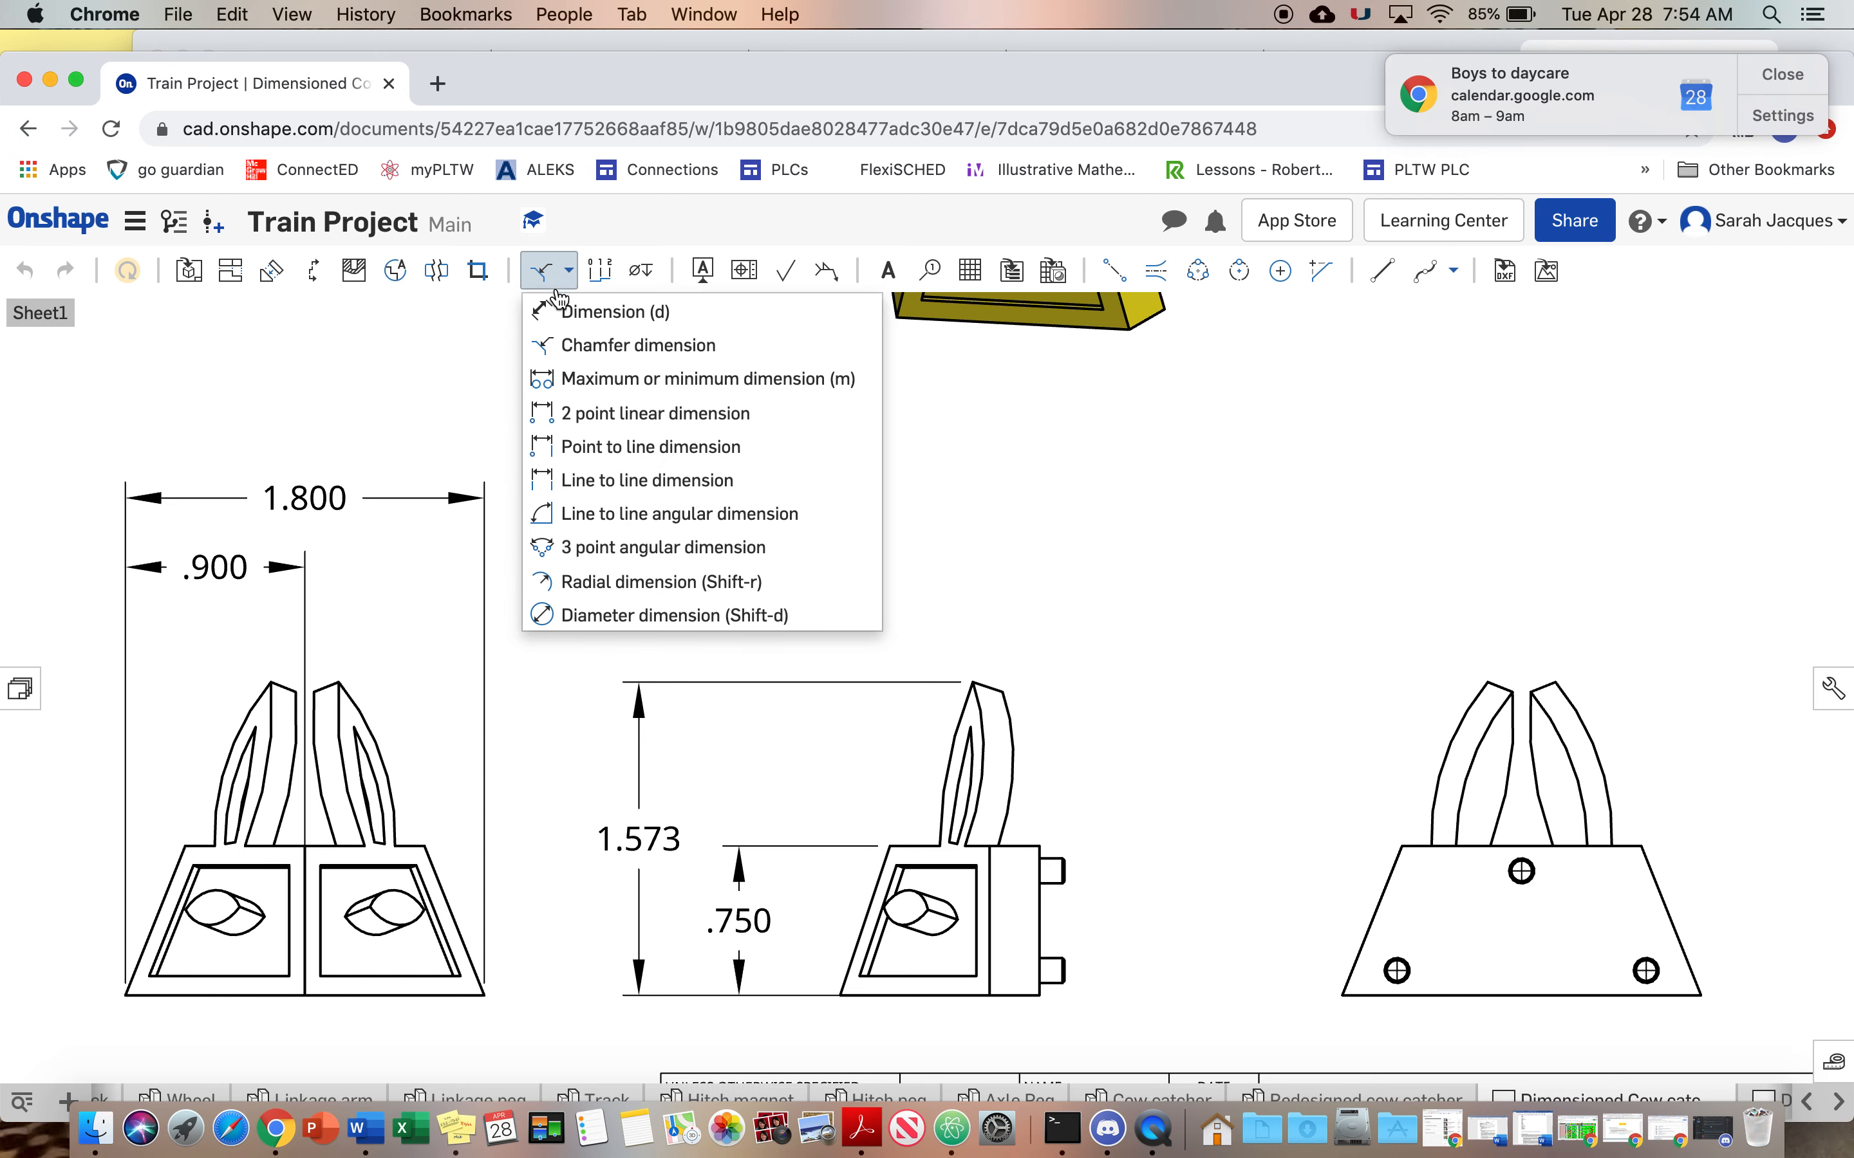
{"action": "left_click", "coordinate": [579, 345]}
{"action": "scroll", "coordinate": [1059, 763], "scroll_direction": "up", "scroll_amount": 3}
{"action": "scroll", "coordinate": [1080, 820], "scroll_direction": "down", "scroll_amount": 2}
{"action": "scroll", "coordinate": [1096, 869], "scroll_direction": "up", "scroll_amount": 8}
{"action": "scroll", "coordinate": [1091, 914], "scroll_direction": "up", "scroll_amount": 6}
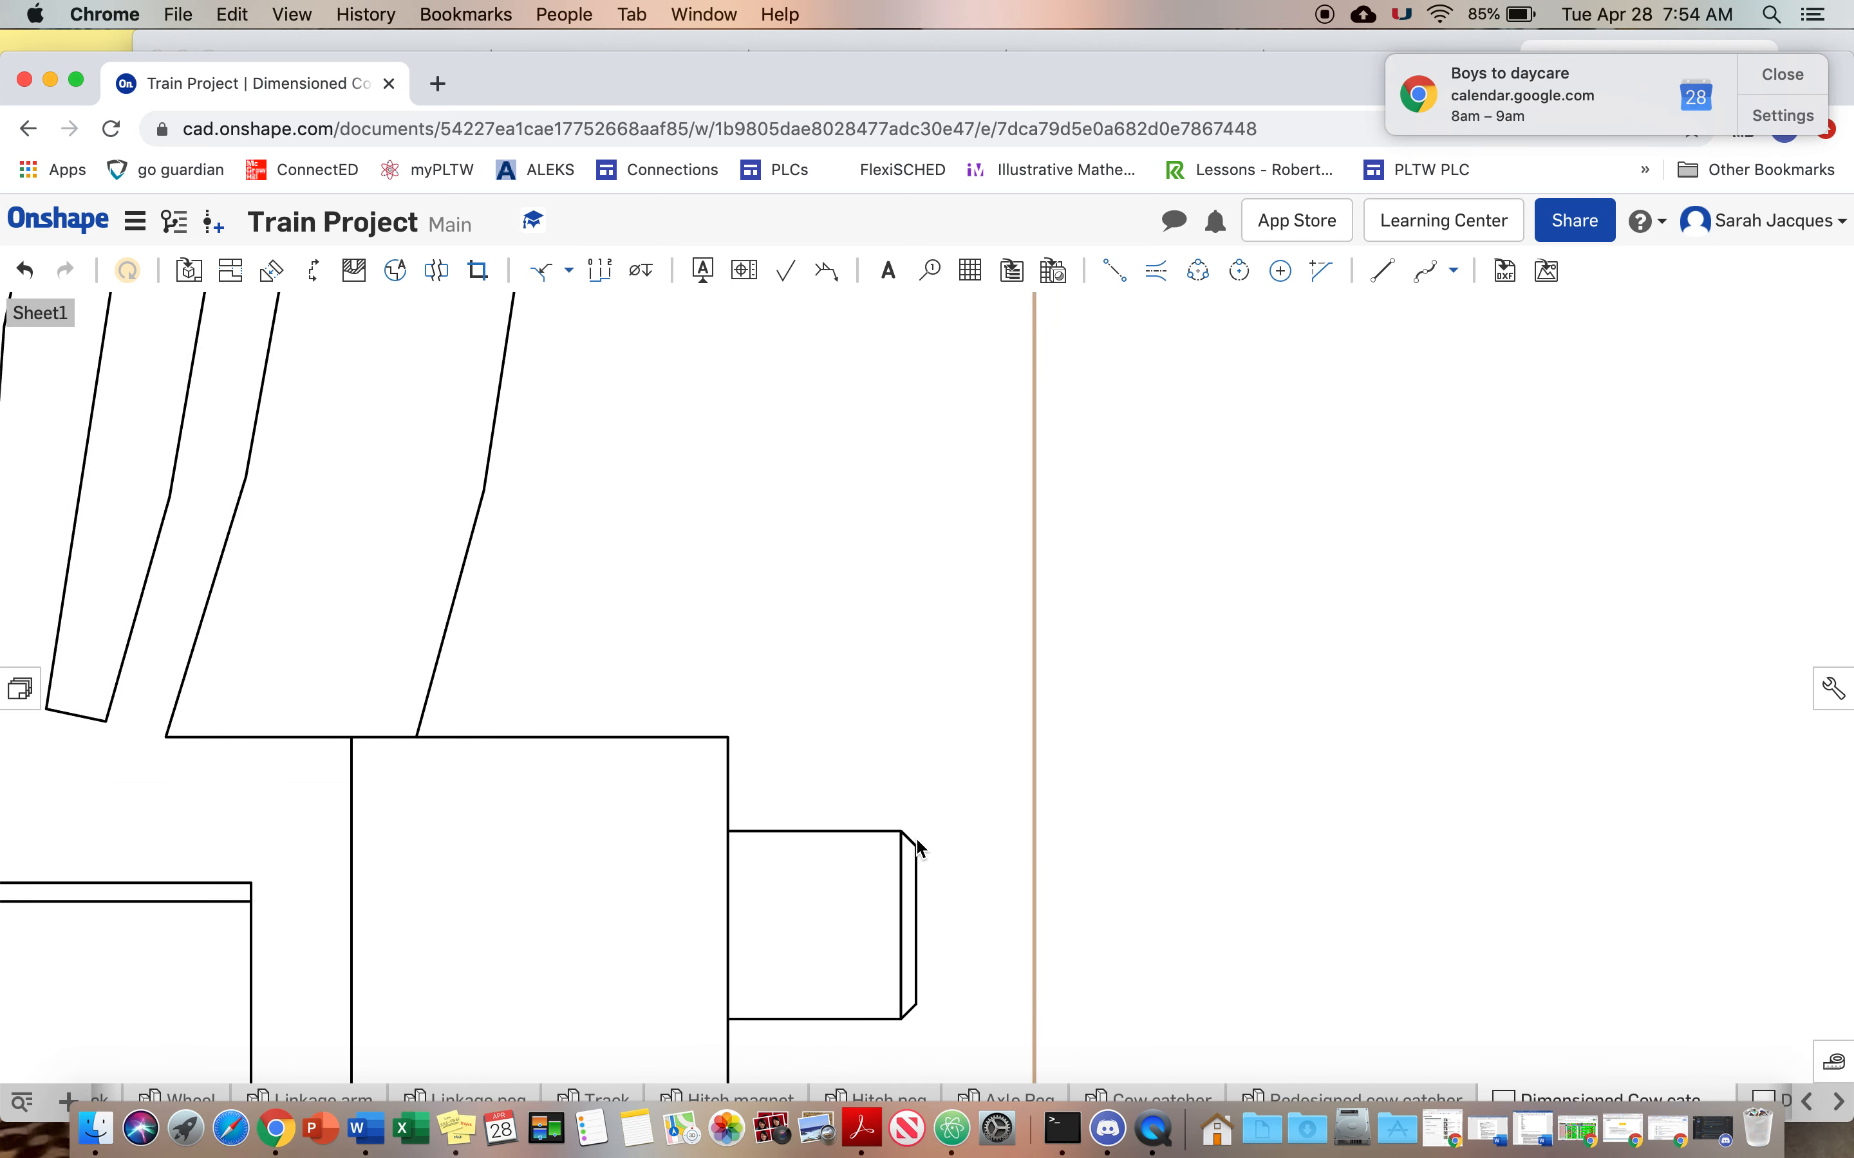
{"action": "scroll", "coordinate": [919, 846], "scroll_direction": "up", "scroll_amount": 1}
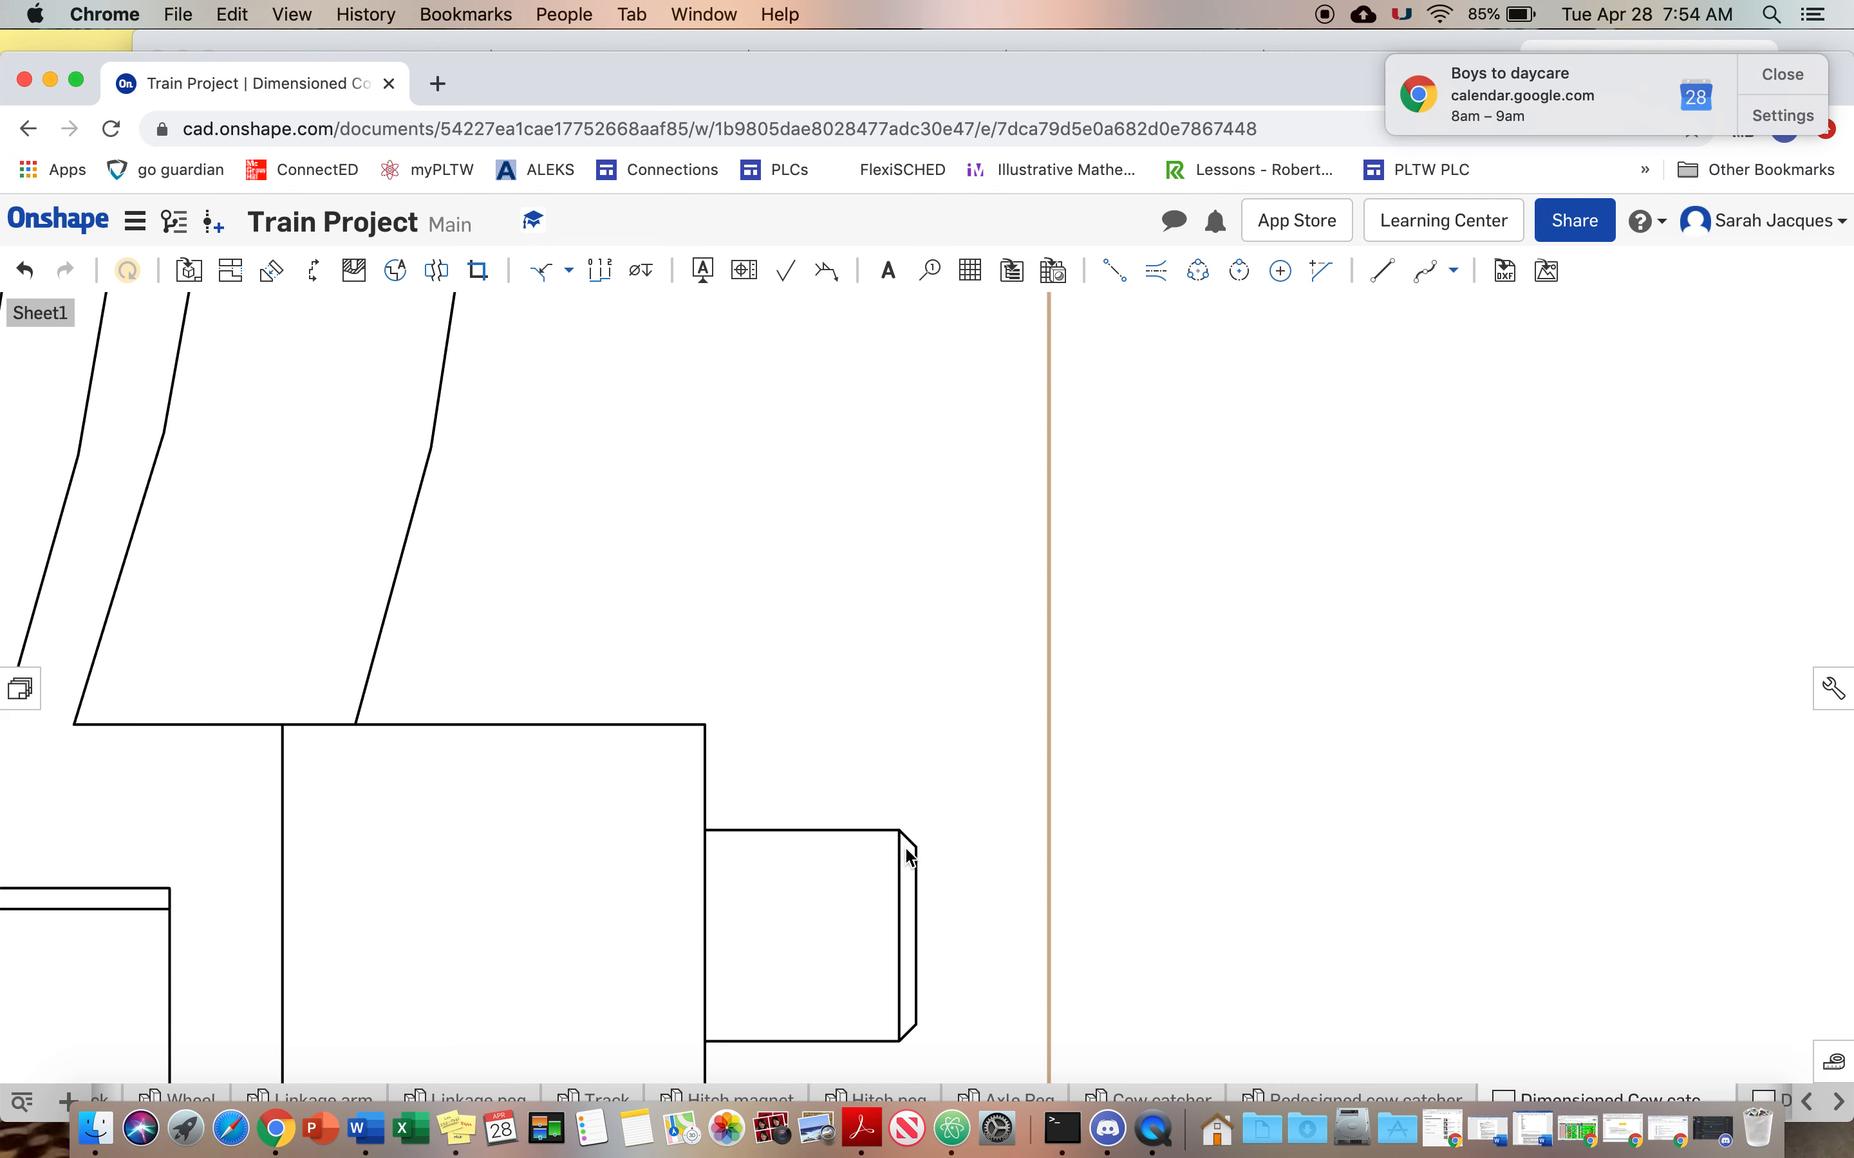
{"action": "left_click", "coordinate": [545, 275]}
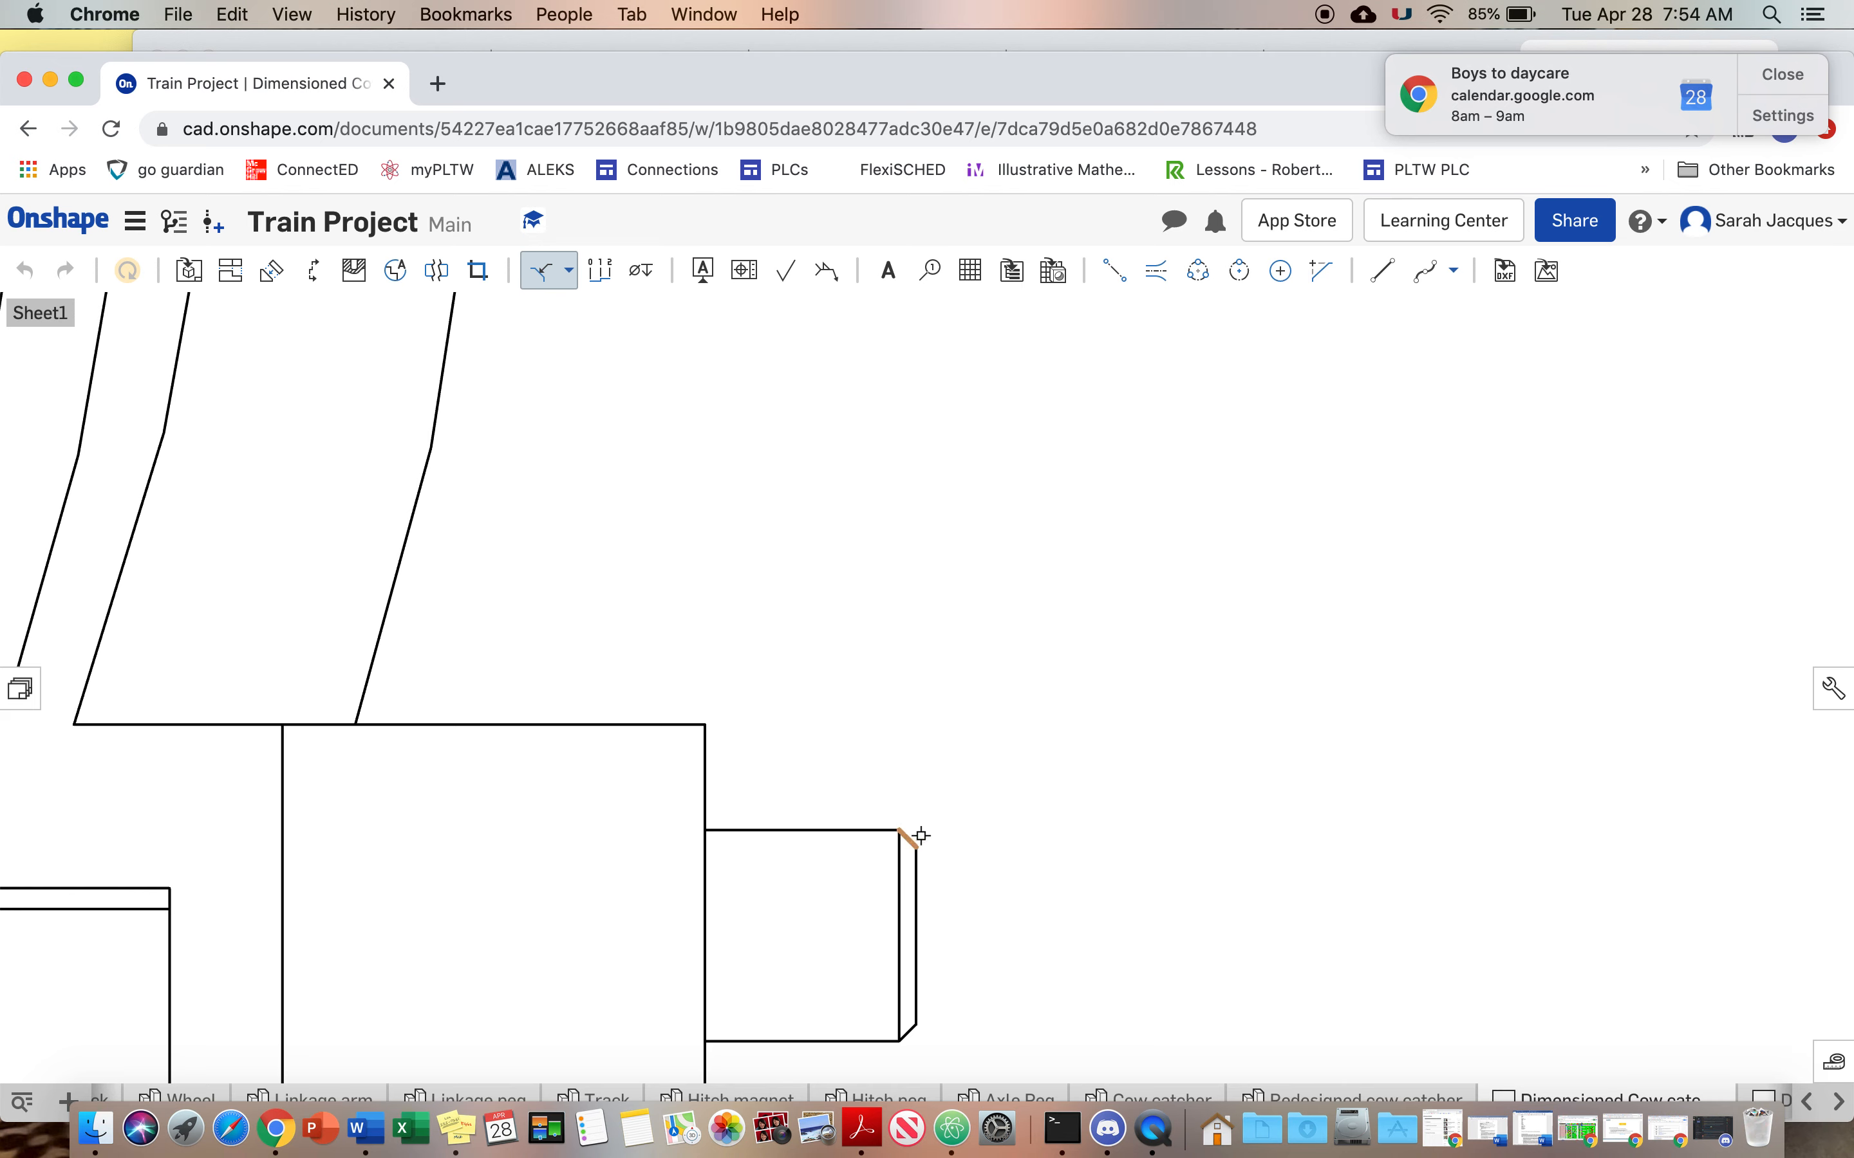
{"action": "left_click", "coordinate": [920, 875]}
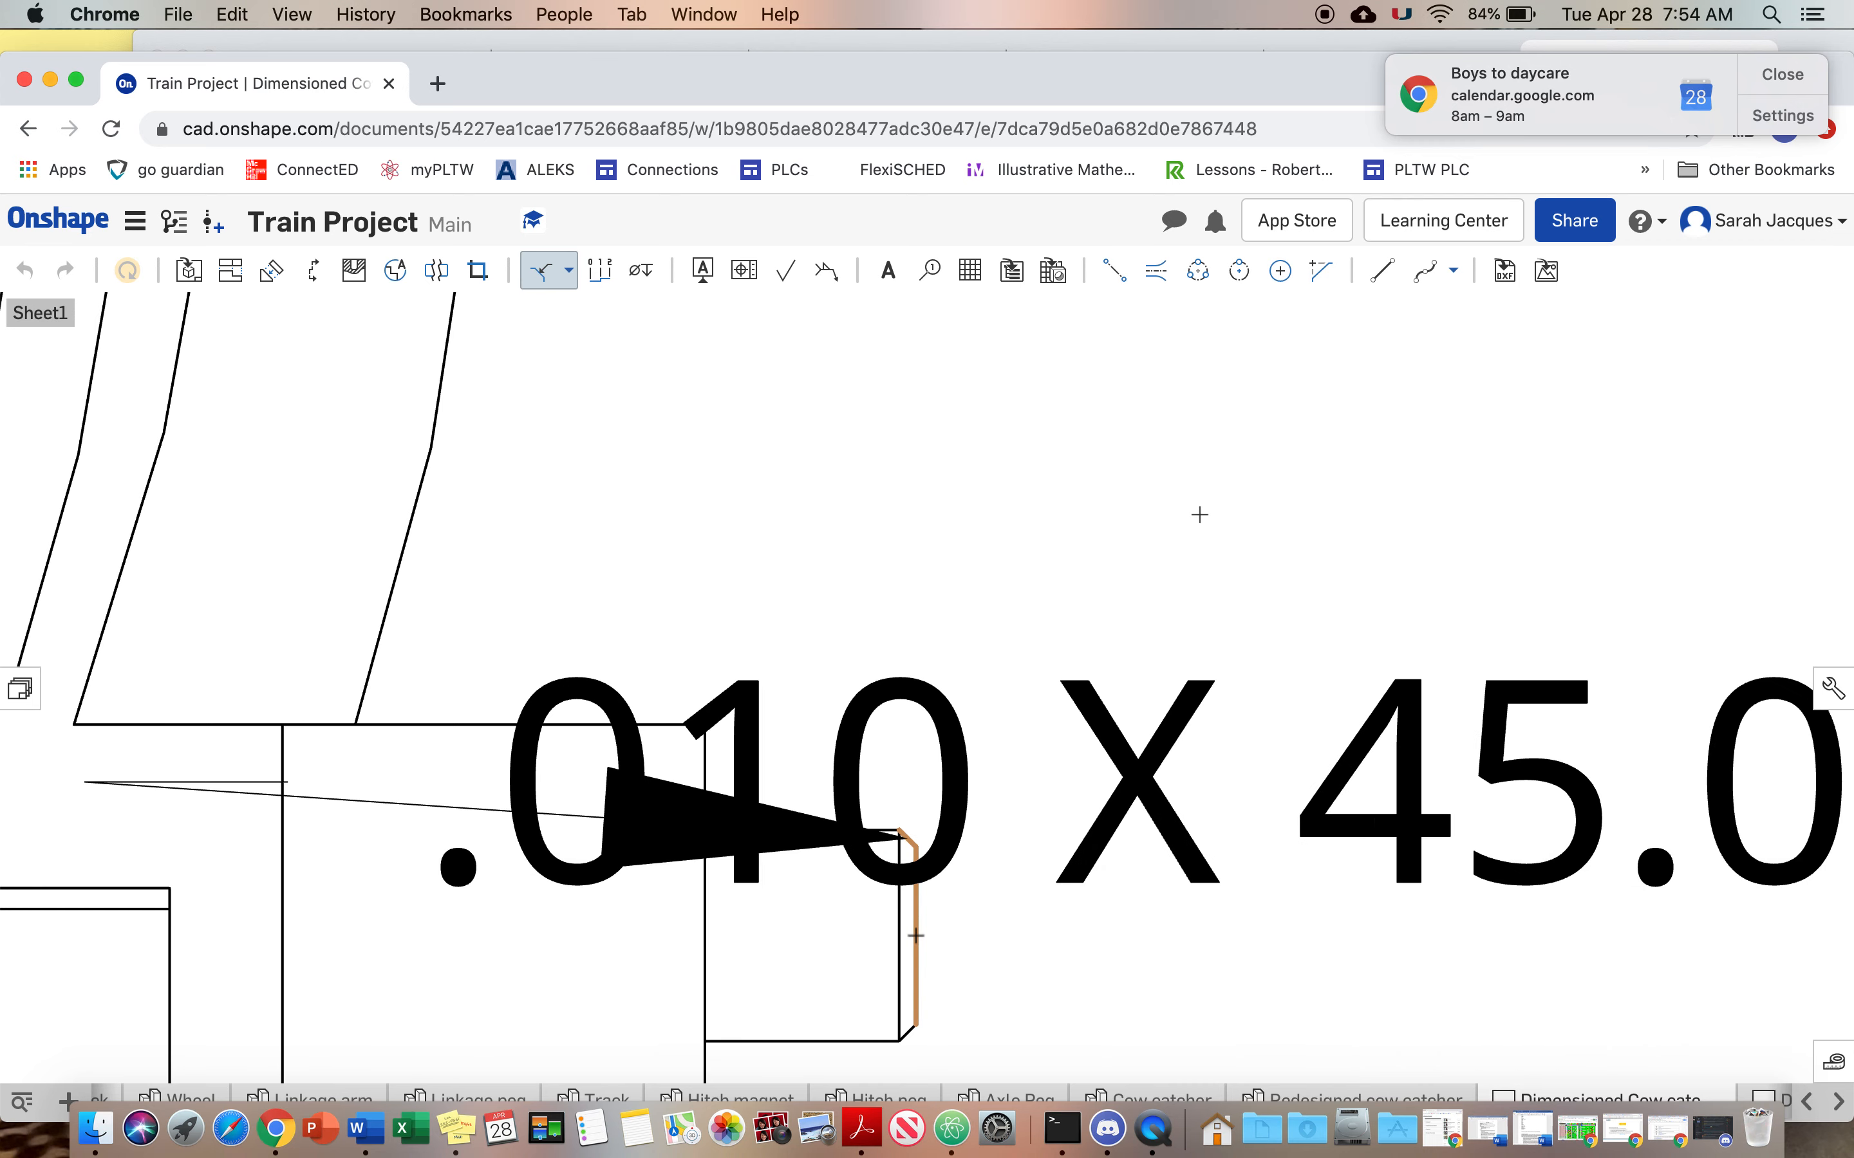
{"action": "scroll", "coordinate": [1334, 462], "scroll_direction": "up", "scroll_amount": 3}
{"action": "scroll", "coordinate": [1331, 498], "scroll_direction": "down", "scroll_amount": 5}
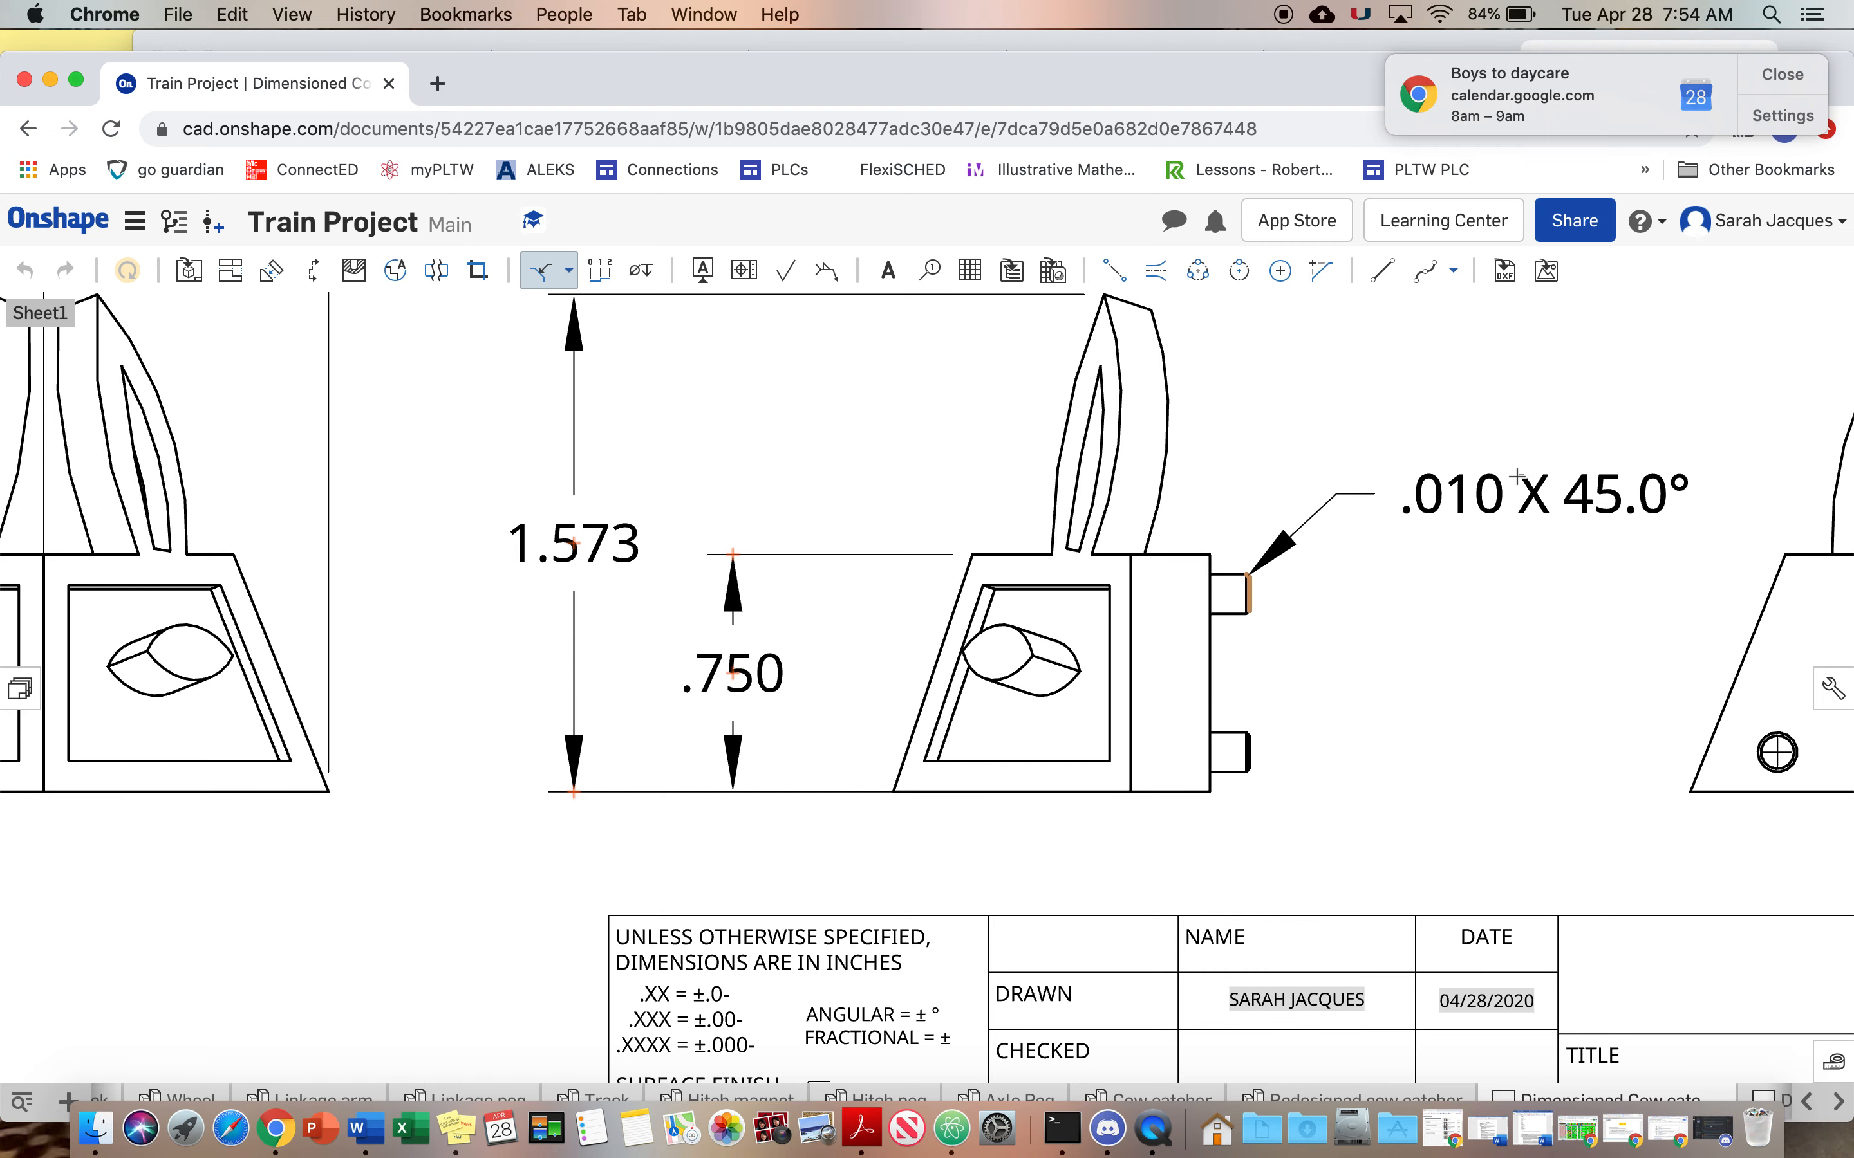
{"action": "scroll", "coordinate": [1464, 498], "scroll_direction": "up", "scroll_amount": 3}
{"action": "scroll", "coordinate": [1466, 499], "scroll_direction": "down", "scroll_amount": 3}
{"action": "middle_click_drag", "start_coordinate": [1467, 498], "coordinate": [1108, 637]}
{"action": "scroll", "coordinate": [1109, 639], "scroll_direction": "up", "scroll_amount": 2}
{"action": "scroll", "coordinate": [1109, 638], "scroll_direction": "down", "scroll_amount": 3}
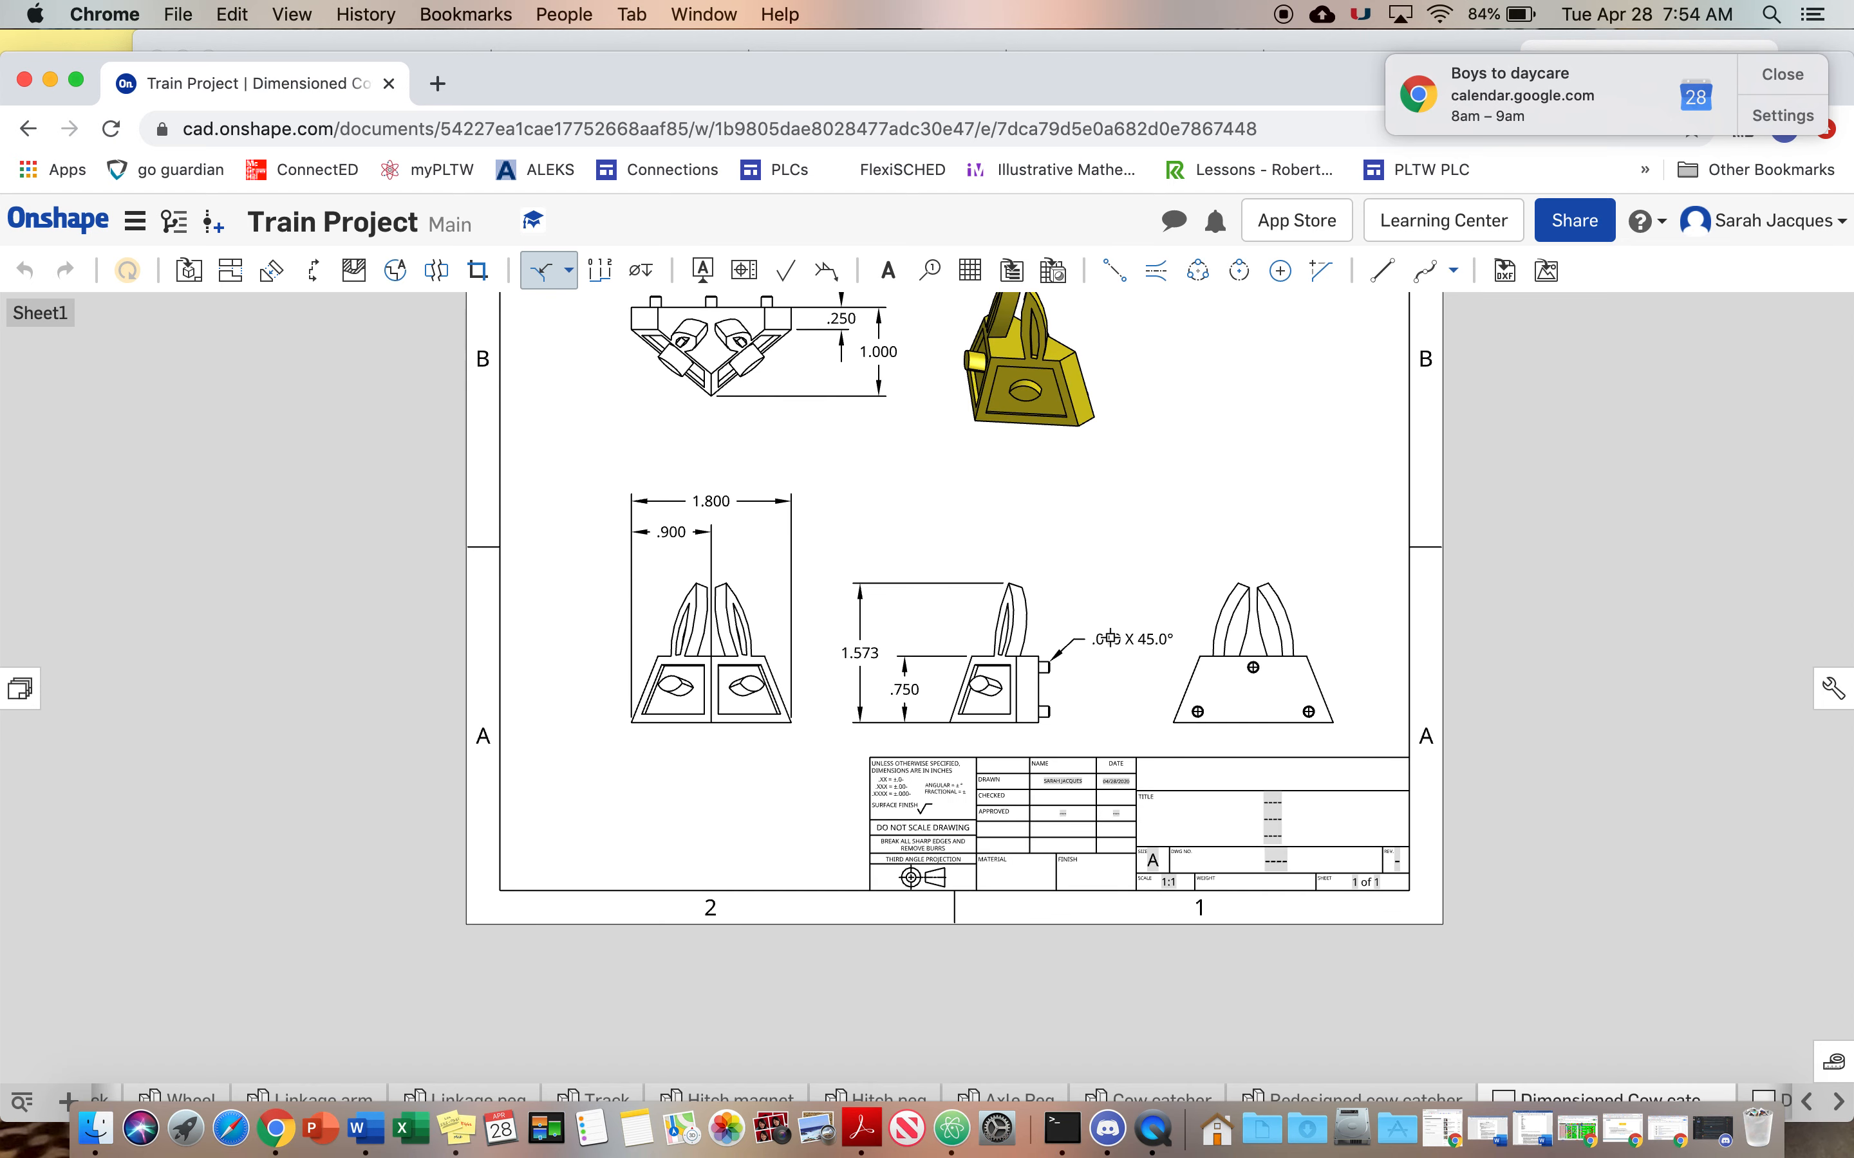
{"action": "scroll", "coordinate": [1087, 672], "scroll_direction": "up", "scroll_amount": 1}
{"action": "scroll", "coordinate": [1087, 672], "scroll_direction": "up", "scroll_amount": 1}
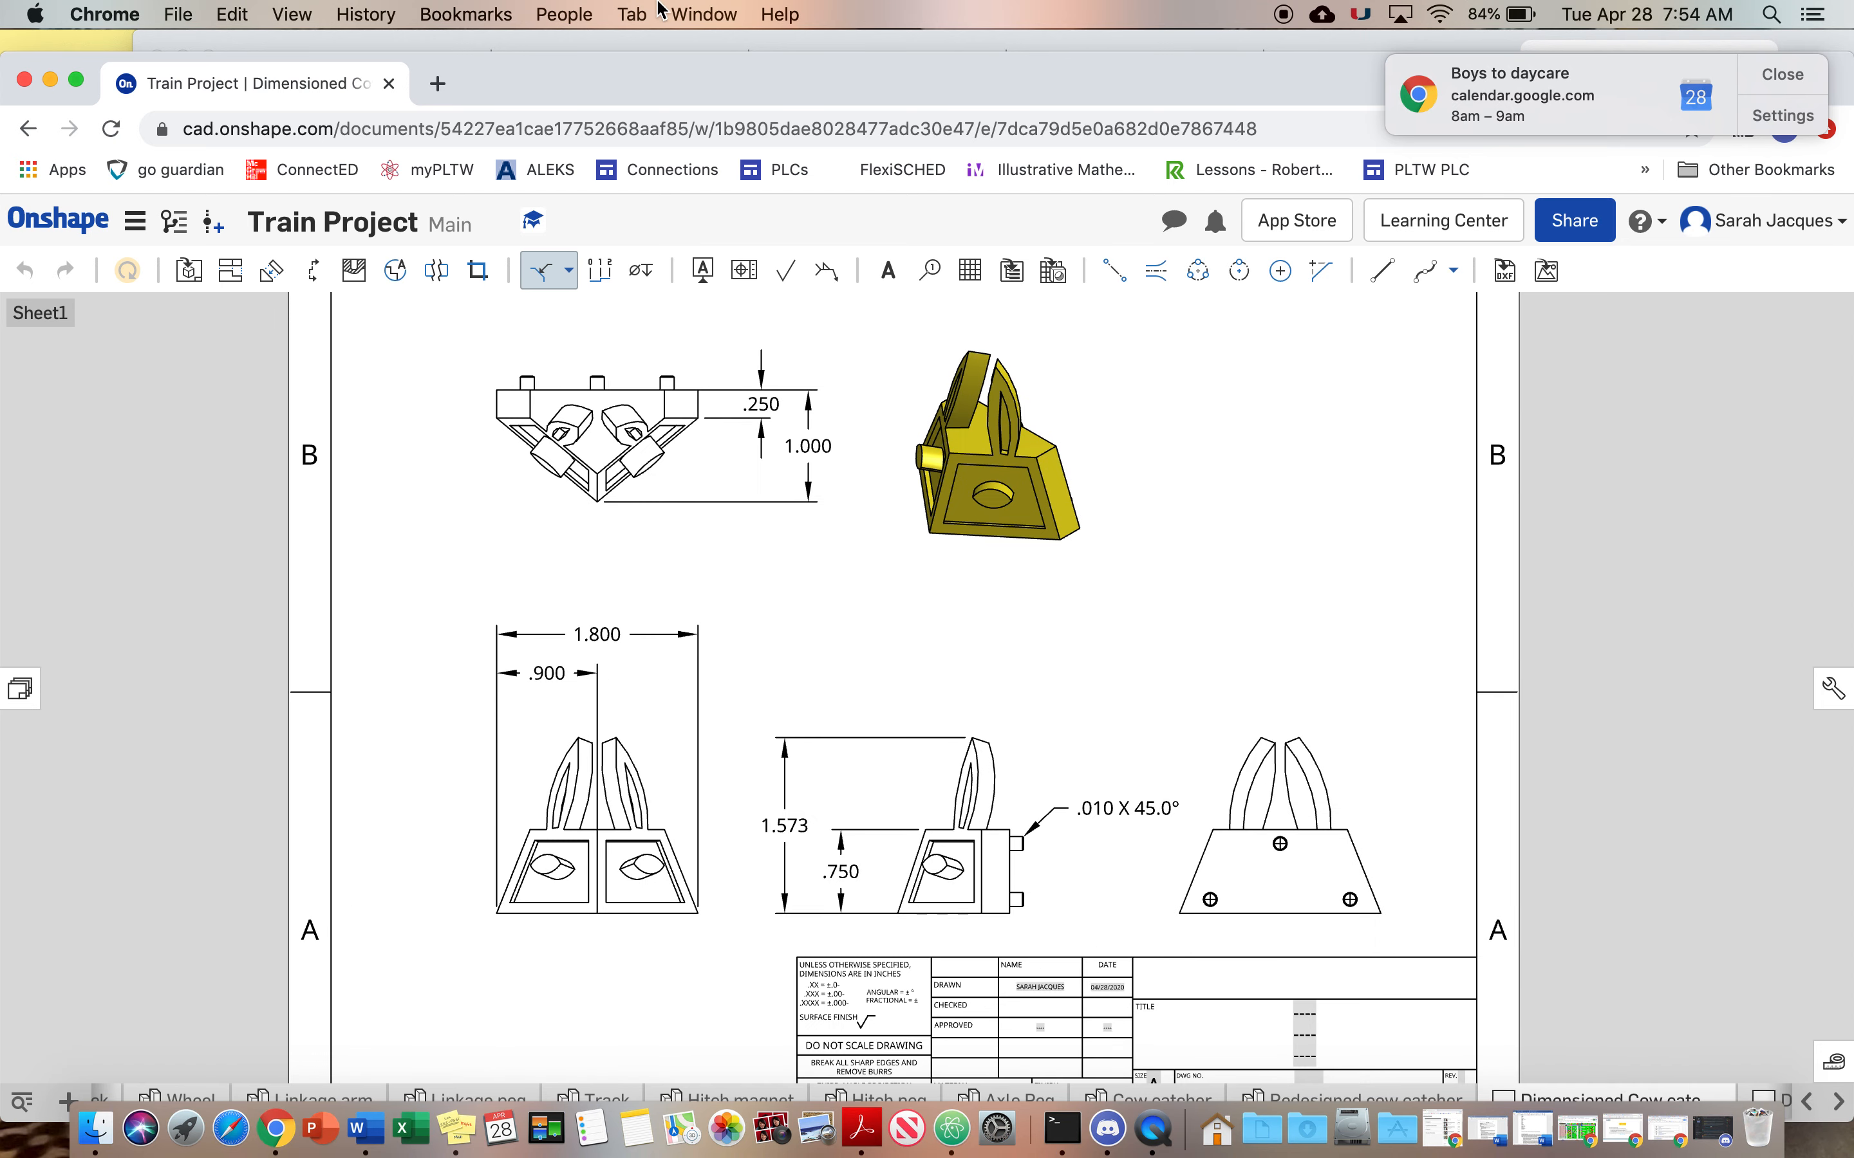
Switch to The Train Project slides to check the Cow Catcher peg chamfer callout, and return to the Onshape drawing.
{"action": "left_click", "coordinate": [663, 40]}
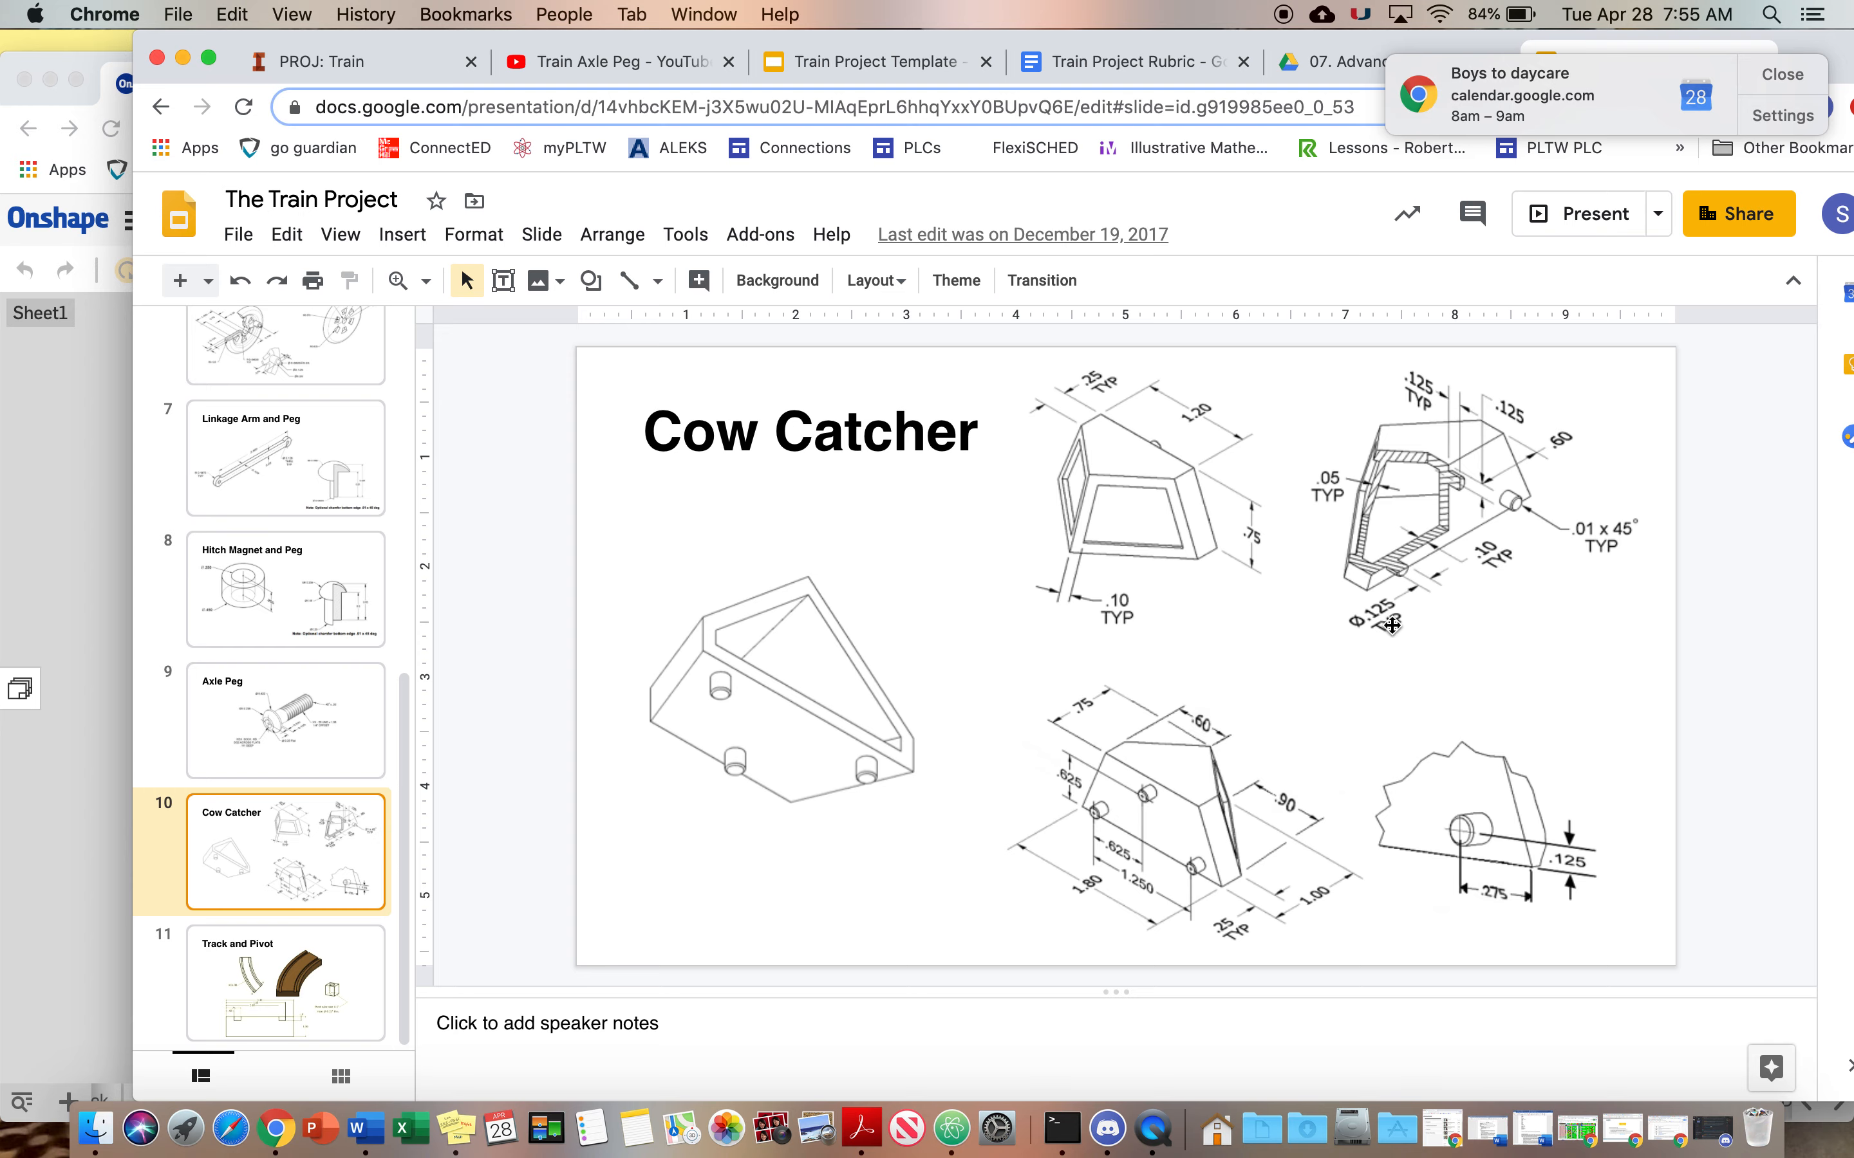
{"action": "left_click", "coordinate": [183, 58]}
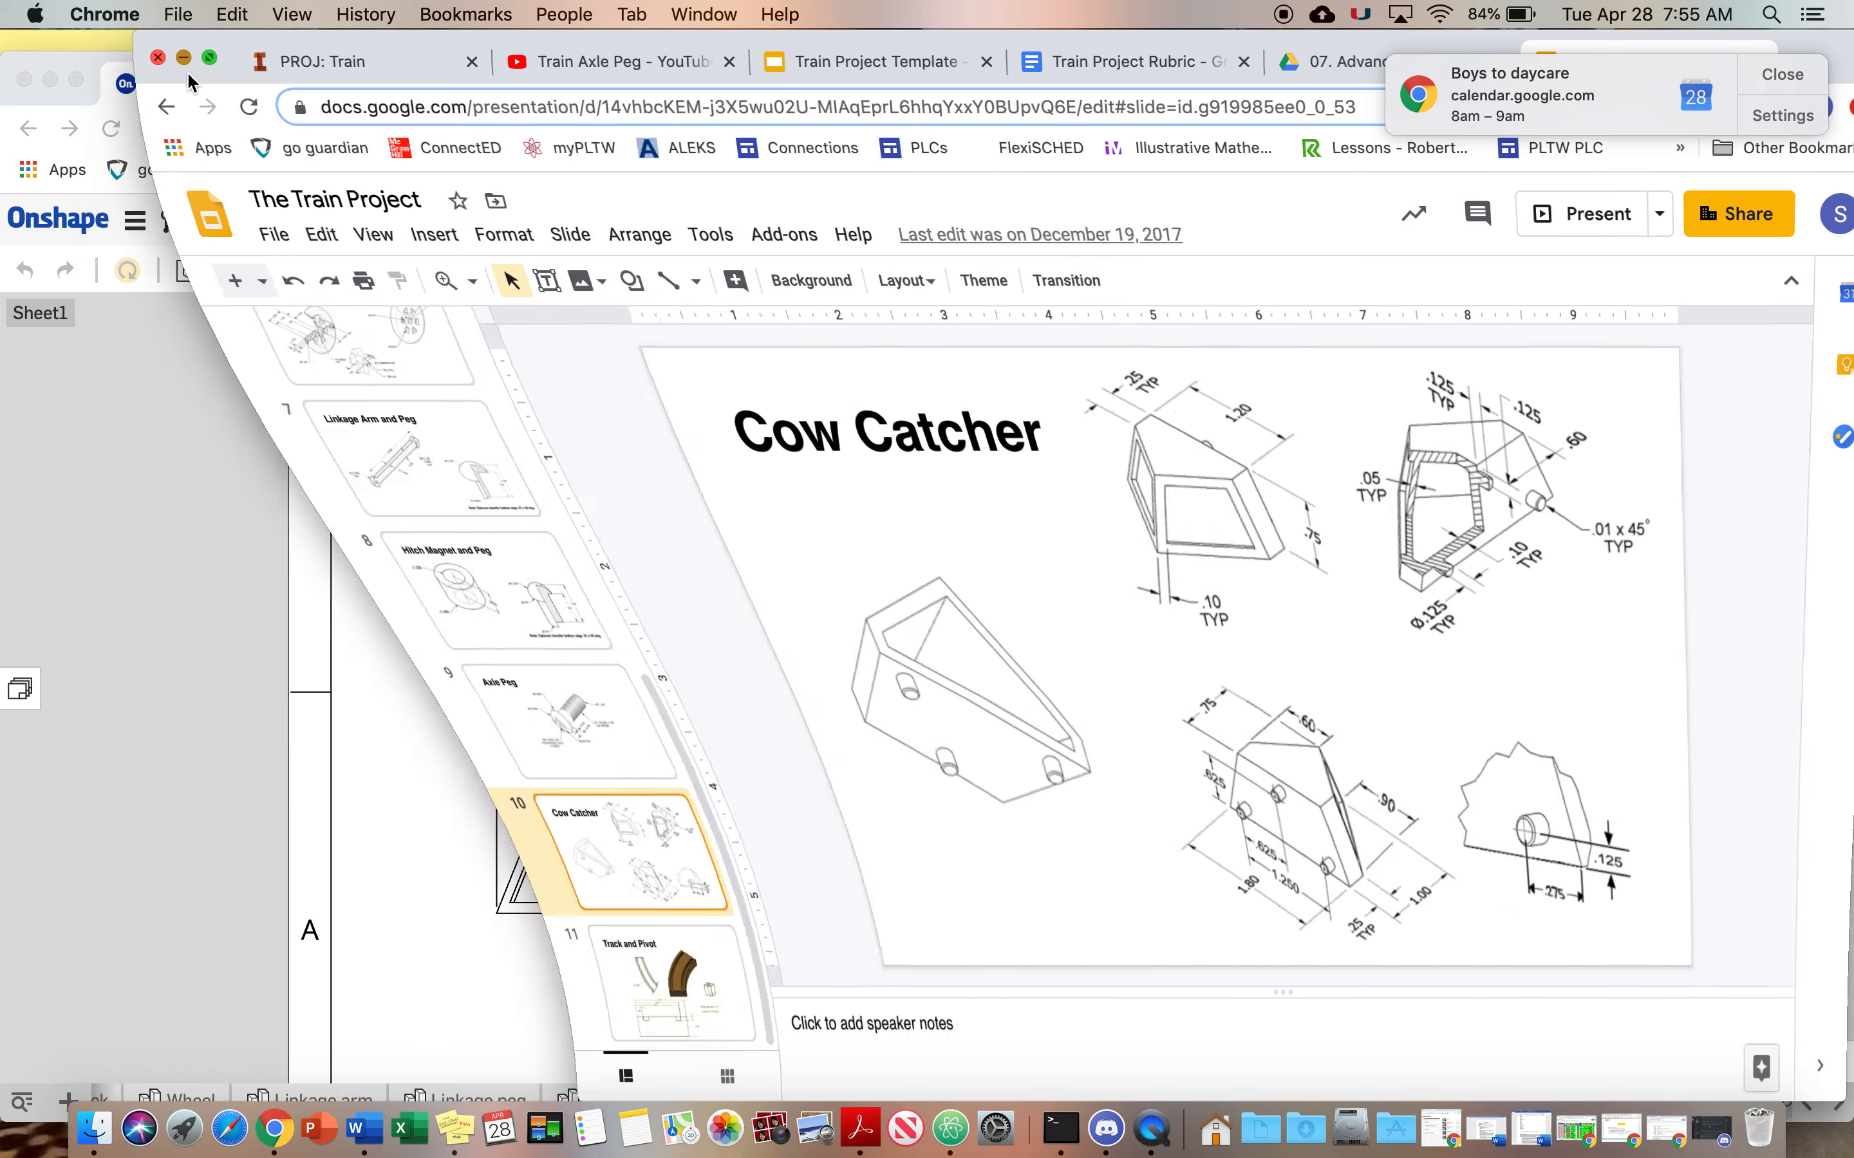
{"action": "scroll", "coordinate": [1076, 748], "scroll_direction": "up", "scroll_amount": 2}
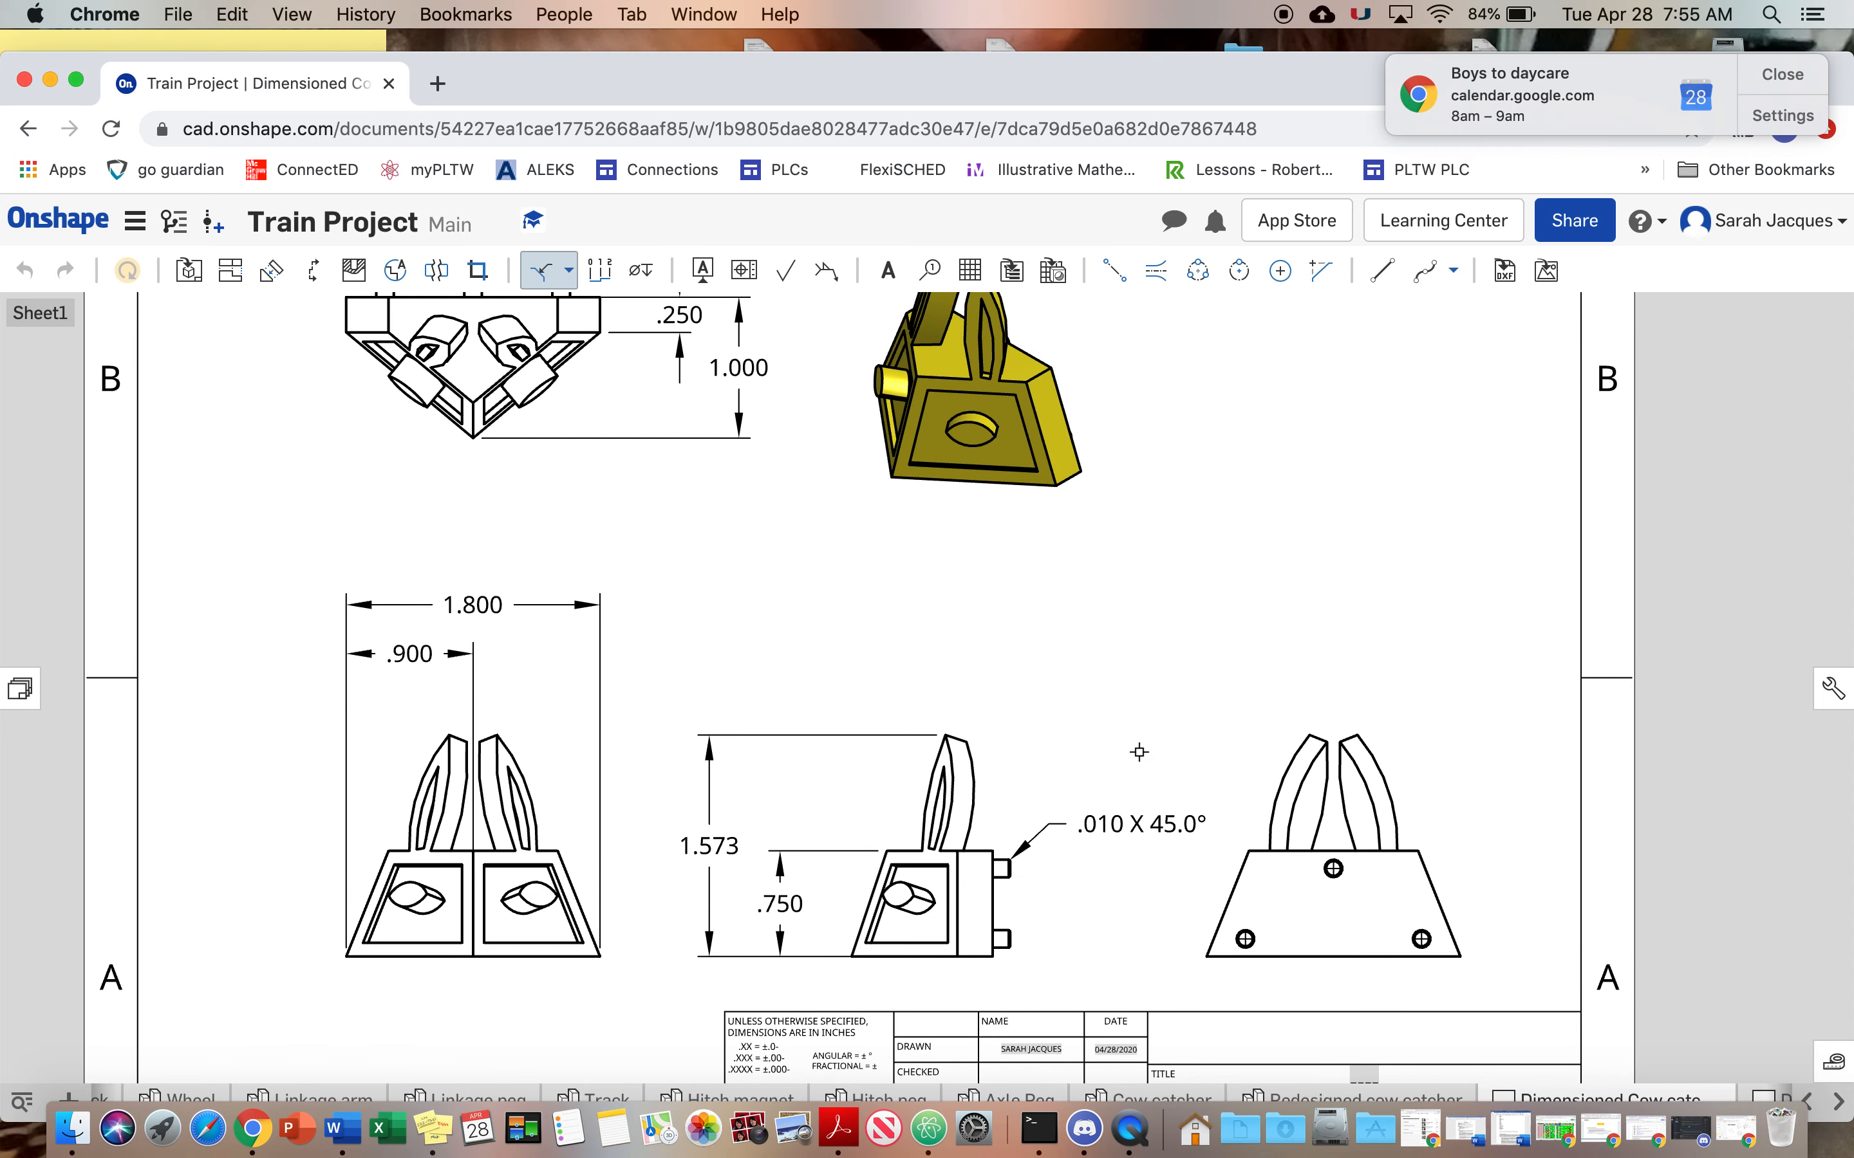
{"action": "key", "text": "Escape"}
{"action": "left_click", "coordinate": [1130, 832]}
{"action": "double_click", "coordinate": [1136, 829]}
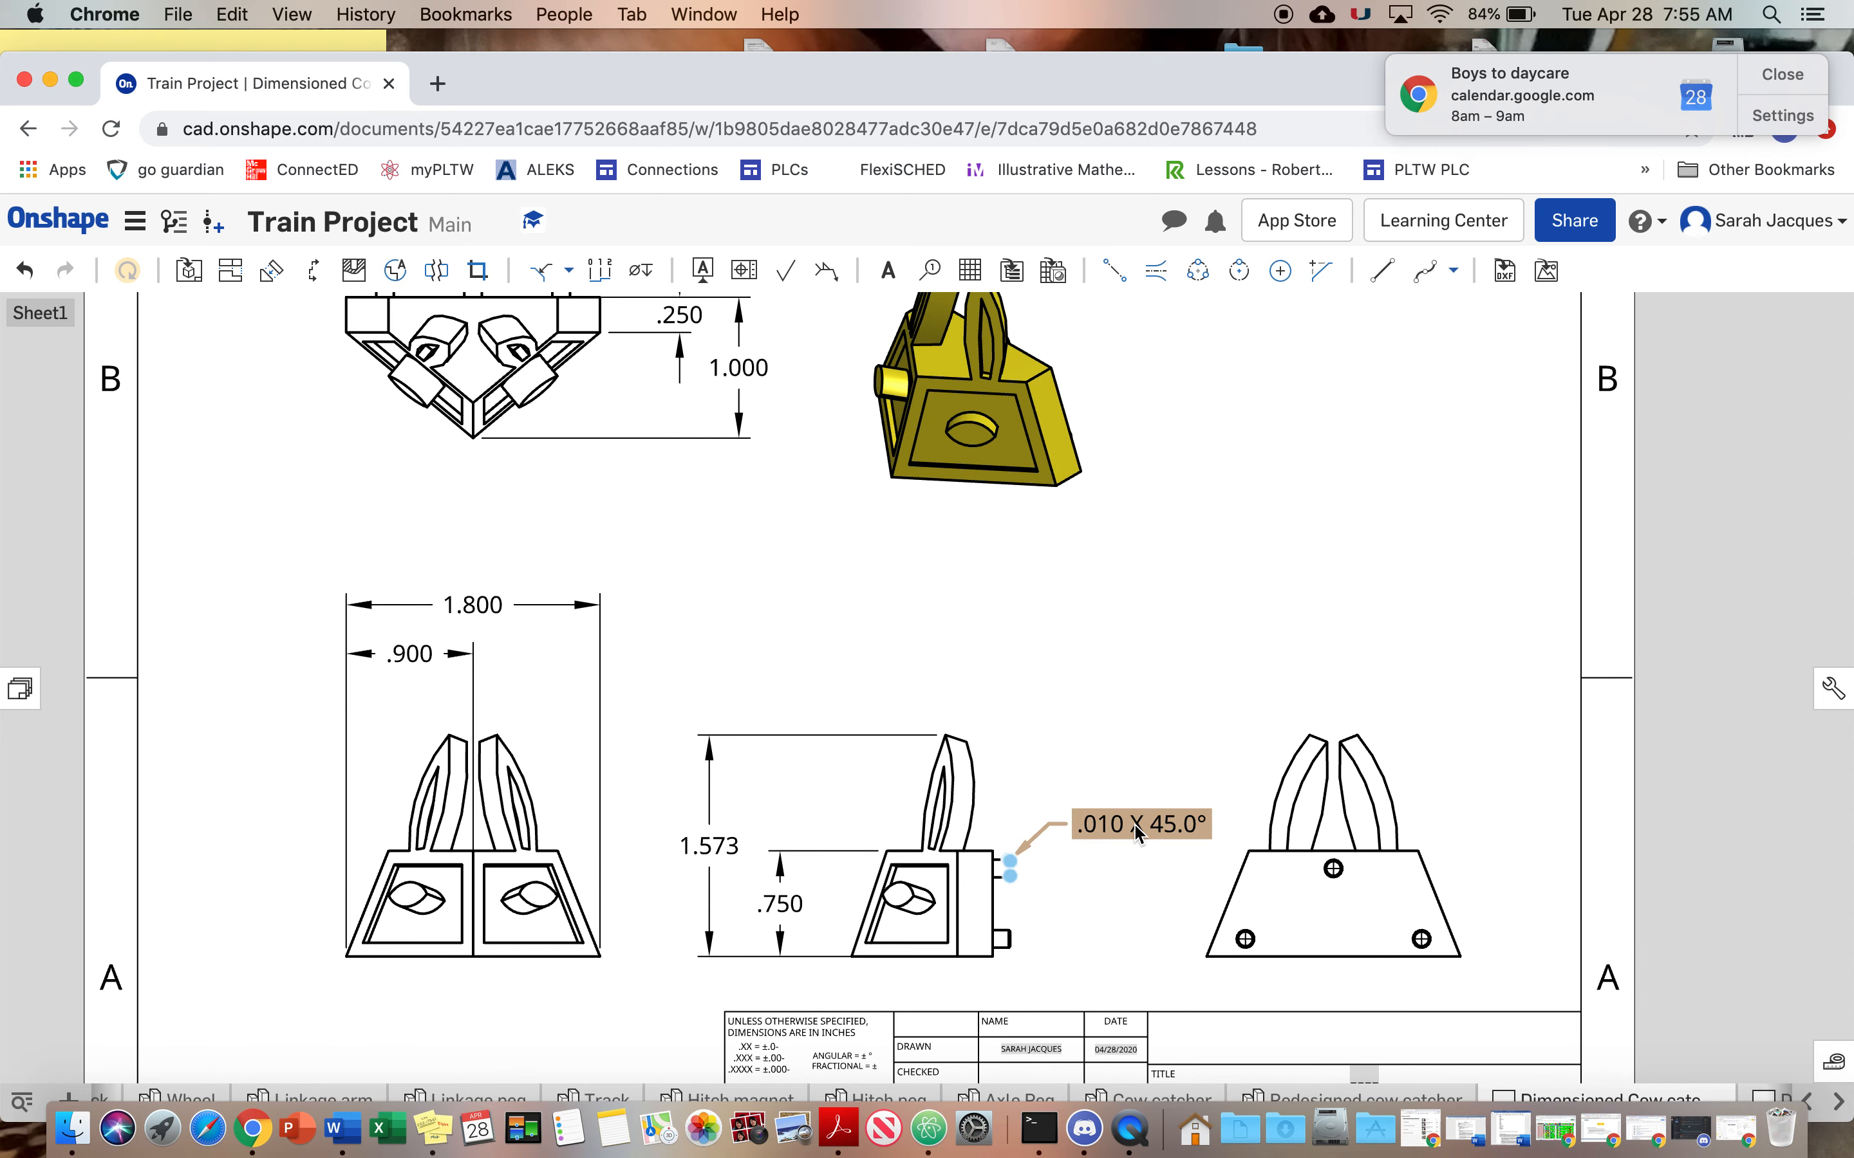
{"action": "left_click_drag", "start_coordinate": [78, 309], "coordinate": [358, 351]}
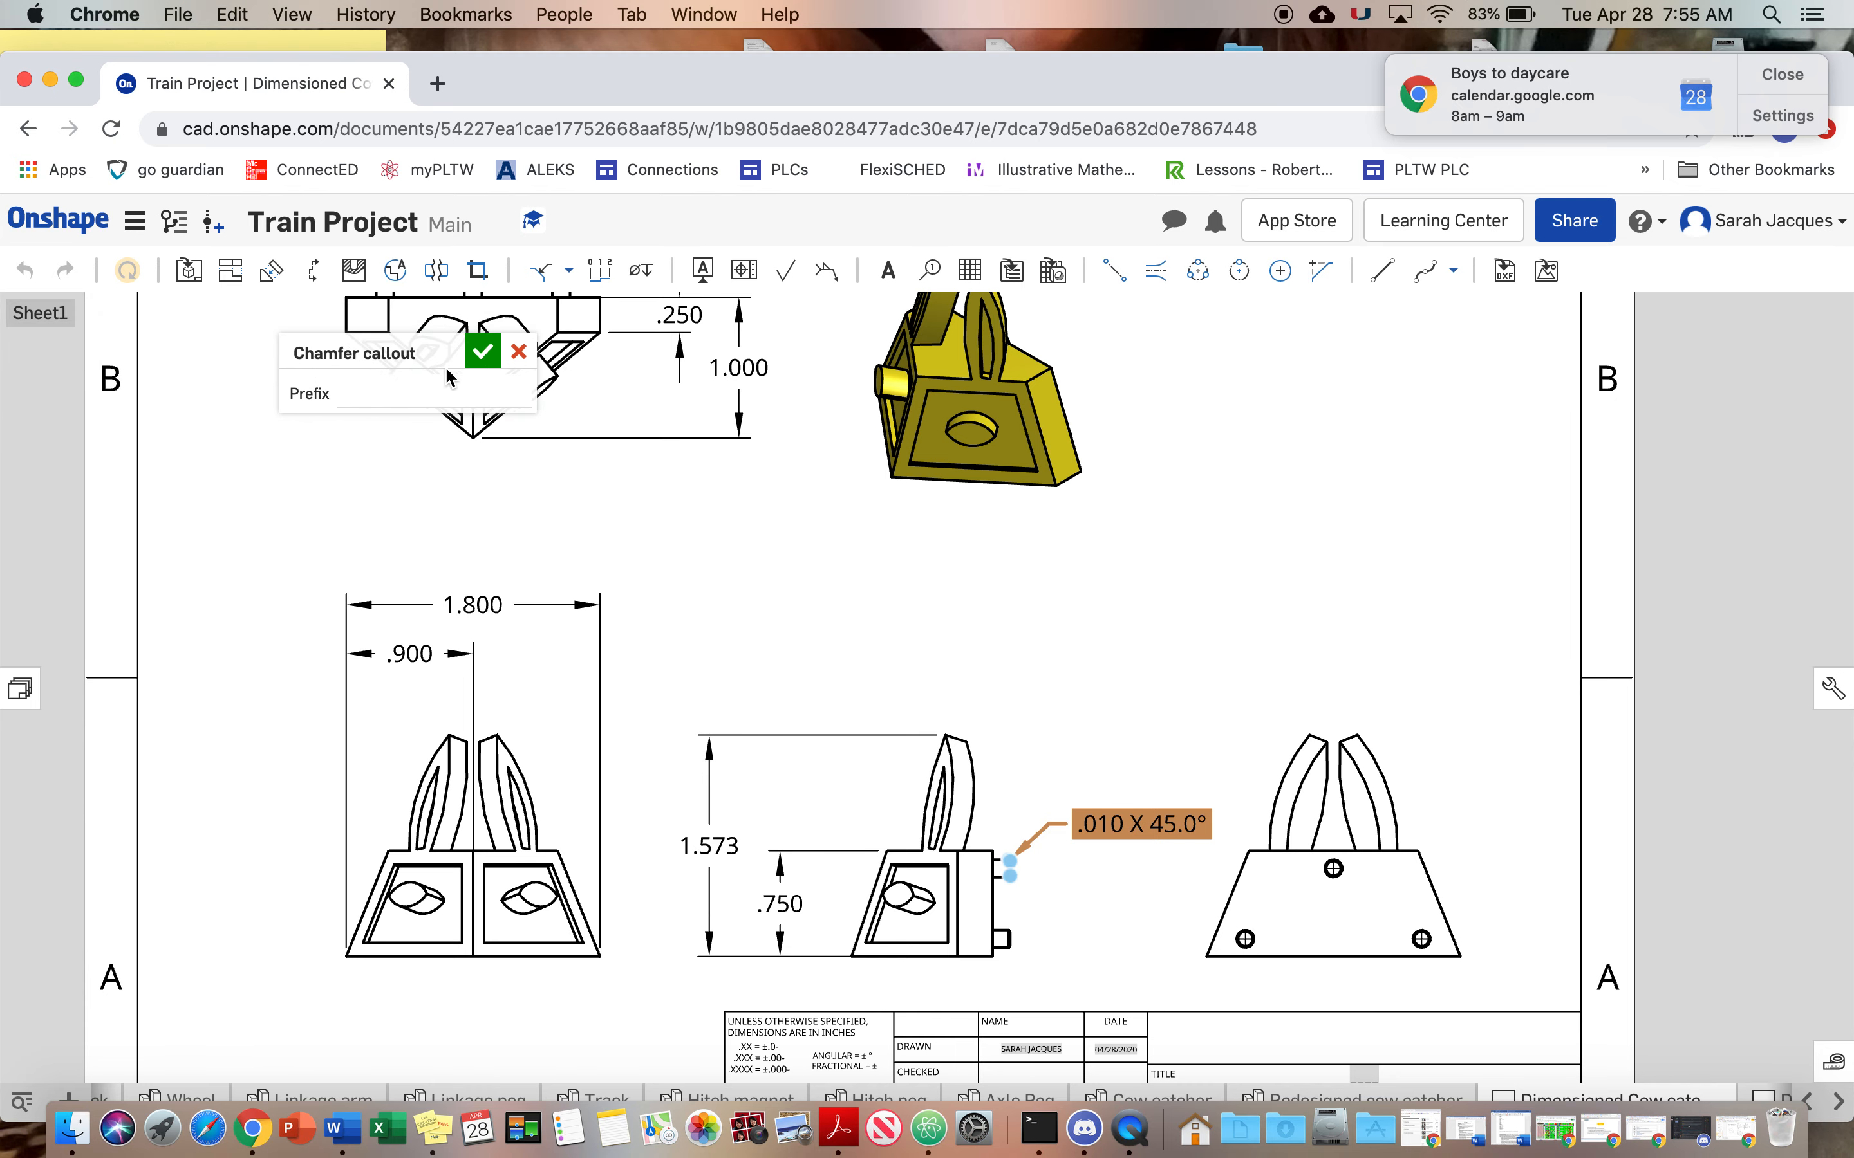
{"action": "left_click", "coordinate": [517, 351]}
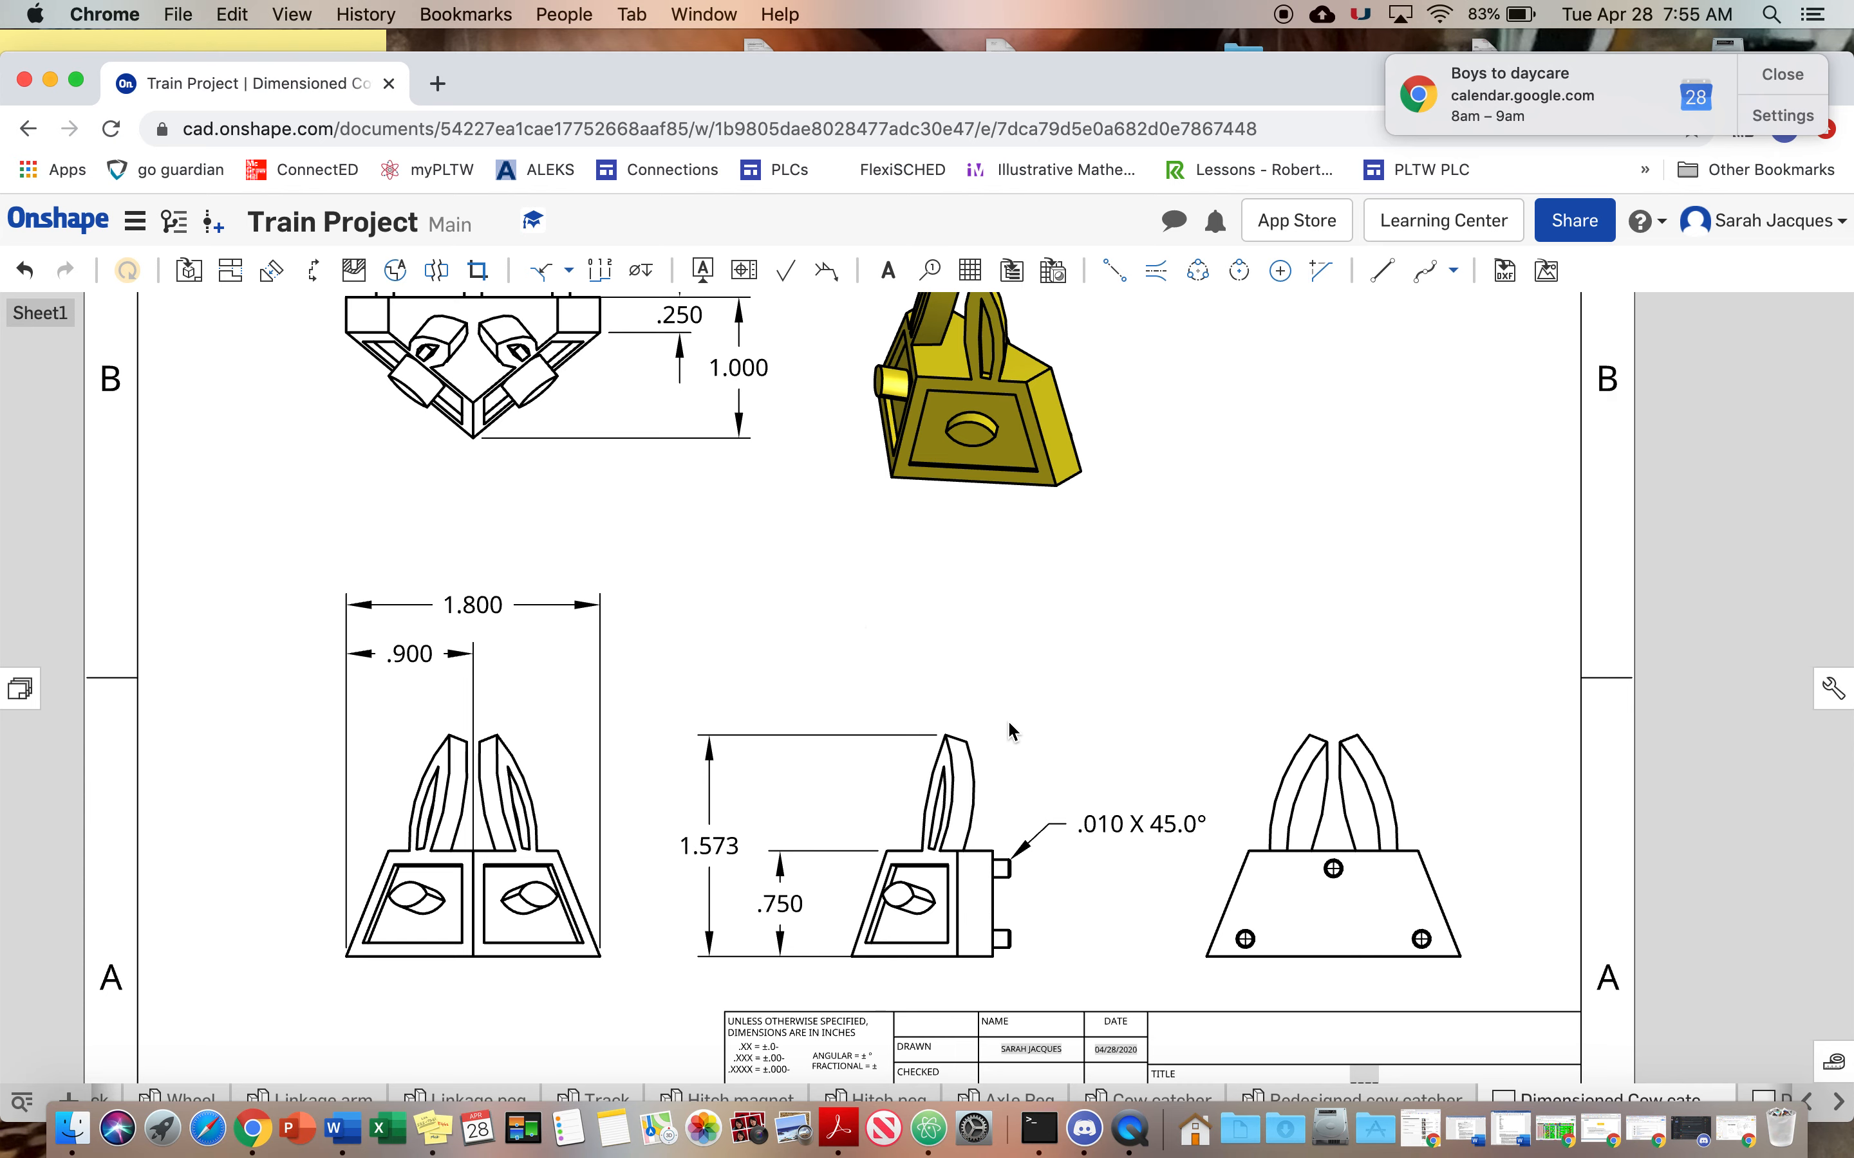
Add the prefix TYP to the chamfer callout on the side view's upper peg.
{"action": "right_click", "coordinate": [1136, 840]}
{"action": "left_click", "coordinate": [1158, 806]}
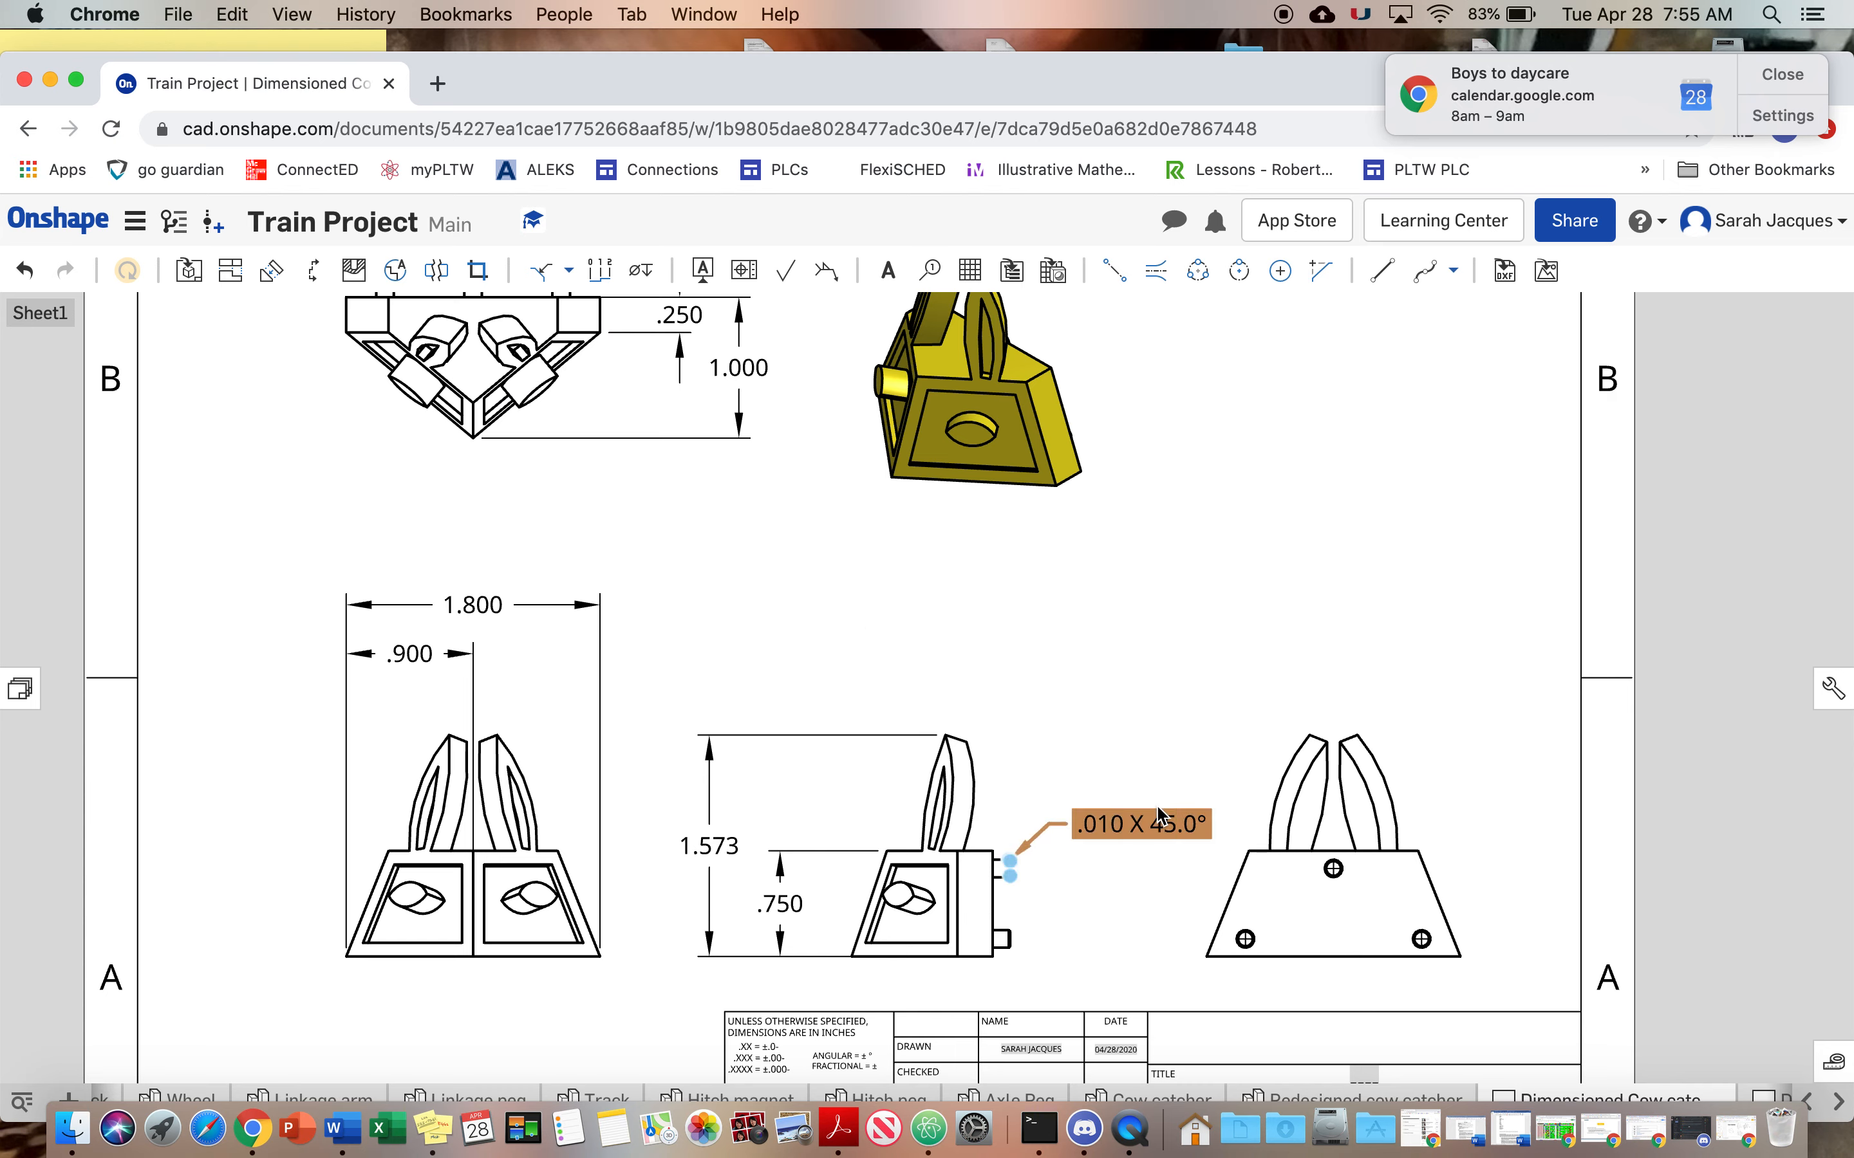
{"action": "type", "text": "Typ"}
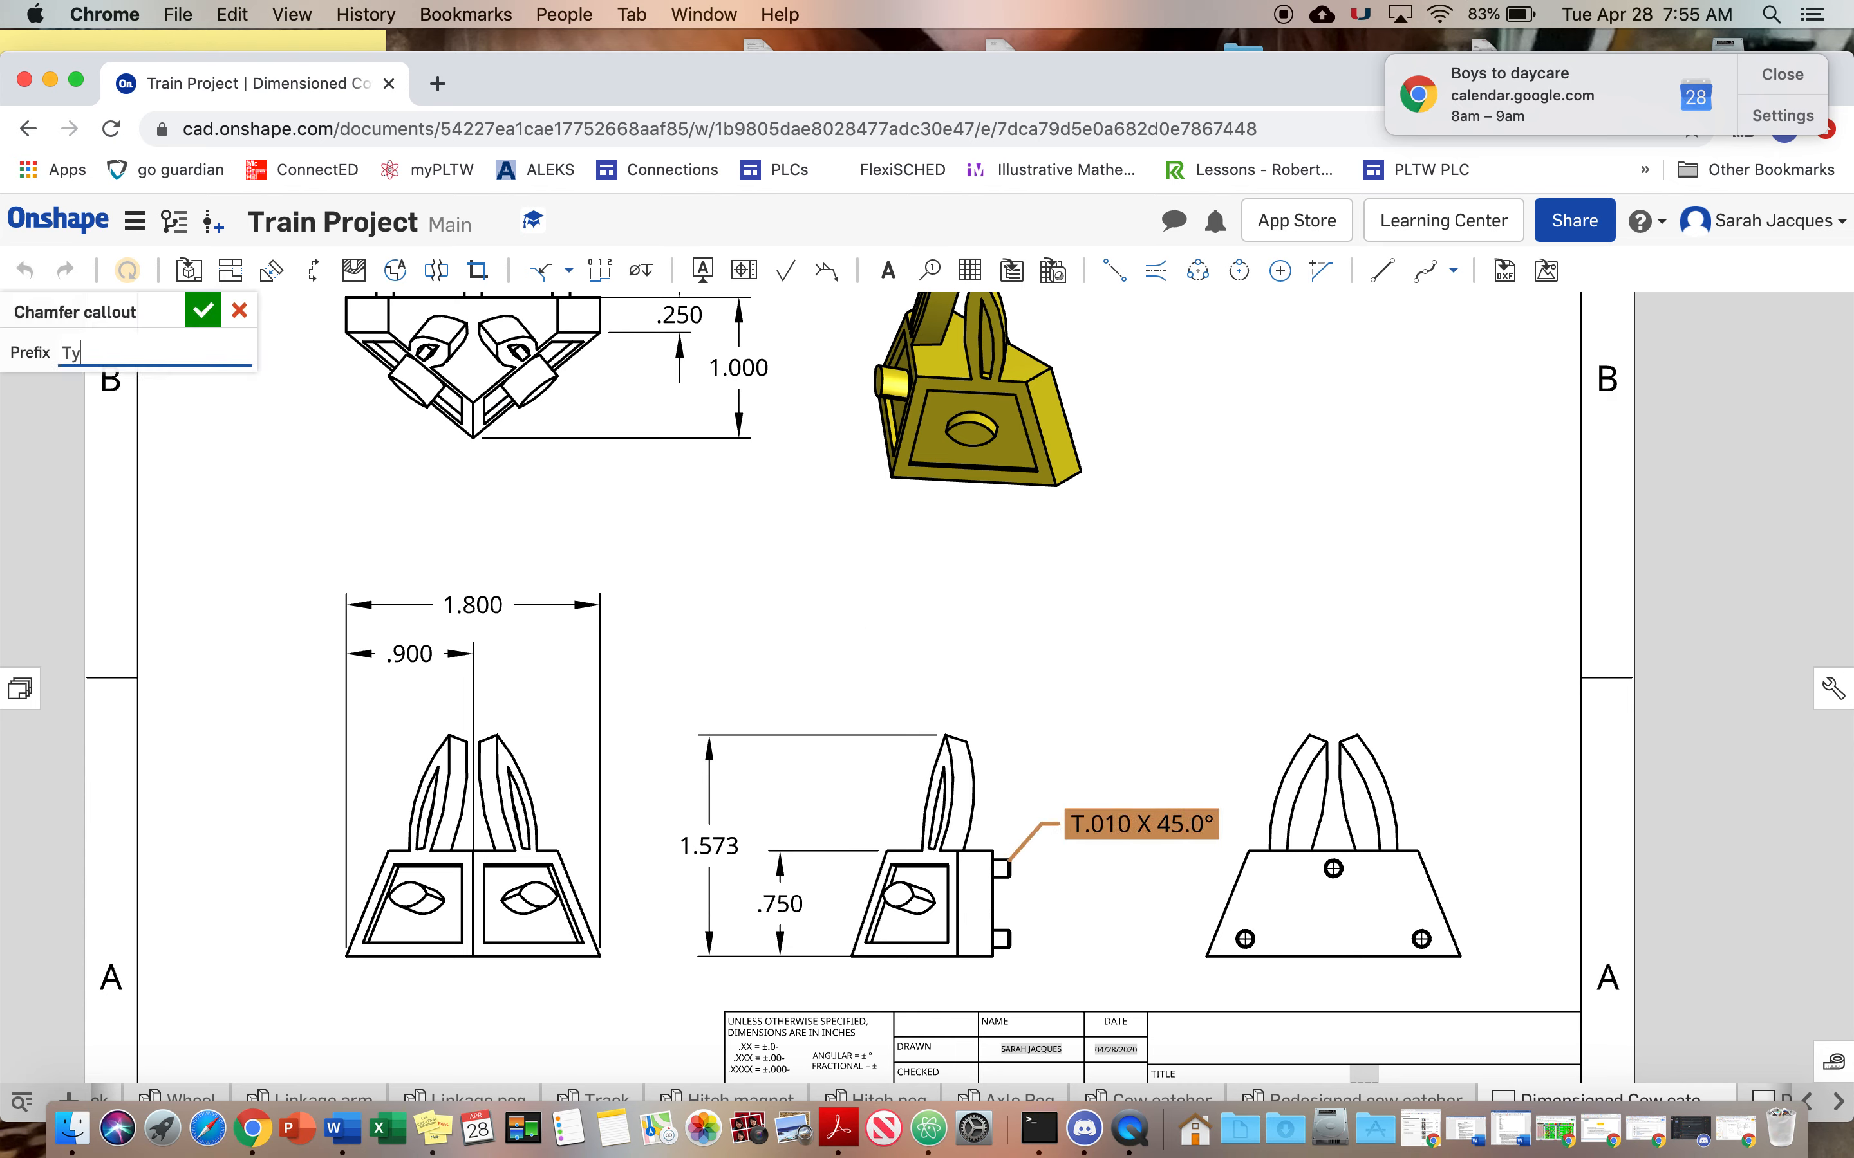
{"action": "key", "text": "BackSpace"}
{"action": "key", "text": "BackSpace"}
{"action": "type", "text": "YP"}
{"action": "key", "text": "Return"}
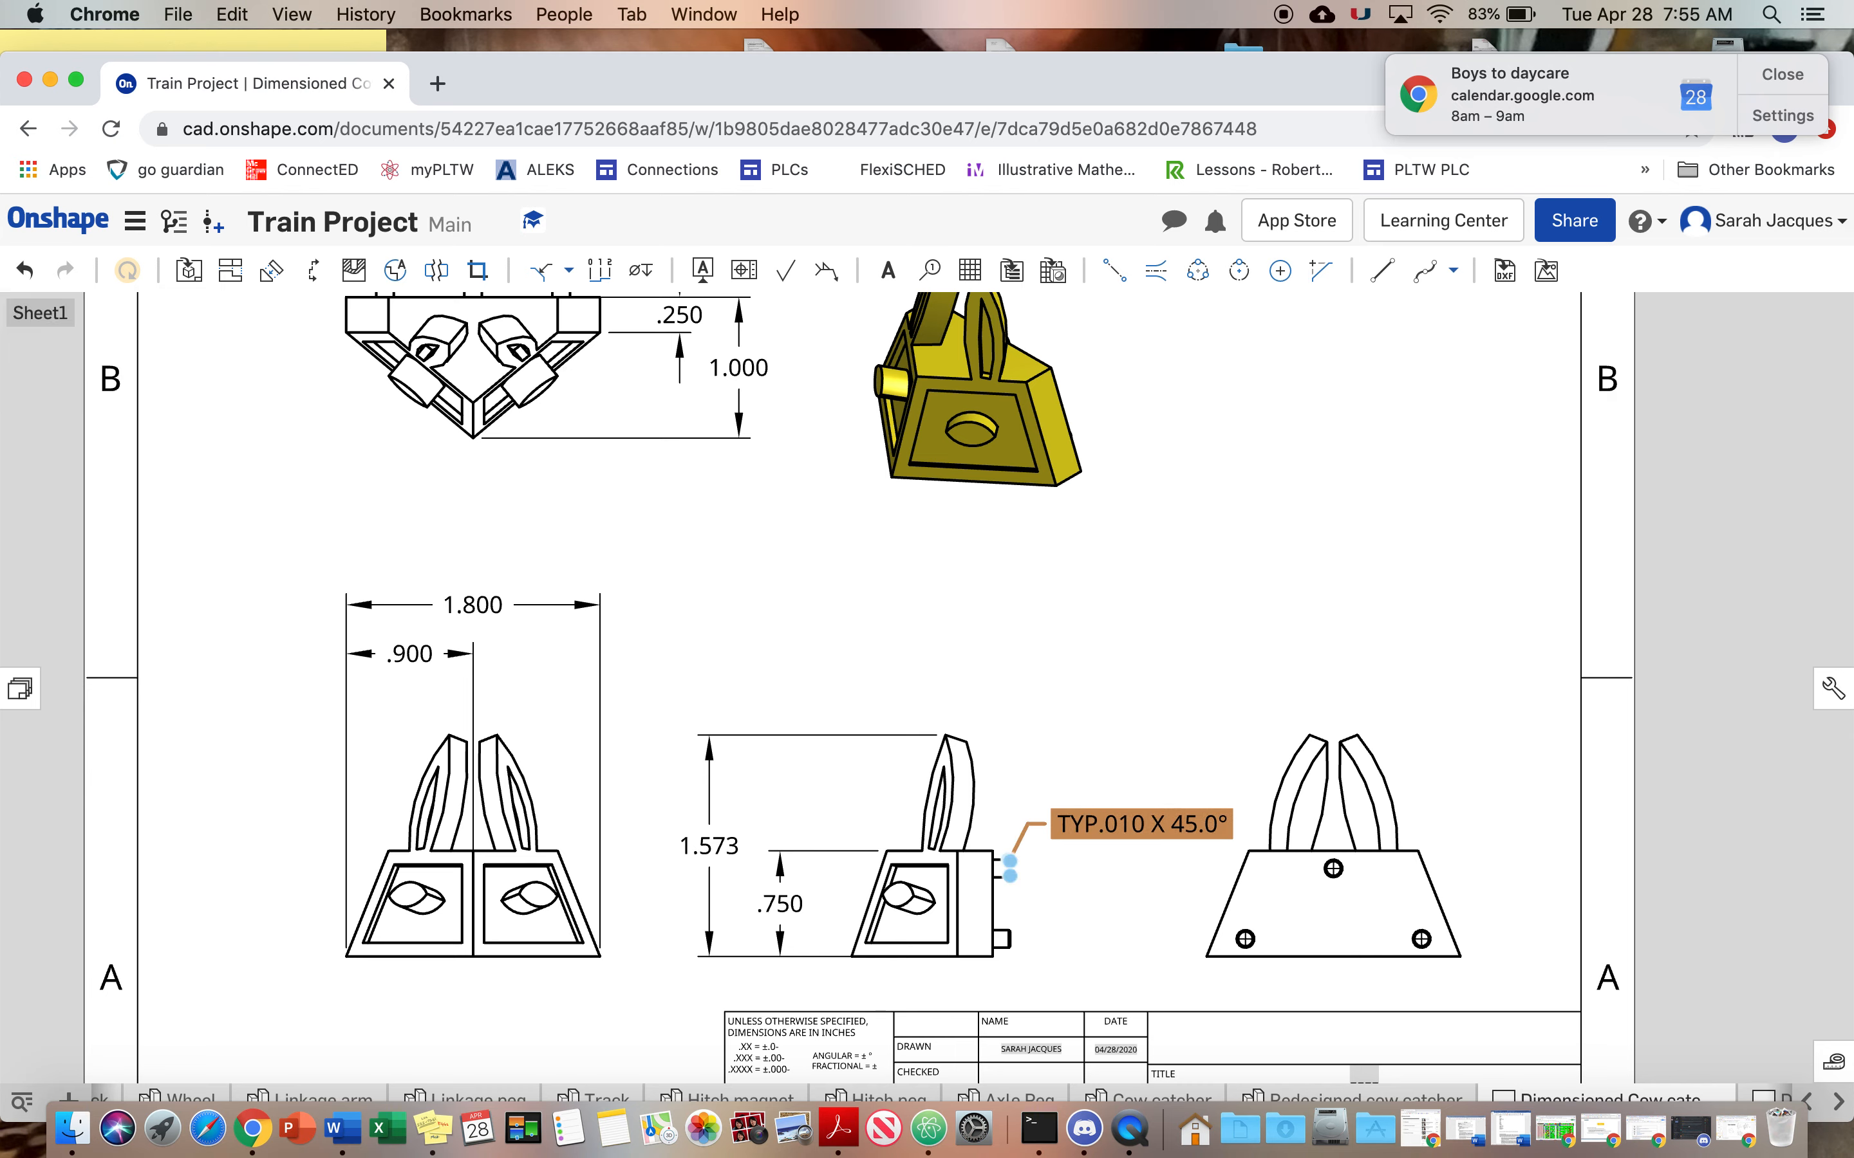
{"action": "double_click", "coordinate": [1067, 820]}
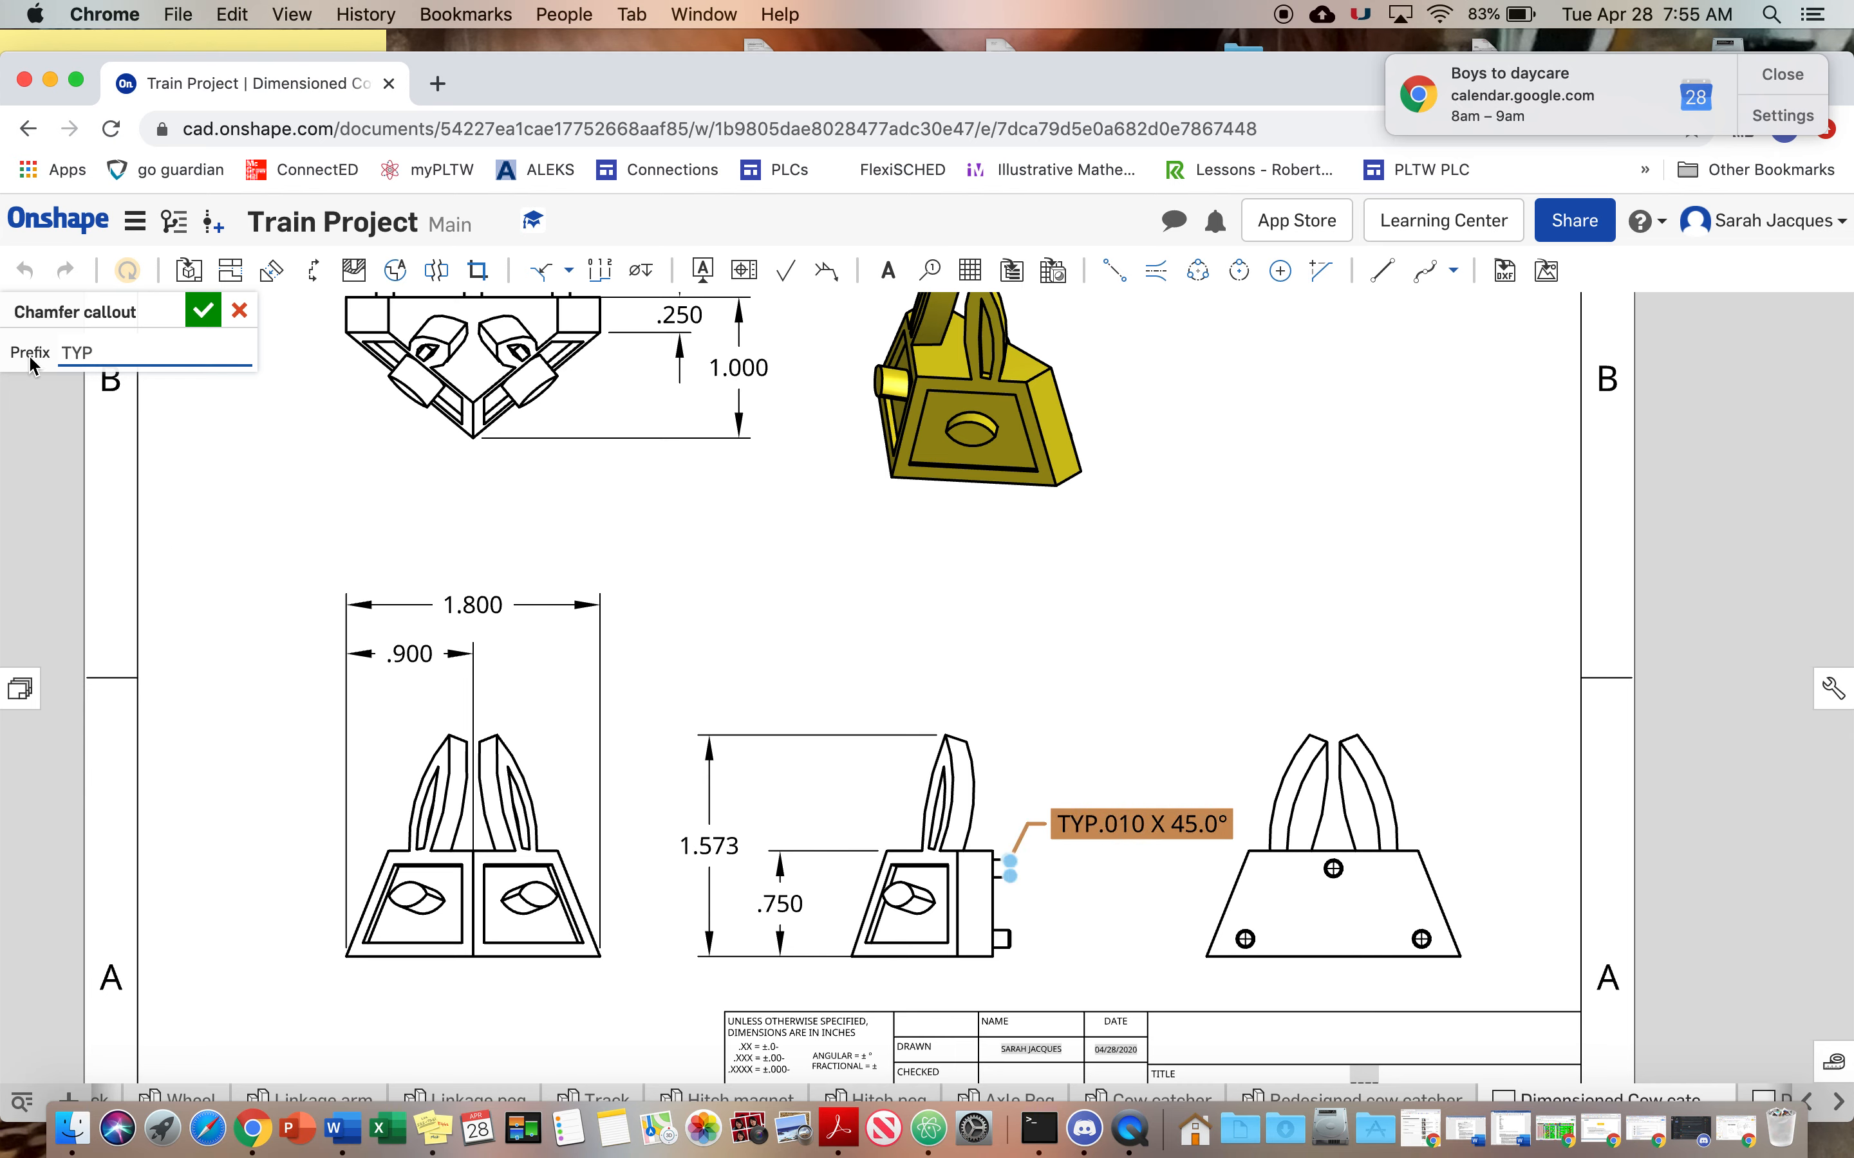
{"action": "left_click_drag", "start_coordinate": [45, 314], "coordinate": [214, 320]}
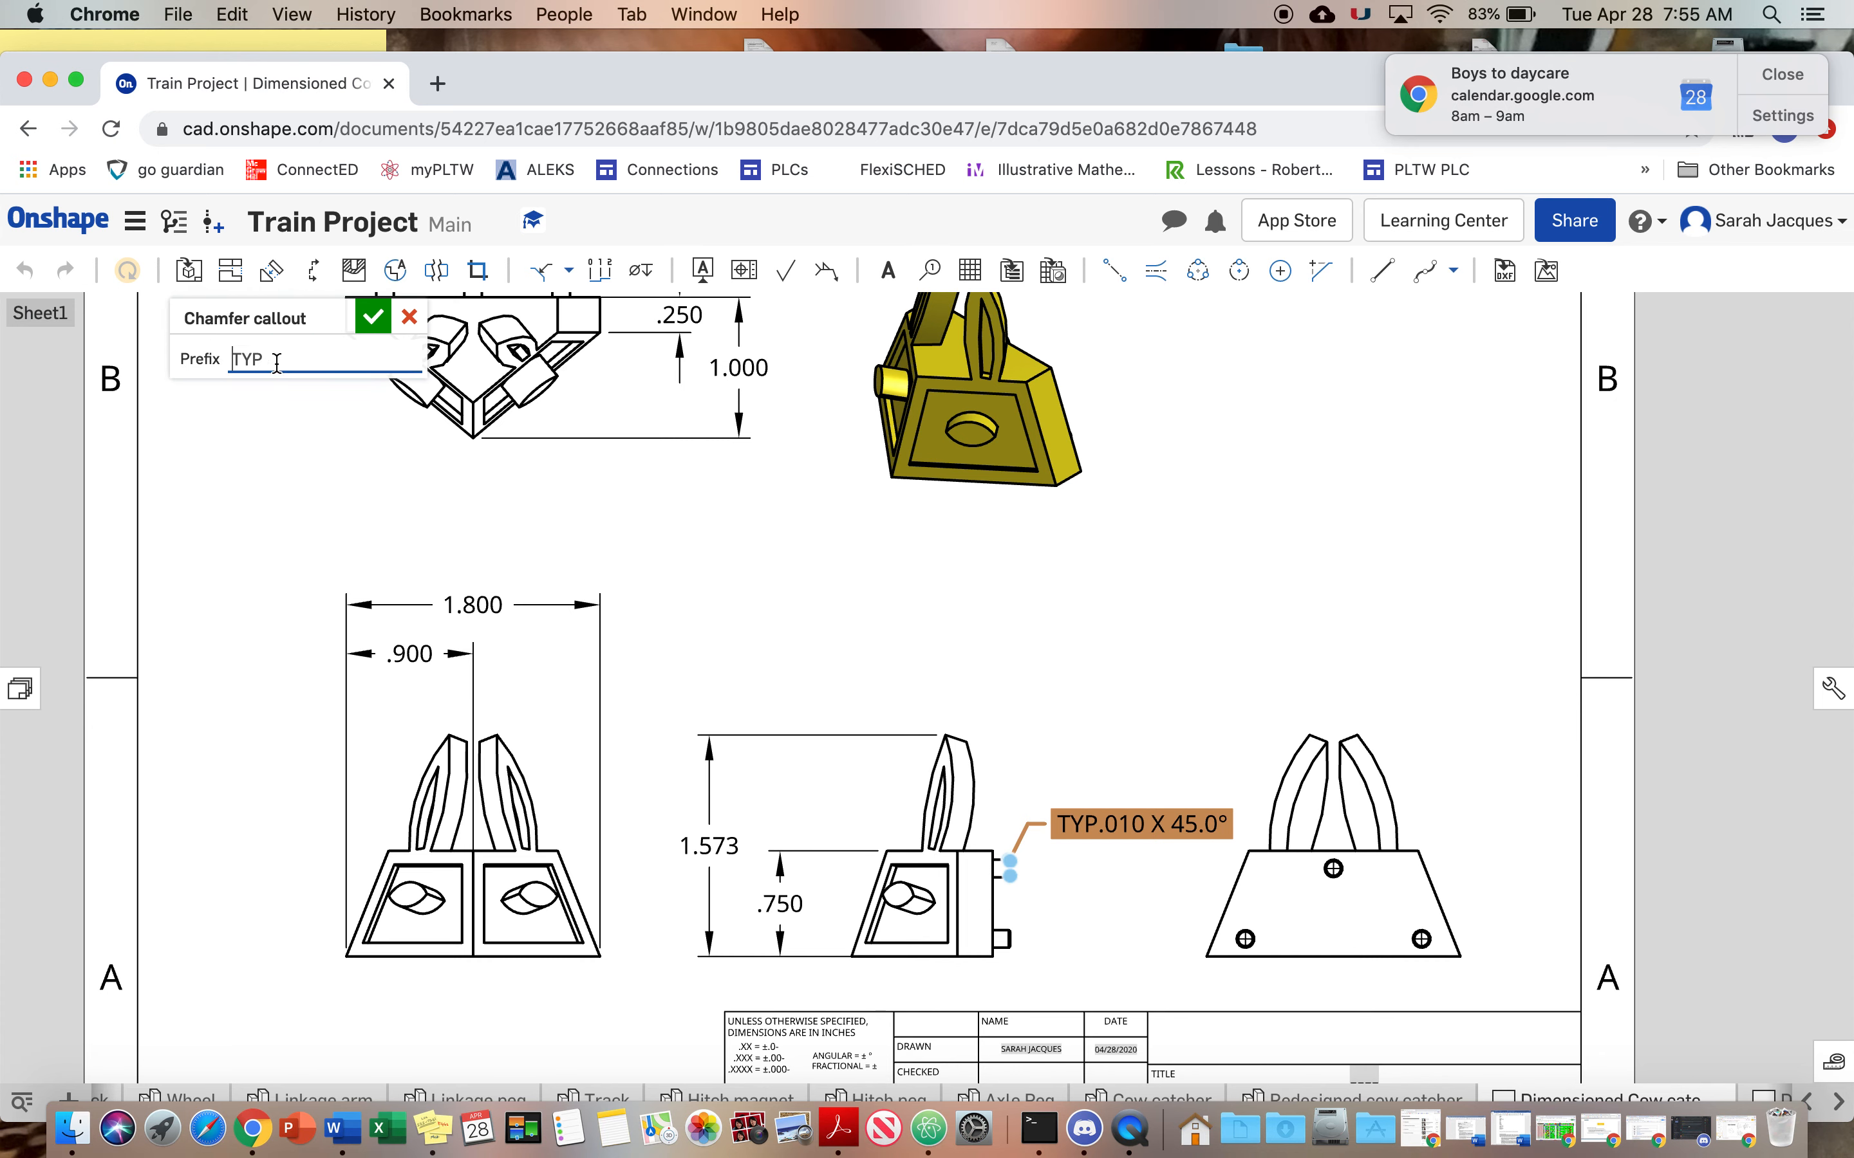
{"action": "left_click", "coordinate": [410, 318]}
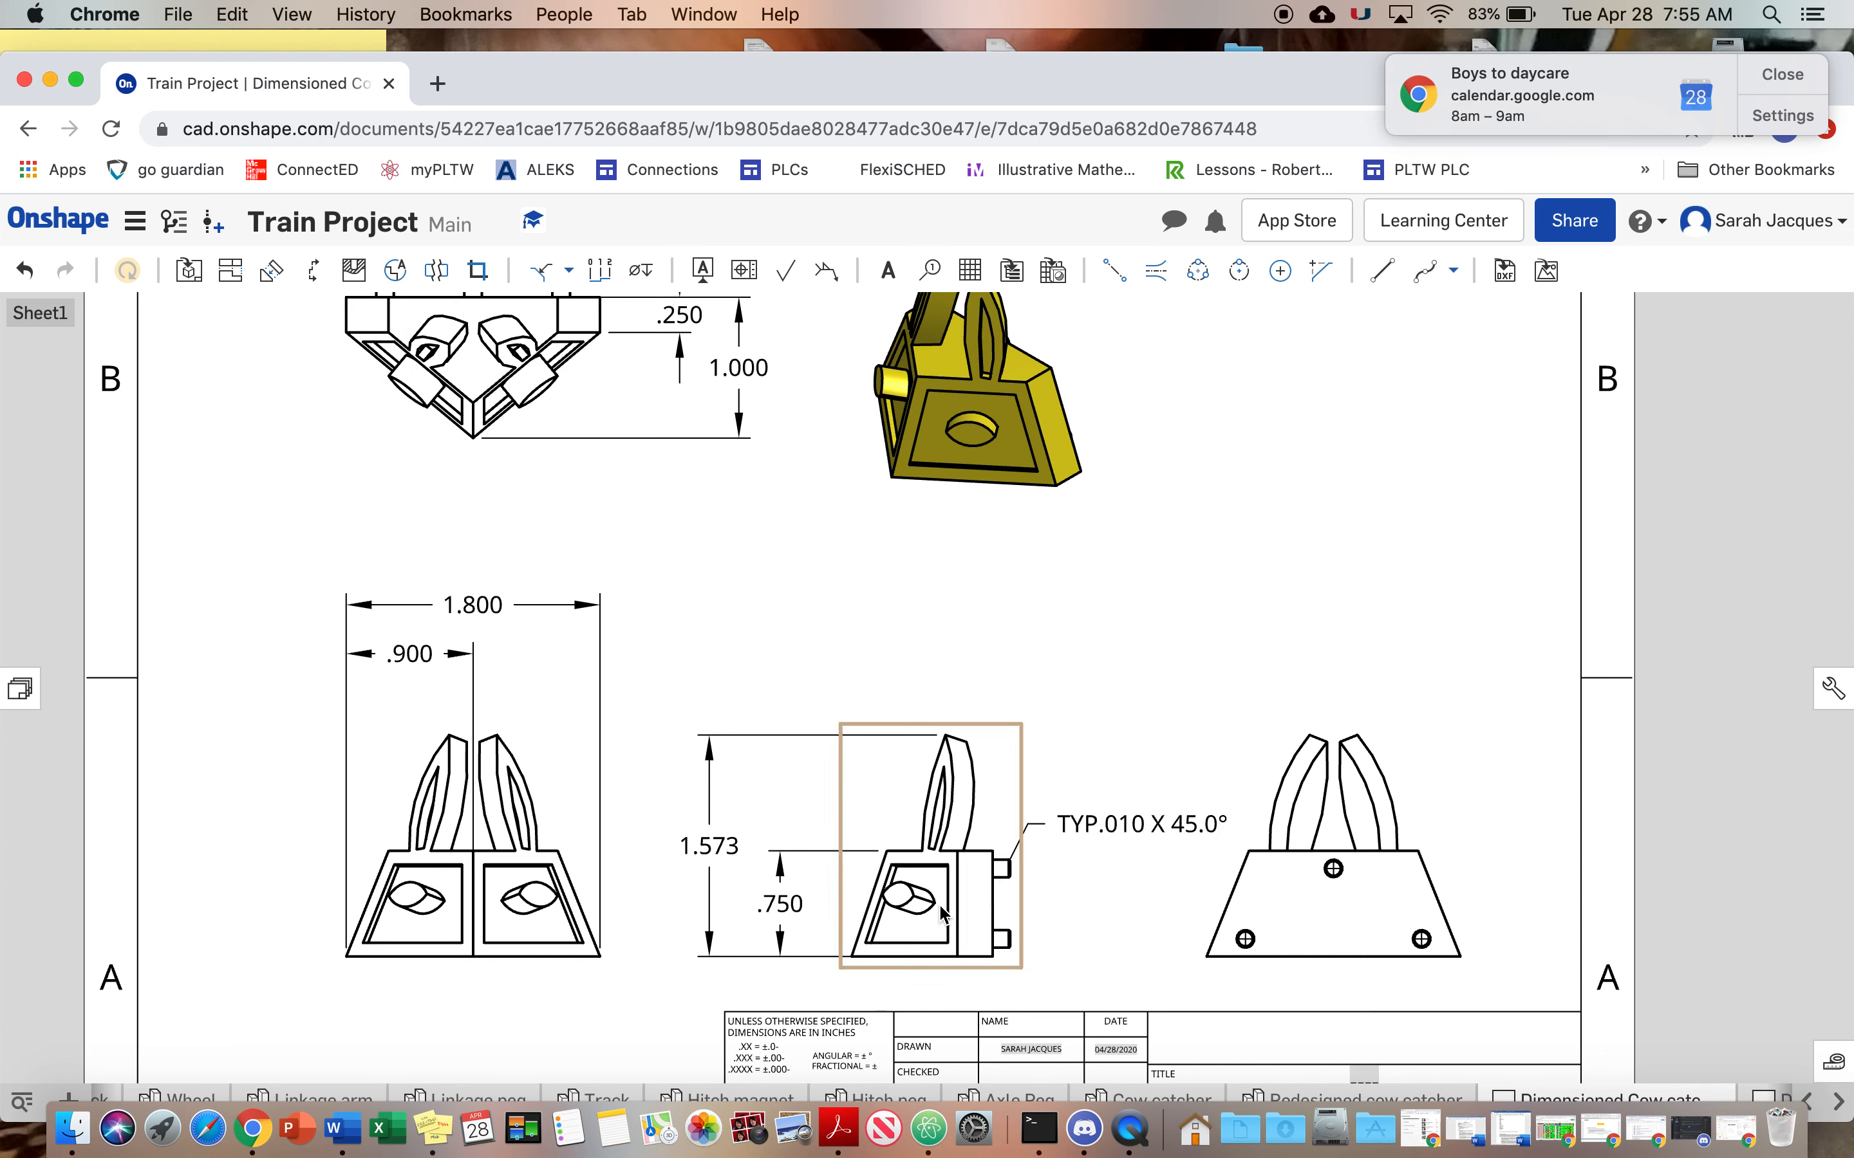
Add the suffix TYP to the top view's dimension of the short straight side edge.
{"action": "double_click", "coordinate": [681, 315]}
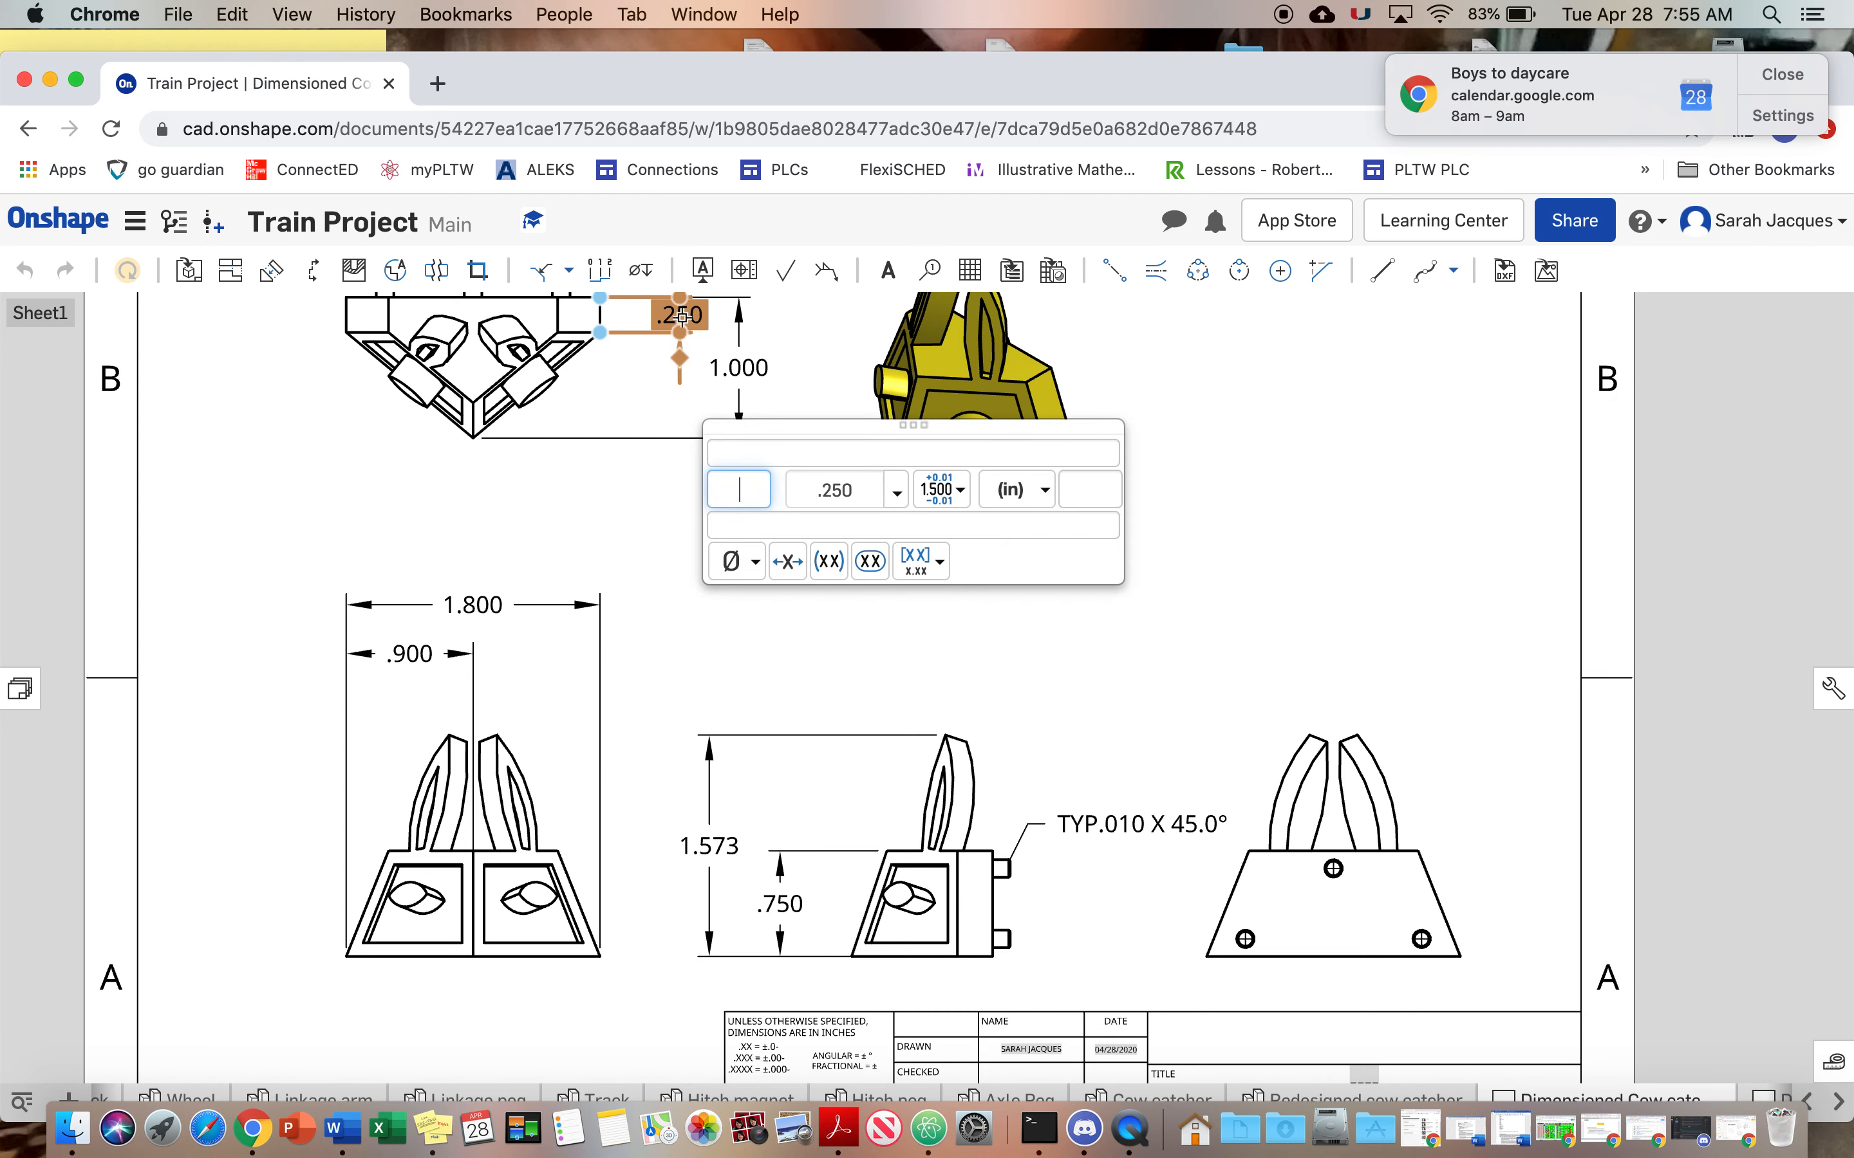
{"action": "left_click", "coordinate": [1069, 500]}
{"action": "type", "text": "TYP"}
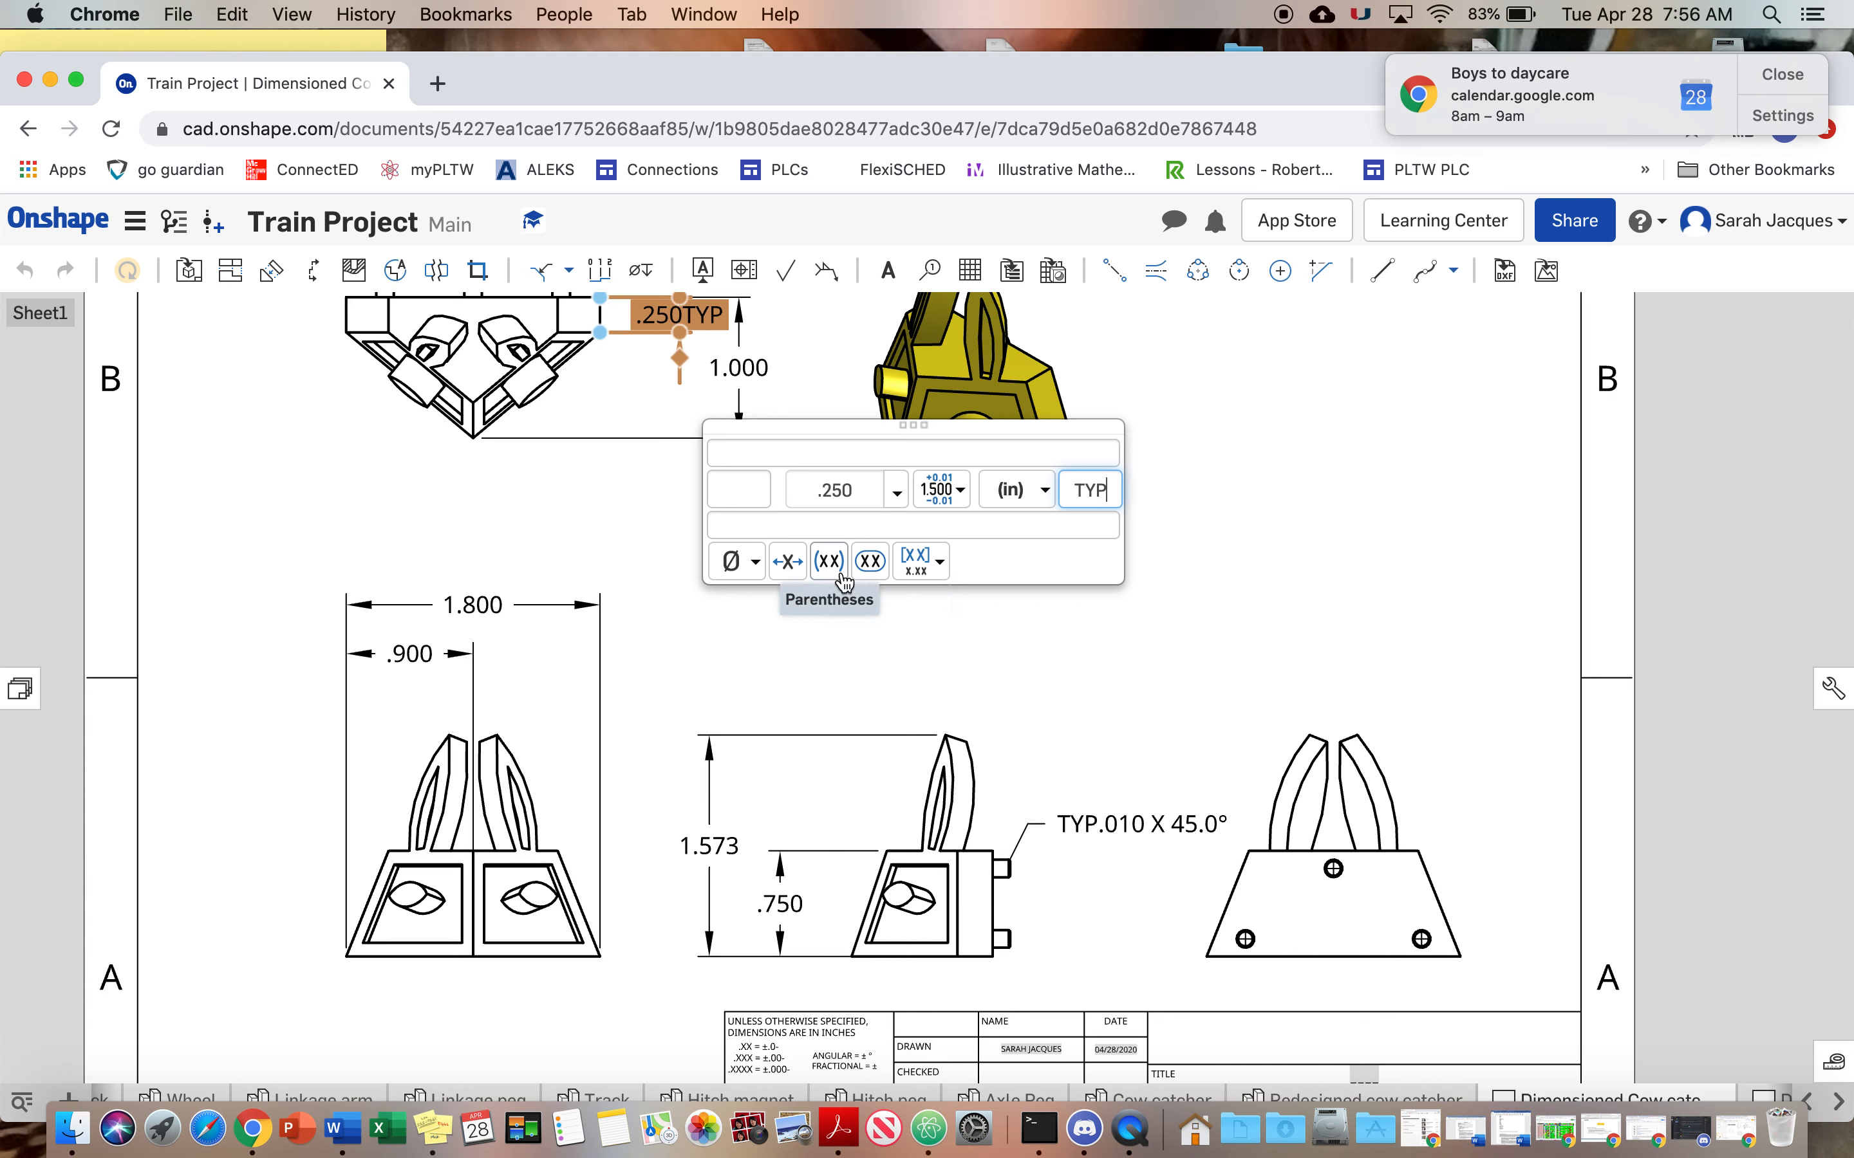
{"action": "left_click", "coordinate": [756, 563]}
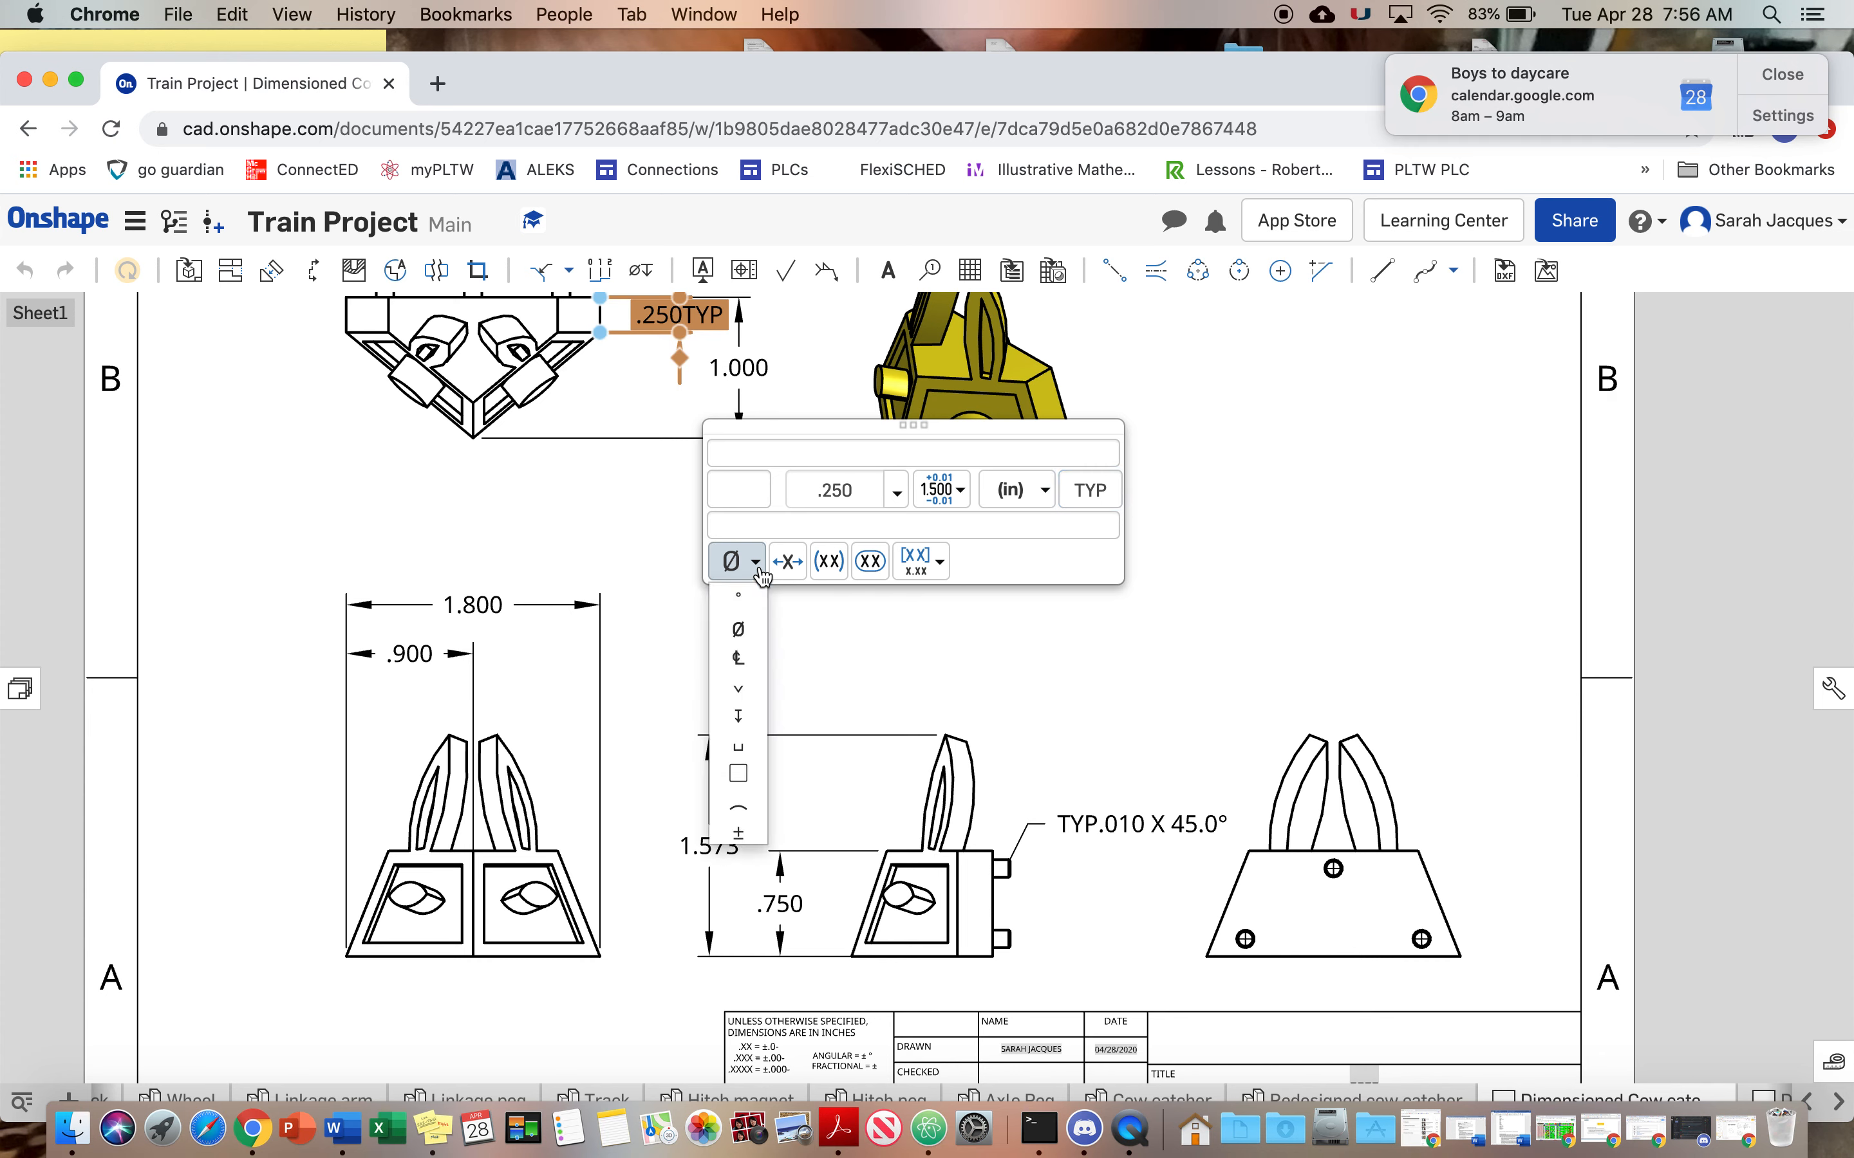
{"action": "left_click", "coordinate": [1055, 584]}
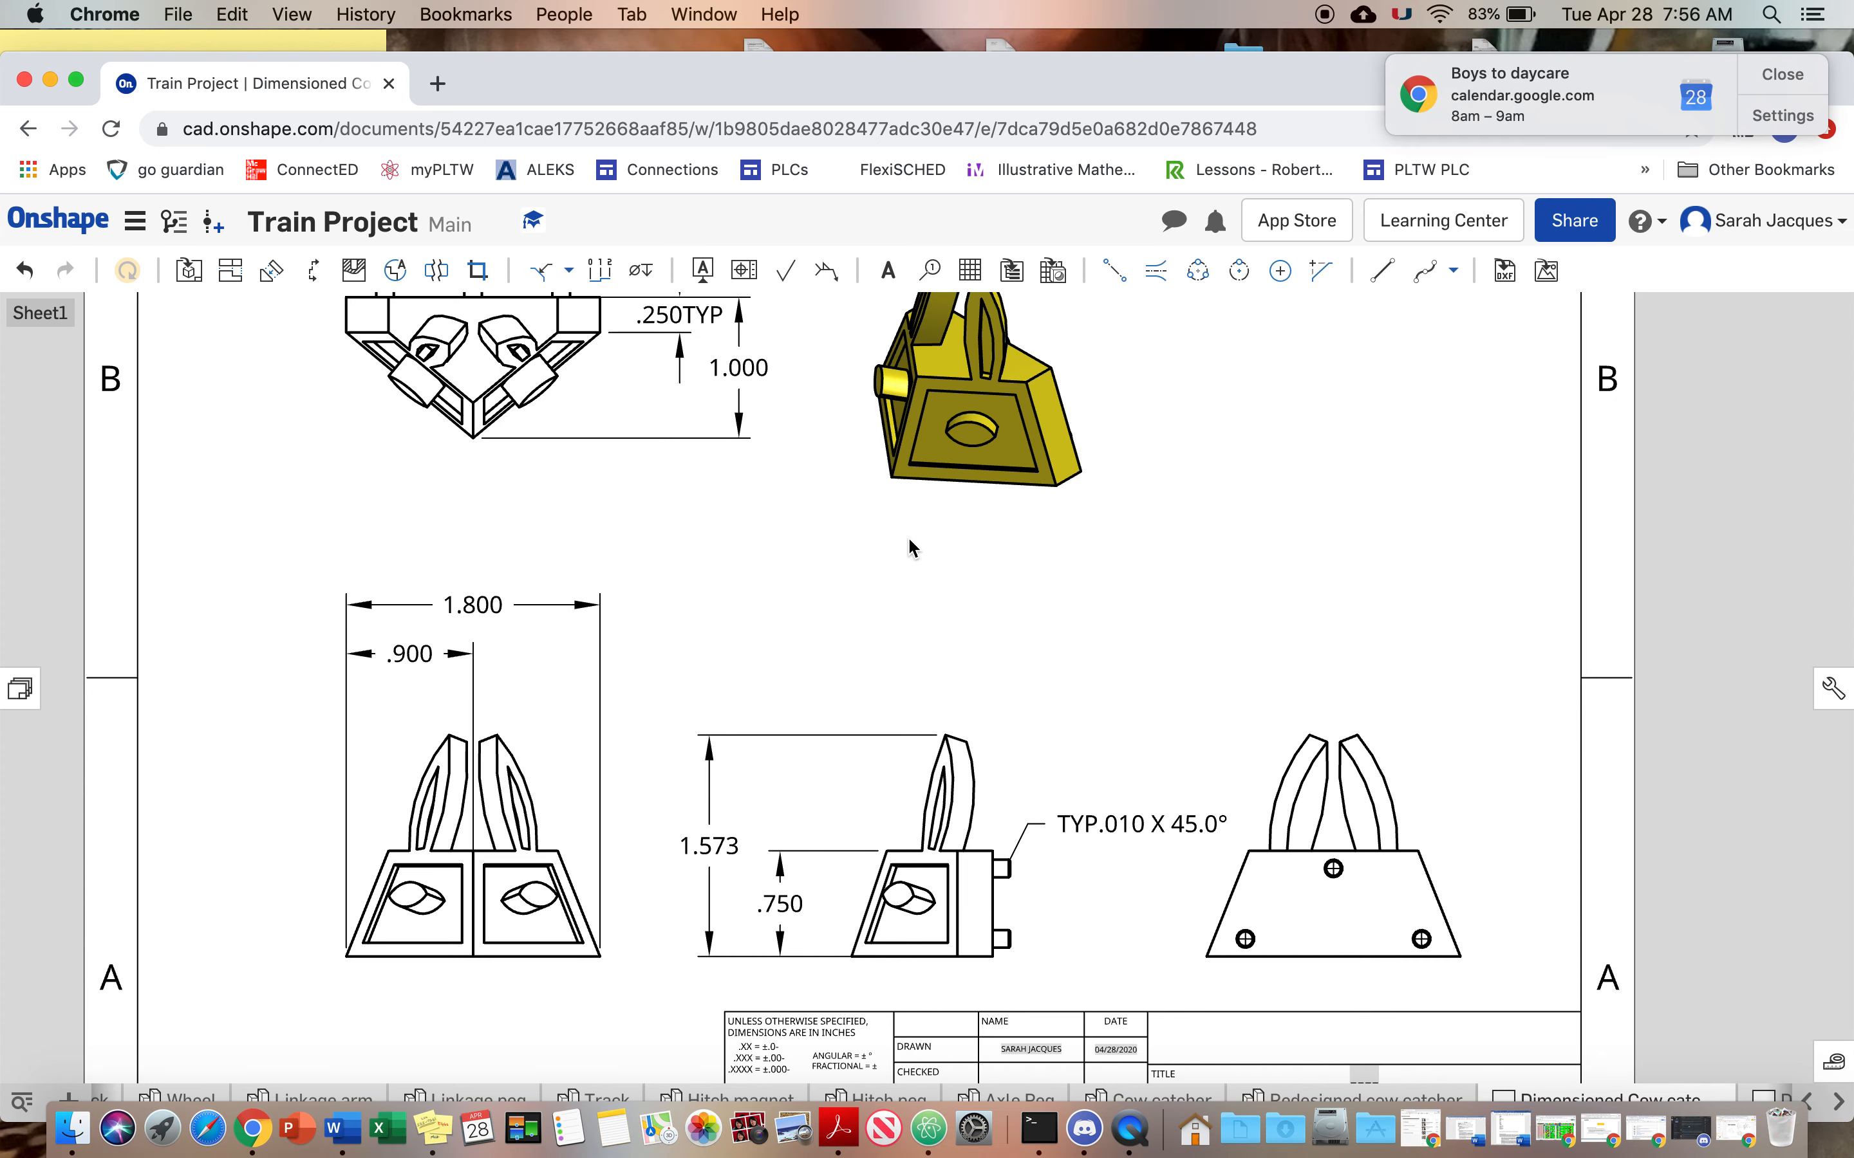
{"action": "double_click", "coordinate": [674, 322]}
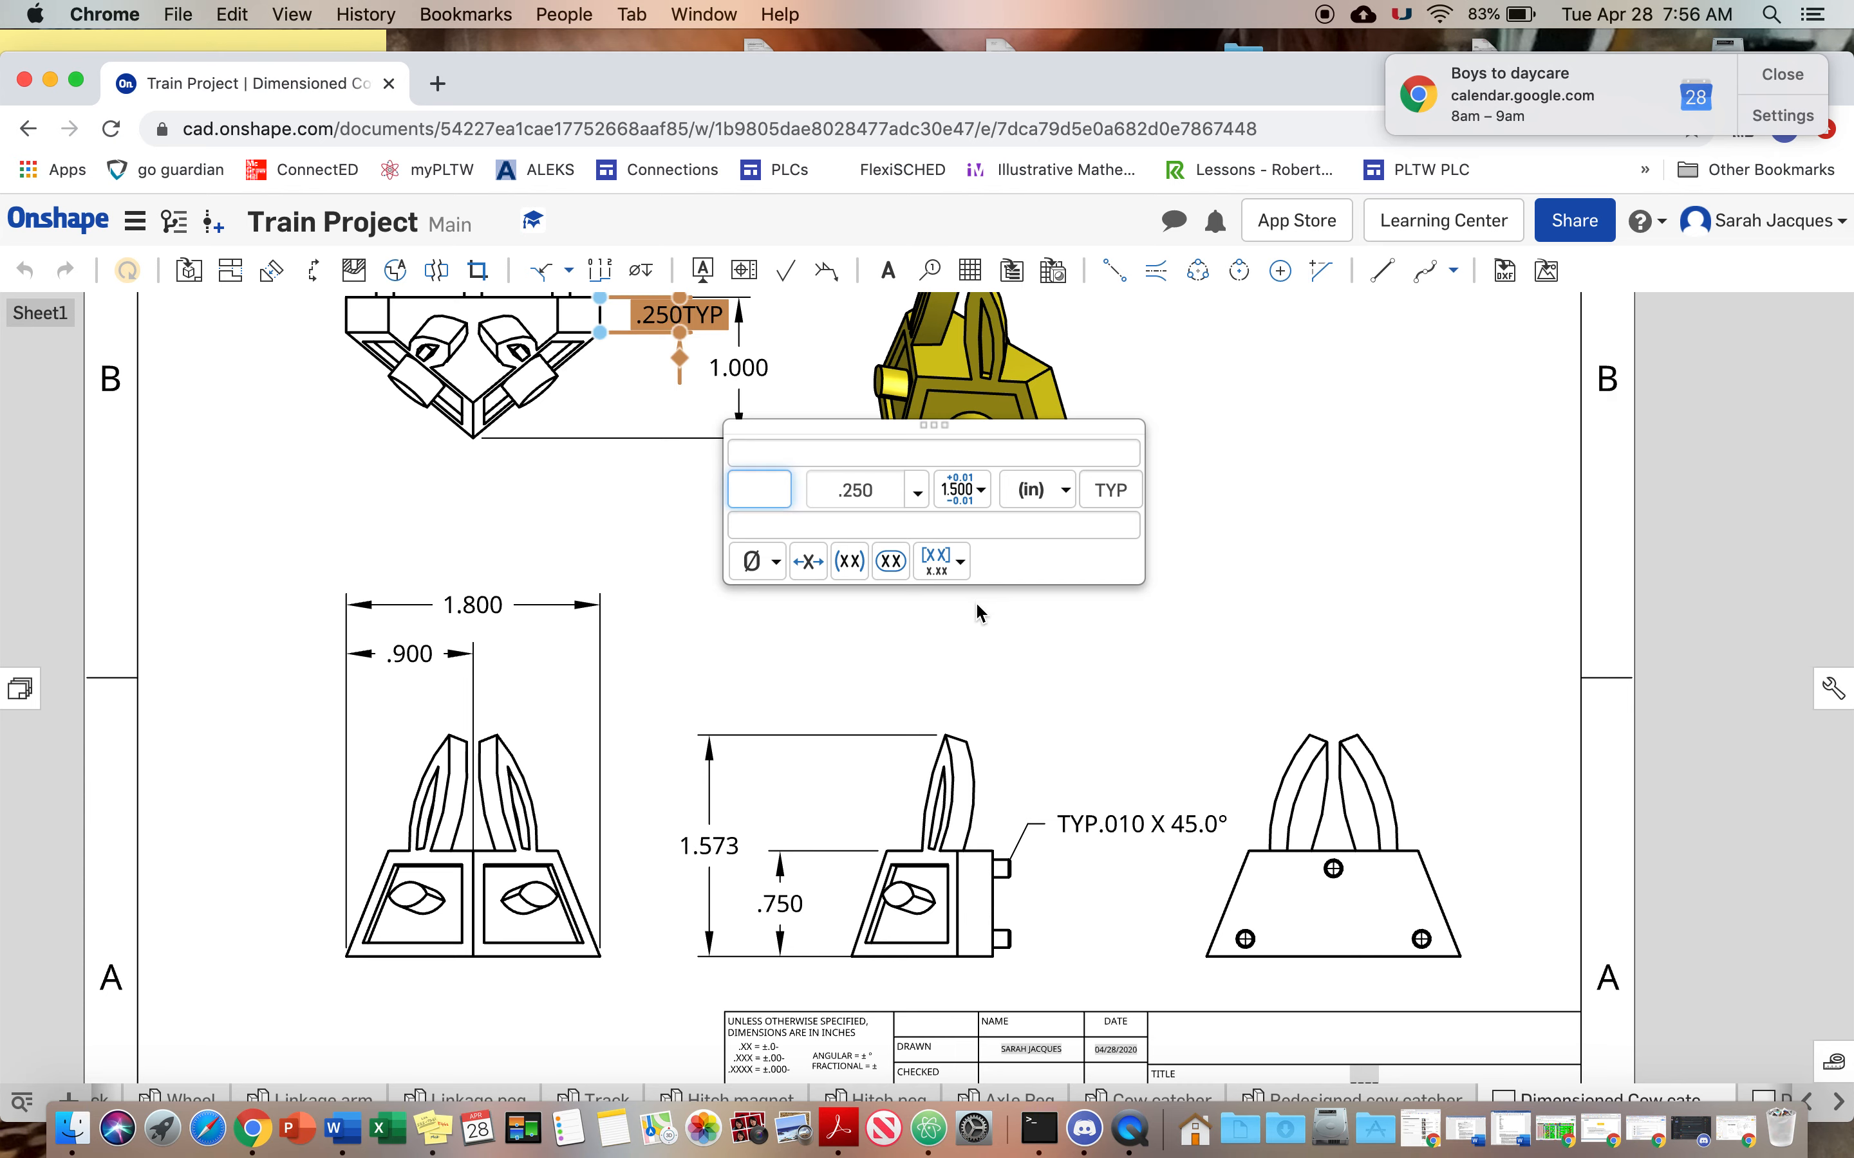
{"action": "left_click", "coordinate": [1071, 770]}
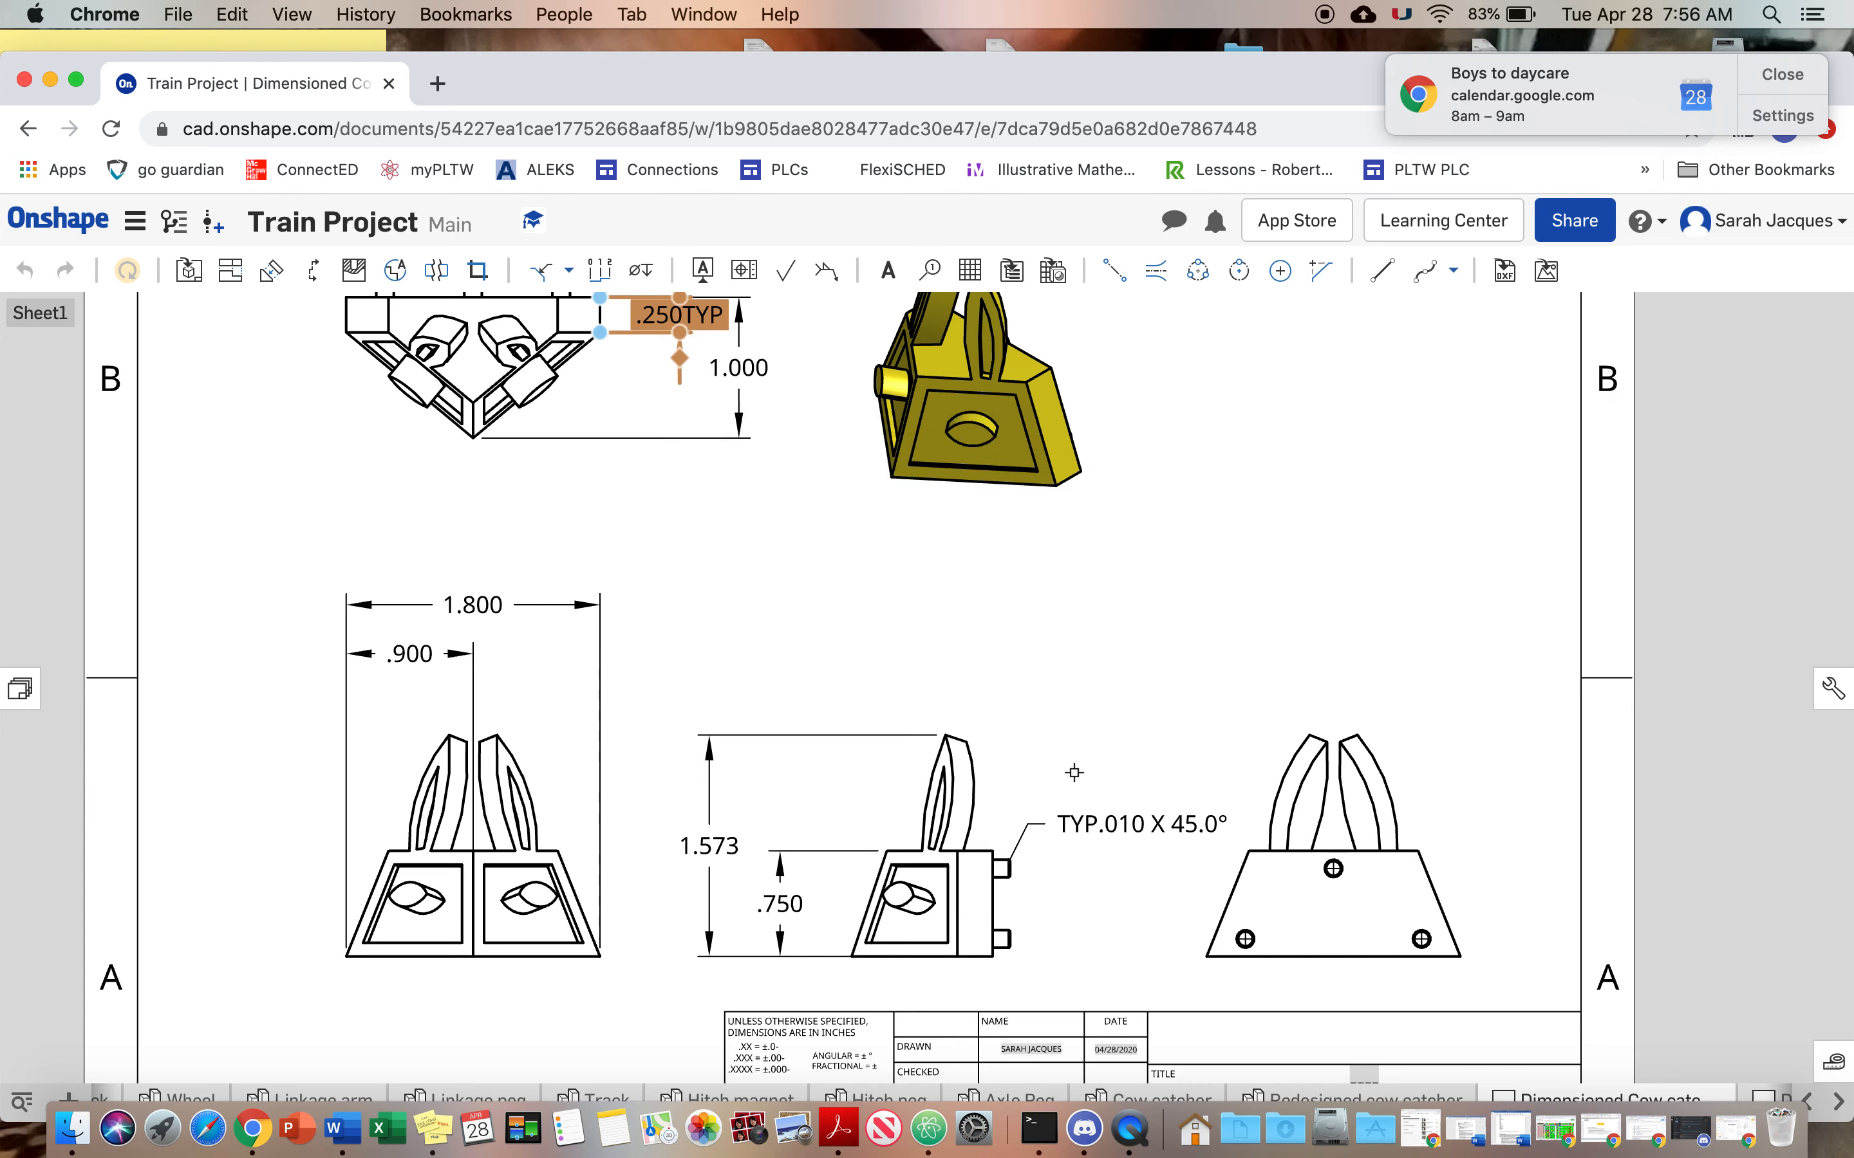
{"action": "double_click", "coordinate": [1115, 829]}
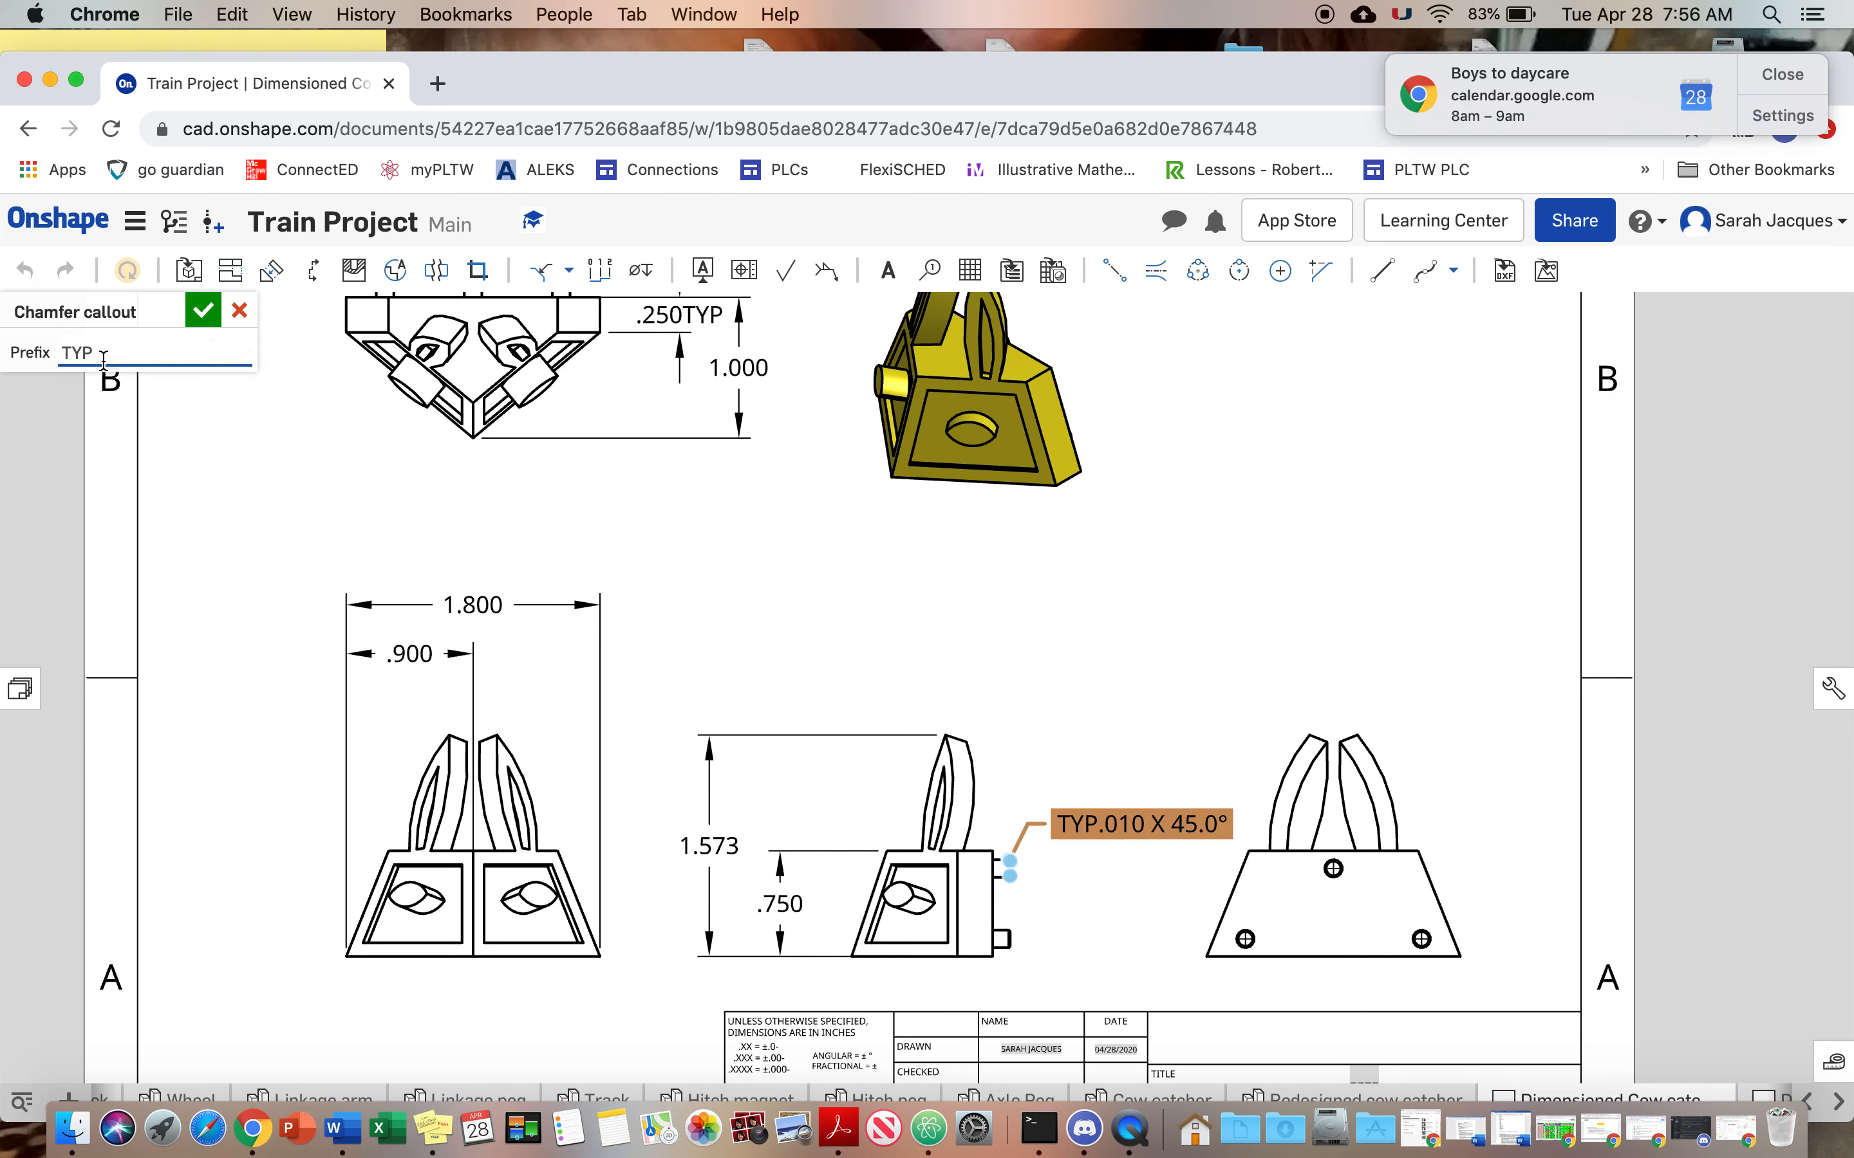
{"action": "left_click", "coordinate": [239, 310]}
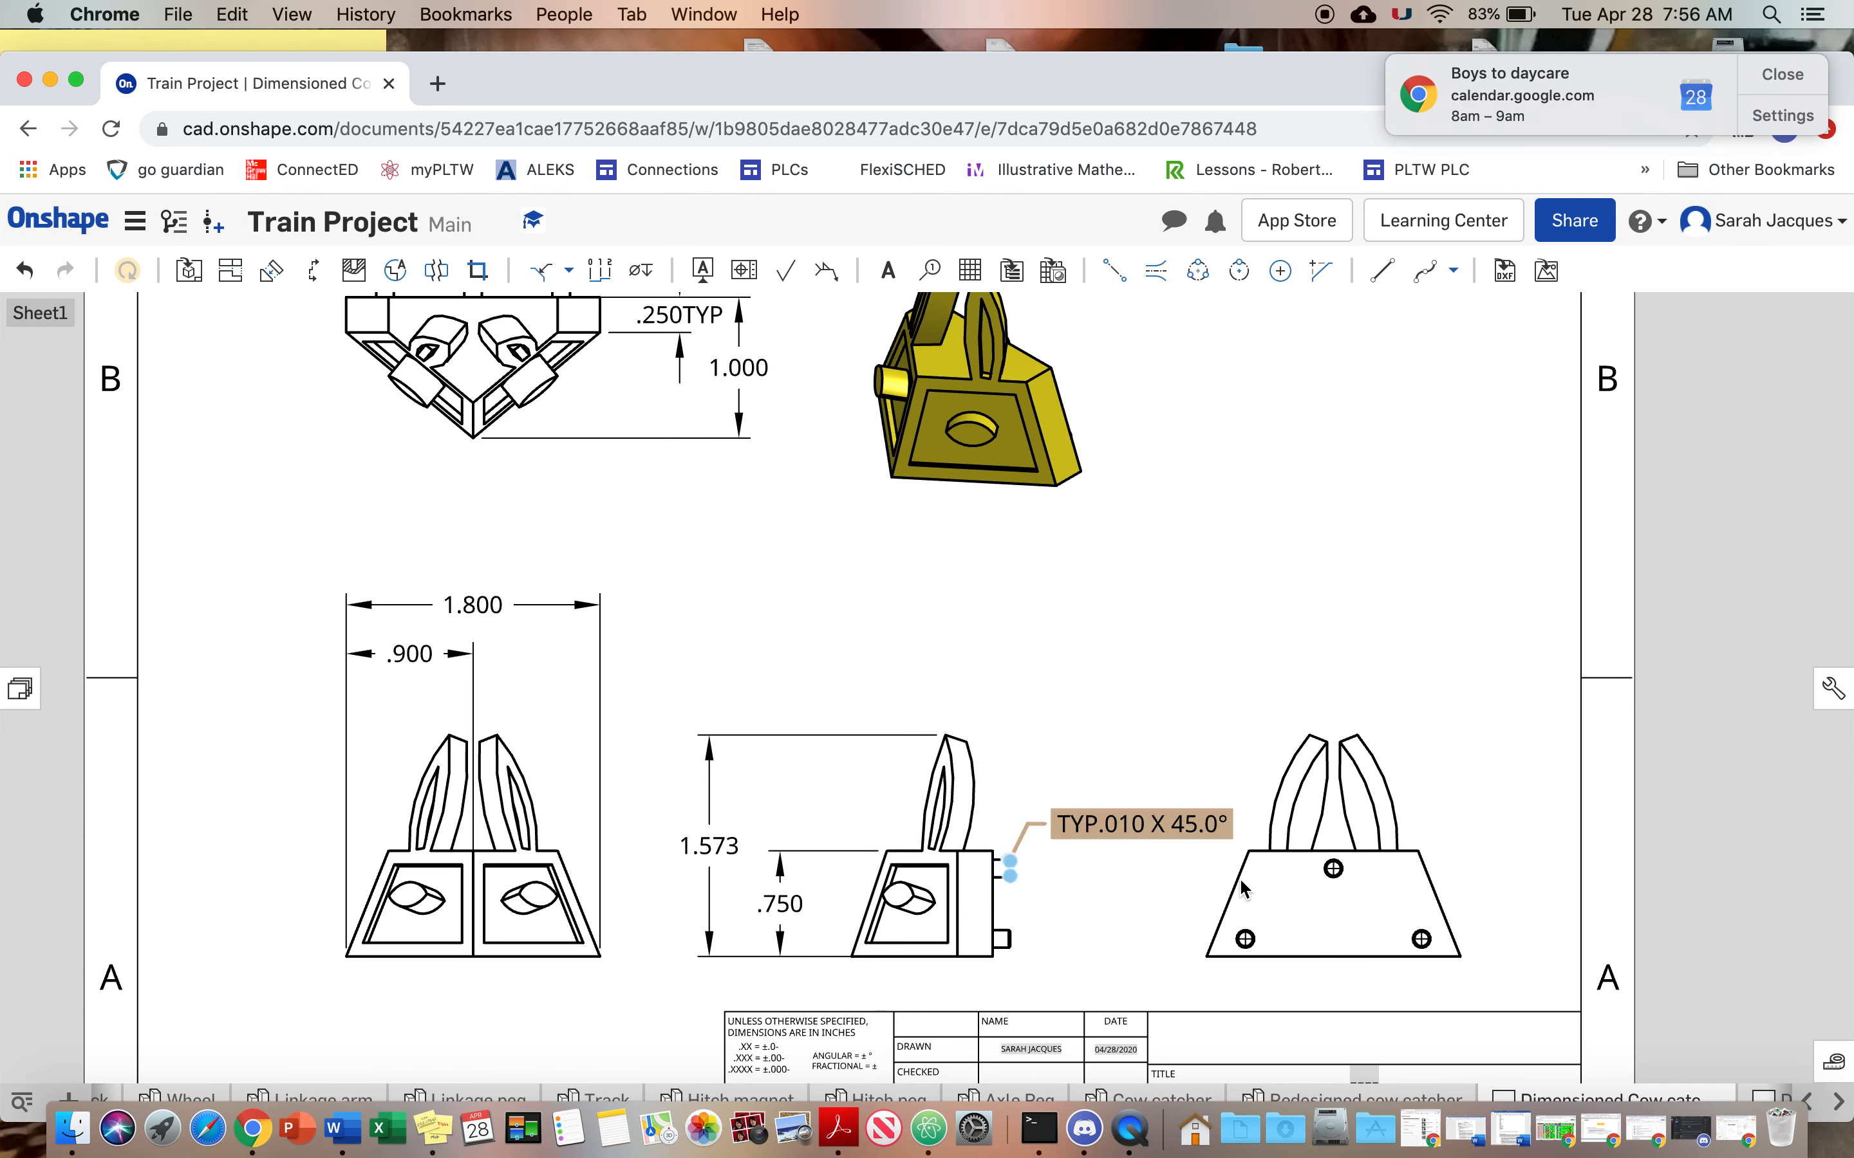
{"action": "right_click", "coordinate": [1130, 830]}
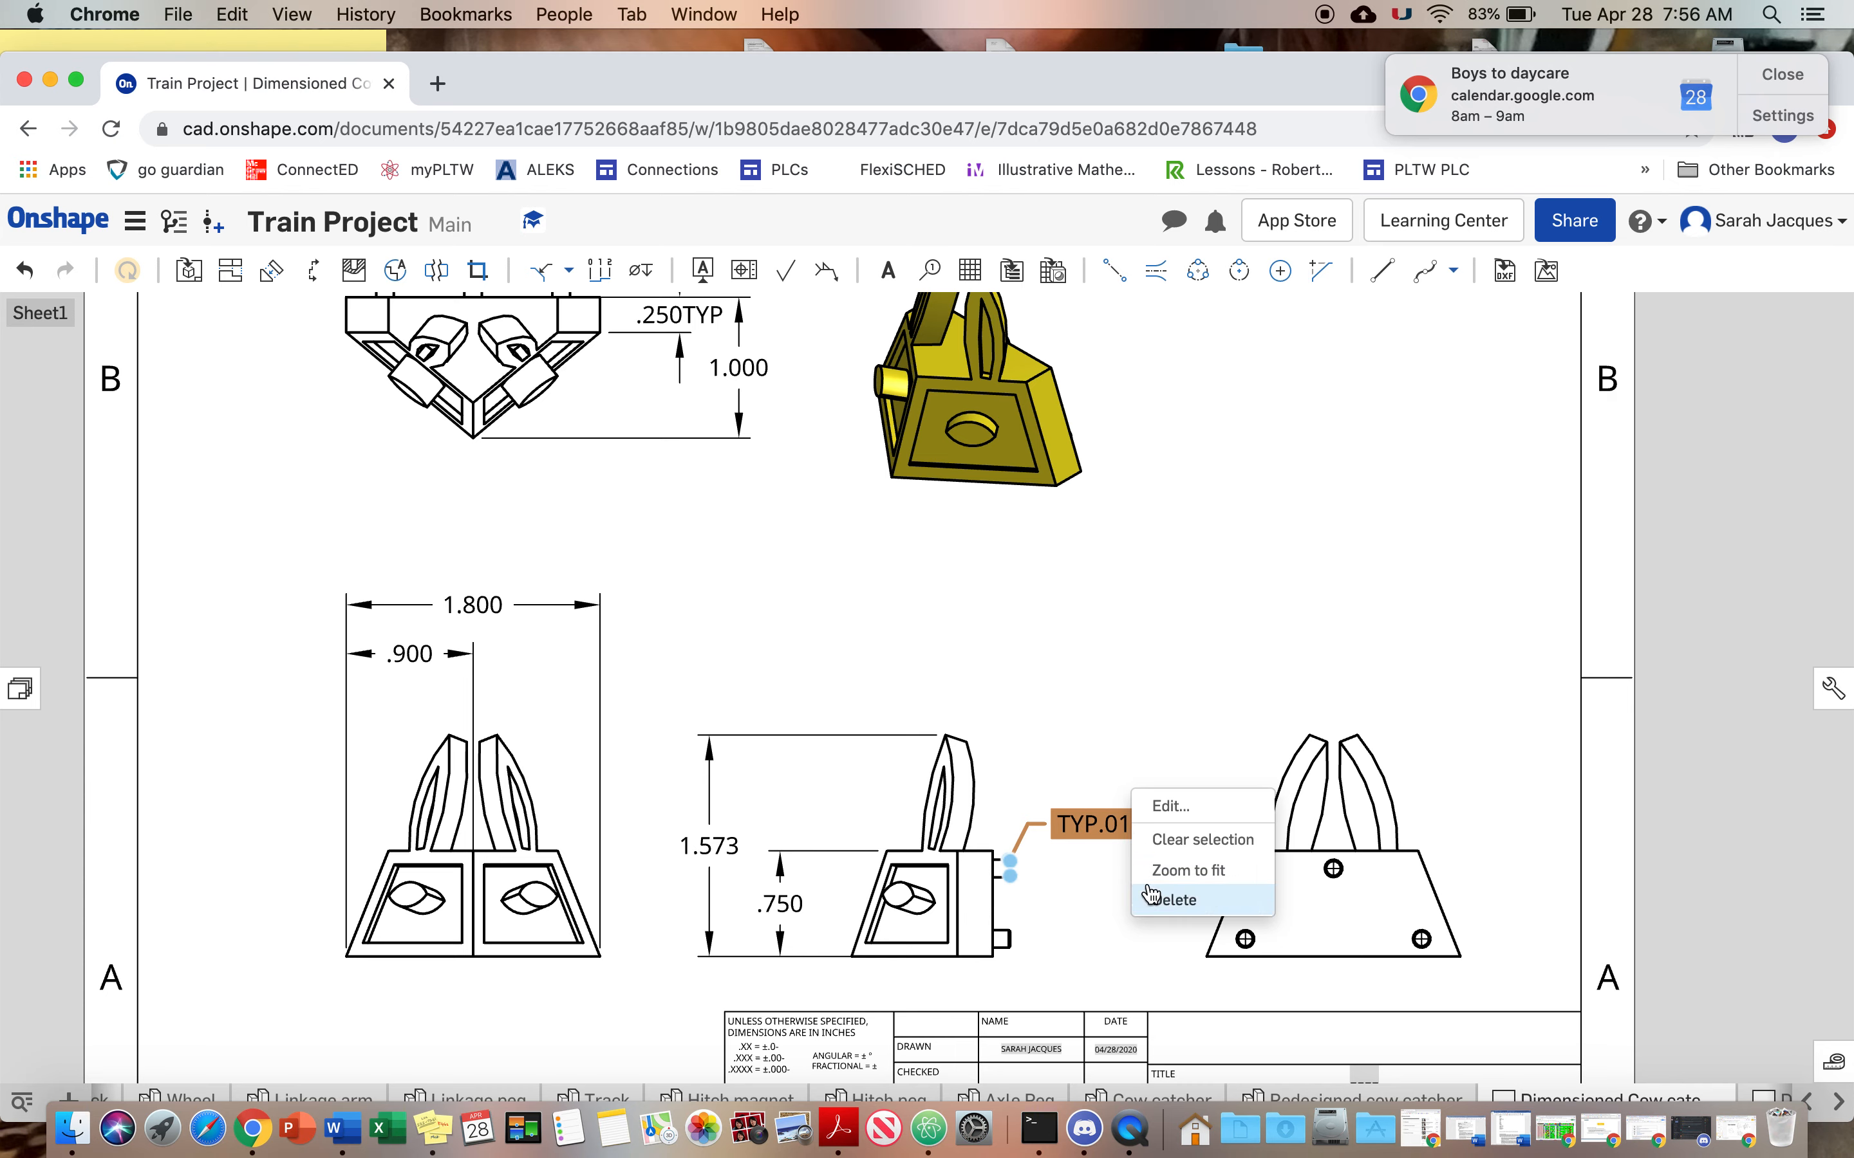
{"action": "left_click", "coordinate": [1089, 828]}
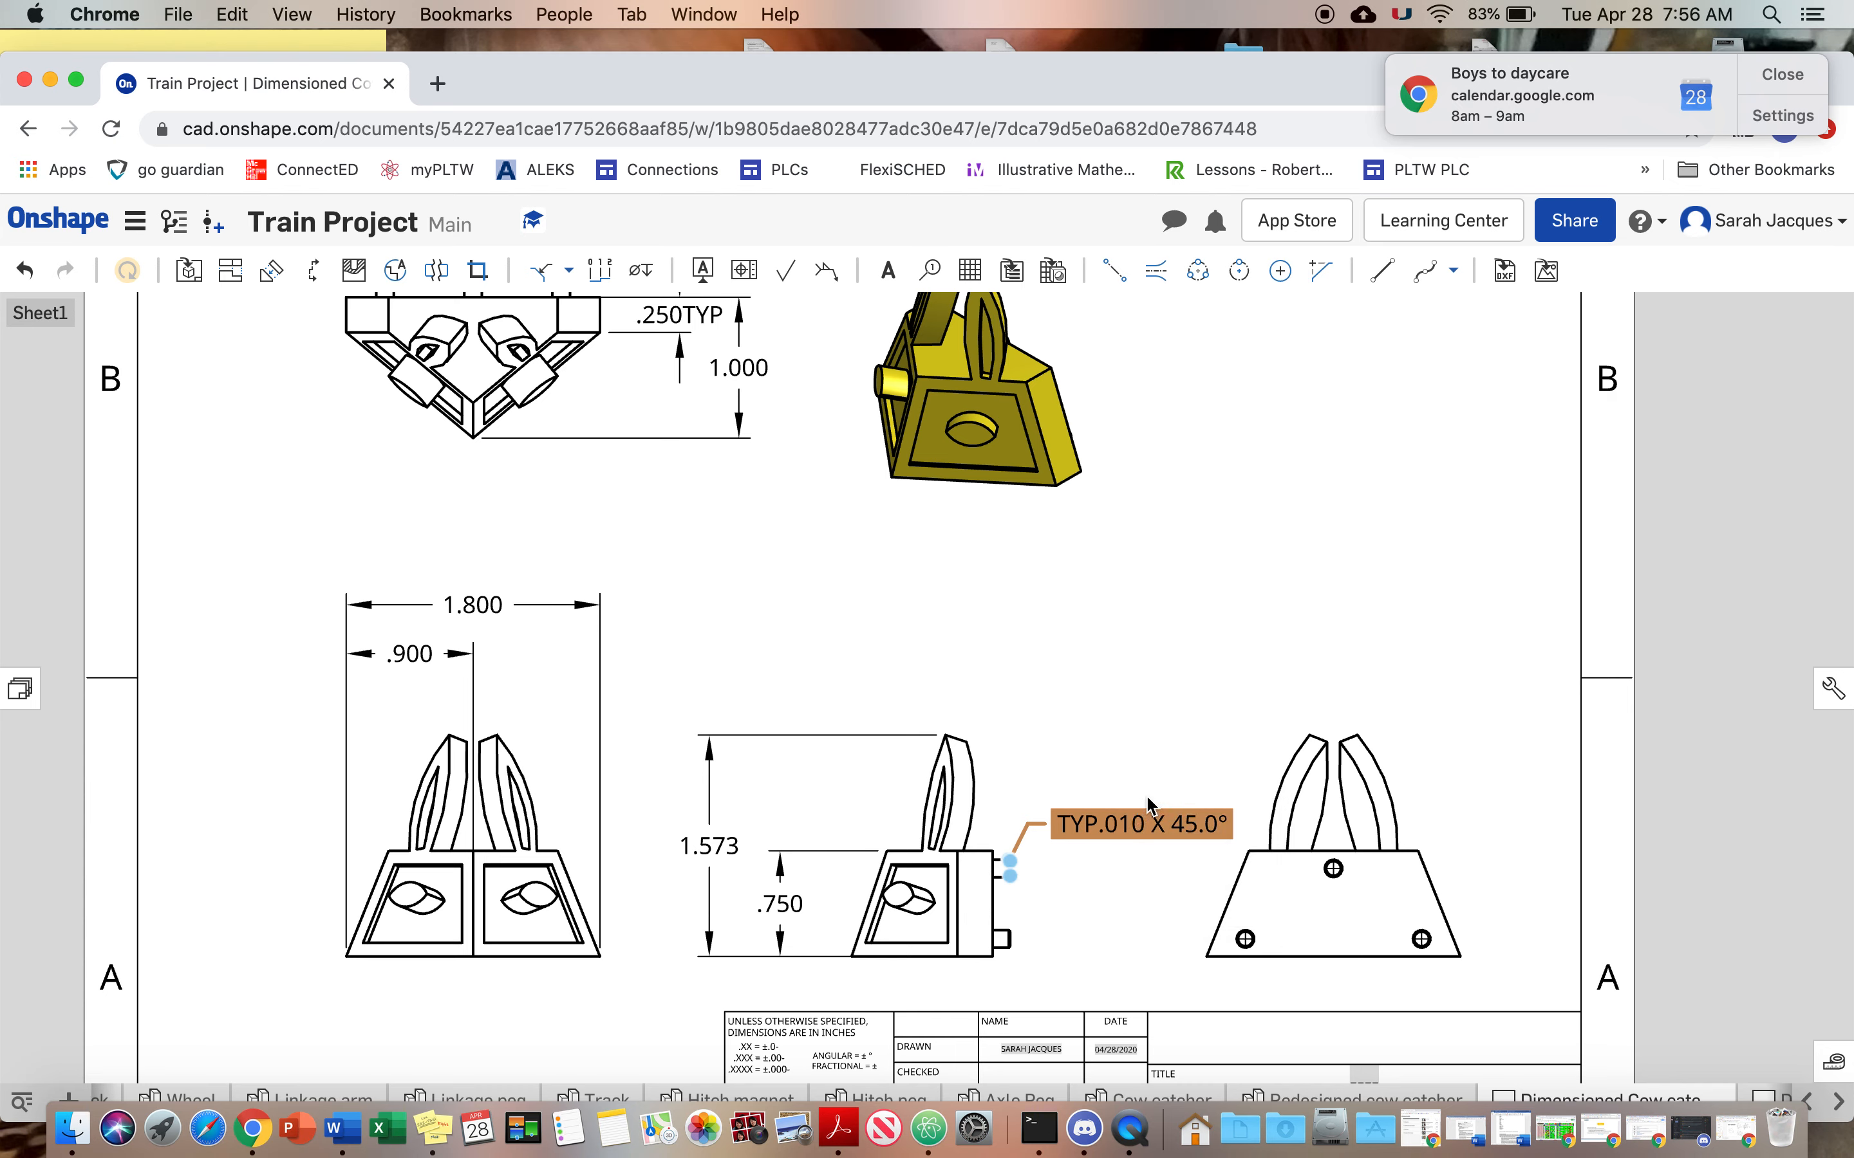